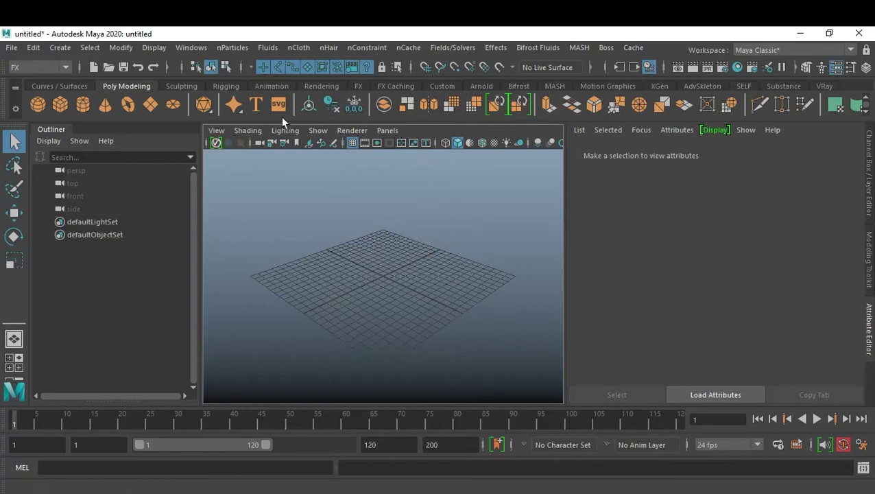
Create a polygon disc with radius 19.7 and 5 subdivisions
{"action": "left_click", "coordinate": [172, 104]}
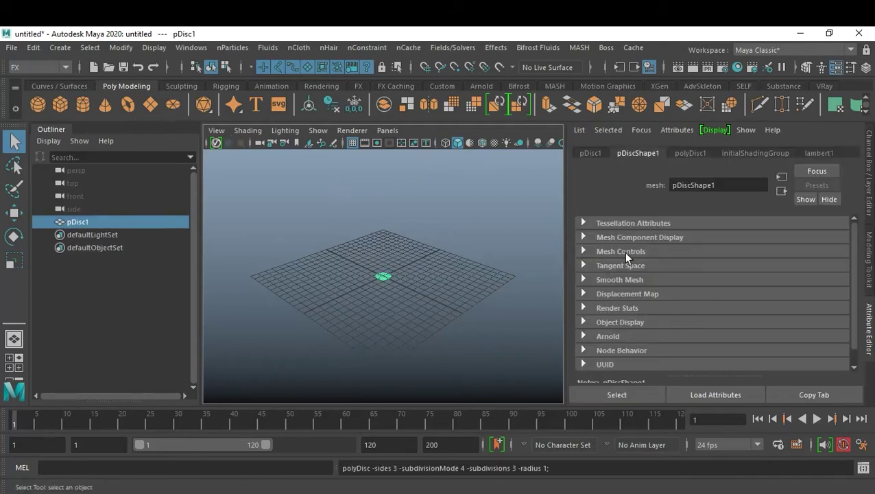
{"action": "key", "text": "ctrl+a"}
{"action": "scroll", "coordinate": [733, 260], "scroll_direction": "down", "scroll_amount": 1}
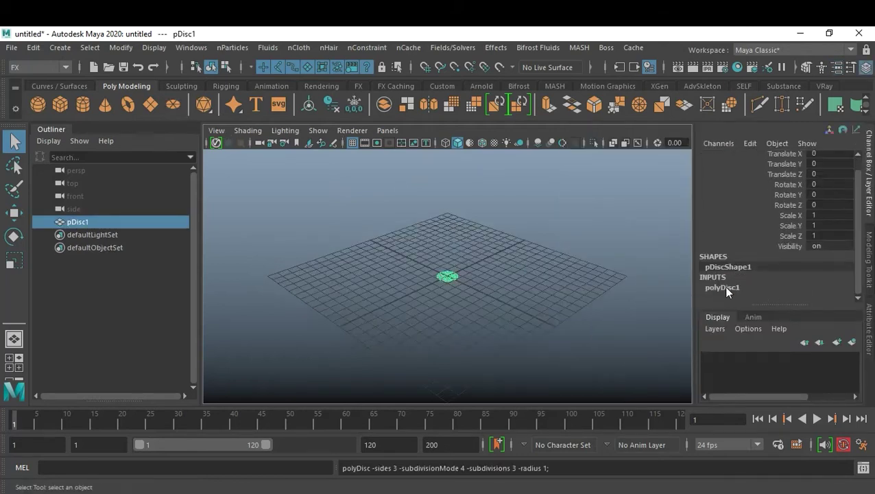
{"action": "left_click", "coordinate": [723, 287]}
{"action": "scroll", "coordinate": [751, 257], "scroll_direction": "down", "scroll_amount": 1}
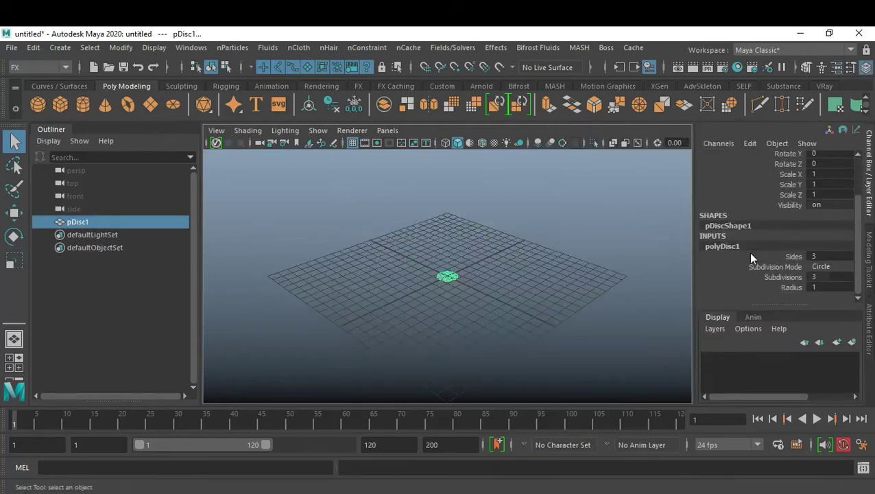
{"action": "left_click", "coordinate": [782, 287]}
{"action": "middle_click_drag", "start_coordinate": [462, 290], "coordinate": [584, 315]}
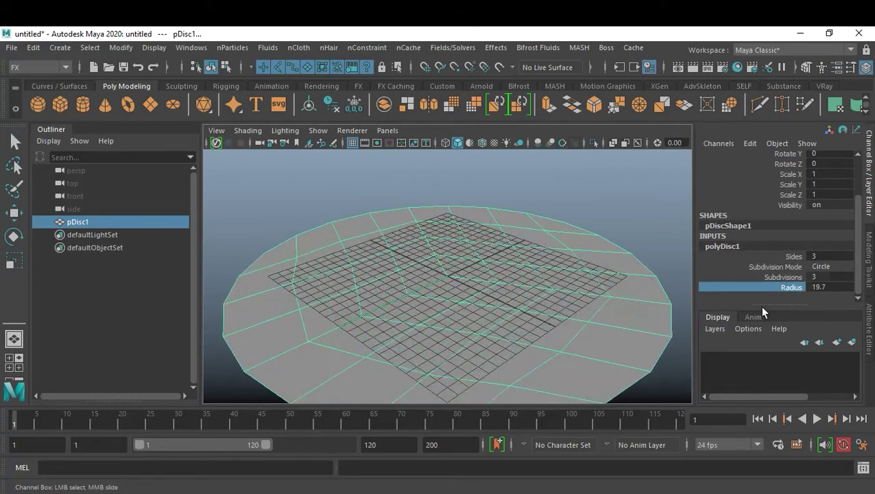
{"action": "left_click", "coordinate": [775, 278]}
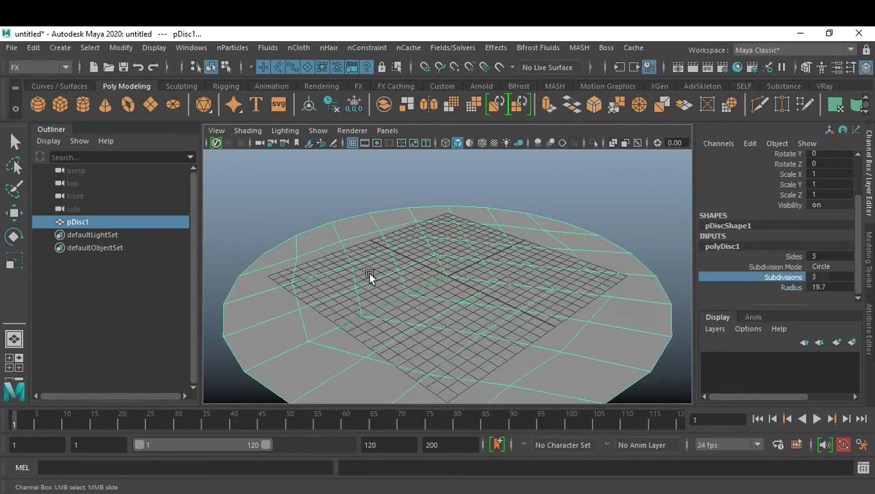
{"action": "double_click", "coordinate": [838, 275]}
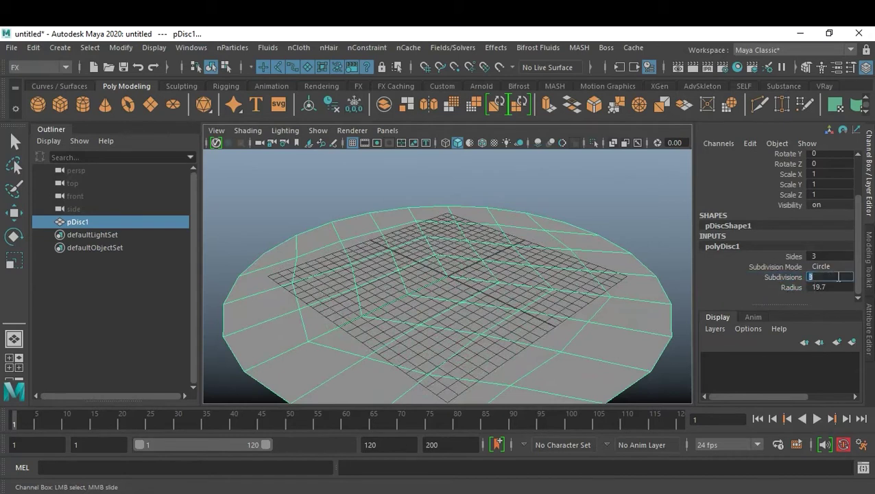
{"action": "type", "text": "5"}
{"action": "key", "text": "Return"}
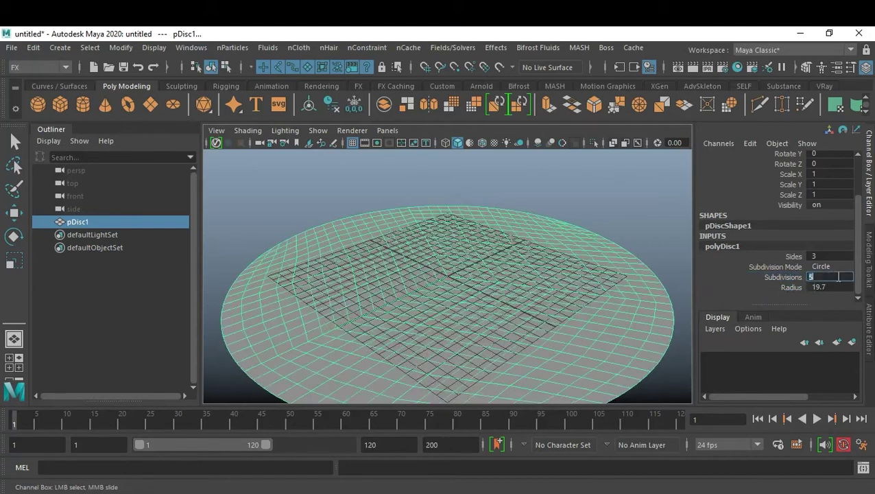
Deselect the disc, lower the camera toward the ground and hide the viewport grid
{"action": "left_click", "coordinate": [677, 245]}
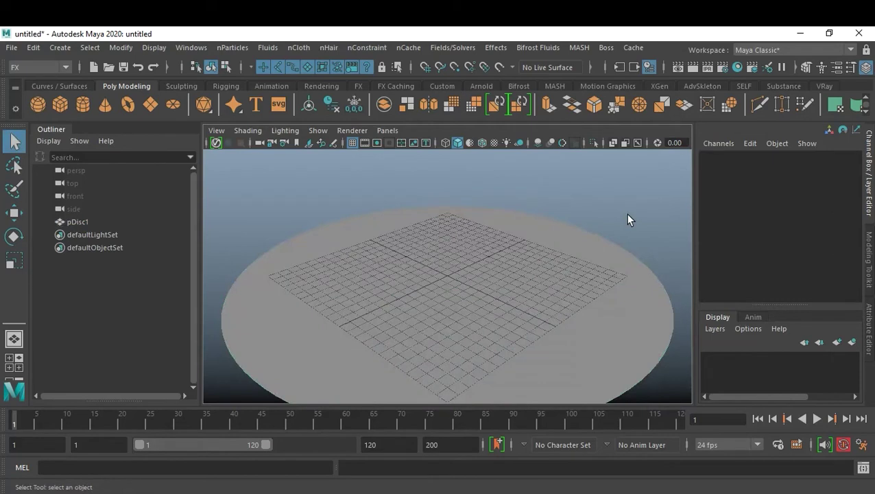
{"action": "right_click_drag", "start_coordinate": [503, 277], "coordinate": [571, 316], "text": "alt"}
{"action": "mouse_move", "coordinate": [570, 311]}
{"action": "left_mouse_down", "text": "alt"}
{"action": "mouse_move", "coordinate": [571, 299]}
{"action": "mouse_move", "coordinate": [583, 316]}
{"action": "left_mouse_up", "text": "alt"}
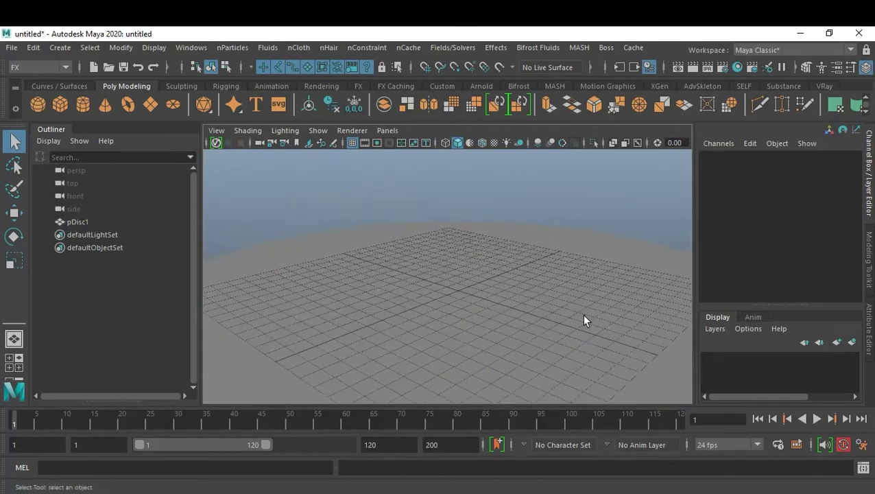
{"action": "left_click", "coordinate": [350, 141]}
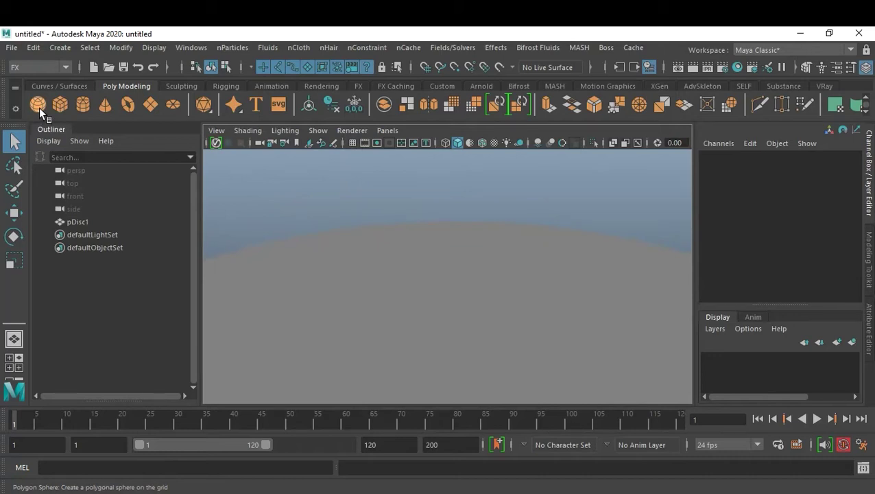
Draw a polygon sphere, a cone and a thick torus on the ground disc
{"action": "left_click", "coordinate": [39, 108]}
{"action": "left_click_drag", "start_coordinate": [362, 310], "coordinate": [369, 324]}
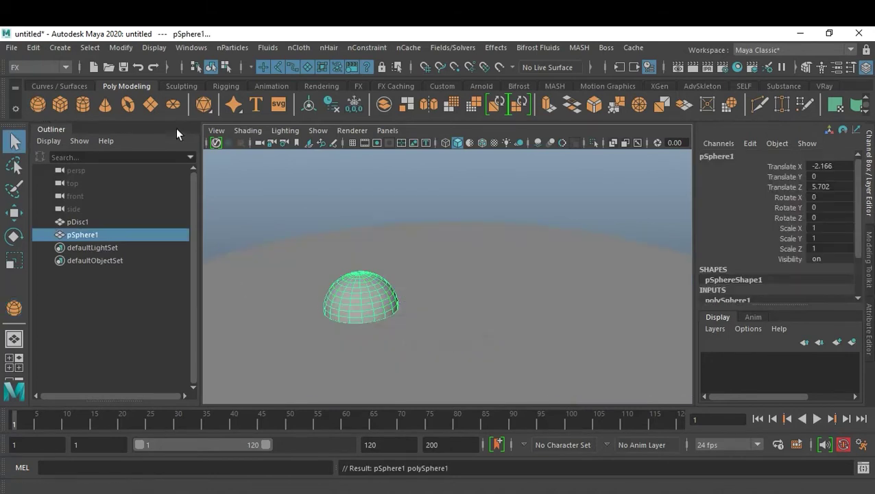
{"action": "mouse_move", "coordinate": [412, 320]}
{"action": "left_mouse_down"}
{"action": "mouse_move", "coordinate": [423, 343]}
{"action": "mouse_move", "coordinate": [436, 274]}
{"action": "left_mouse_up"}
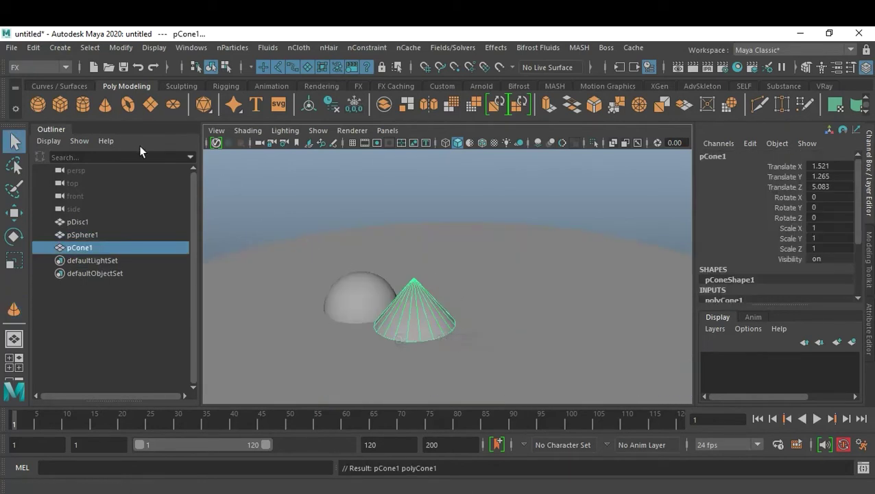
{"action": "left_click", "coordinate": [127, 110]}
{"action": "mouse_move", "coordinate": [483, 341]}
{"action": "left_mouse_down"}
{"action": "mouse_move", "coordinate": [501, 367]}
{"action": "mouse_move", "coordinate": [515, 352]}
{"action": "left_mouse_up"}
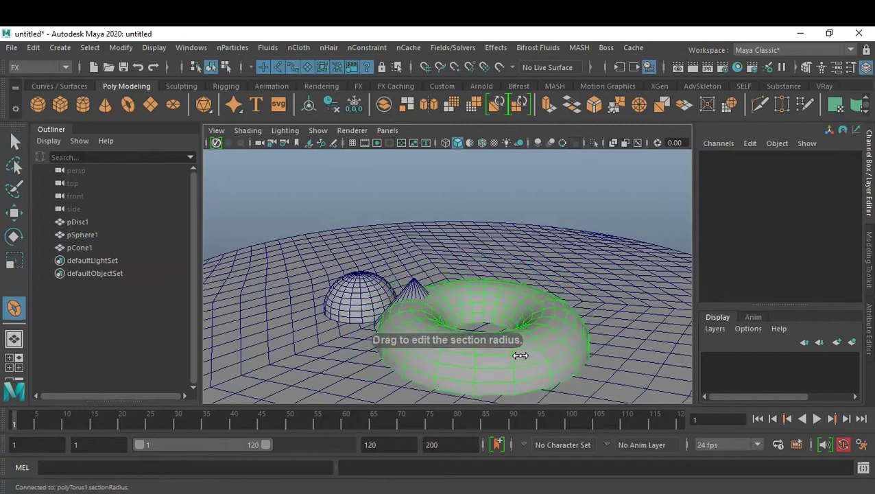
{"action": "left_click_drag", "start_coordinate": [515, 352], "coordinate": [513, 349]}
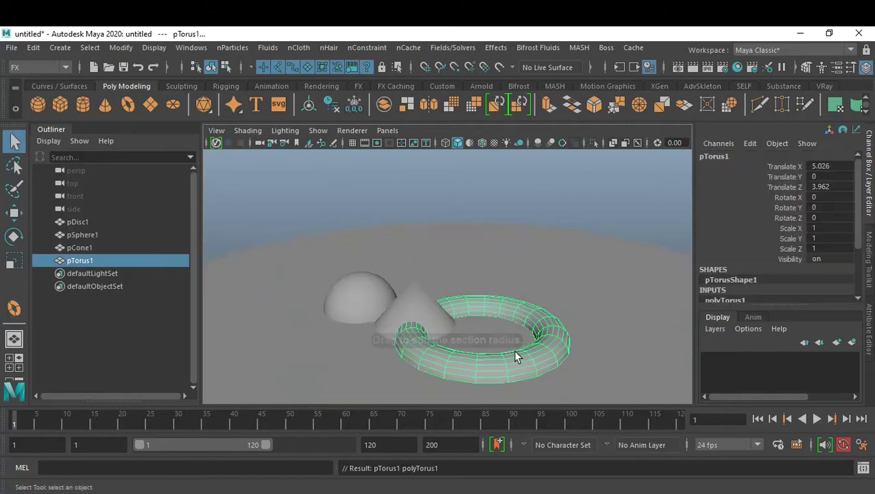
Lift the torus slightly in Y and slide it along X to ring the cone
{"action": "key", "text": "w"}
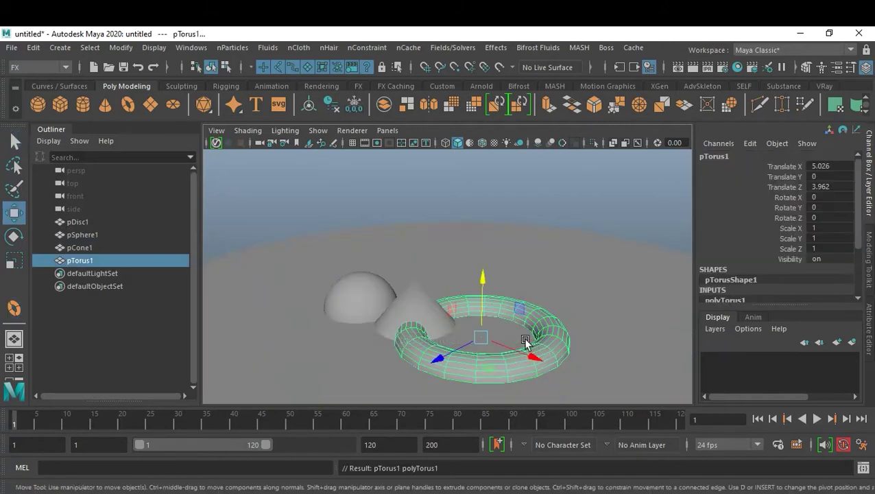
{"action": "left_click_drag", "start_coordinate": [486, 298], "coordinate": [486, 282]}
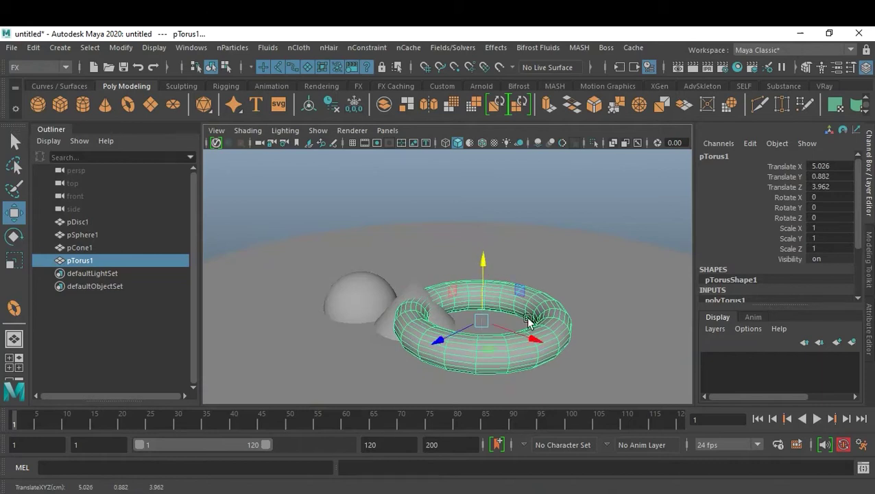
{"action": "mouse_move", "coordinate": [541, 348]}
{"action": "left_mouse_down"}
{"action": "mouse_move", "coordinate": [592, 384]}
{"action": "mouse_move", "coordinate": [512, 343]}
{"action": "mouse_move", "coordinate": [426, 327]}
{"action": "mouse_move", "coordinate": [475, 378]}
{"action": "mouse_move", "coordinate": [420, 344]}
{"action": "mouse_move", "coordinate": [472, 408]}
{"action": "left_mouse_up"}
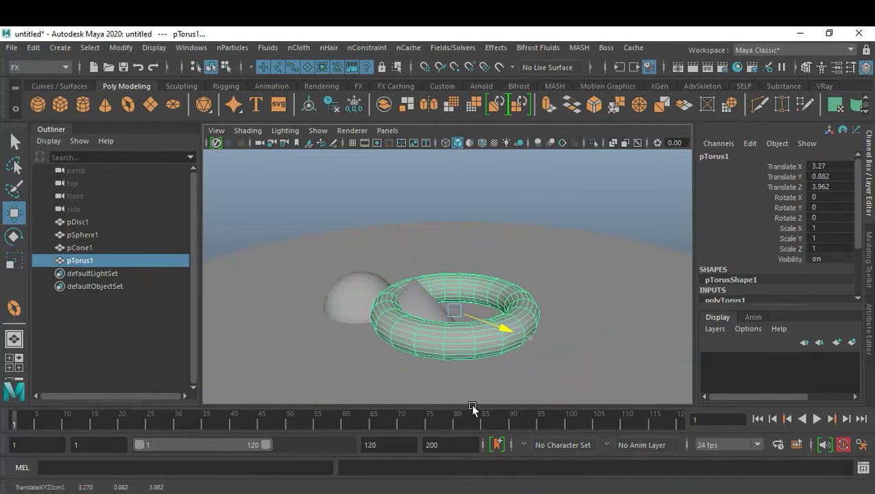
{"action": "left_click", "coordinate": [554, 203]}
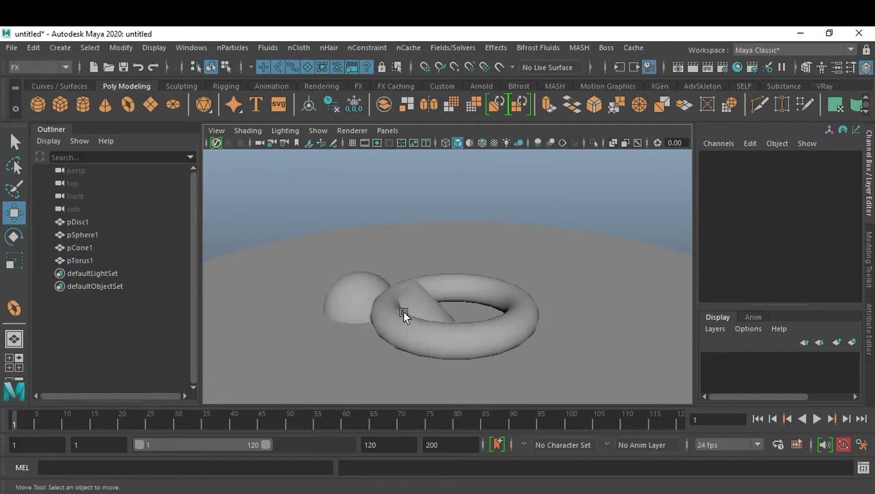
Reposition the sphere, then reselect the torus and view it from above
{"action": "left_click", "coordinate": [350, 302]}
{"action": "middle_click_drag", "start_coordinate": [402, 320], "coordinate": [420, 336]}
{"action": "left_click", "coordinate": [455, 283]}
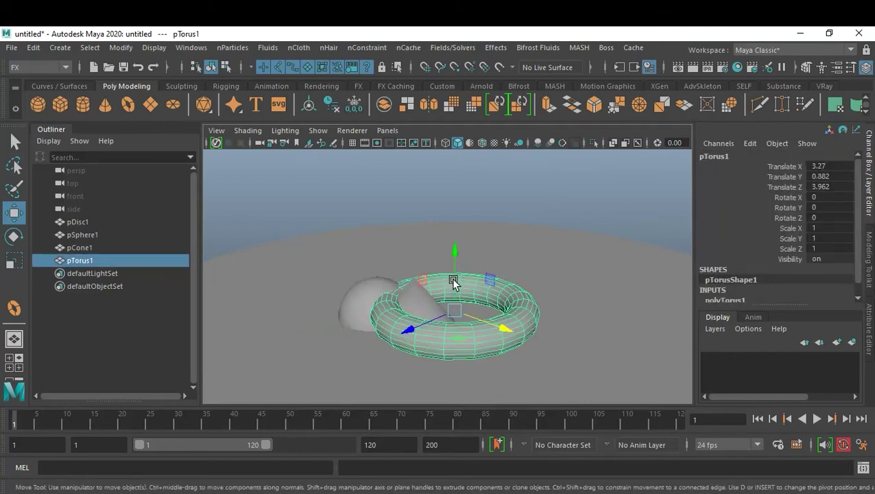
{"action": "scroll", "coordinate": [452, 281], "scroll_direction": "up", "scroll_amount": 2}
{"action": "scroll", "coordinate": [467, 286], "scroll_direction": "up", "scroll_amount": 2}
{"action": "mouse_move", "coordinate": [474, 299]}
{"action": "left_mouse_down", "text": "alt"}
{"action": "mouse_move", "coordinate": [484, 340]}
{"action": "mouse_move", "coordinate": [478, 332]}
{"action": "left_mouse_up", "text": "alt"}
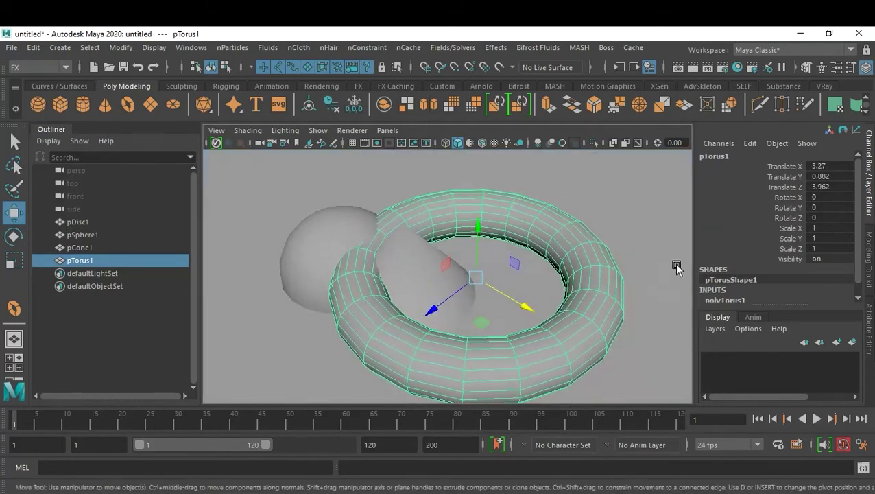
{"action": "scroll", "coordinate": [718, 257], "scroll_direction": "down", "scroll_amount": 1}
Raise the torus's Subdivisions Axis from 20 to 37
{"action": "left_click", "coordinate": [716, 288]}
{"action": "scroll", "coordinate": [732, 238], "scroll_direction": "down", "scroll_amount": 4}
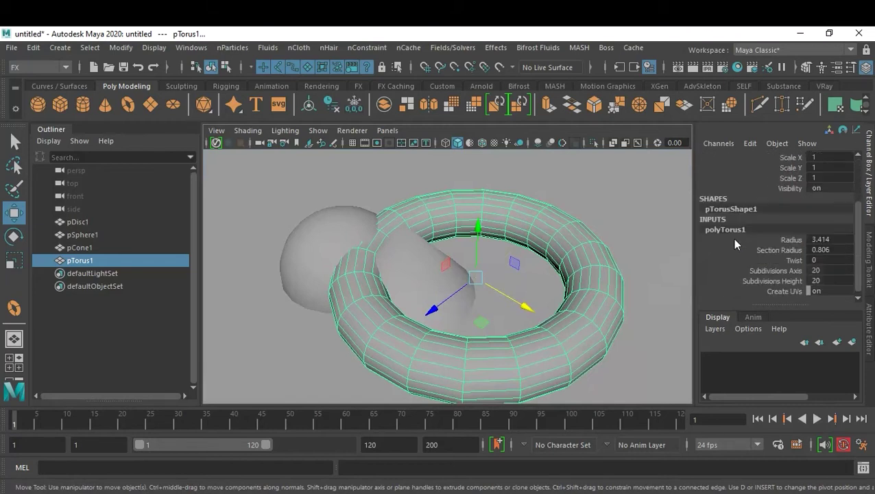
{"action": "left_click", "coordinate": [783, 272]}
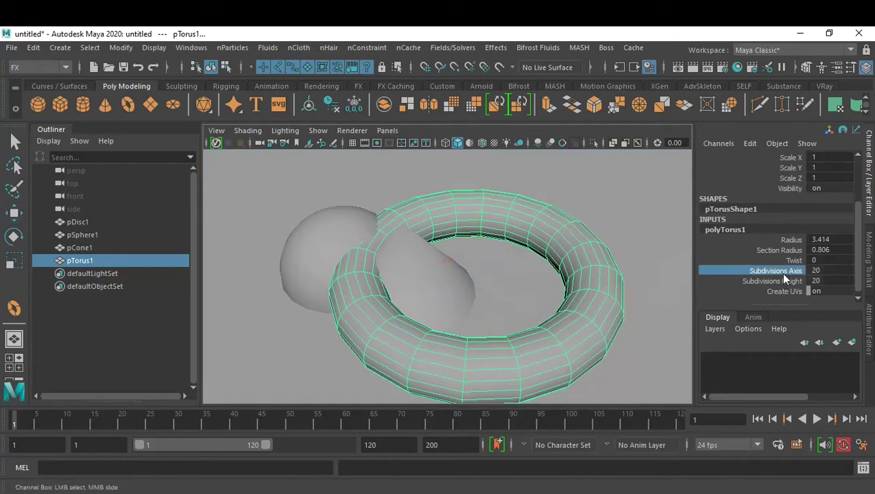
{"action": "middle_click_drag", "start_coordinate": [601, 279], "coordinate": [714, 270]}
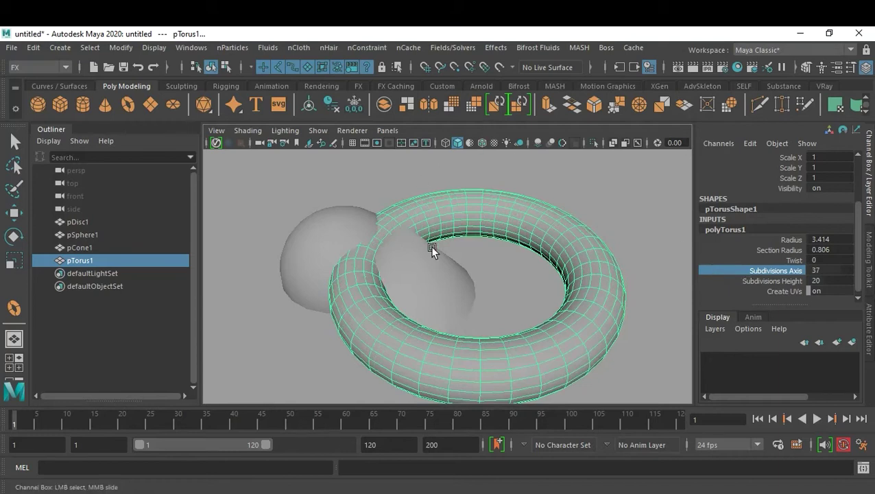
{"action": "left_click", "coordinate": [421, 272]}
{"action": "left_click", "coordinate": [728, 290]}
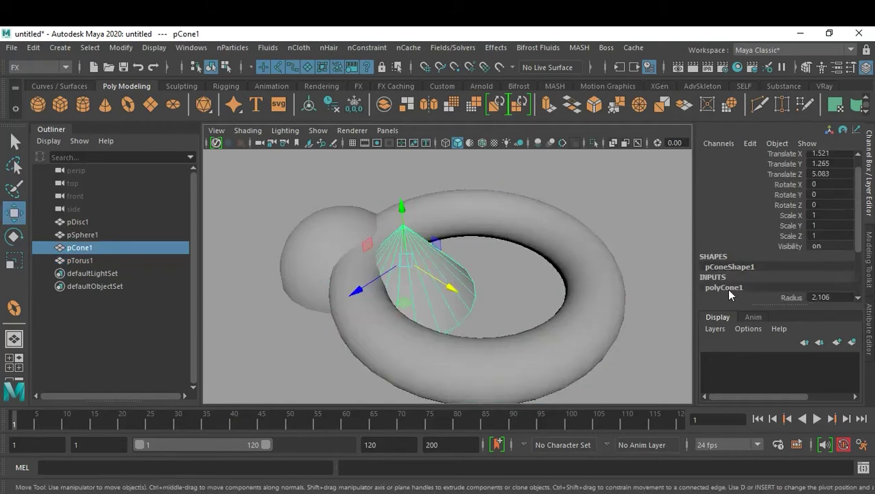
Set the cone's Subdivisions Height to 7 and switch the cone to vertex mode
{"action": "scroll", "coordinate": [775, 238], "scroll_direction": "down", "scroll_amount": 2}
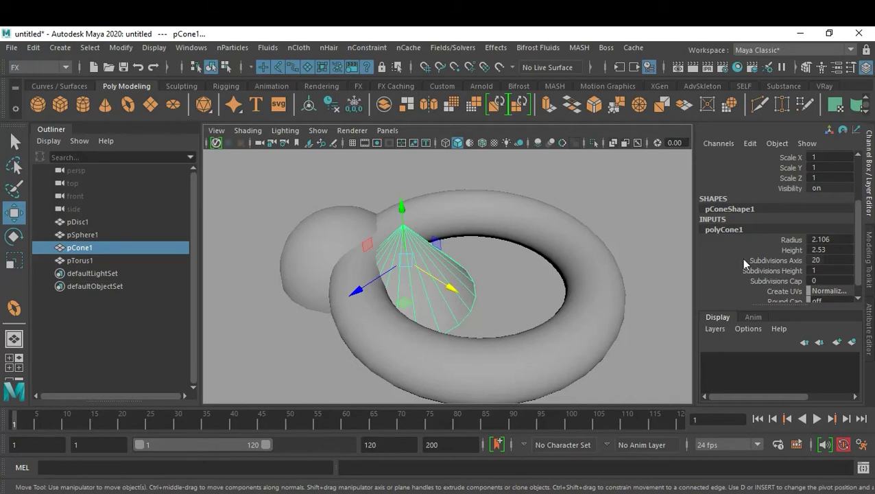
{"action": "left_click", "coordinate": [776, 272]}
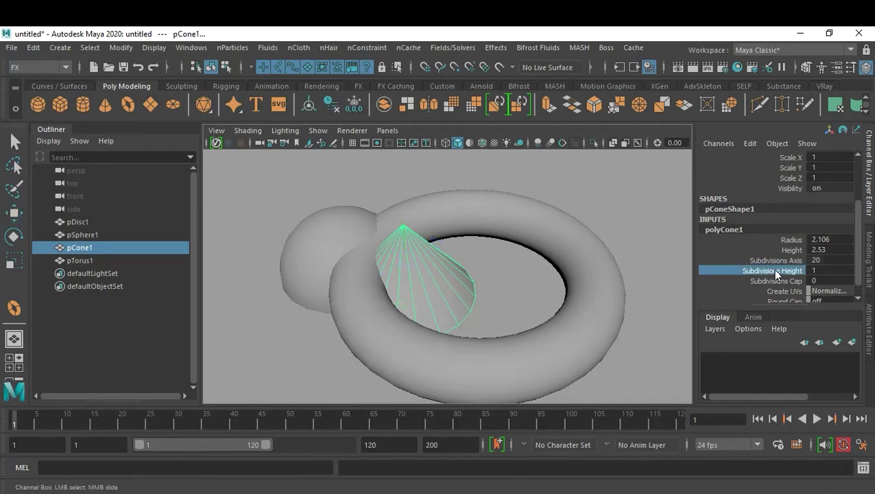
{"action": "middle_click_drag", "start_coordinate": [526, 268], "coordinate": [553, 278]}
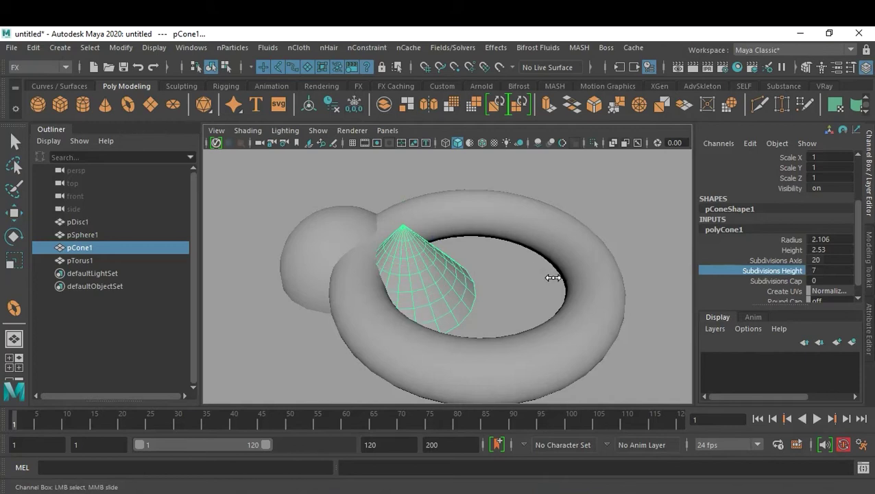
{"action": "right_click_drag", "start_coordinate": [406, 236], "coordinate": [358, 117]}
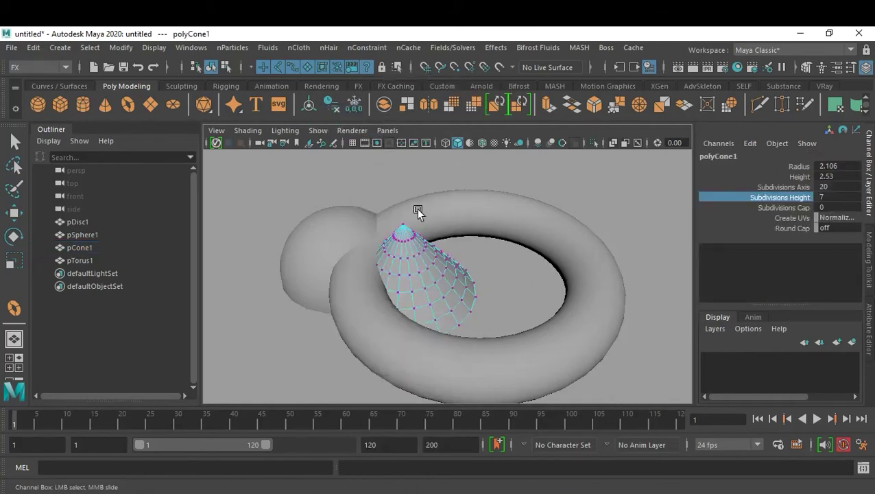
{"action": "left_click", "coordinate": [403, 227]}
Move the cone's tip vertex slightly downward to reshape its peak
{"action": "key", "text": "w"}
{"action": "left_click_drag", "start_coordinate": [400, 166], "coordinate": [399, 175]}
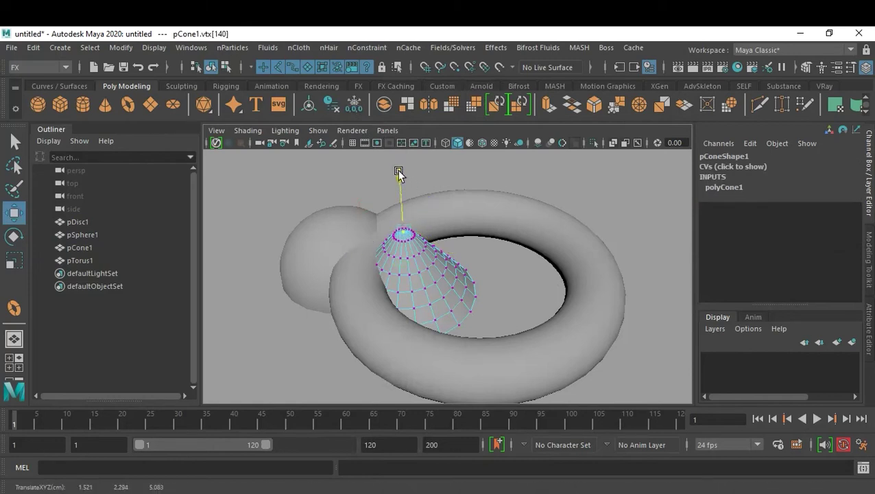
{"action": "key", "text": "f"}
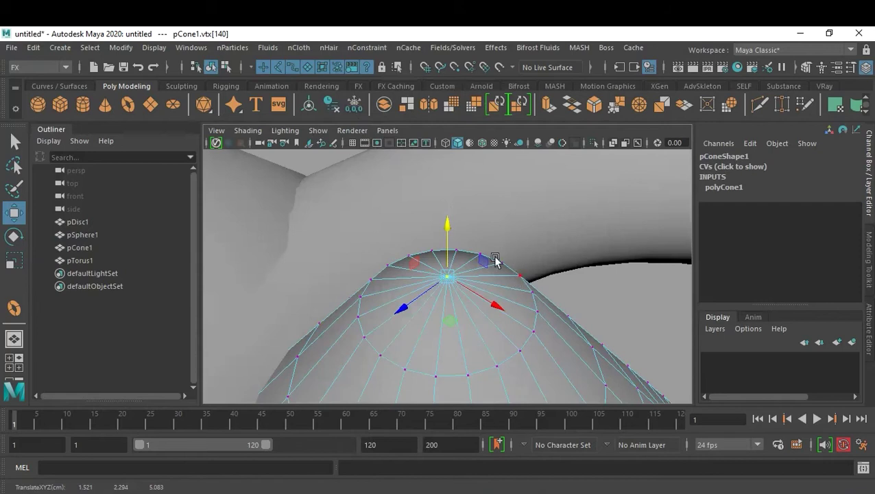
{"action": "mouse_move", "coordinate": [450, 220]}
{"action": "left_mouse_down"}
{"action": "mouse_move", "coordinate": [447, 254]}
{"action": "mouse_move", "coordinate": [446, 234]}
{"action": "left_mouse_up"}
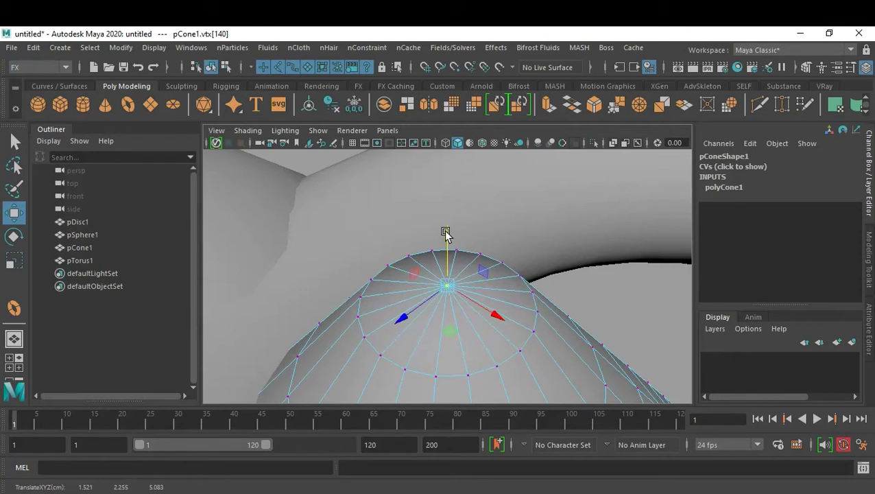
Return to object mode, frame the ground disc and orbit to a lower angle
{"action": "key", "text": "F8"}
{"action": "left_click", "coordinate": [582, 288]}
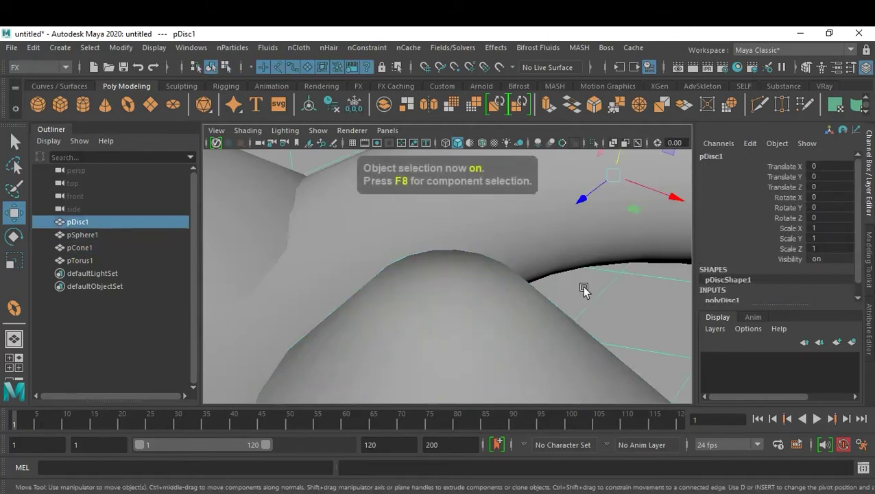
{"action": "key", "text": "f"}
{"action": "scroll", "coordinate": [582, 287], "scroll_direction": "up", "scroll_amount": 2}
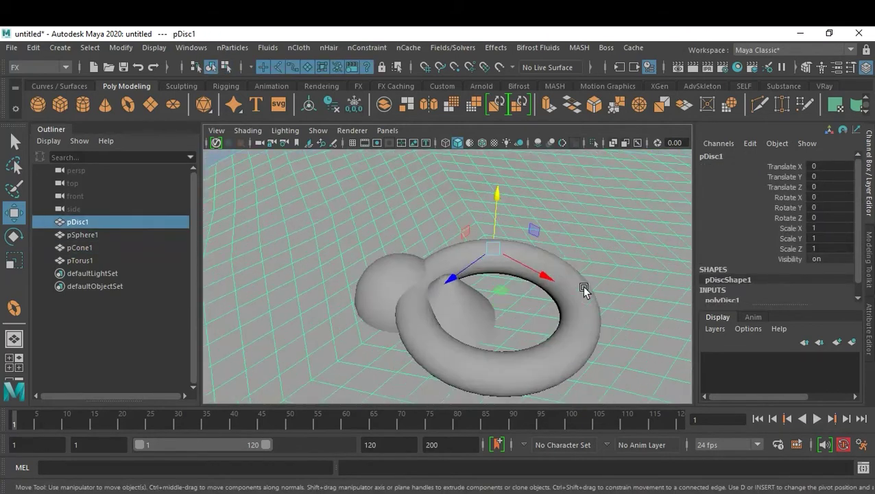
{"action": "scroll", "coordinate": [582, 288], "scroll_direction": "up", "scroll_amount": 2}
{"action": "scroll", "coordinate": [517, 302], "scroll_direction": "down", "scroll_amount": 2}
{"action": "mouse_move", "coordinate": [518, 302]}
{"action": "left_mouse_down", "text": "alt"}
{"action": "mouse_move", "coordinate": [502, 287]}
{"action": "mouse_move", "coordinate": [517, 292]}
{"action": "mouse_move", "coordinate": [515, 302]}
{"action": "mouse_move", "coordinate": [504, 295]}
{"action": "left_mouse_up", "text": "alt"}
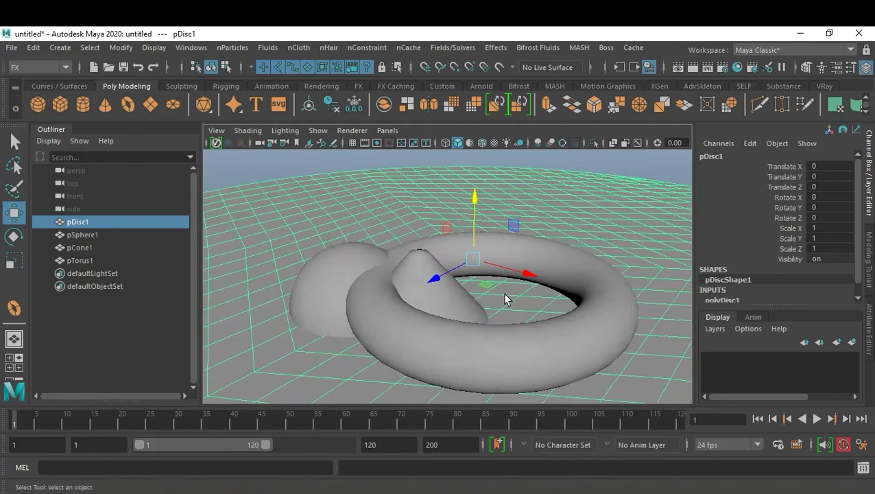
{"action": "key", "text": "ctrl+s"}
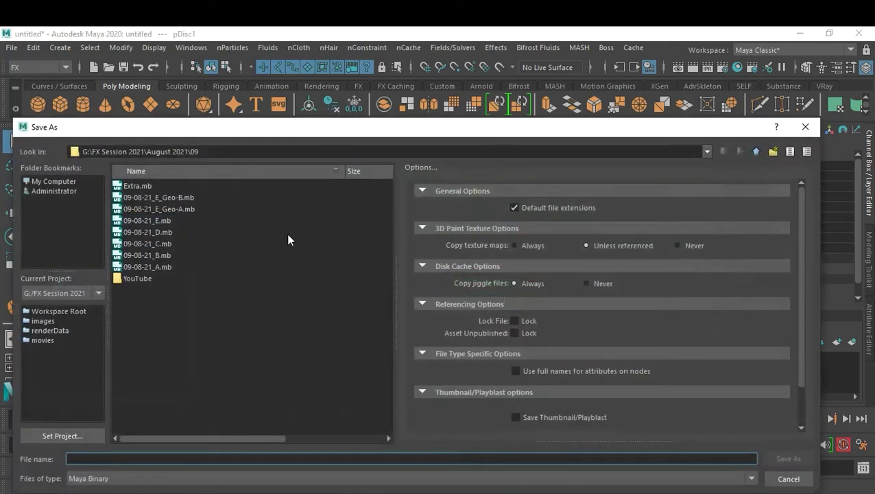
Save the scene as 10-08-2021_A.mb in a new folder named 10
{"action": "left_click", "coordinate": [754, 154]}
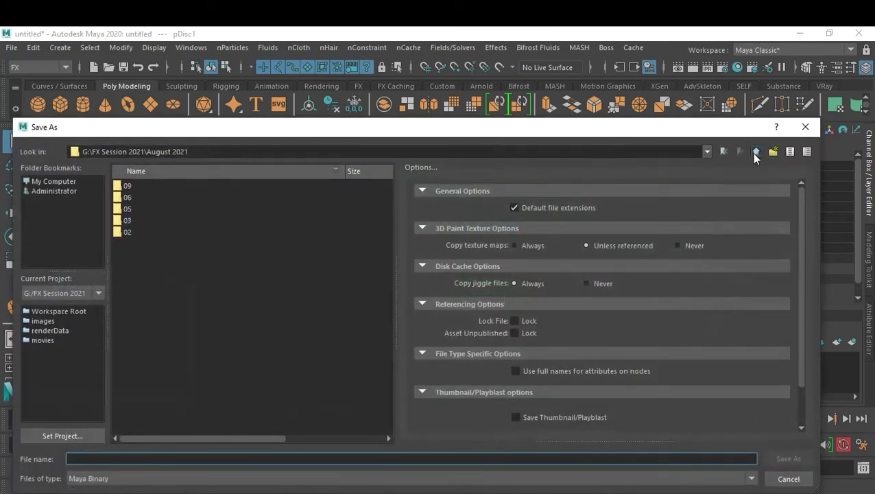
{"action": "left_click", "coordinate": [772, 152]}
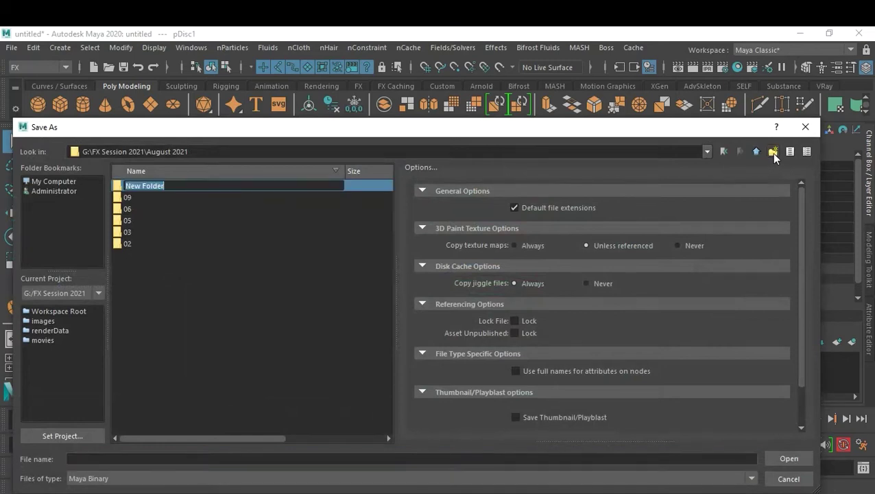
{"action": "type", "text": "0"}
{"action": "key", "text": "Return"}
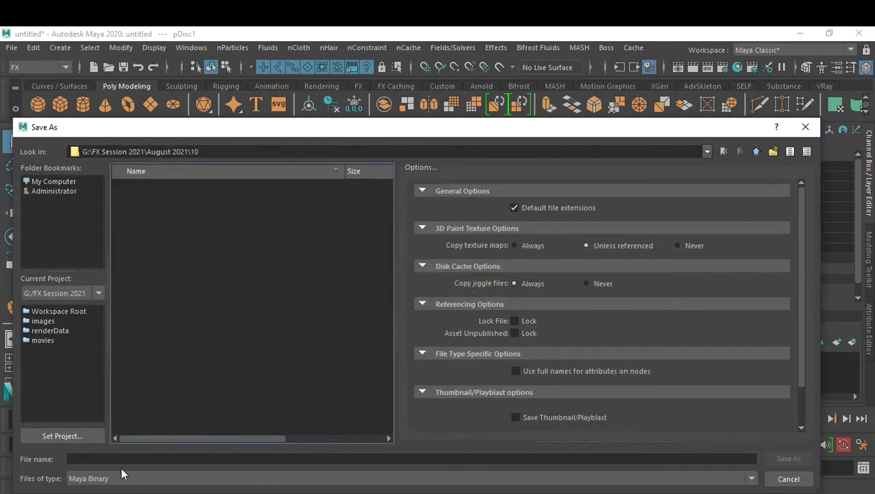
{"action": "left_click", "coordinate": [123, 459]}
{"action": "type", "text": "1"}
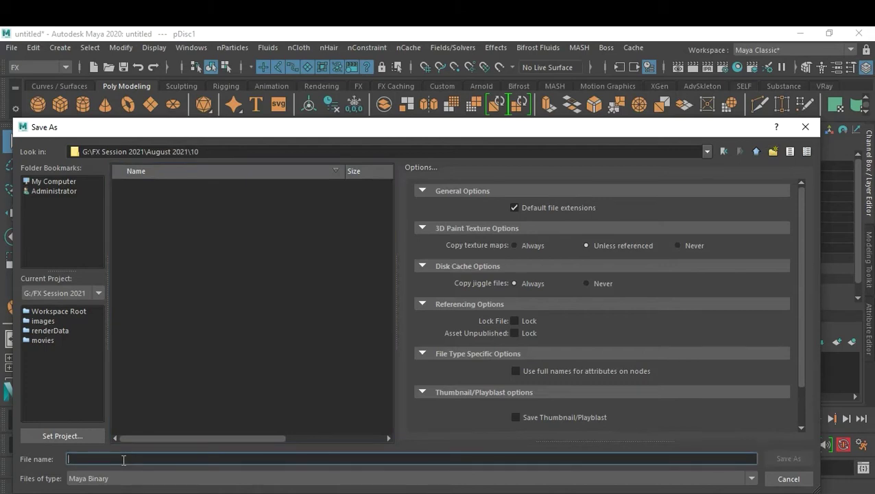
{"action": "type", "text": "0-08-2021"}
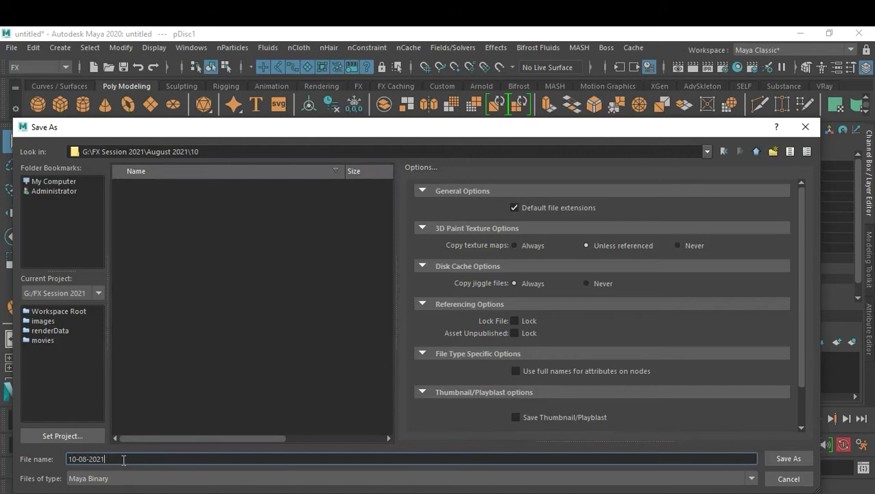
{"action": "type", "text": "_A"}
{"action": "key", "text": "Return"}
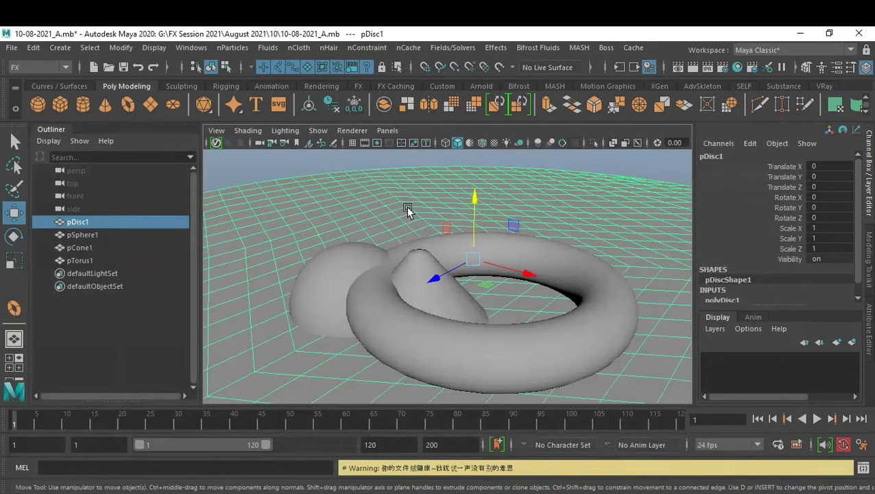
Save a new version of the scene as 10-08-2021_B.mb
{"action": "key", "text": "ctrl+shift+s"}
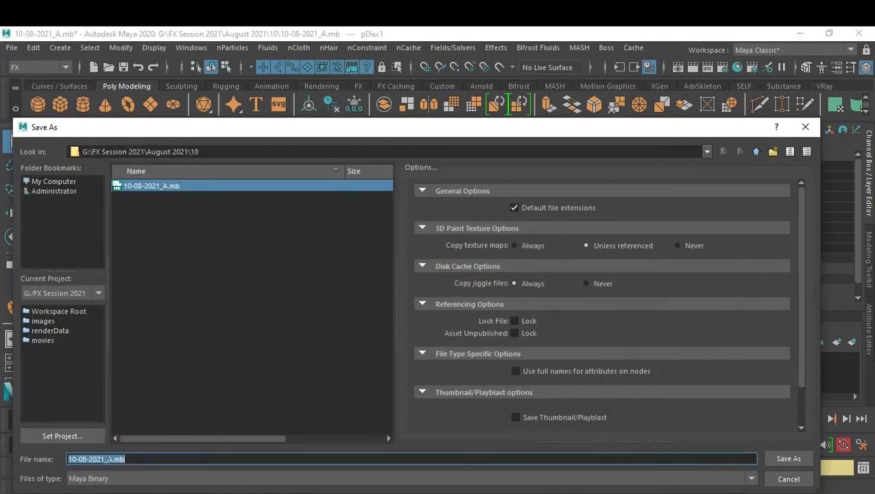
{"action": "left_click", "coordinate": [151, 463]}
{"action": "key", "text": "BackSpace"}
{"action": "key", "text": "BackSpace"}
{"action": "key", "text": "BackSpace"}
{"action": "type", "text": "B"}
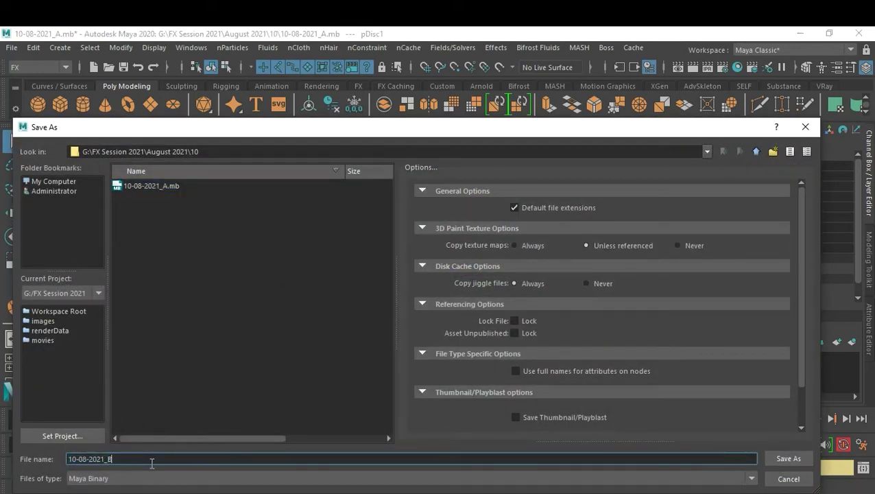
{"action": "key", "text": "Return"}
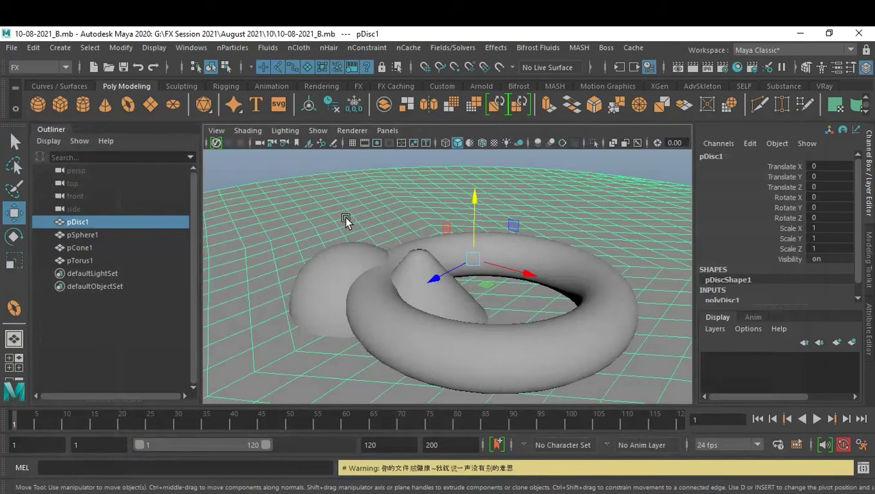
Select the disc, sphere, cone and torus and delete their history
{"action": "left_click", "coordinate": [256, 163]}
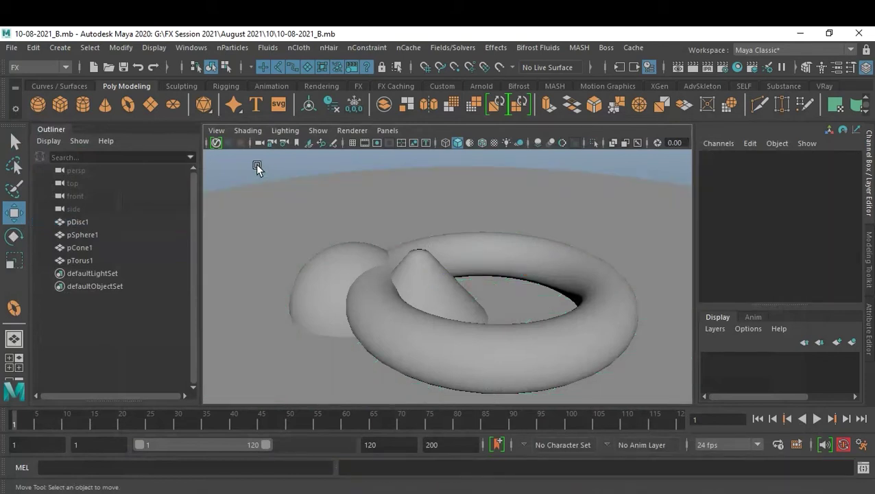
{"action": "left_click", "coordinate": [109, 223]}
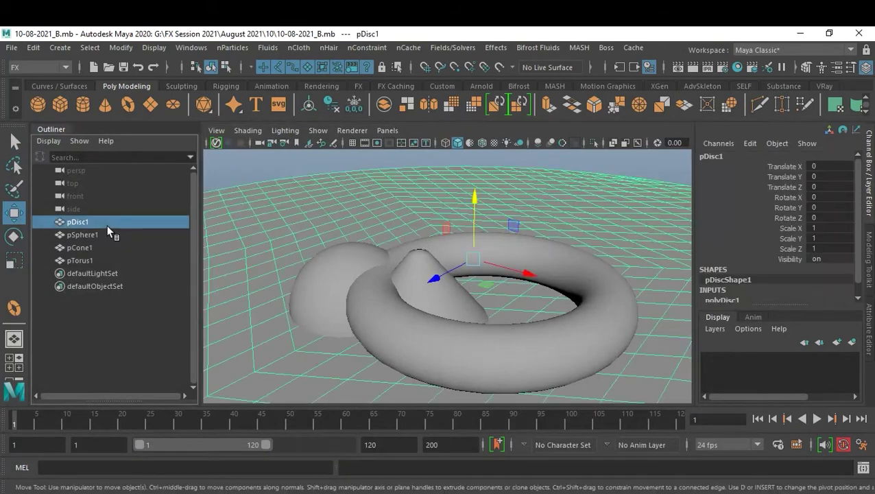
{"action": "left_click", "coordinate": [105, 255], "text": "shift"}
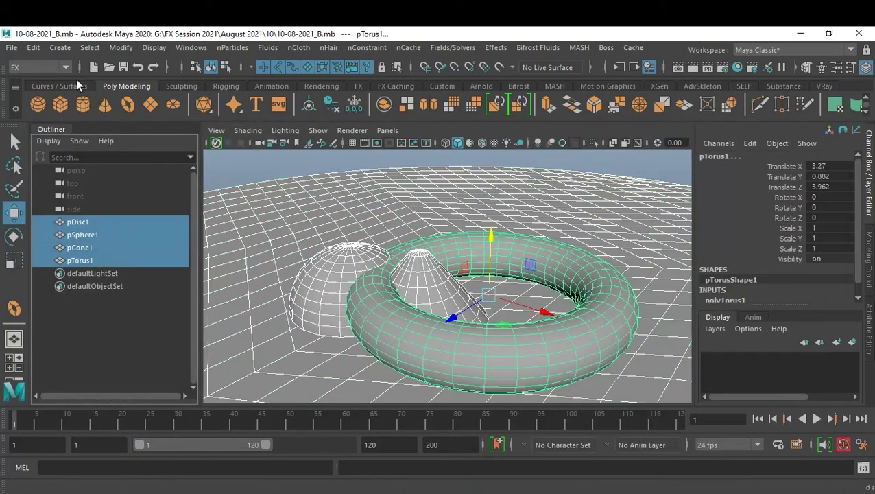
{"action": "left_click", "coordinate": [32, 47]}
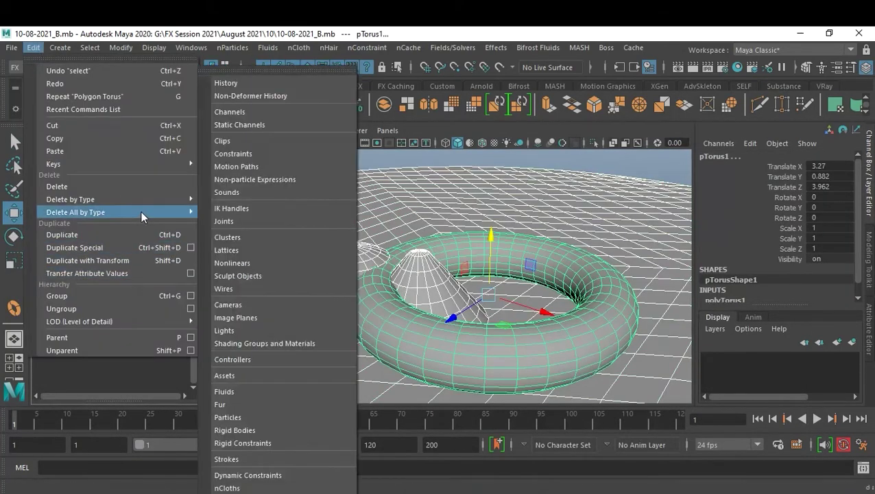
{"action": "mouse_move", "coordinate": [71, 199]}
{"action": "left_click", "coordinate": [223, 199]}
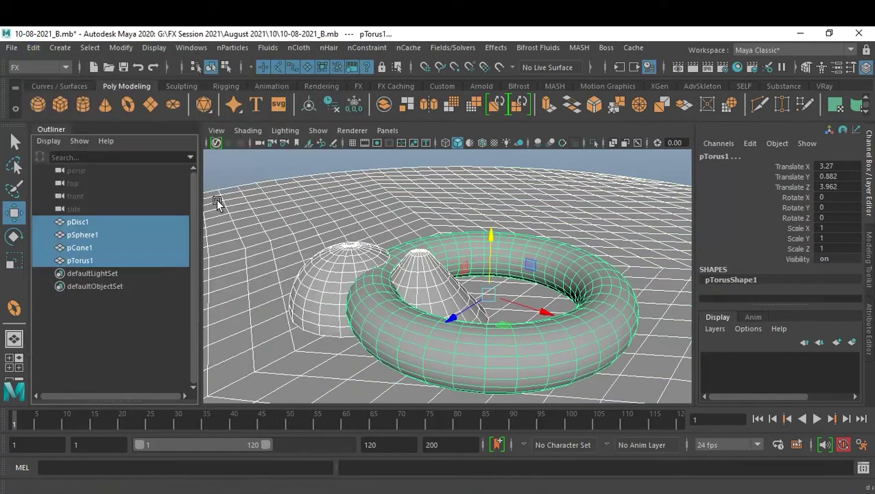
Freeze the transformations of the four selected objects
{"action": "left_click", "coordinate": [124, 49]}
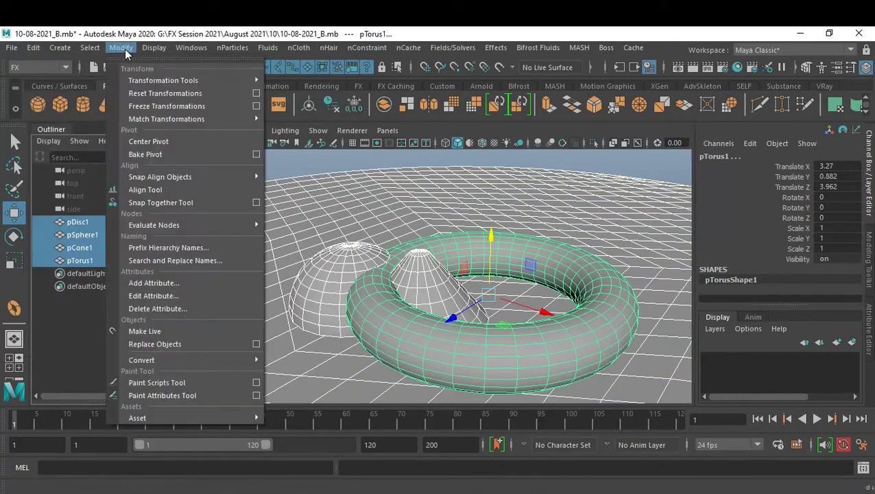
{"action": "left_click", "coordinate": [176, 106]}
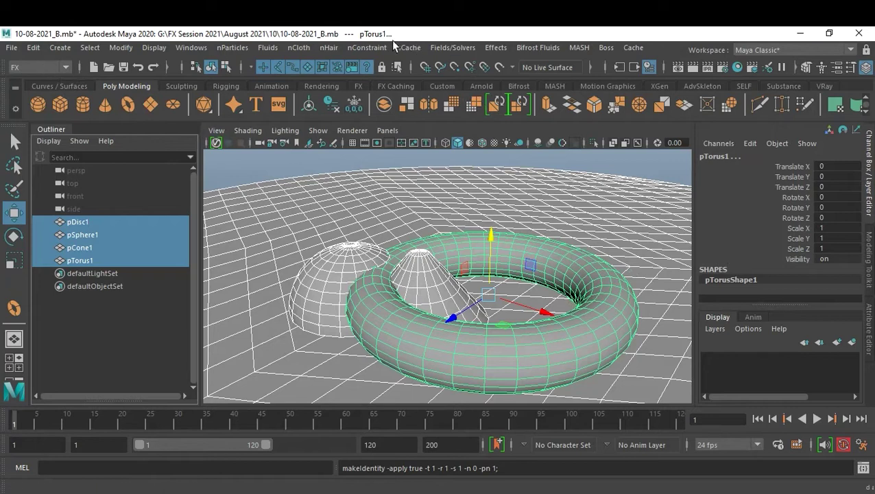
{"action": "left_click", "coordinate": [296, 50]}
{"action": "left_click", "coordinate": [294, 50]}
{"action": "left_click", "coordinate": [299, 48]}
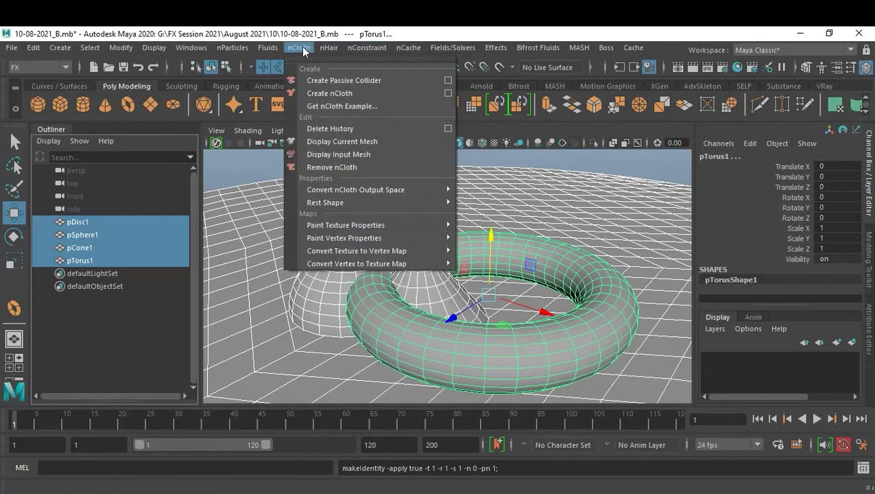
Make the disc, sphere, cone and torus passive colliders, creating nucleus1 and nRigid1–nRigid4
{"action": "left_click", "coordinate": [313, 80]}
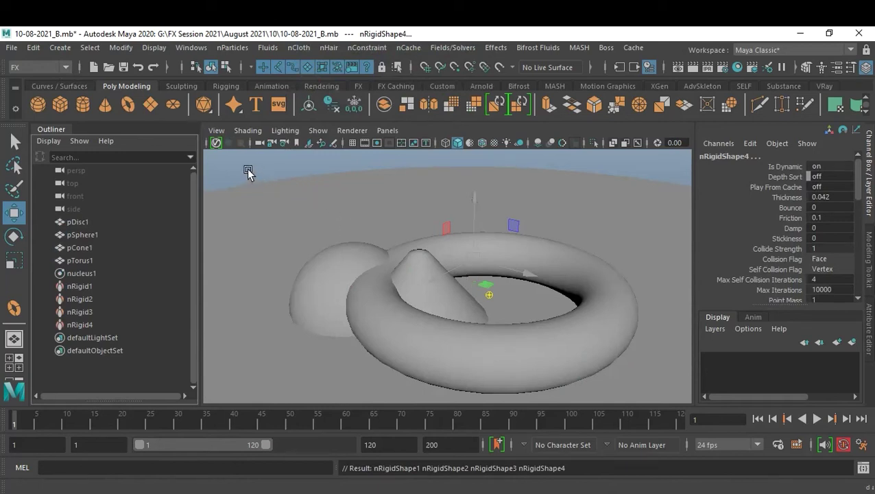
{"action": "left_click", "coordinate": [247, 169]}
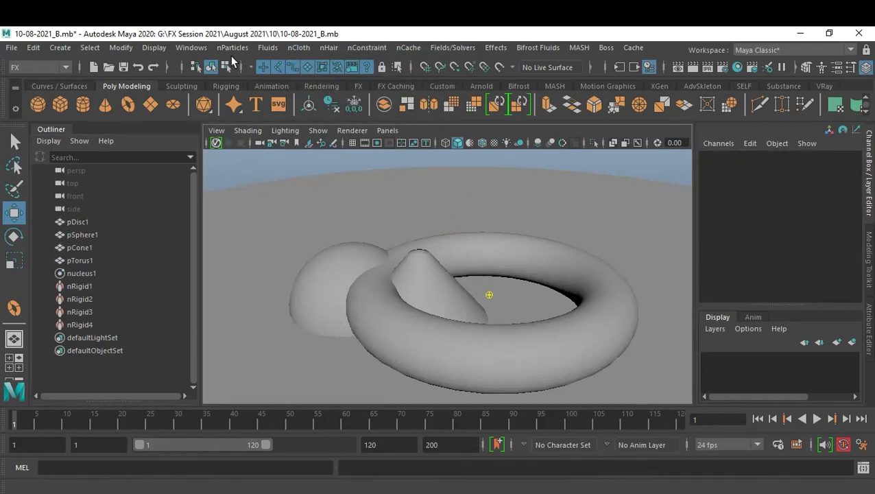
{"action": "left_click", "coordinate": [230, 47]}
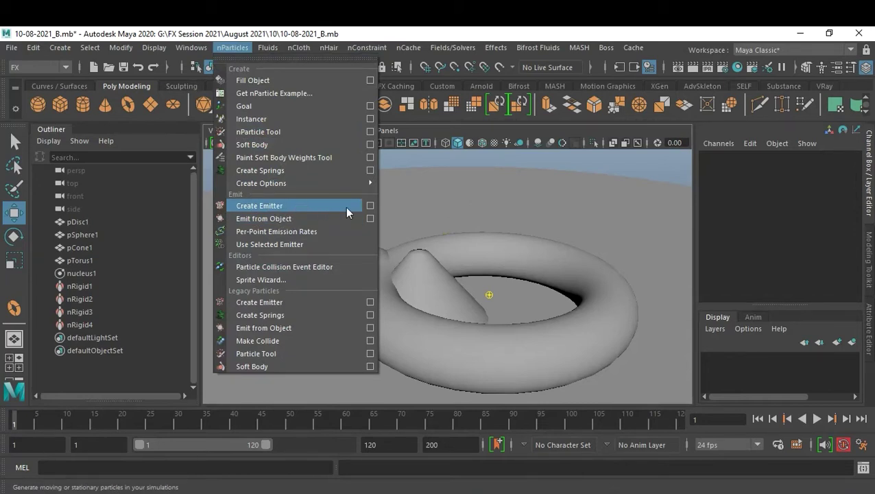
Reset Emitter Options to defaults, pick the Volume type and enable Scale rate by object size
{"action": "left_click", "coordinate": [371, 206]}
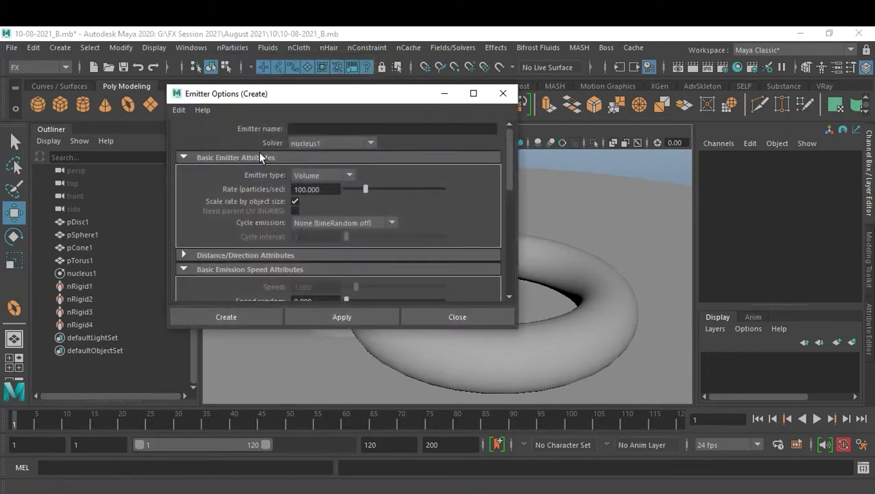
{"action": "left_click", "coordinate": [177, 109]}
{"action": "left_click", "coordinate": [184, 136]}
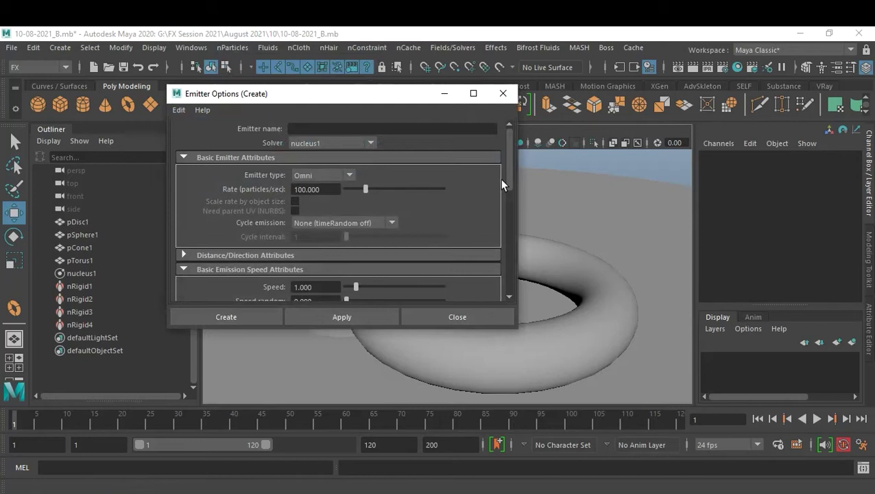
{"action": "left_click", "coordinate": [336, 177]}
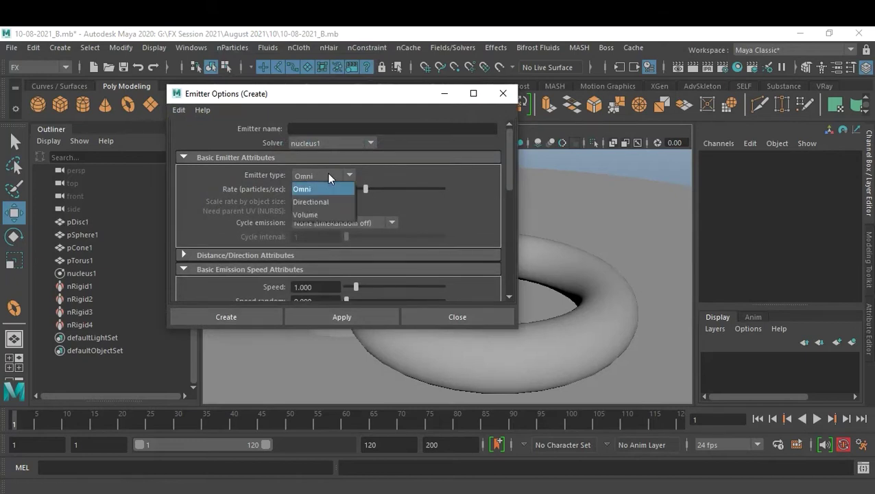
{"action": "left_click", "coordinate": [326, 215]}
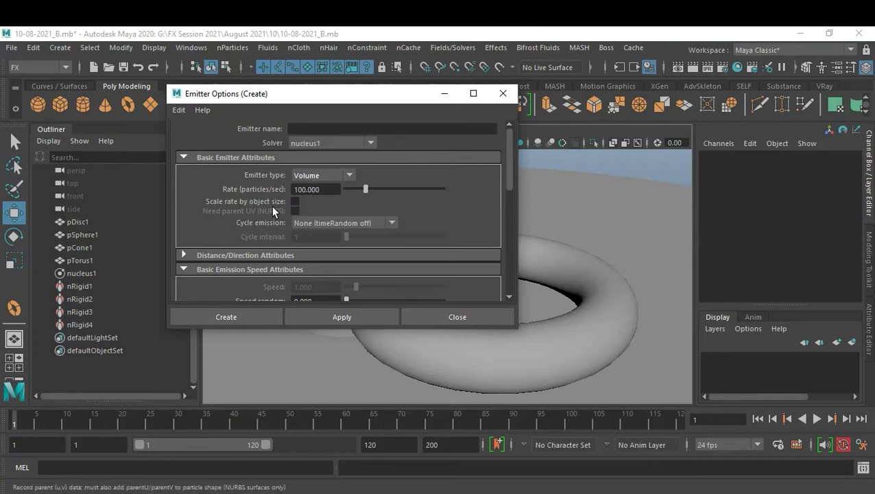
{"action": "left_click", "coordinate": [295, 202]}
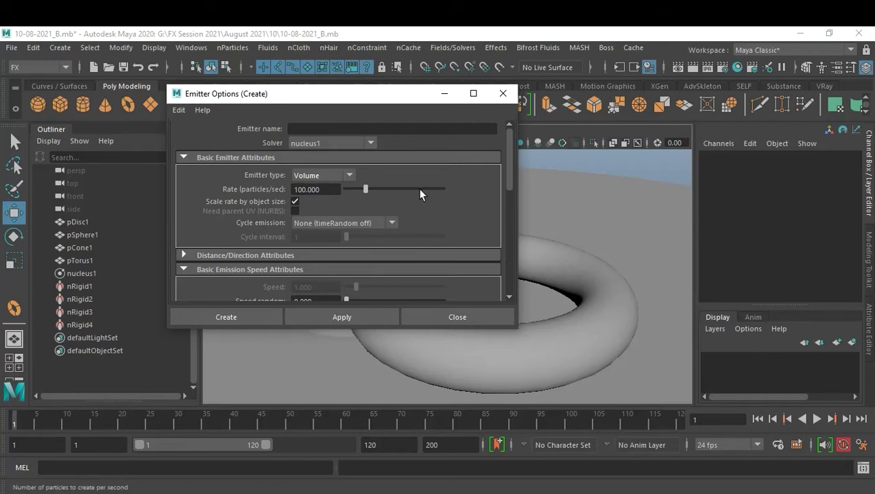
{"action": "scroll", "coordinate": [418, 188], "scroll_direction": "down", "scroll_amount": 1}
Set the volume shape to Sphere and create emitter1 with nParticle1
{"action": "scroll", "coordinate": [408, 202], "scroll_direction": "down", "scroll_amount": 1}
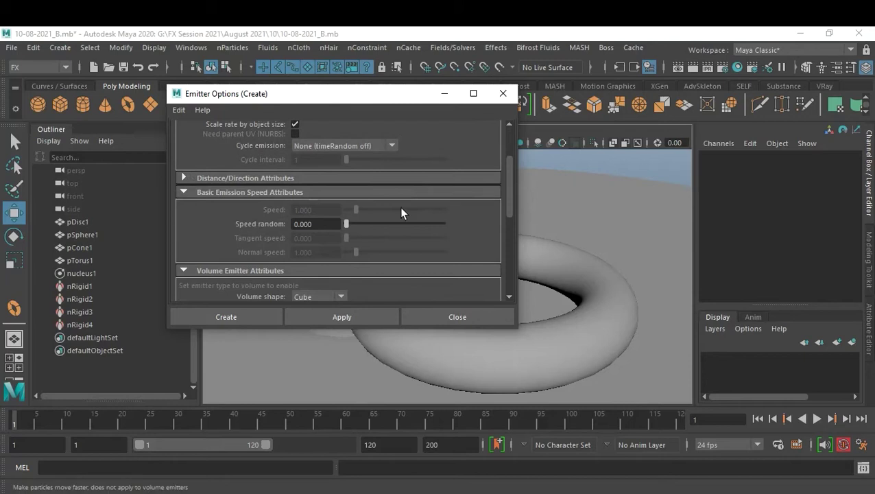
{"action": "left_click", "coordinate": [242, 179]}
{"action": "left_click", "coordinate": [242, 179]}
{"action": "scroll", "coordinate": [377, 217], "scroll_direction": "down", "scroll_amount": 1}
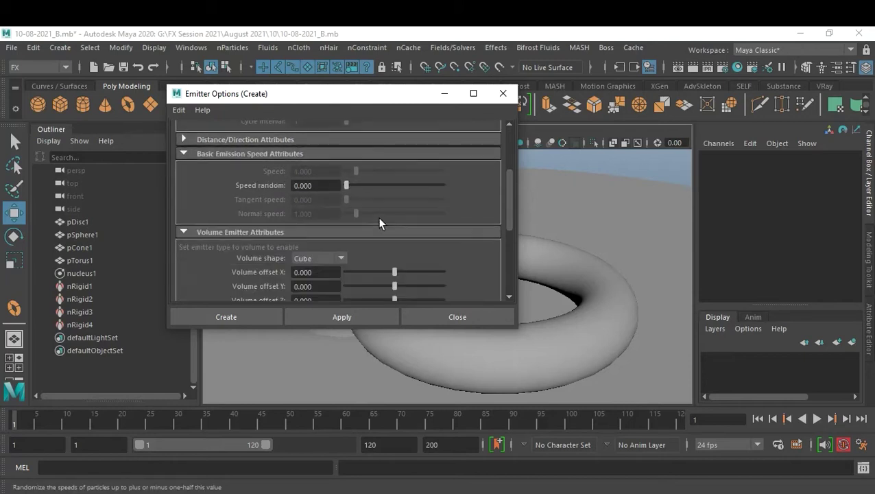
{"action": "scroll", "coordinate": [377, 216], "scroll_direction": "down", "scroll_amount": 1}
{"action": "left_click", "coordinate": [332, 220]}
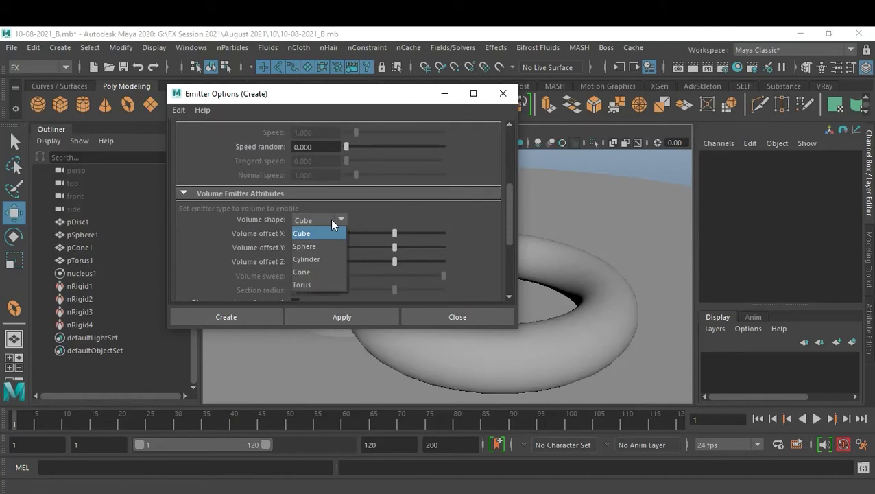
{"action": "left_click", "coordinate": [319, 246]}
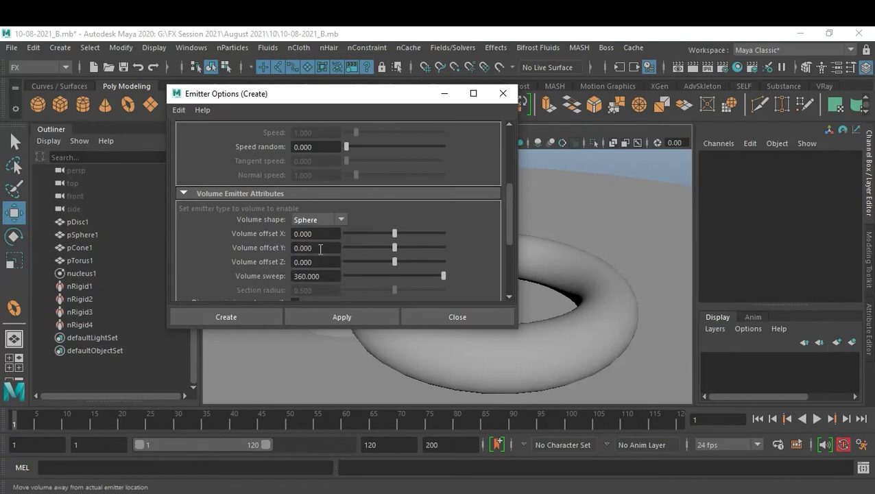
{"action": "scroll", "coordinate": [330, 261], "scroll_direction": "down", "scroll_amount": 1}
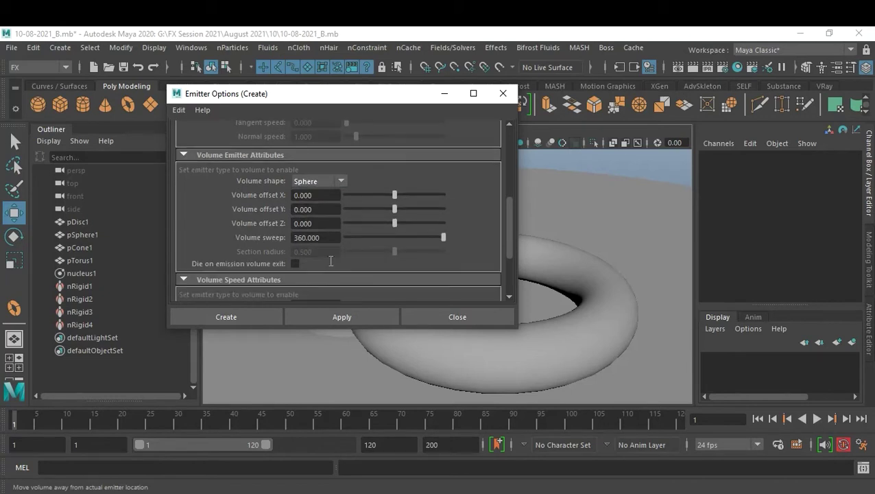
{"action": "scroll", "coordinate": [330, 261], "scroll_direction": "down", "scroll_amount": 2}
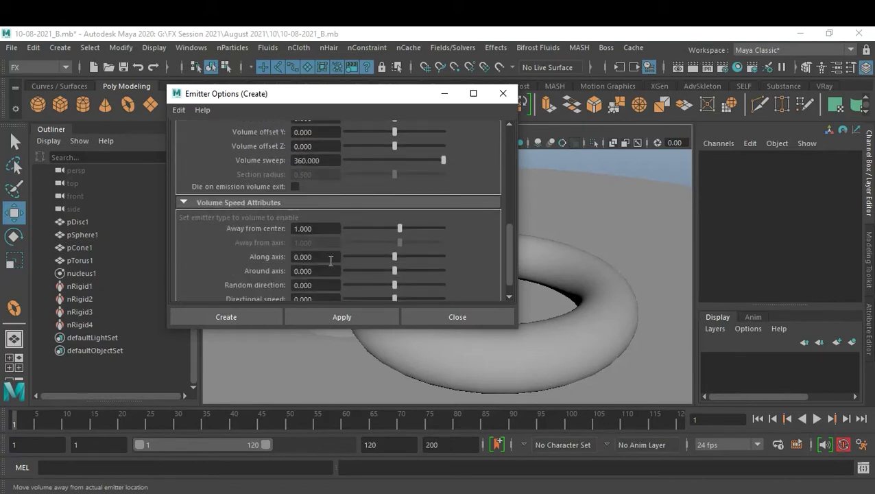
{"action": "scroll", "coordinate": [331, 262], "scroll_direction": "down", "scroll_amount": 1}
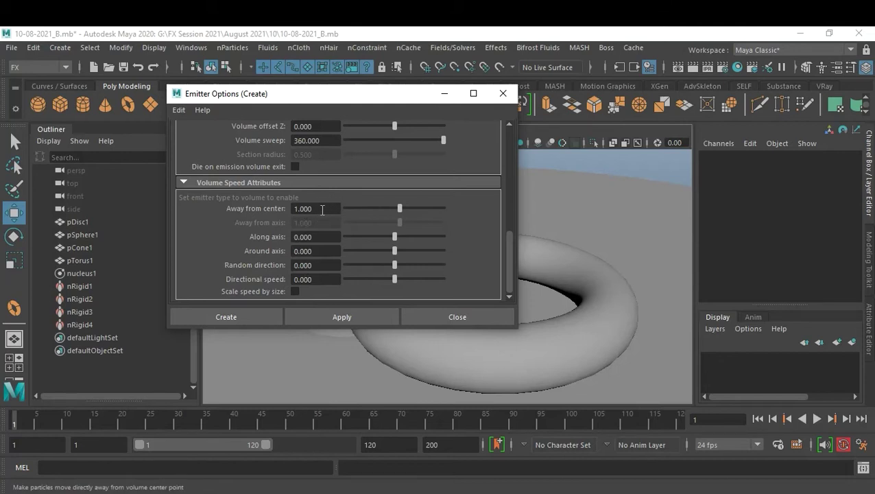
{"action": "left_click", "coordinate": [225, 317]}
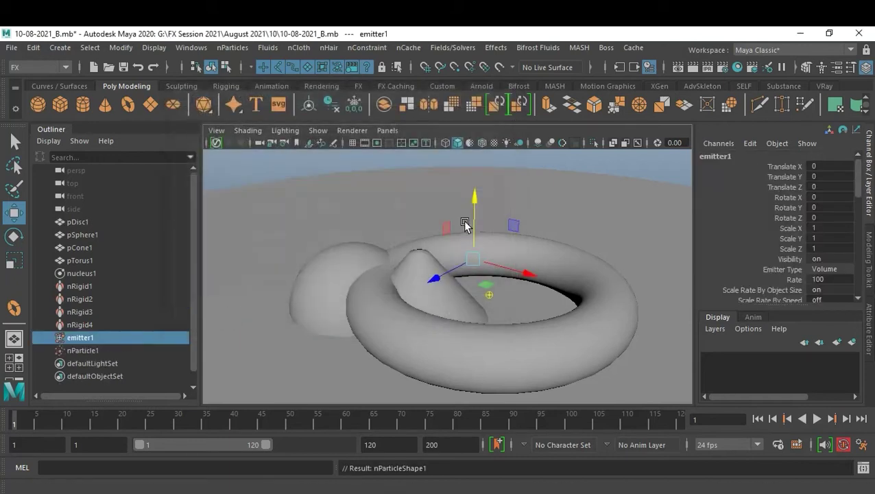
Lift the emitter to about Translate Y 7.3 and Z 5.5, then start entering the spiral command
{"action": "left_click_drag", "start_coordinate": [473, 200], "coordinate": [474, 109]}
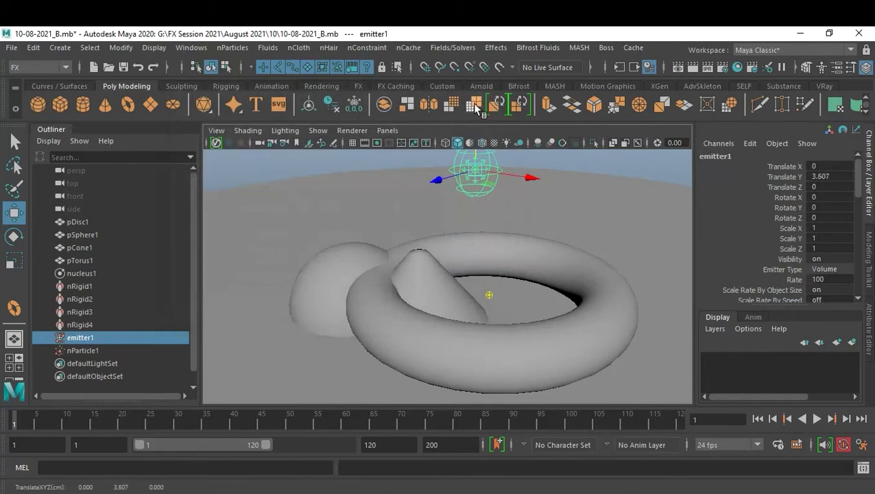
{"action": "mouse_move", "coordinate": [595, 195]}
{"action": "left_mouse_down", "text": "alt"}
{"action": "mouse_move", "coordinate": [490, 343]}
{"action": "mouse_move", "coordinate": [556, 328]}
{"action": "mouse_move", "coordinate": [568, 311]}
{"action": "mouse_move", "coordinate": [554, 274]}
{"action": "mouse_move", "coordinate": [549, 281]}
{"action": "mouse_move", "coordinate": [573, 297]}
{"action": "left_mouse_up", "text": "alt"}
{"action": "mouse_move", "coordinate": [473, 299]}
{"action": "left_mouse_down"}
{"action": "mouse_move", "coordinate": [561, 396]}
{"action": "mouse_move", "coordinate": [495, 307]}
{"action": "left_mouse_up"}
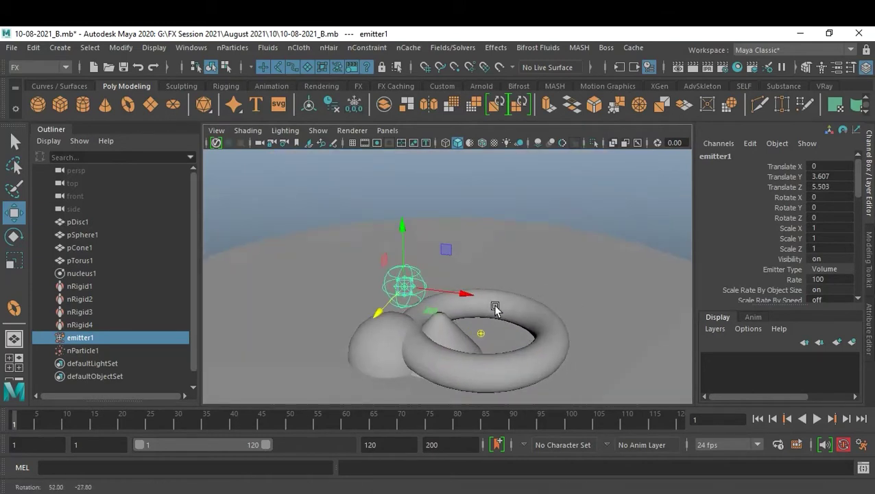
{"action": "left_click_drag", "start_coordinate": [404, 226], "coordinate": [396, 150]}
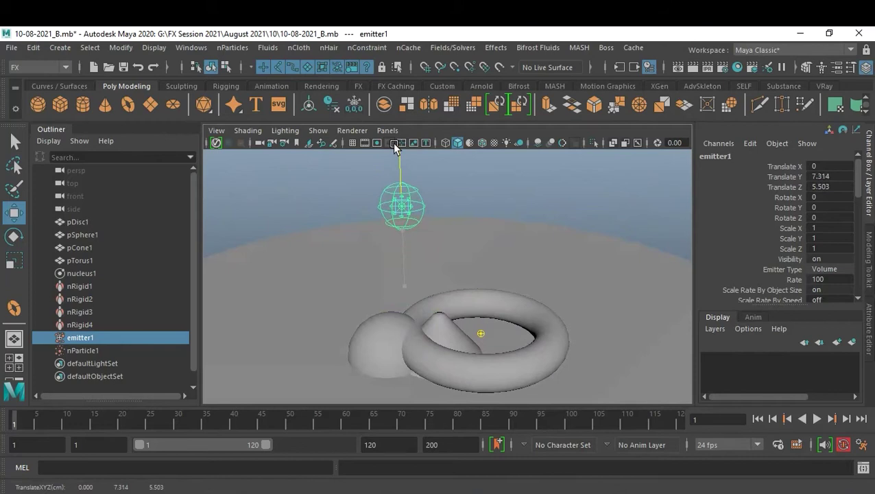
{"action": "left_click", "coordinate": [139, 461]}
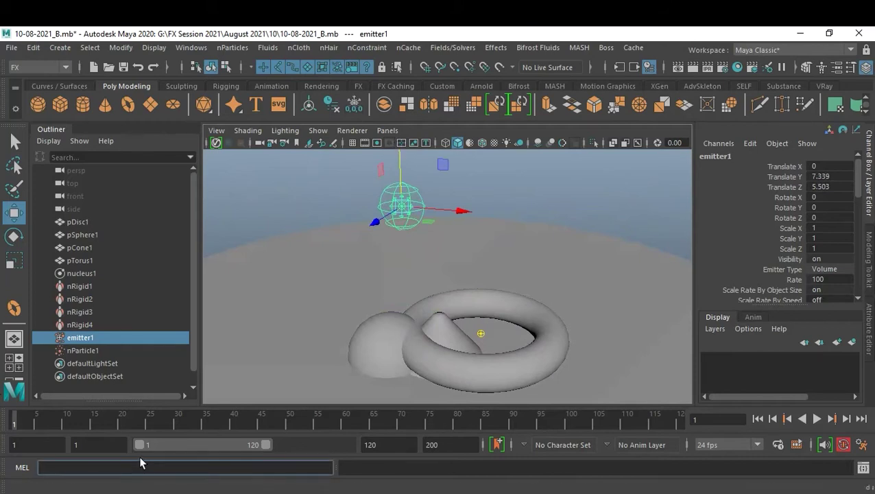
{"action": "type", "text": "spiral ("}
{"action": "type", "text": "3"}
{"action": "type", "text": ","}
{"action": "type", "text": "5"}
{"action": "type", "text": "5"}
Fix the MEL line to spiral (3,5,5), run it to create duplicatedCurve1, and raise it
{"action": "key", "text": "BackSpace"}
{"action": "type", "text": ","}
{"action": "type", "text": "5);"}
{"action": "key", "text": "Return"}
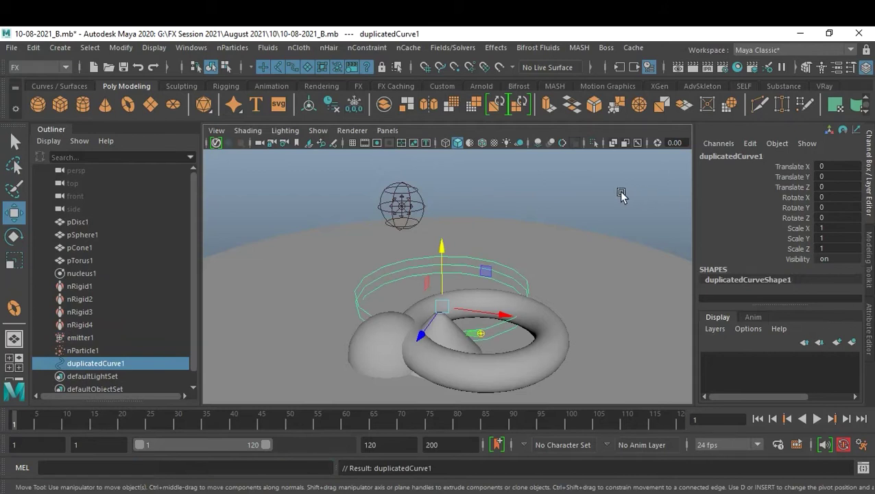
{"action": "left_click_drag", "start_coordinate": [440, 248], "coordinate": [444, 148]}
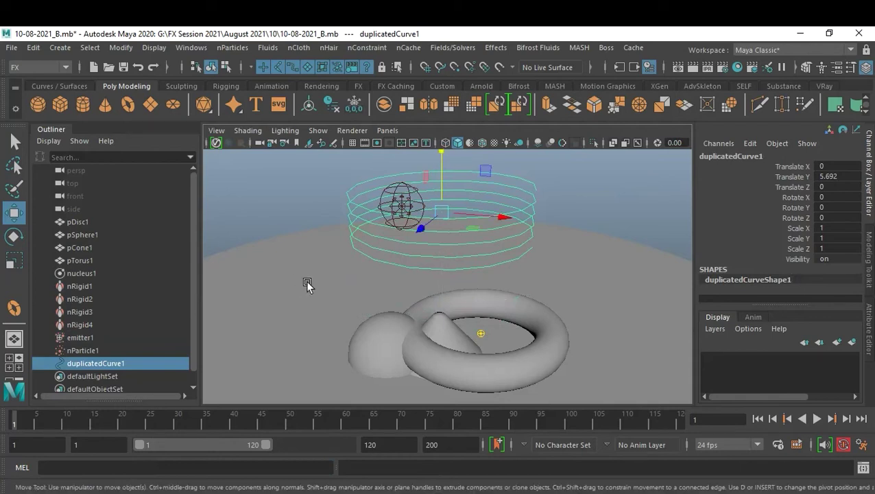
Shift the helix 0.9 along X and stretch it to Scale Y 5.346
{"action": "left_click_drag", "start_coordinate": [508, 212], "coordinate": [524, 221]}
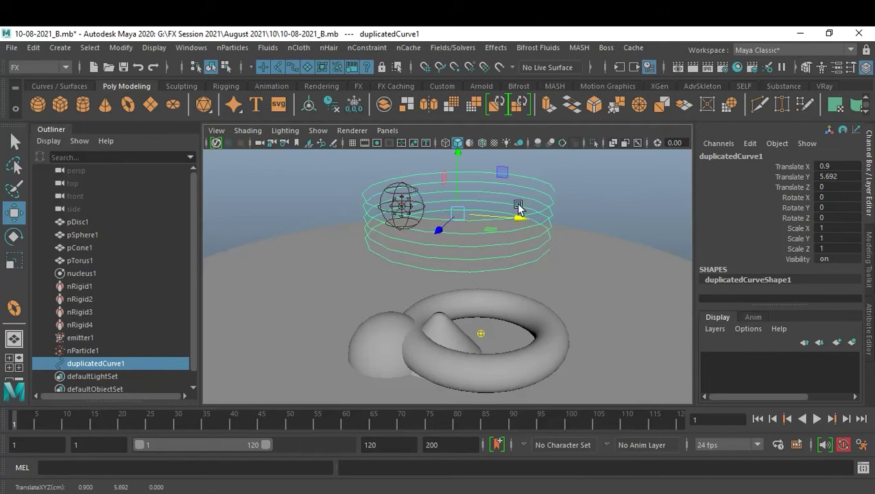
{"action": "key", "text": "r"}
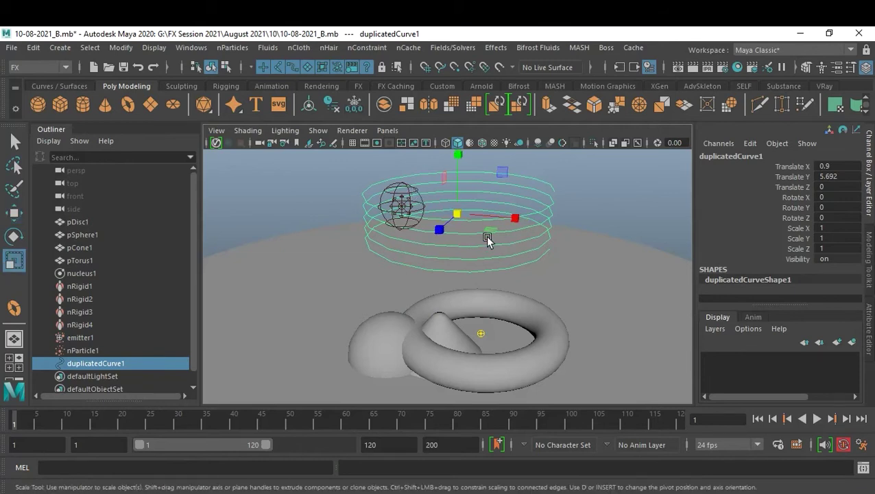
{"action": "scroll", "coordinate": [511, 212], "scroll_direction": "down", "scroll_amount": 3}
{"action": "left_click_drag", "start_coordinate": [452, 185], "coordinate": [460, 34]}
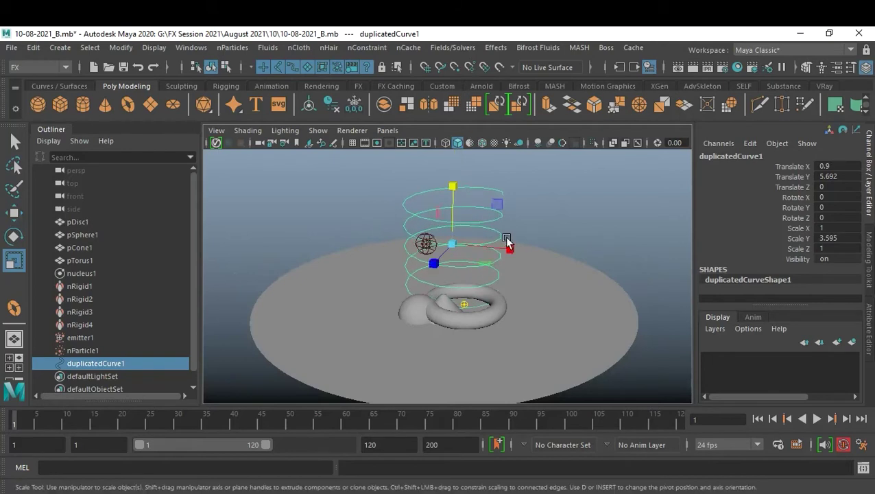
{"action": "scroll", "coordinate": [506, 238], "scroll_direction": "up", "scroll_amount": 2}
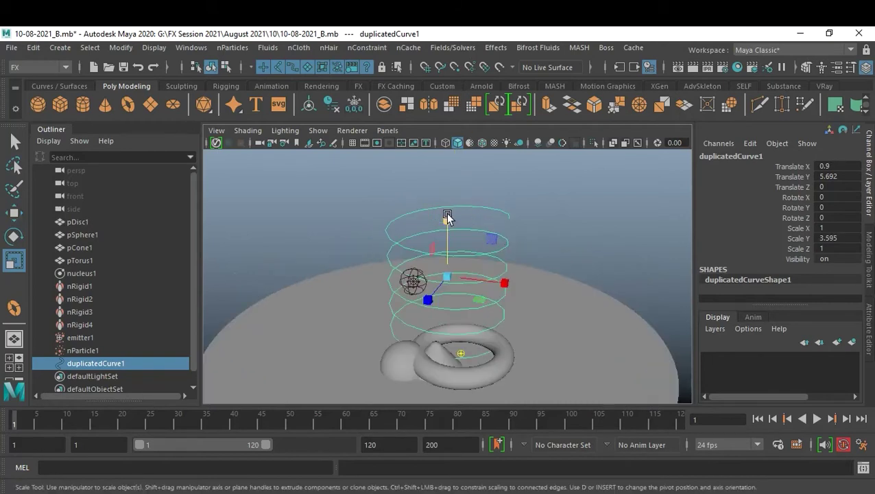
{"action": "left_click_drag", "start_coordinate": [447, 219], "coordinate": [450, 142]}
{"action": "left_click_drag", "start_coordinate": [449, 175], "coordinate": [454, 188]}
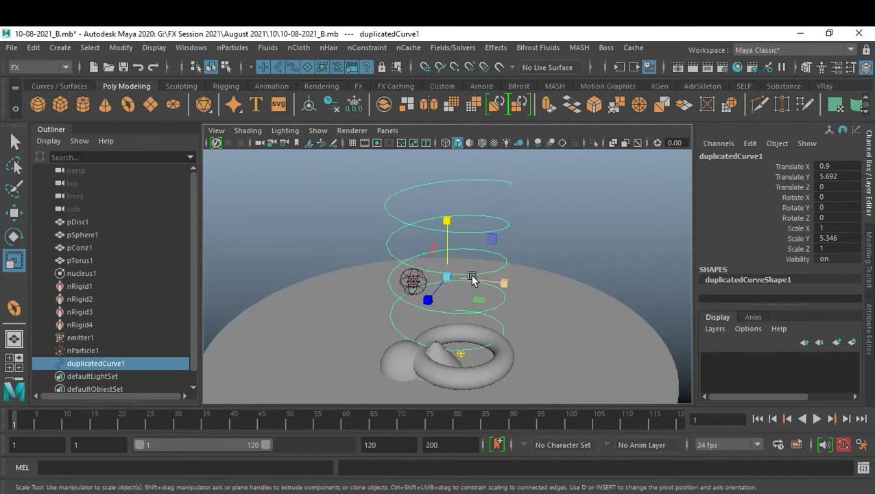
Lift the stretched helix higher above the torus, to Translate Y 9.195
{"action": "key", "text": "w"}
{"action": "left_click_drag", "start_coordinate": [447, 215], "coordinate": [444, 175]}
{"action": "key", "text": "space"}
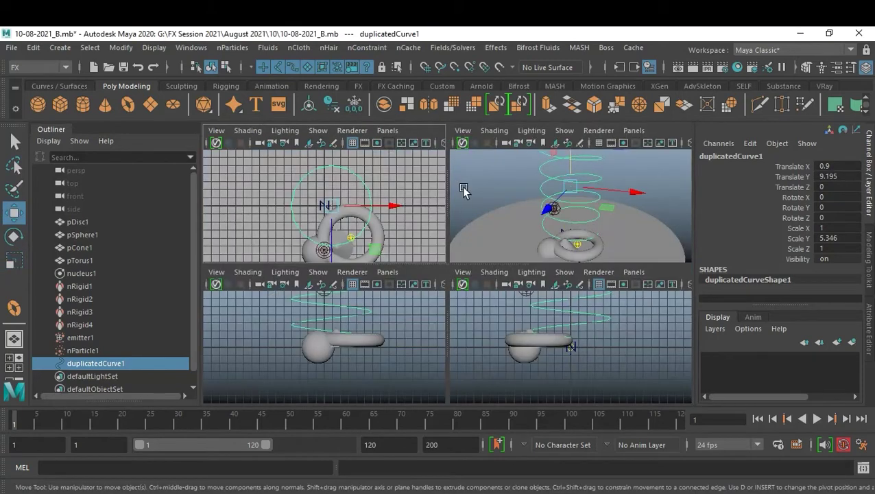
Centre the helix over the emitter from the top view and raise it to Translate Y 13.116
{"action": "key", "text": "space"}
{"action": "left_click_drag", "start_coordinate": [456, 281], "coordinate": [481, 352]}
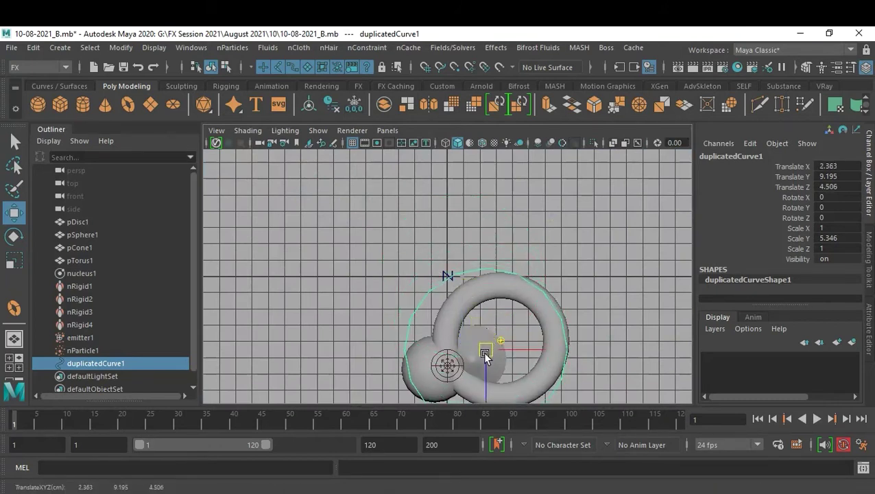
{"action": "key", "text": "space"}
{"action": "key", "text": "space"}
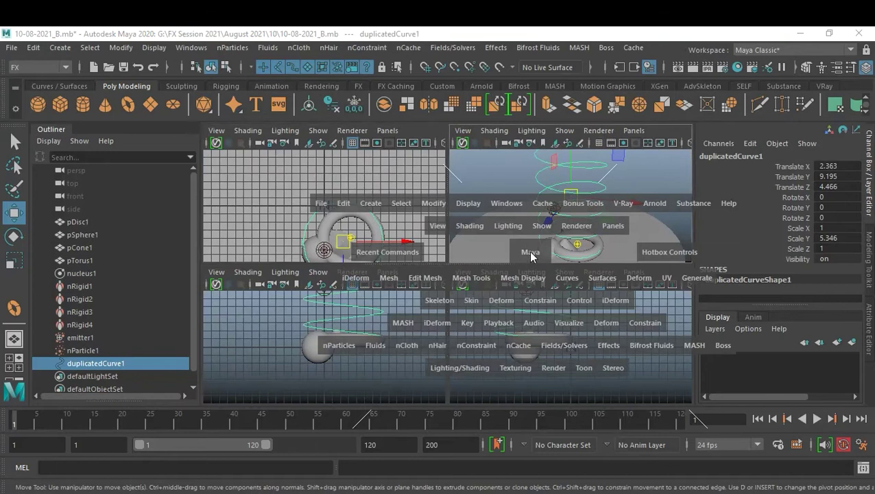
{"action": "scroll", "coordinate": [504, 321], "scroll_direction": "down", "scroll_amount": 2}
{"action": "left_click_drag", "start_coordinate": [447, 200], "coordinate": [450, 176]}
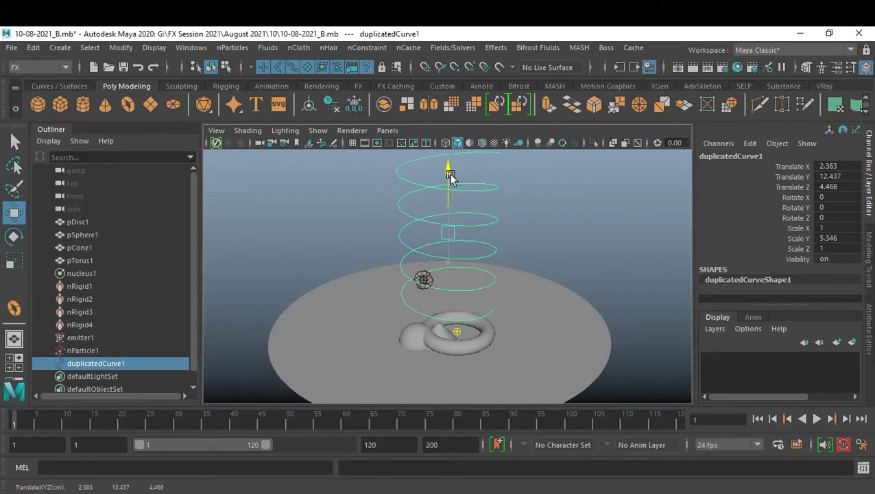
{"action": "mouse_move", "coordinate": [451, 177]}
{"action": "left_mouse_down"}
{"action": "mouse_move", "coordinate": [452, 186]}
{"action": "mouse_move", "coordinate": [453, 170]}
{"action": "left_mouse_up"}
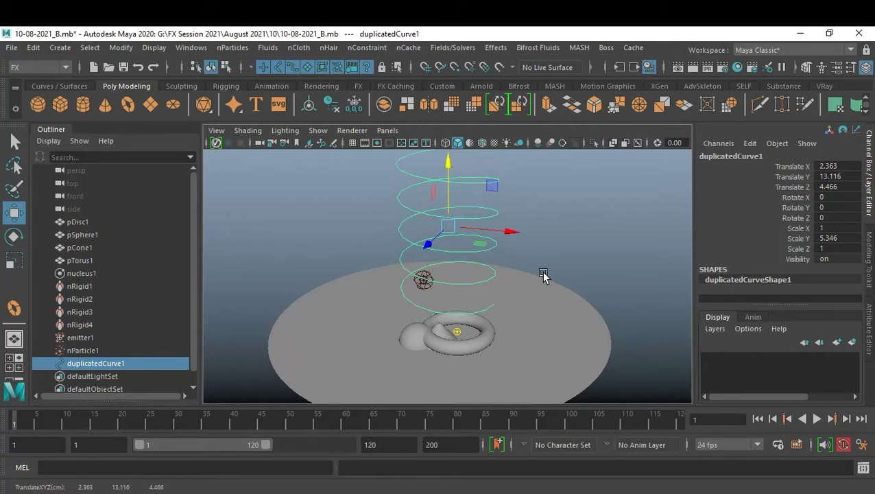
Compress the helix loops down to Scale Y 3.189
{"action": "left_click_drag", "start_coordinate": [542, 271], "coordinate": [543, 272], "text": "alt"}
{"action": "left_click_drag", "start_coordinate": [449, 317], "coordinate": [530, 320], "text": "alt"}
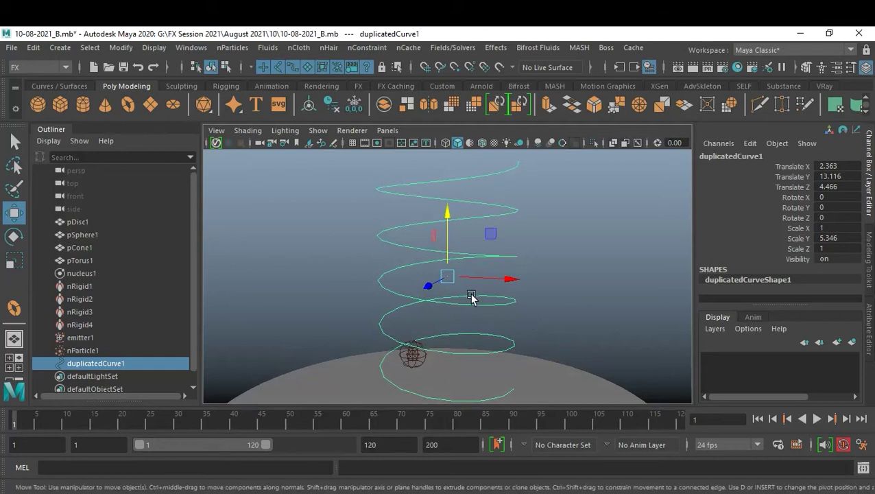
{"action": "key", "text": "r"}
{"action": "mouse_move", "coordinate": [447, 218]}
{"action": "left_mouse_down"}
{"action": "mouse_move", "coordinate": [446, 251]}
{"action": "mouse_move", "coordinate": [446, 243]}
{"action": "left_mouse_up"}
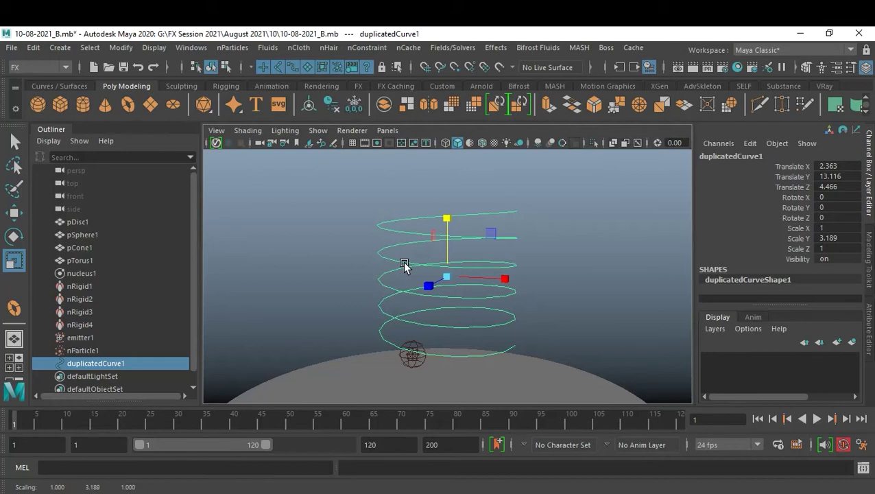
Switch duplicatedCurve1 to Edit Point mode from the marking menu
{"action": "right_click_drag", "start_coordinate": [445, 279], "coordinate": [473, 326], "text": "alt"}
{"action": "left_click_drag", "start_coordinate": [473, 326], "coordinate": [488, 316], "text": "alt"}
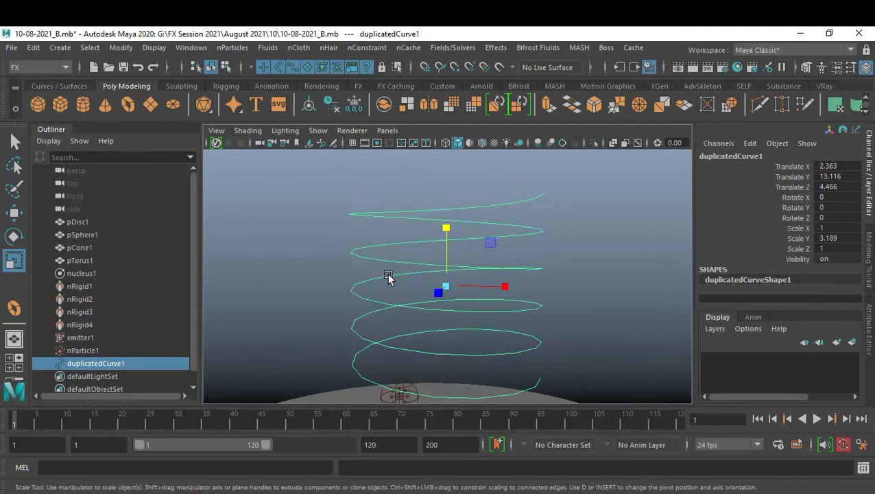
{"action": "right_click_drag", "start_coordinate": [387, 274], "coordinate": [381, 168]}
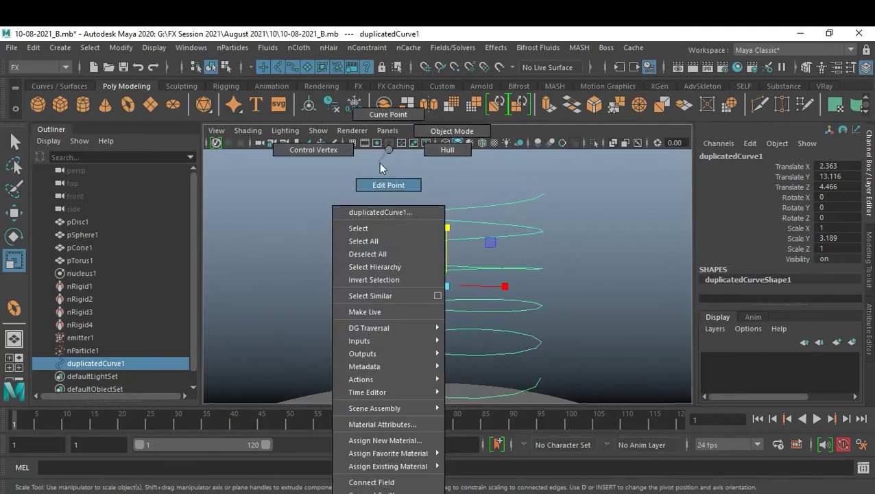
{"action": "right_click_drag", "start_coordinate": [387, 187], "coordinate": [388, 187]}
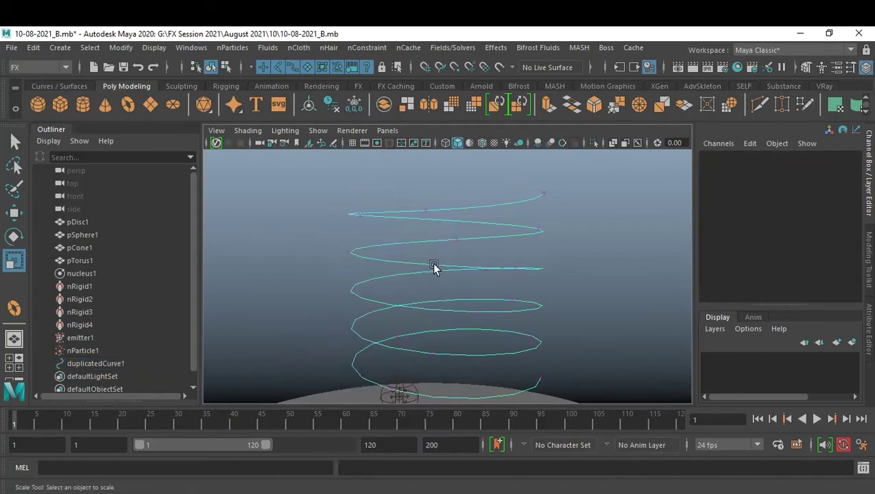
Detach the helix at mid-height edit point ep[15] with Modeling's Curves > Detach
{"action": "left_click", "coordinate": [355, 286]}
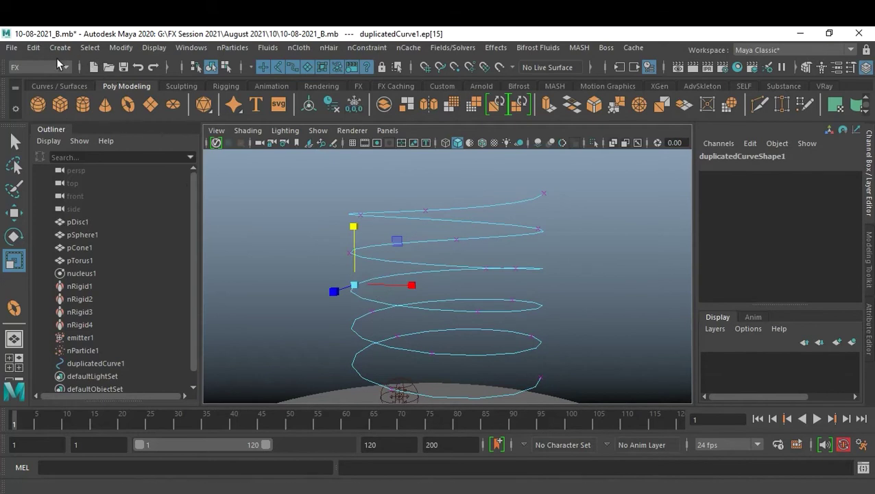
{"action": "left_click", "coordinate": [11, 69]}
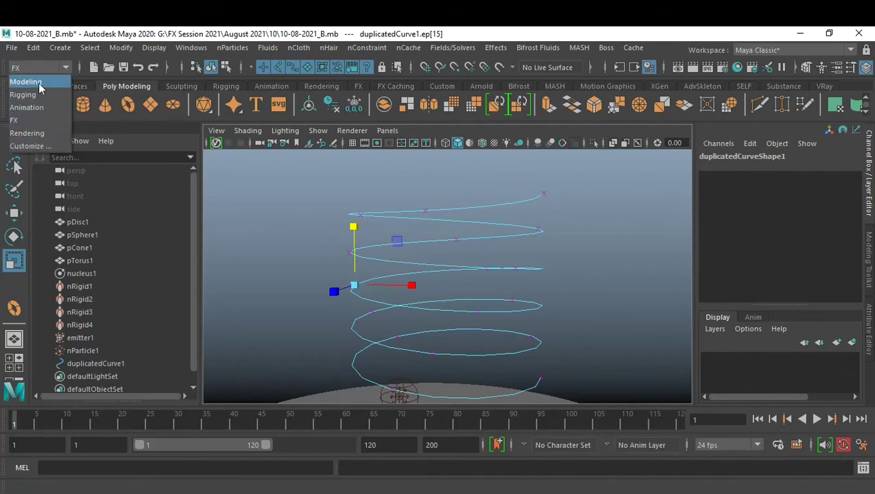
{"action": "left_click", "coordinate": [40, 83]}
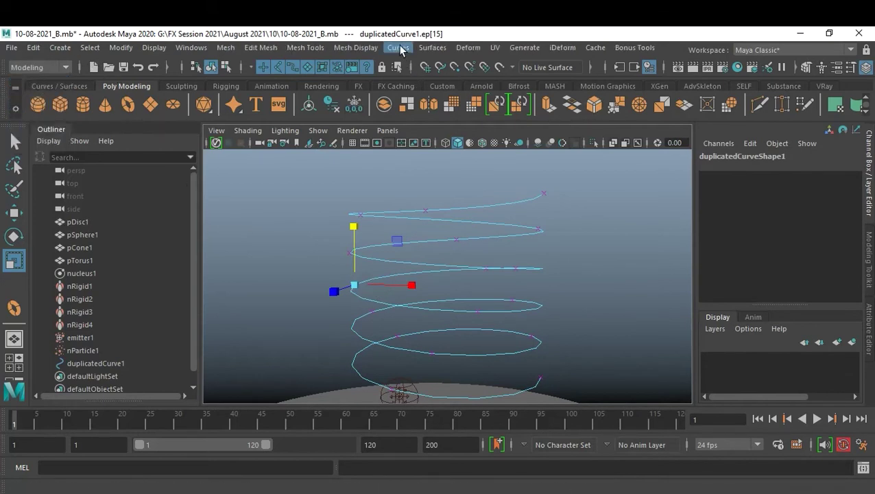
{"action": "left_click", "coordinate": [401, 49]}
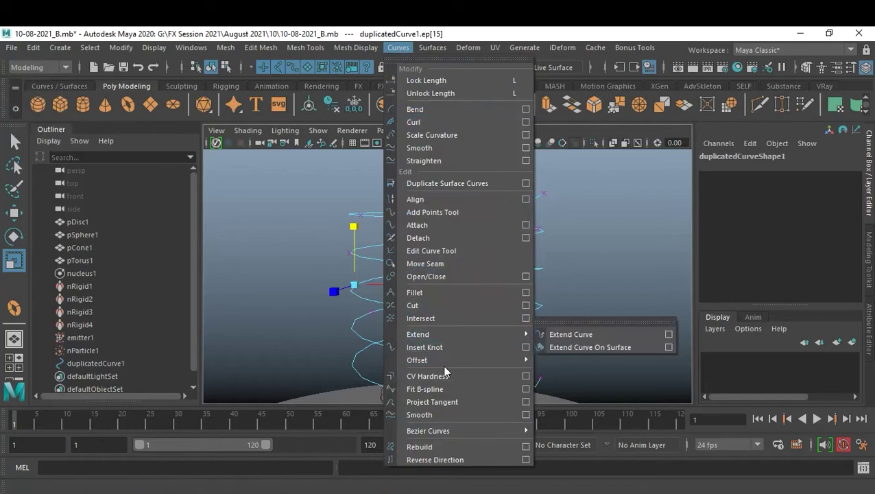
{"action": "left_click", "coordinate": [459, 237]}
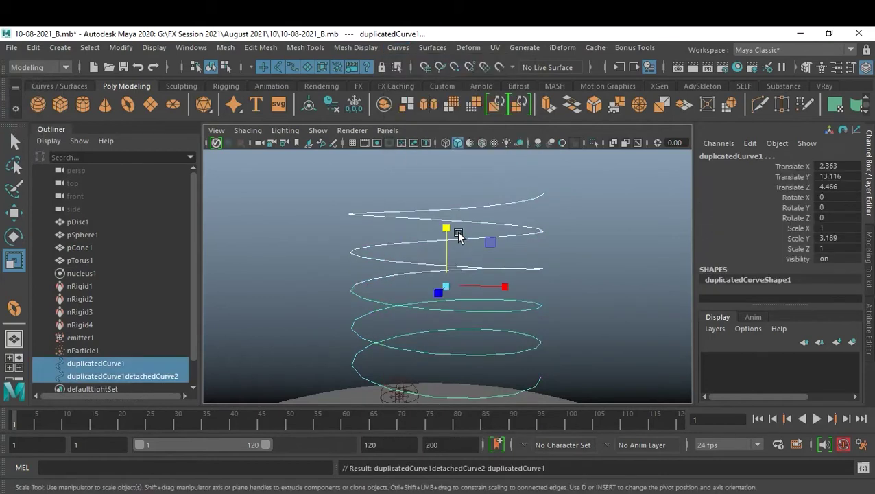
Delete the upper helix piece and reselect the remaining lower coils
{"action": "left_click", "coordinate": [318, 232]}
{"action": "left_click", "coordinate": [379, 214]}
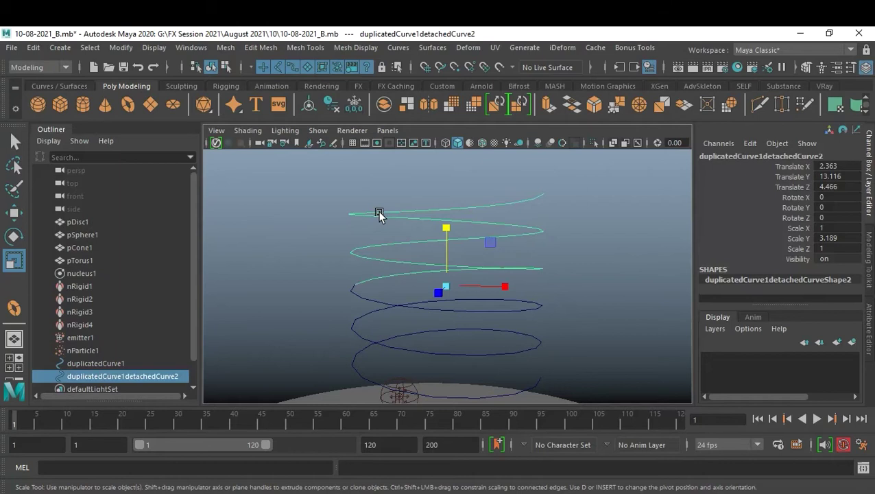
{"action": "key", "text": "Delete"}
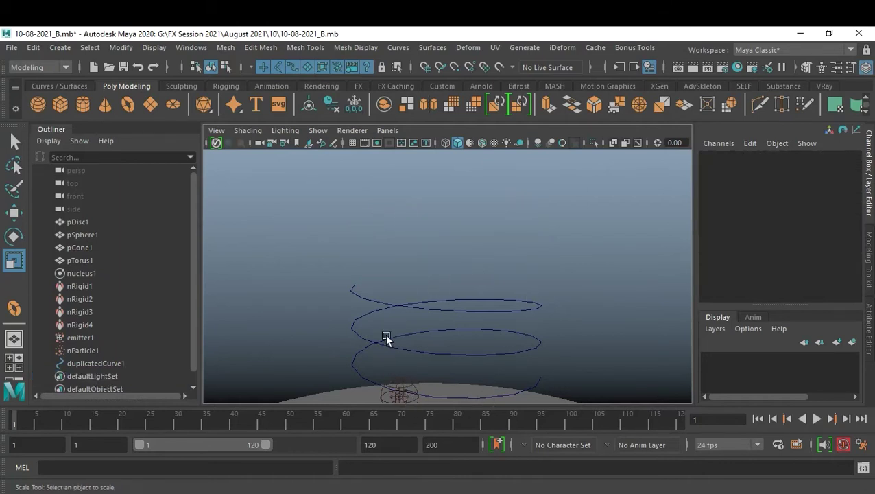
{"action": "left_click", "coordinate": [429, 310]}
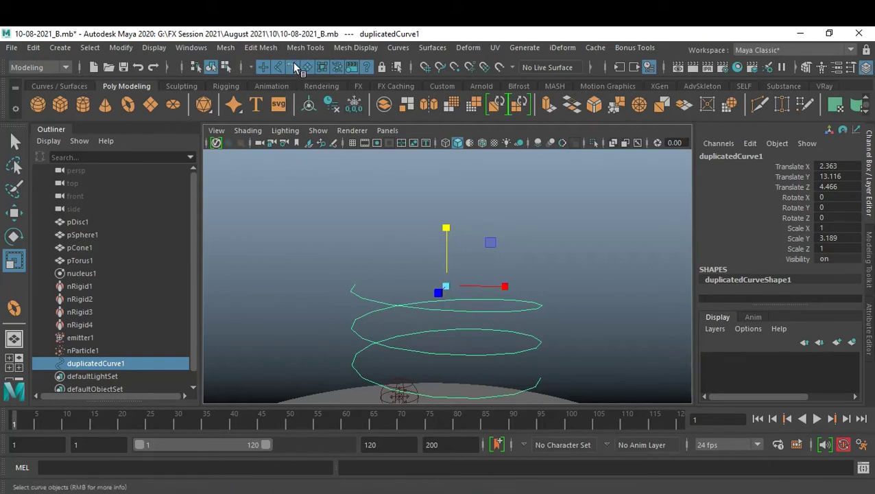
Add a Flare deformer to the helix with End Flare X and Z set to 0
{"action": "left_click", "coordinate": [465, 49]}
{"action": "mouse_move", "coordinate": [524, 227]}
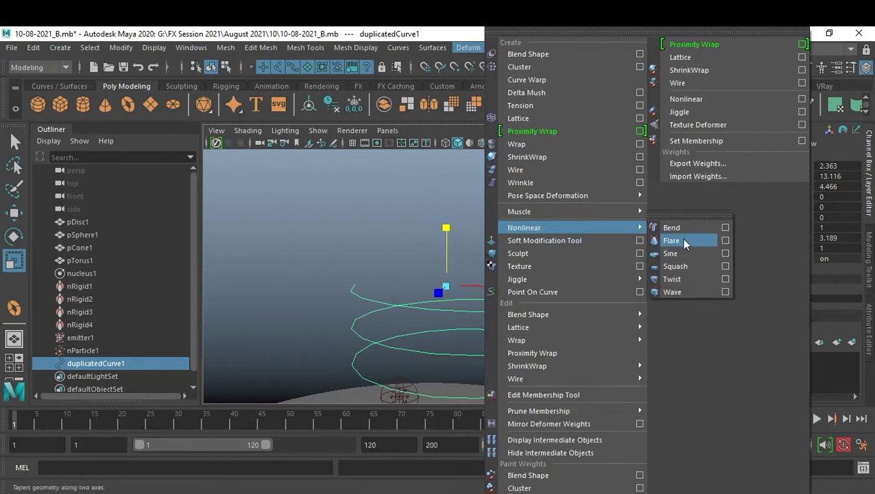
{"action": "left_click", "coordinate": [682, 239]}
{"action": "left_click", "coordinate": [715, 294]}
{"action": "scroll", "coordinate": [763, 220], "scroll_direction": "down", "scroll_amount": 1}
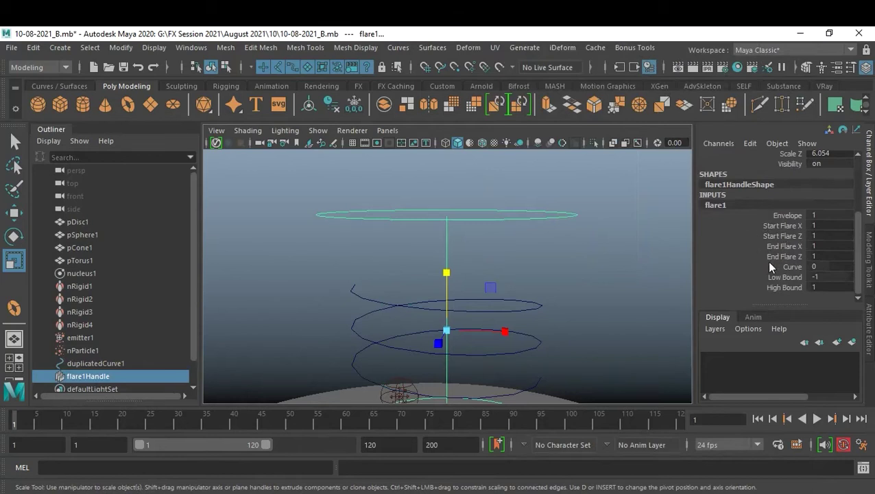
{"action": "left_click_drag", "start_coordinate": [769, 228], "coordinate": [768, 236]}
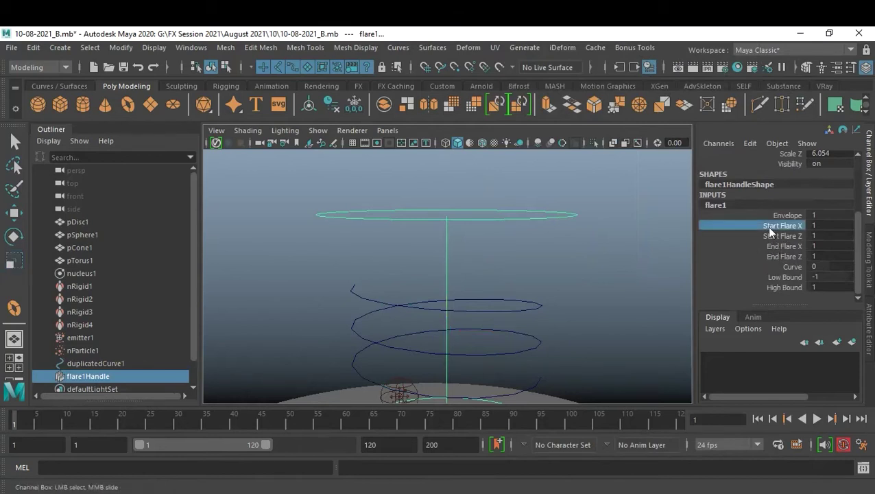
{"action": "middle_click_drag", "start_coordinate": [528, 305], "coordinate": [511, 299]}
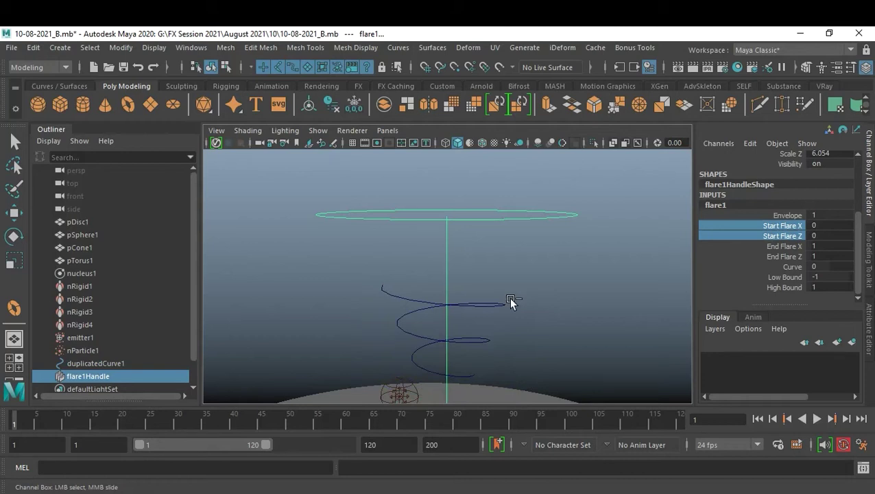
{"action": "key", "text": "ctrl+z"}
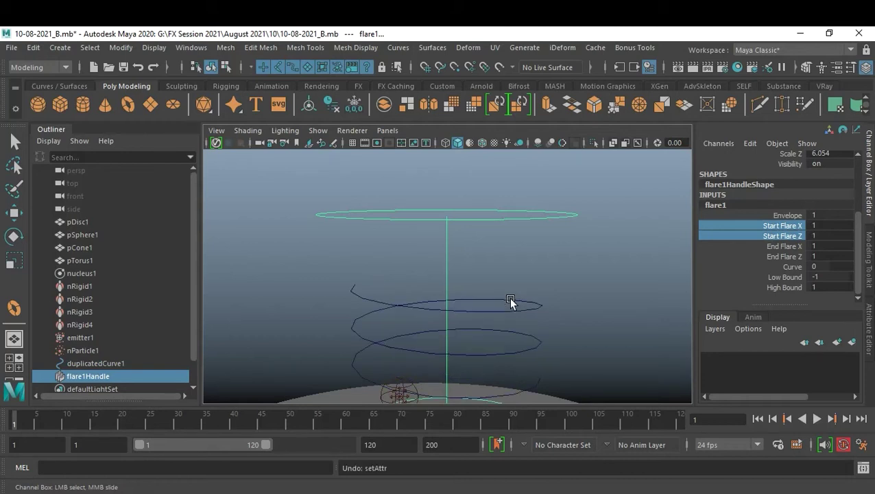
{"action": "left_click_drag", "start_coordinate": [781, 249], "coordinate": [779, 254]}
{"action": "middle_click_drag", "start_coordinate": [551, 319], "coordinate": [534, 310]}
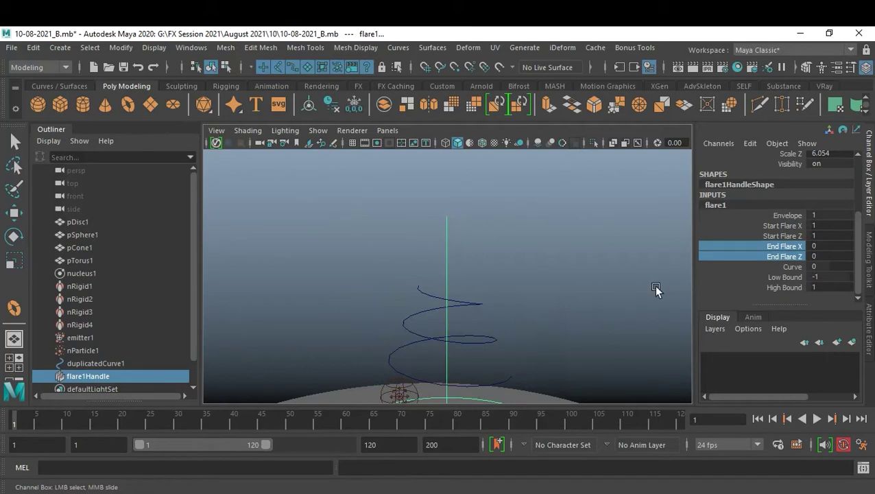
Set the flare's Low Bound to -0.8 and High Bound to 0.4, then reselect the helix
{"action": "left_click", "coordinate": [774, 277]}
{"action": "middle_click_drag", "start_coordinate": [597, 276], "coordinate": [599, 275]}
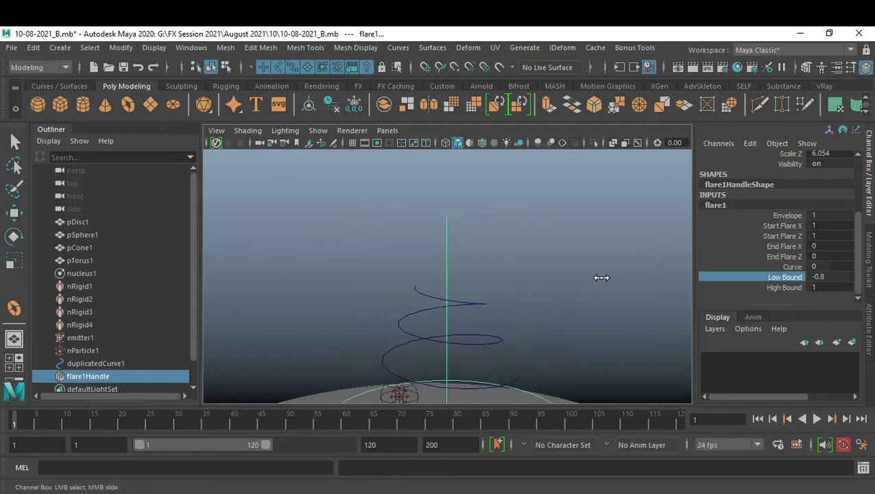
{"action": "left_click", "coordinate": [758, 292]}
{"action": "left_click", "coordinate": [770, 286]}
{"action": "middle_click_drag", "start_coordinate": [601, 286], "coordinate": [597, 288]}
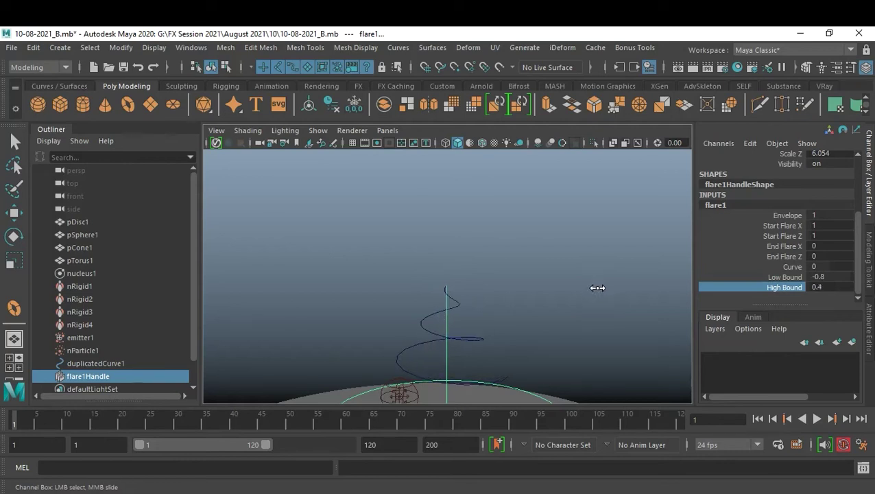
{"action": "left_click", "coordinate": [529, 275]}
{"action": "key", "text": "r"}
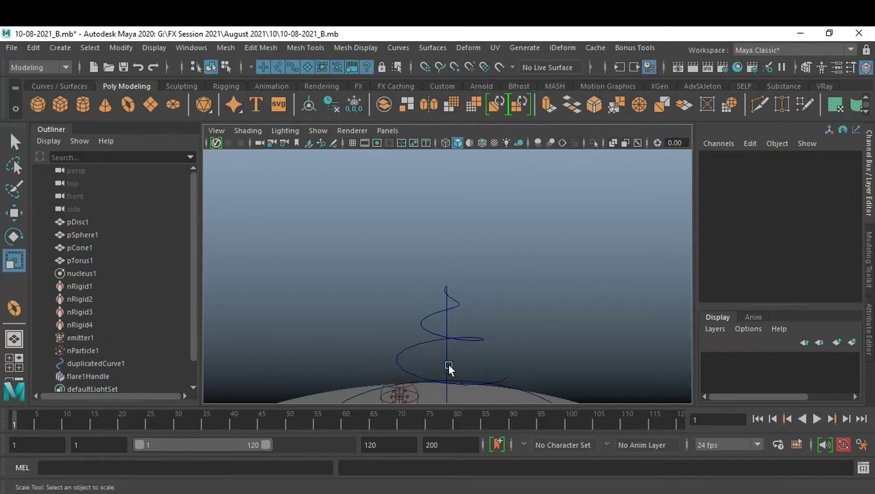
{"action": "left_click", "coordinate": [469, 339]}
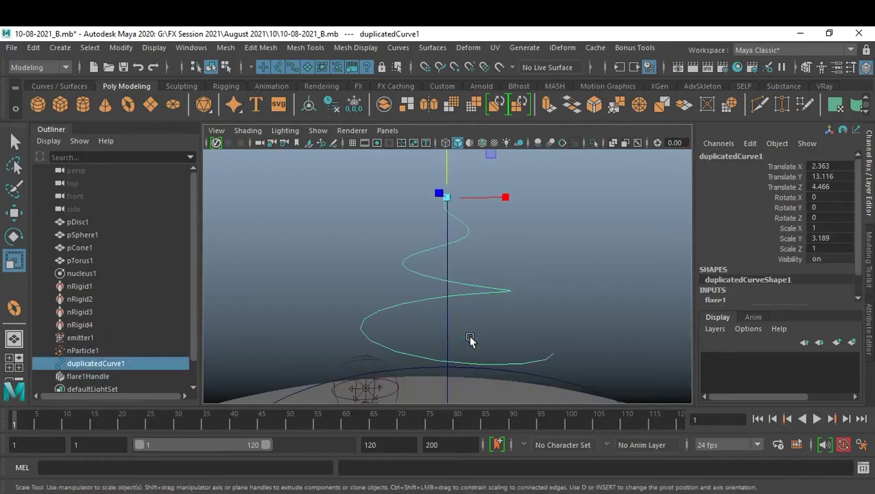
Orbit to look down on the torus and save the scene
{"action": "left_click", "coordinate": [578, 284]}
{"action": "mouse_move", "coordinate": [594, 287]}
{"action": "left_mouse_down", "text": "alt"}
{"action": "mouse_move", "coordinate": [493, 277]}
{"action": "mouse_move", "coordinate": [496, 365]}
{"action": "mouse_move", "coordinate": [493, 351]}
{"action": "mouse_move", "coordinate": [363, 312]}
{"action": "mouse_move", "coordinate": [580, 307]}
{"action": "mouse_move", "coordinate": [508, 284]}
{"action": "mouse_move", "coordinate": [357, 283]}
{"action": "mouse_move", "coordinate": [465, 284]}
{"action": "left_mouse_up", "text": "alt"}
{"action": "left_click", "coordinate": [474, 292]}
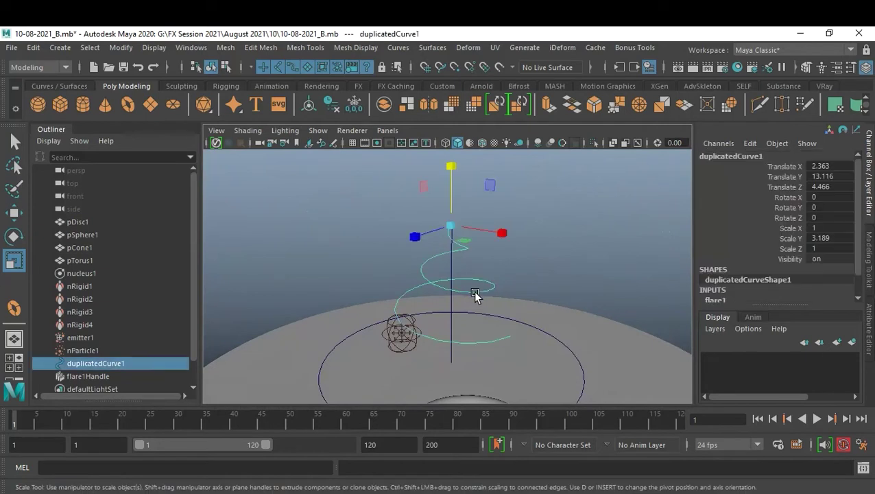
{"action": "left_click", "coordinate": [401, 340]}
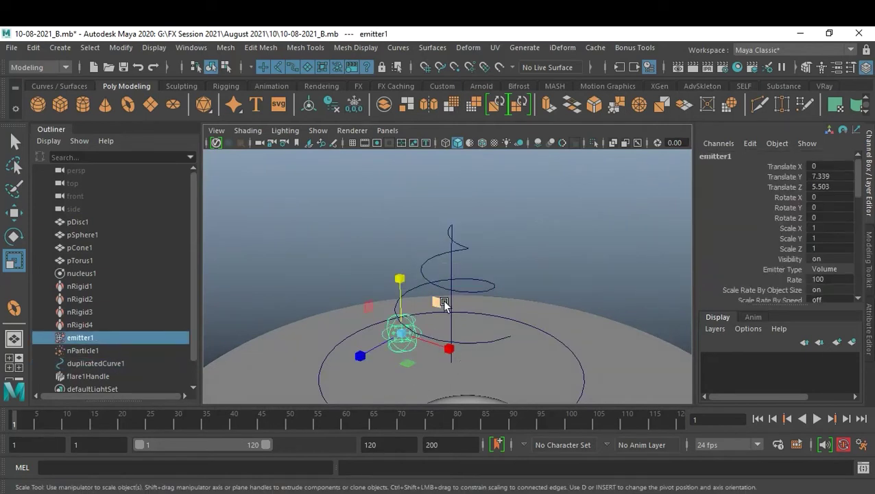
{"action": "key", "text": "ctrl+s"}
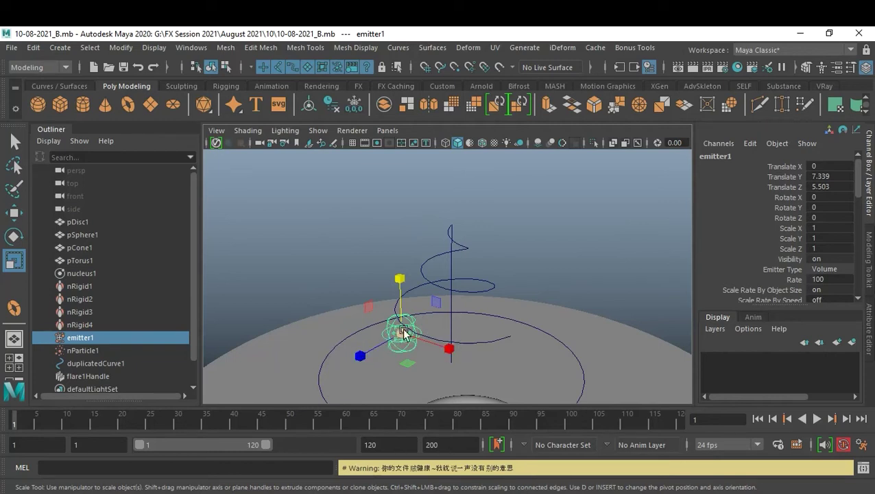
Select emitter1, then add duplicatedCurve1 to the selection
{"action": "left_click", "coordinate": [489, 342]}
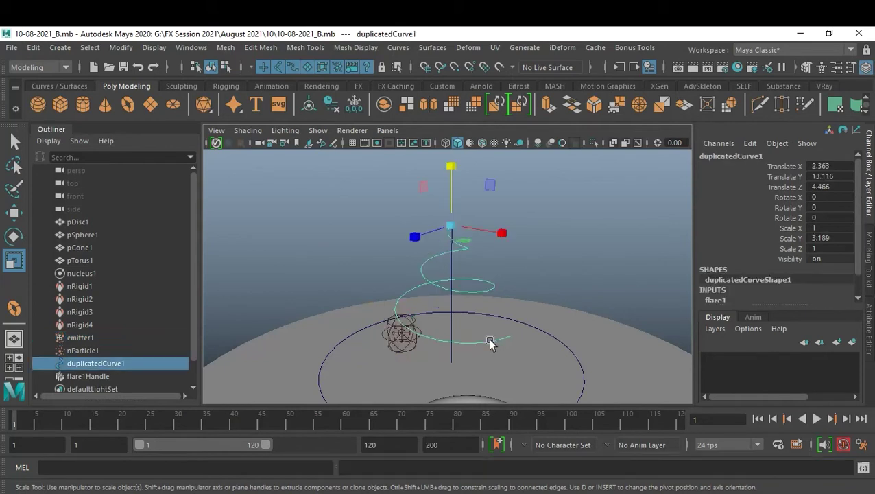
{"action": "left_click", "coordinate": [400, 337]}
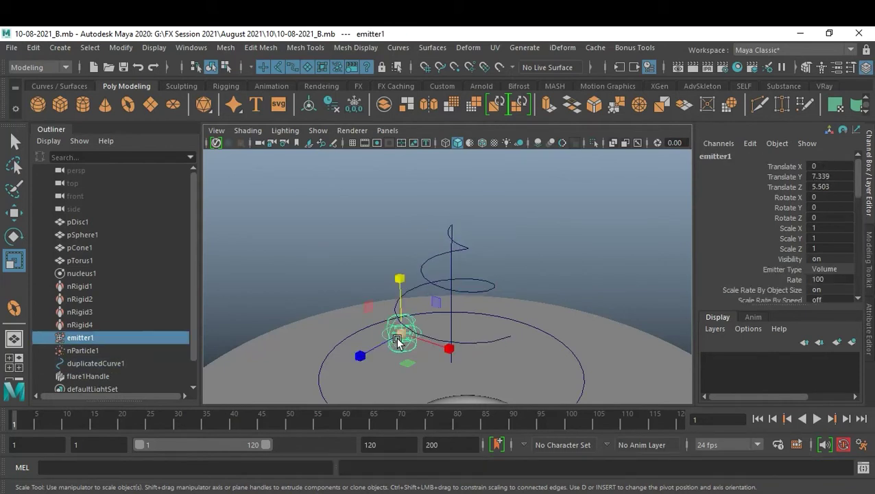
{"action": "left_click", "coordinate": [496, 341], "text": "shift"}
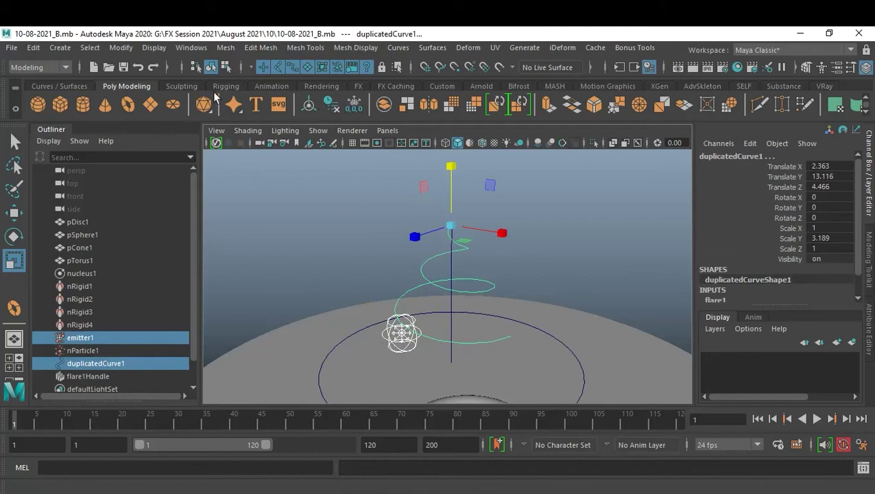
Attach emitter1 to the helix as a motion path running from frame 1 to 150
{"action": "left_click", "coordinate": [46, 67]}
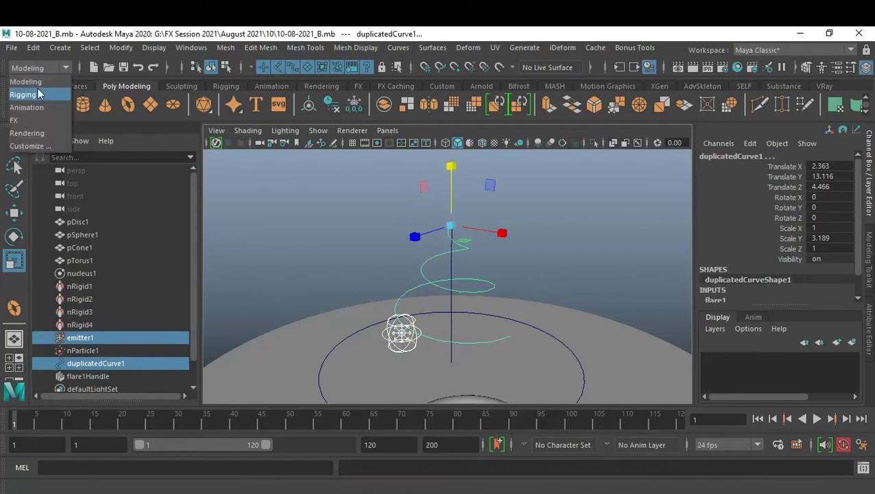
{"action": "left_click", "coordinate": [34, 94]}
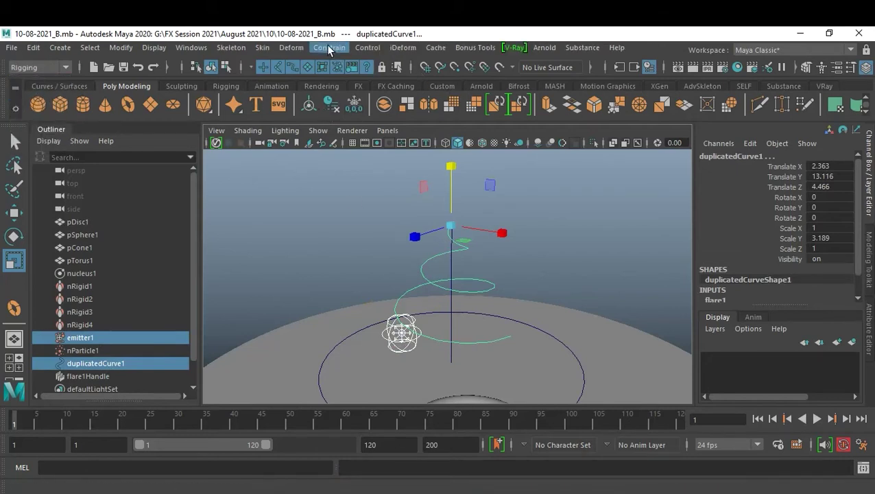
{"action": "left_click", "coordinate": [330, 48]}
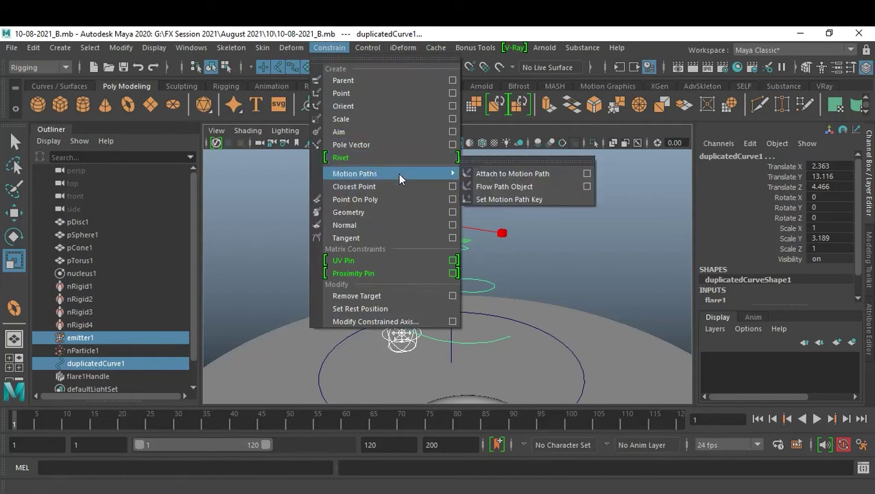
{"action": "mouse_move", "coordinate": [355, 173]}
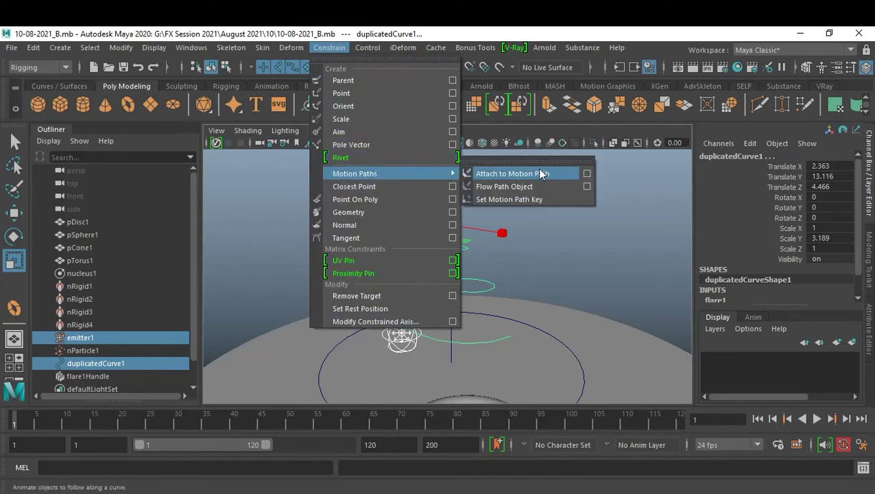
{"action": "left_click", "coordinate": [586, 173]}
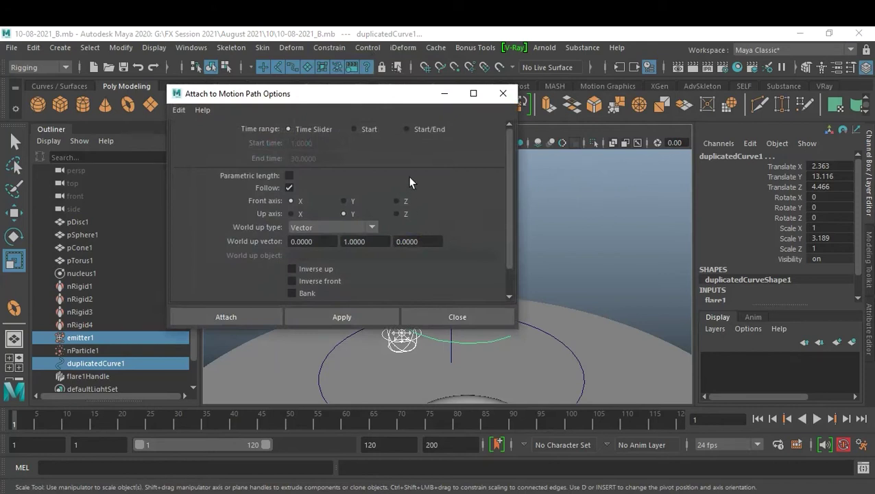
{"action": "left_click", "coordinate": [418, 132]}
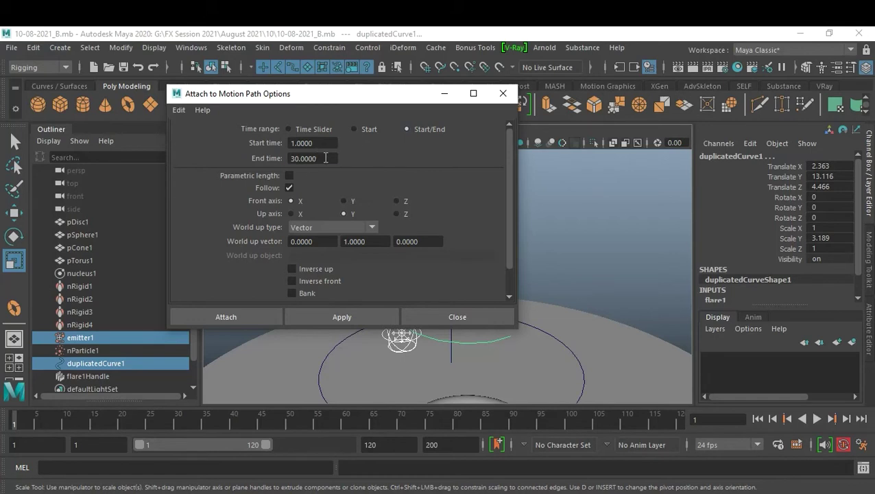
{"action": "left_click_drag", "start_coordinate": [319, 159], "coordinate": [277, 156]}
{"action": "type", "text": "150"}
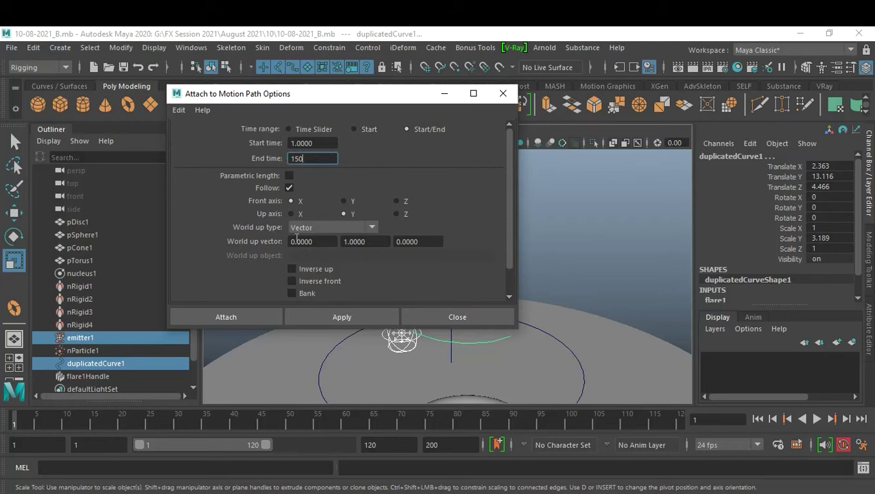
{"action": "left_click", "coordinate": [245, 318]}
{"action": "double_click", "coordinate": [370, 444]}
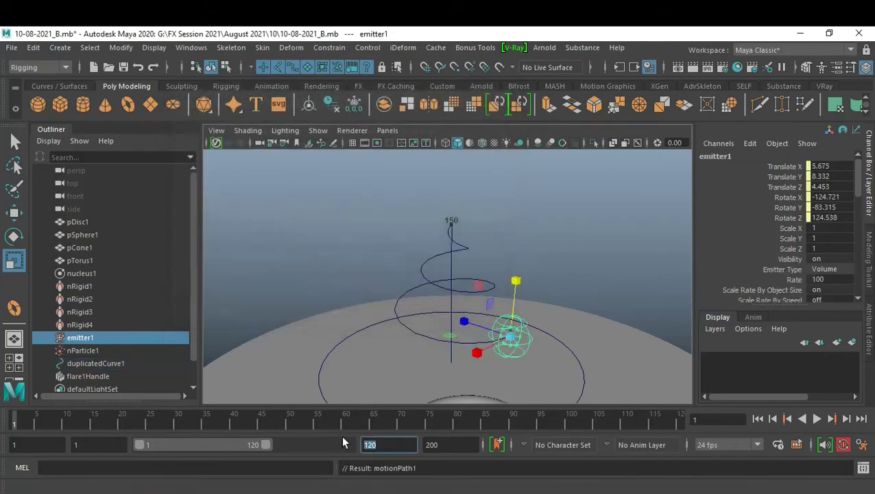
Extend the playback range to 300 frames and play the particle simulation from a new angle
{"action": "type", "text": "300"}
{"action": "key", "text": "Return"}
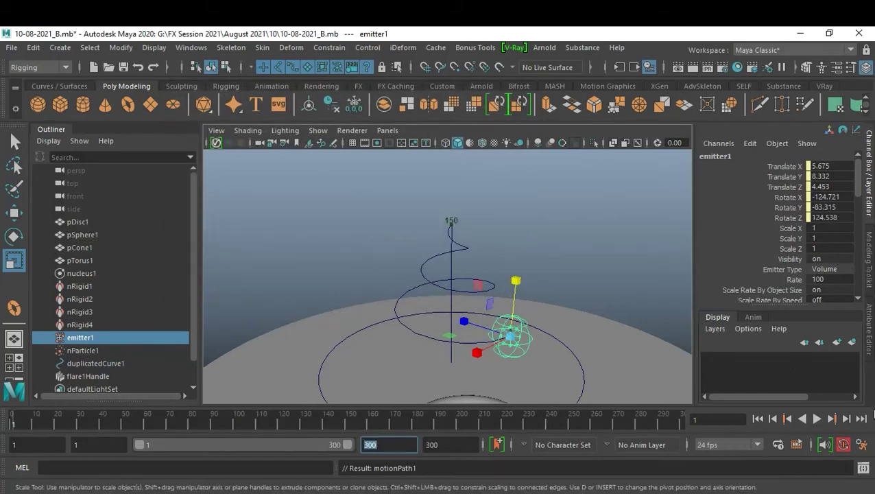
{"action": "left_click", "coordinate": [817, 417]}
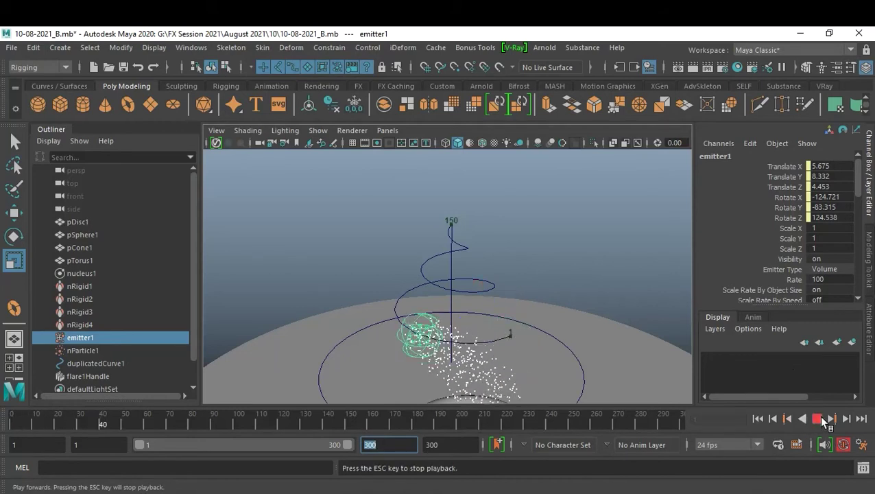
{"action": "key", "text": "Escape"}
{"action": "left_click_drag", "start_coordinate": [507, 334], "coordinate": [511, 259], "text": "alt"}
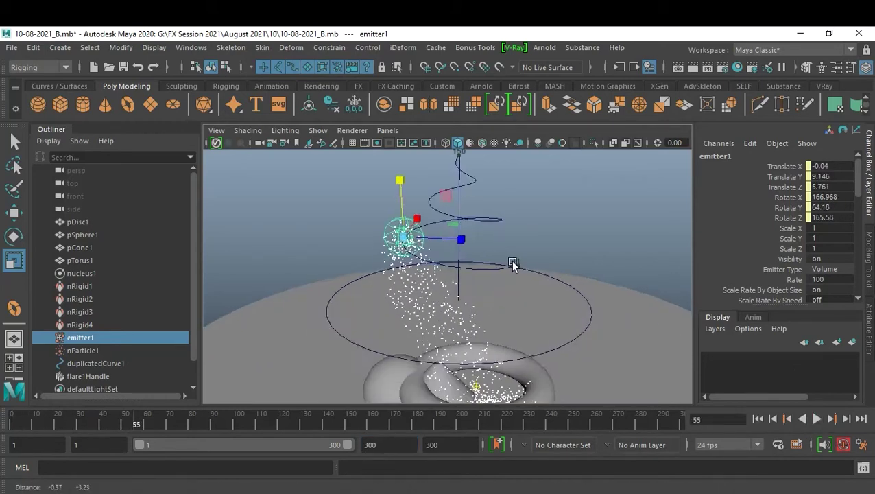
{"action": "scroll", "coordinate": [569, 274], "scroll_direction": "down", "scroll_amount": 2}
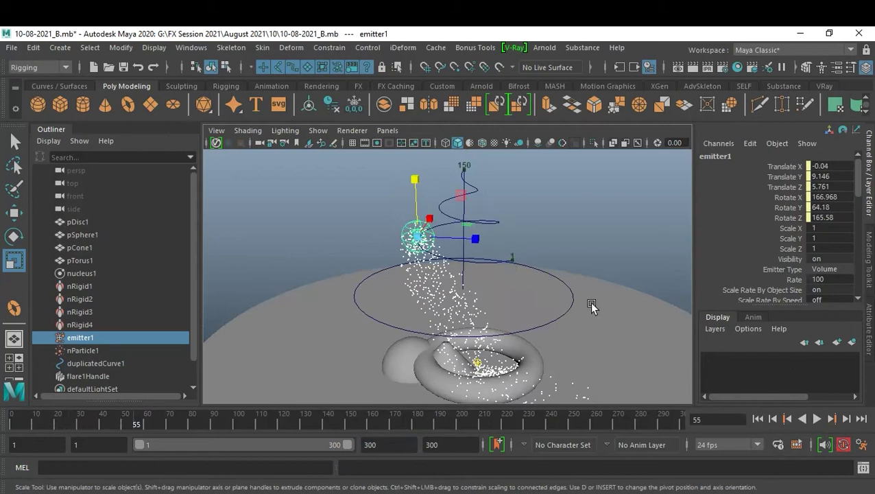
{"action": "left_click", "coordinate": [817, 418]}
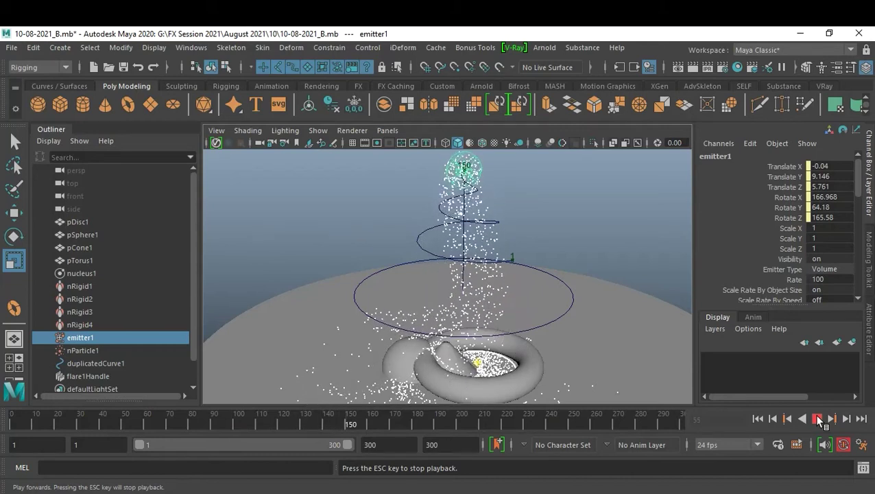
{"action": "left_click", "coordinate": [817, 419]}
{"action": "left_click", "coordinate": [817, 419]}
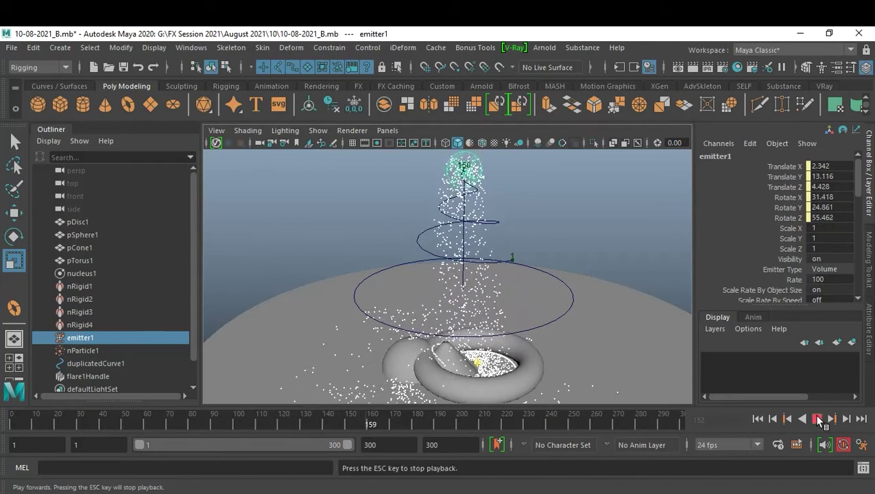
{"action": "left_click", "coordinate": [817, 419]}
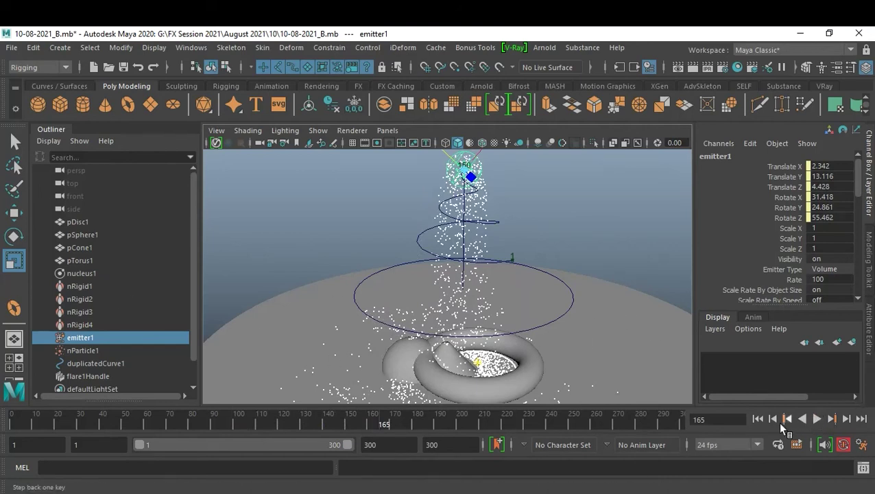
Replay from frame 1 and step to frame 150 to check the emitter atop the helix
{"action": "left_click", "coordinate": [757, 418]}
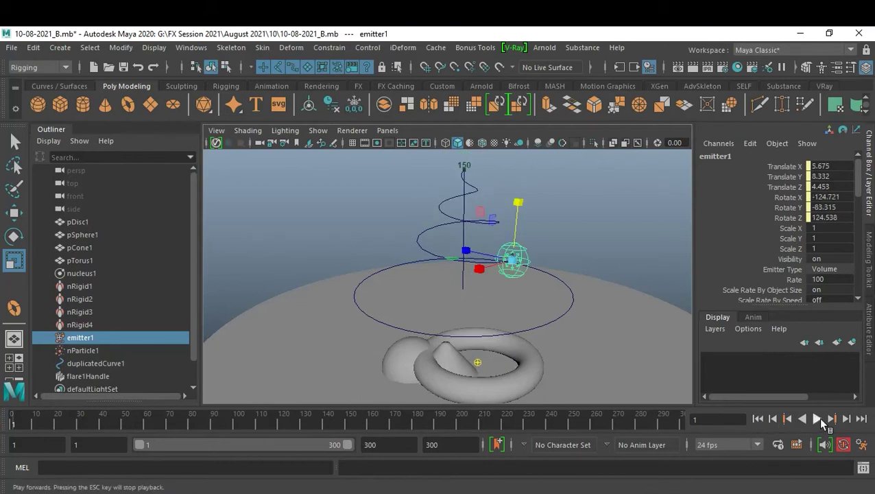
{"action": "left_click", "coordinate": [819, 419]}
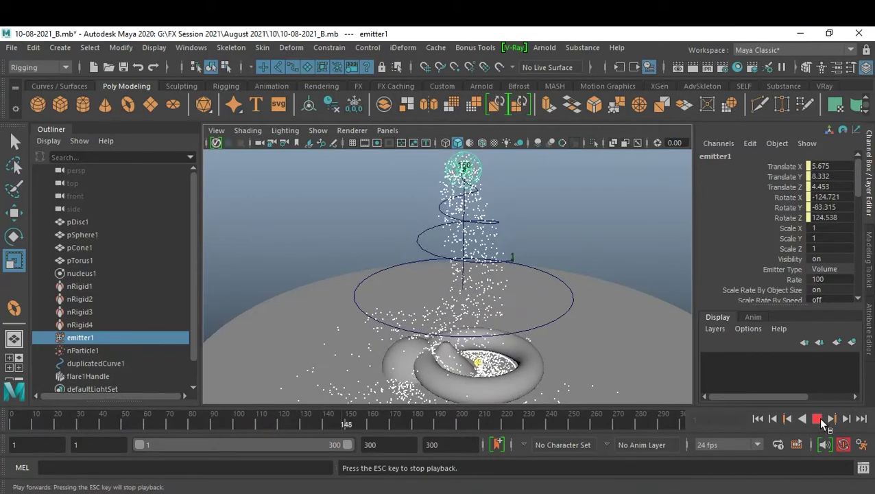
{"action": "left_click", "coordinate": [817, 419]}
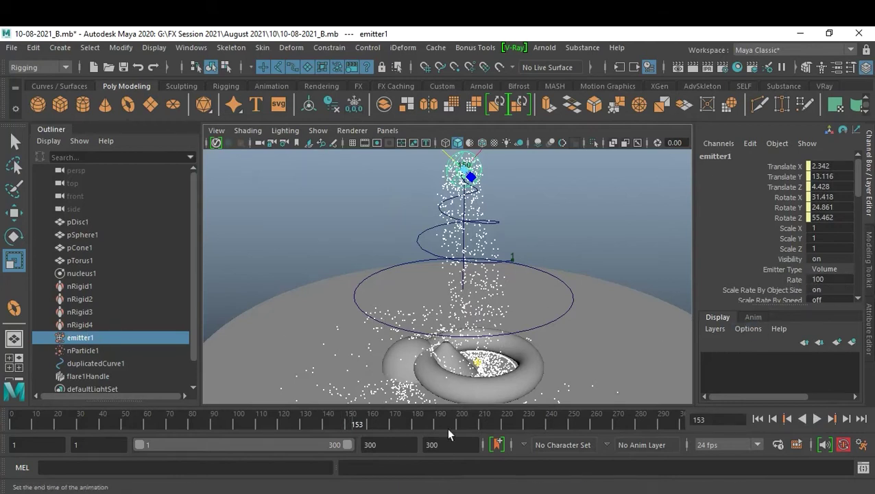
{"action": "left_click", "coordinate": [344, 423]}
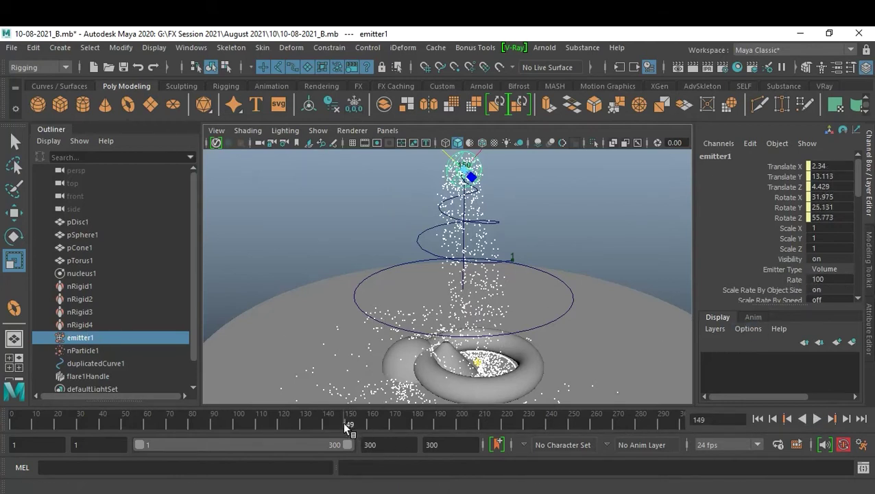
{"action": "left_click", "coordinate": [847, 419]}
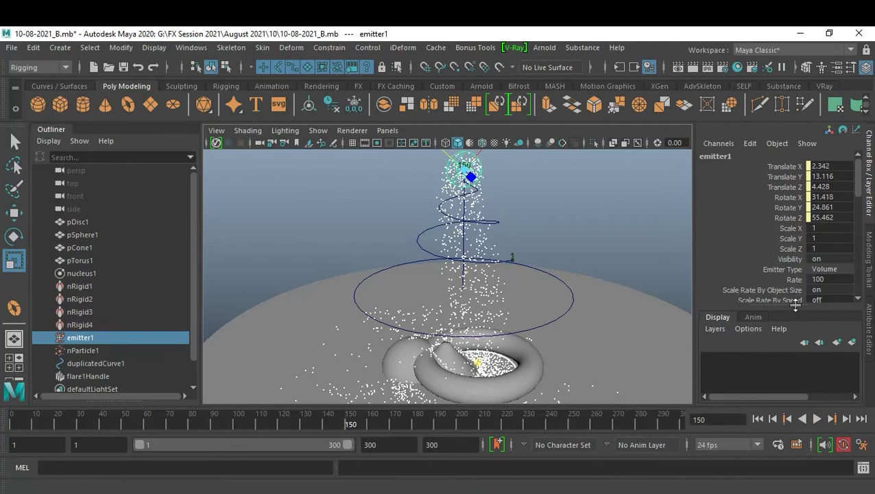
{"action": "left_click", "coordinate": [793, 280]}
Key emitter1's Rate at 100 on frame 150 and at 0 on frame 151
{"action": "right_click", "coordinate": [791, 279]}
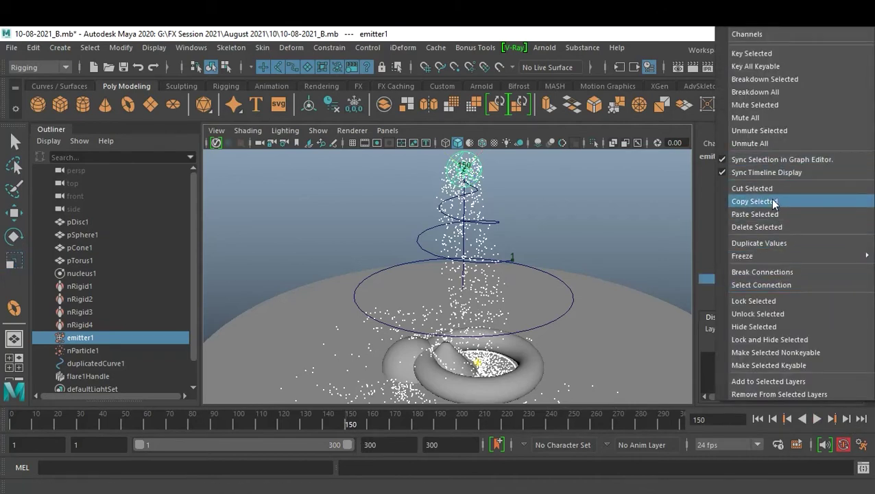
{"action": "left_click", "coordinate": [767, 53]}
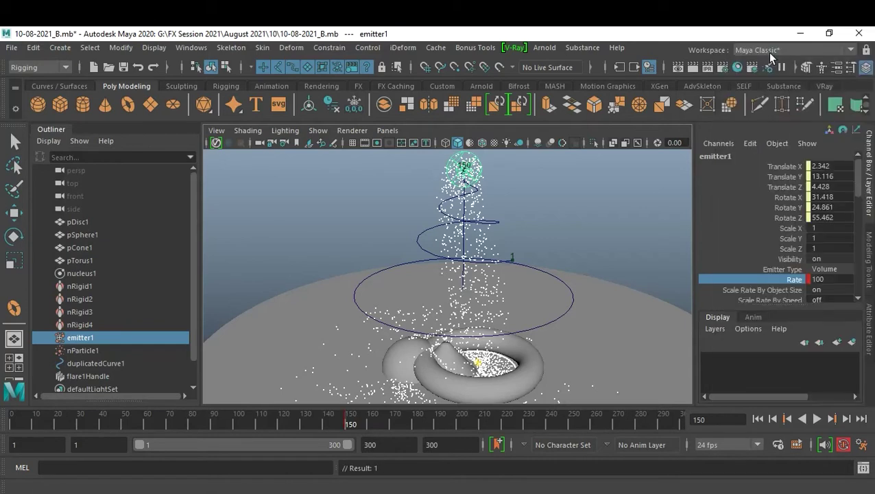
{"action": "left_click", "coordinate": [845, 419]}
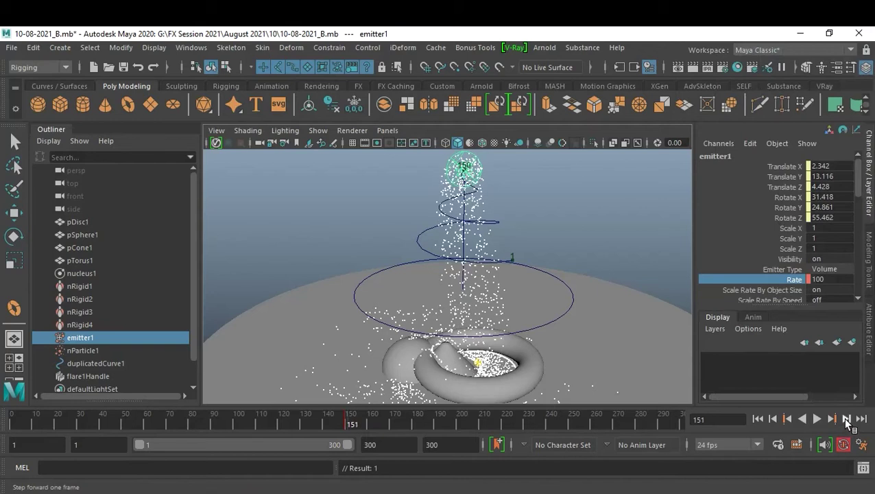
{"action": "double_click", "coordinate": [837, 280]}
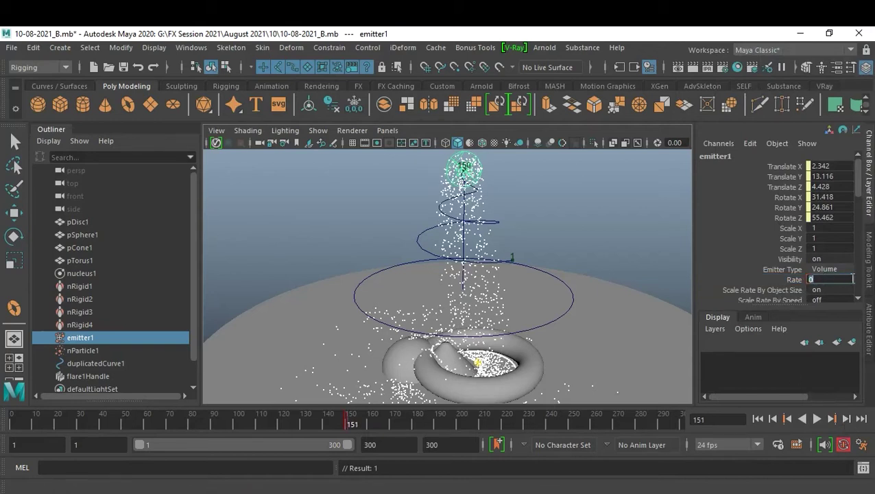
{"action": "type", "text": "0"}
{"action": "key", "text": "Return"}
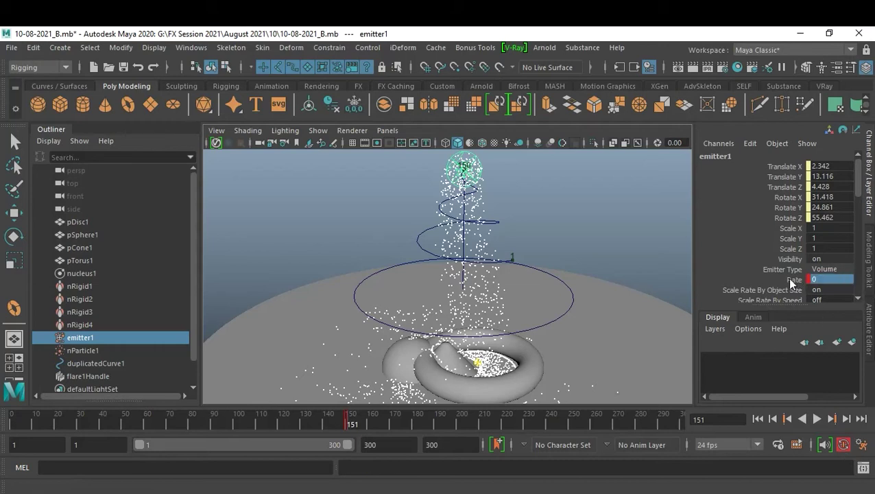
{"action": "right_click", "coordinate": [791, 280]}
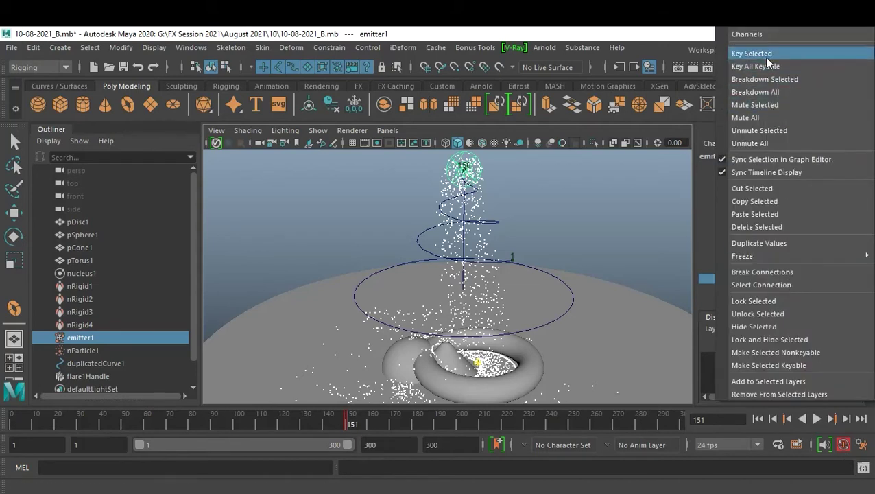
{"action": "left_click", "coordinate": [767, 54]}
Replay from frame 1 to confirm emission stops after frame 150, stopping at frame 200
{"action": "left_click", "coordinate": [758, 418]}
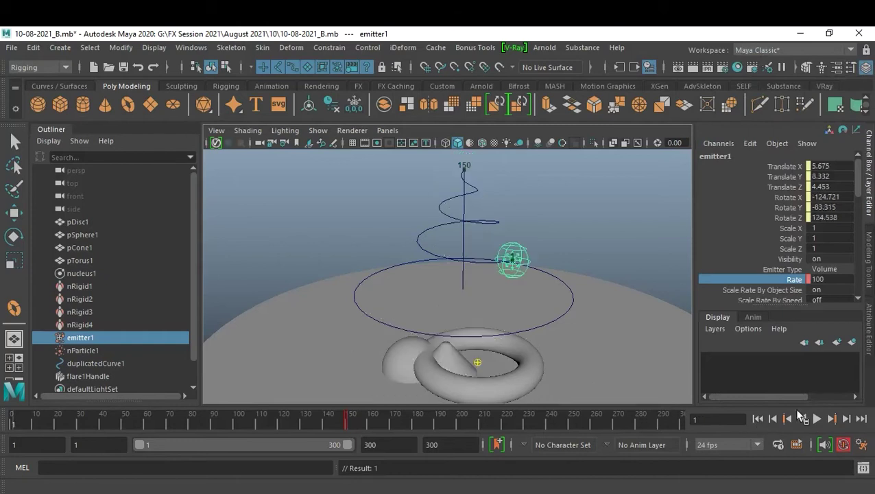
{"action": "left_click", "coordinate": [817, 419]}
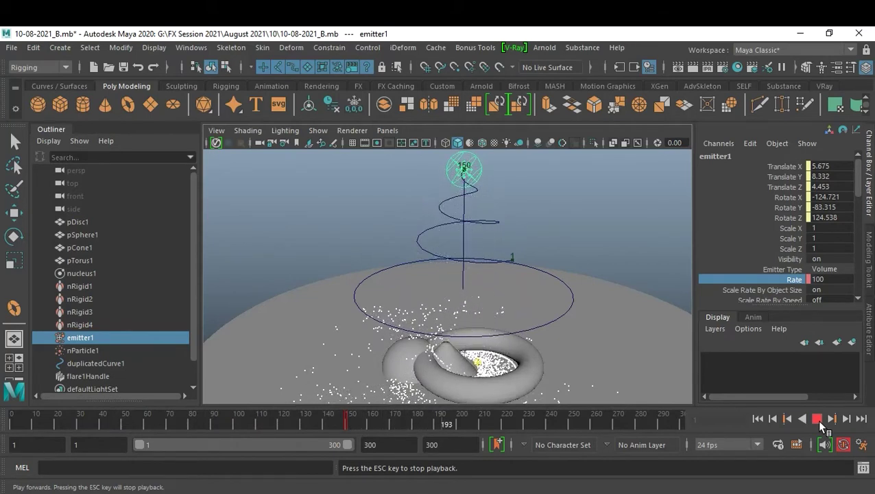
{"action": "left_click", "coordinate": [818, 420]}
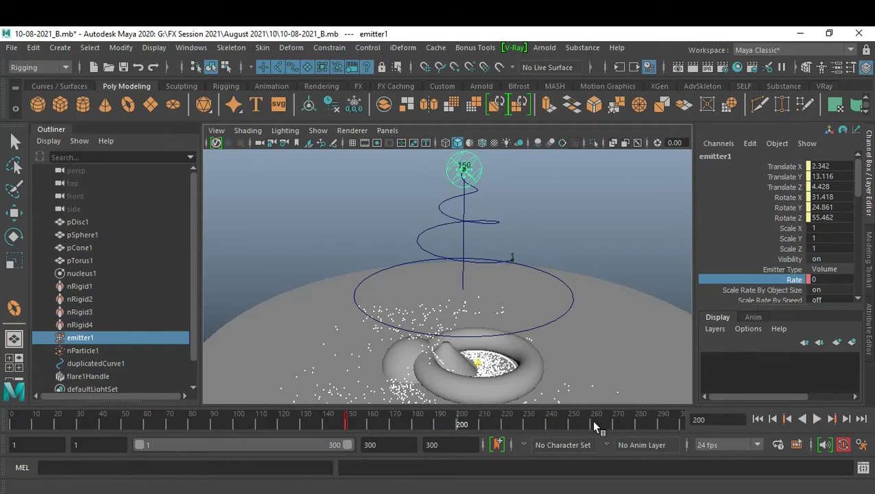
{"action": "left_click", "coordinate": [99, 351]}
Set nParticleShape1's Particle Render Type to Spheres
{"action": "key", "text": "r"}
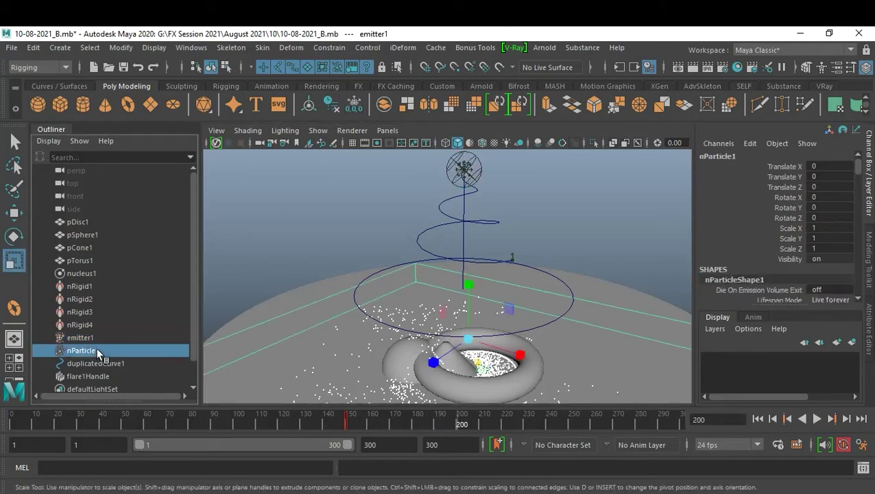
{"action": "key", "text": "ctrl+a"}
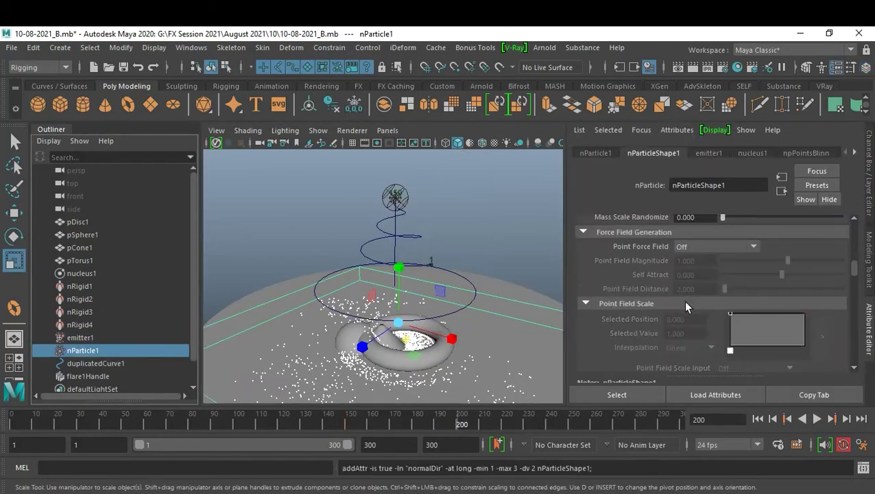
{"action": "scroll", "coordinate": [709, 330], "scroll_direction": "down", "scroll_amount": 2}
{"action": "scroll", "coordinate": [725, 327], "scroll_direction": "down", "scroll_amount": 2}
{"action": "scroll", "coordinate": [728, 327], "scroll_direction": "up", "scroll_amount": 1}
{"action": "scroll", "coordinate": [727, 326], "scroll_direction": "up", "scroll_amount": 2}
{"action": "scroll", "coordinate": [727, 327], "scroll_direction": "up", "scroll_amount": 3}
{"action": "scroll", "coordinate": [727, 321], "scroll_direction": "up", "scroll_amount": 3}
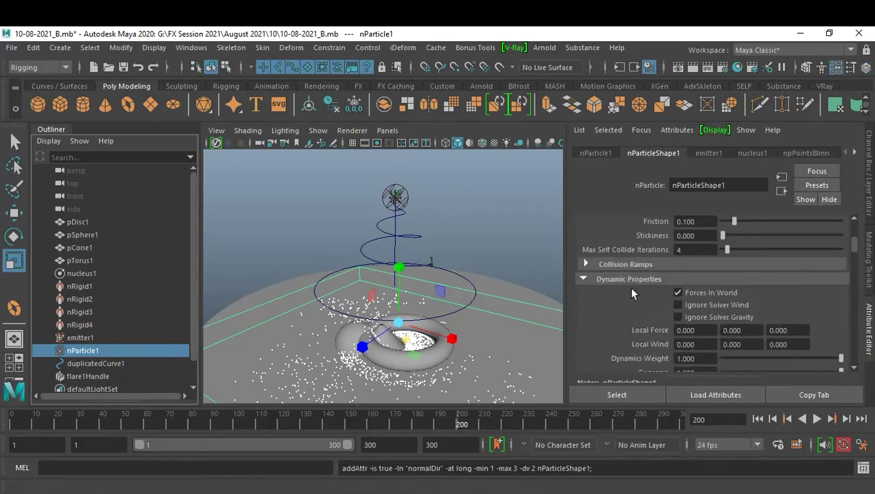
{"action": "left_click", "coordinate": [583, 277]}
{"action": "scroll", "coordinate": [653, 295], "scroll_direction": "down", "scroll_amount": 2}
{"action": "scroll", "coordinate": [653, 295], "scroll_direction": "down", "scroll_amount": 2}
{"action": "scroll", "coordinate": [653, 295], "scroll_direction": "down", "scroll_amount": 2}
{"action": "scroll", "coordinate": [653, 294], "scroll_direction": "down", "scroll_amount": 2}
{"action": "scroll", "coordinate": [653, 295], "scroll_direction": "down", "scroll_amount": 3}
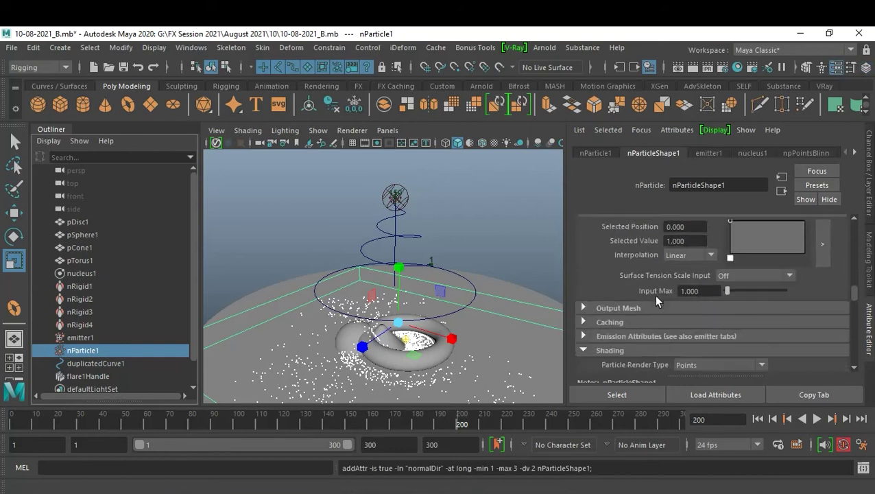
{"action": "scroll", "coordinate": [690, 295], "scroll_direction": "down", "scroll_amount": 1}
{"action": "scroll", "coordinate": [690, 296], "scroll_direction": "down", "scroll_amount": 1}
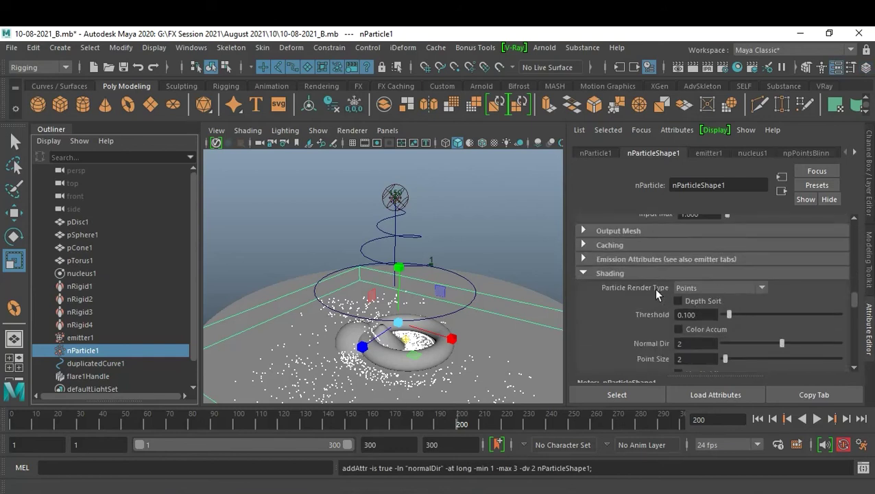
{"action": "left_click", "coordinate": [729, 286]}
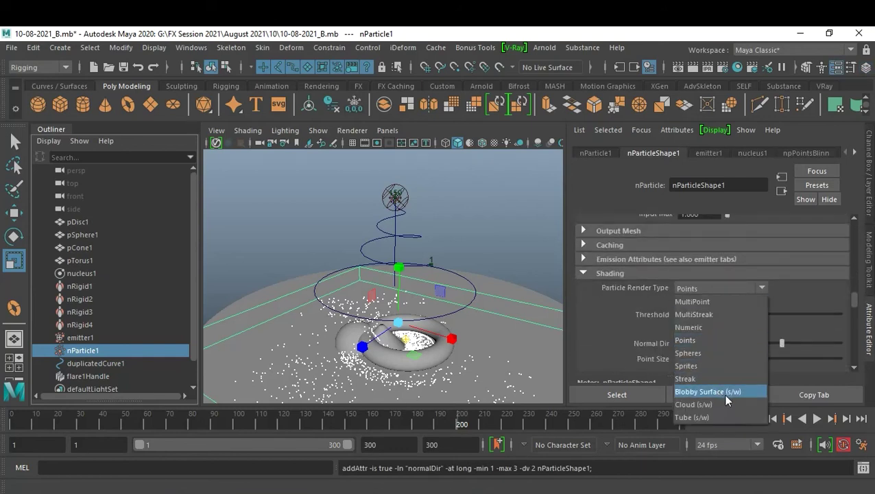
{"action": "left_click", "coordinate": [732, 353]}
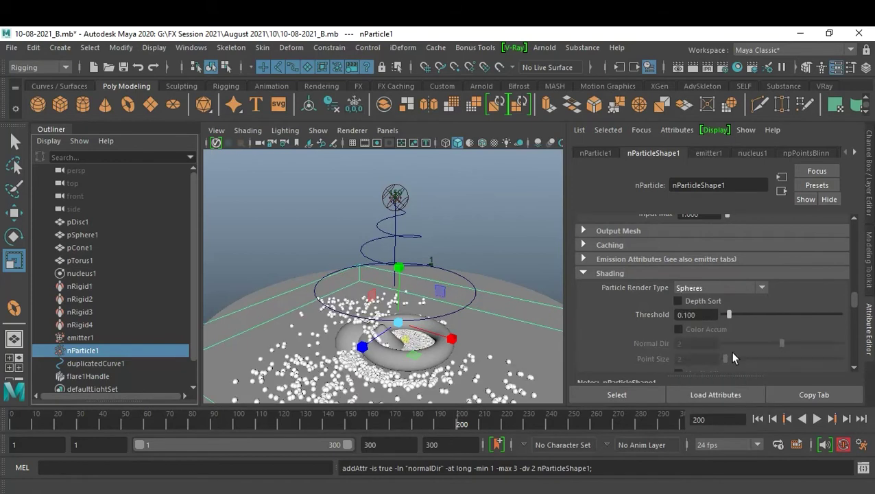
Replay the simulation from the start to watch the spheres pile into the torus
{"action": "left_click", "coordinate": [755, 421]}
{"action": "left_click", "coordinate": [816, 420]}
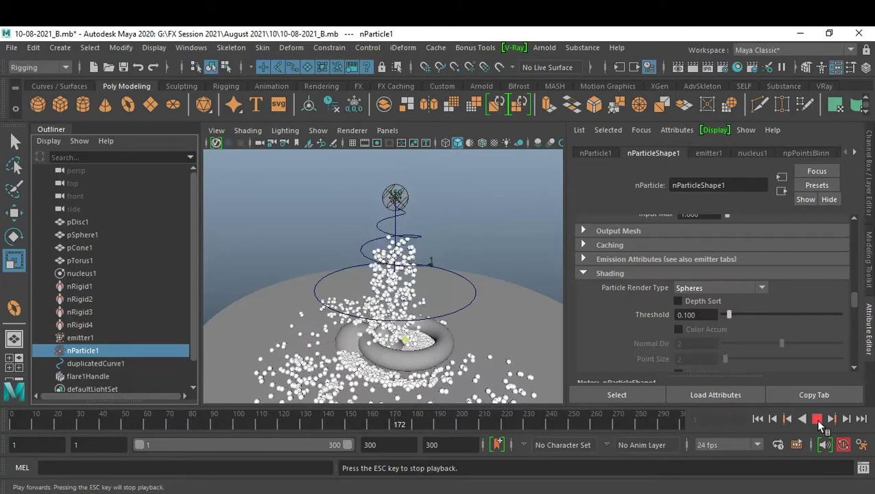
{"action": "left_click", "coordinate": [818, 420]}
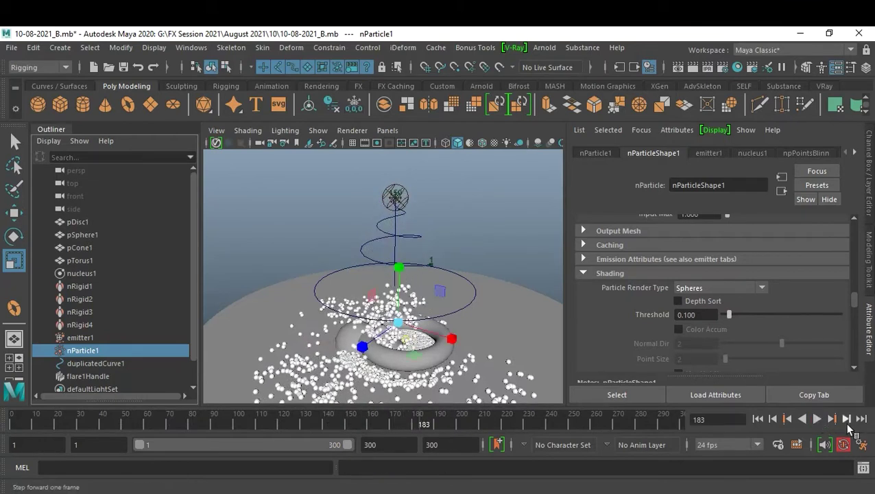
{"action": "left_click", "coordinate": [81, 337]}
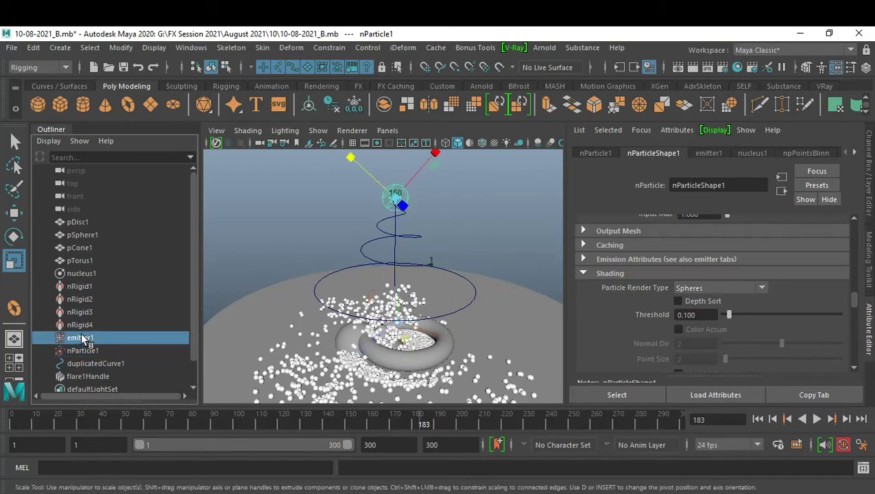
Set emitter1's Volume Speed Away From Center to -1
{"action": "scroll", "coordinate": [744, 320], "scroll_direction": "up", "scroll_amount": 3}
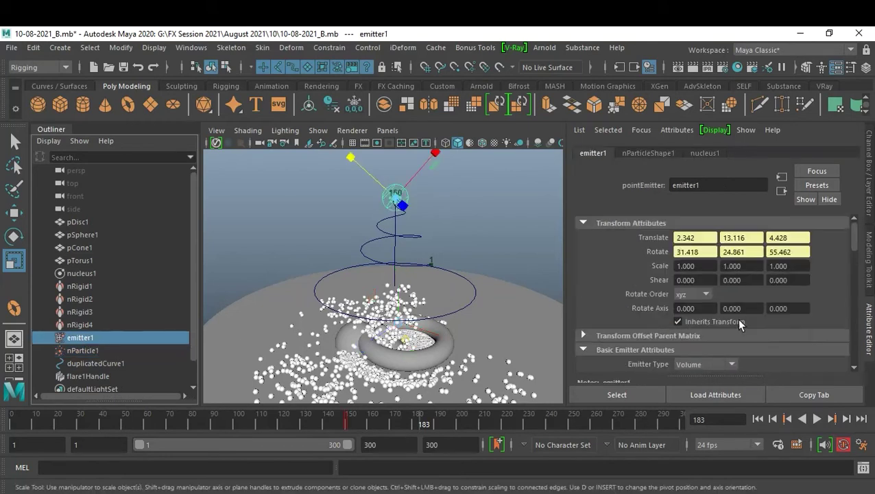
{"action": "scroll", "coordinate": [739, 323], "scroll_direction": "down", "scroll_amount": 2}
{"action": "scroll", "coordinate": [739, 322], "scroll_direction": "down", "scroll_amount": 1}
{"action": "scroll", "coordinate": [739, 322], "scroll_direction": "down", "scroll_amount": 4}
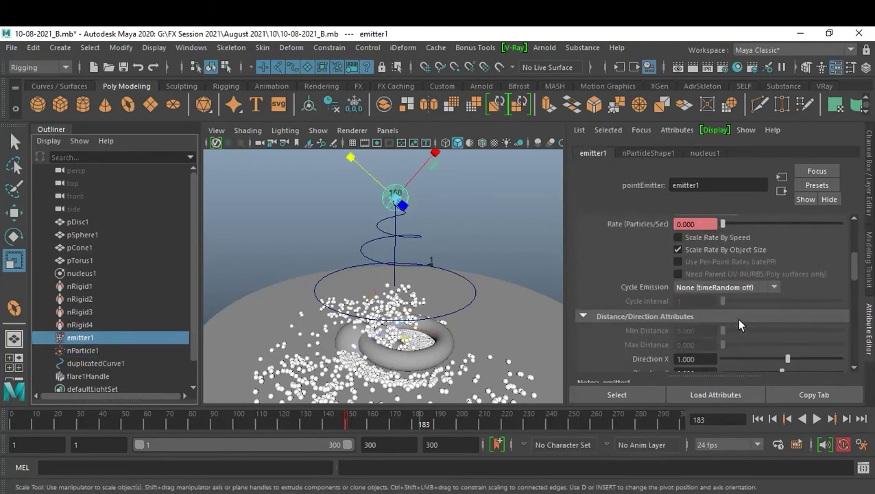
{"action": "scroll", "coordinate": [739, 322], "scroll_direction": "down", "scroll_amount": 3}
{"action": "scroll", "coordinate": [739, 324], "scroll_direction": "down", "scroll_amount": 3}
{"action": "scroll", "coordinate": [736, 318], "scroll_direction": "down", "scroll_amount": 2}
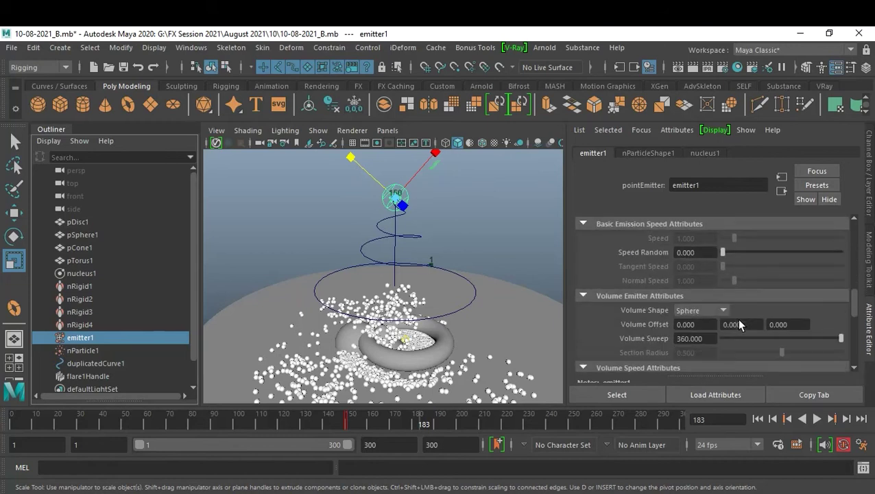
{"action": "scroll", "coordinate": [736, 318], "scroll_direction": "down", "scroll_amount": 4}
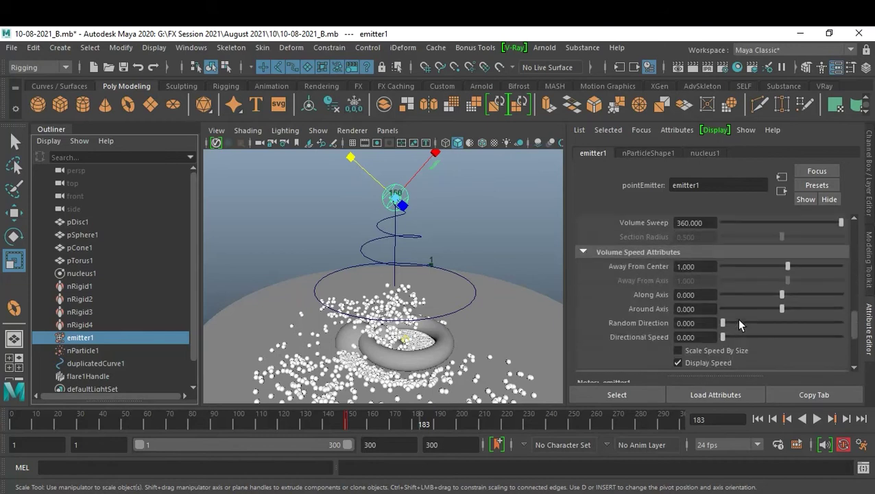
{"action": "left_click", "coordinate": [706, 267]}
{"action": "type", "text": "-1"}
{"action": "key", "text": "Return"}
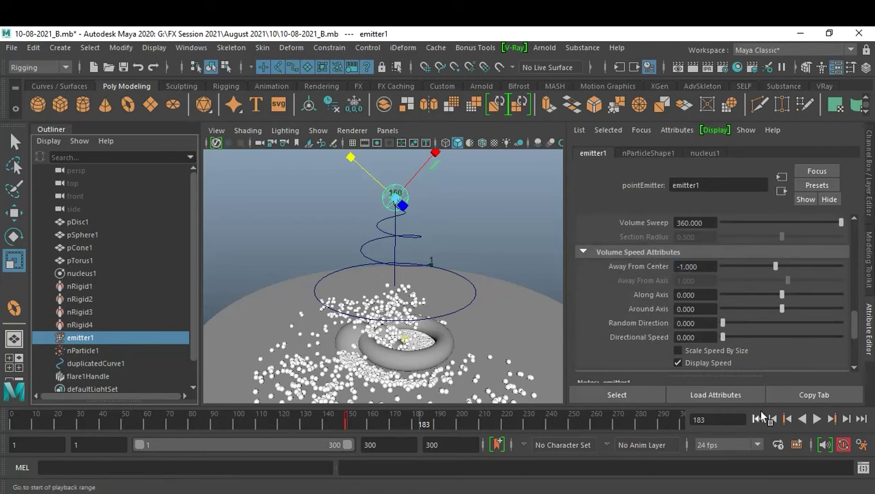
Play the simulation from frame 1 to preview it, then rewind to frame 1
{"action": "left_click", "coordinate": [757, 419]}
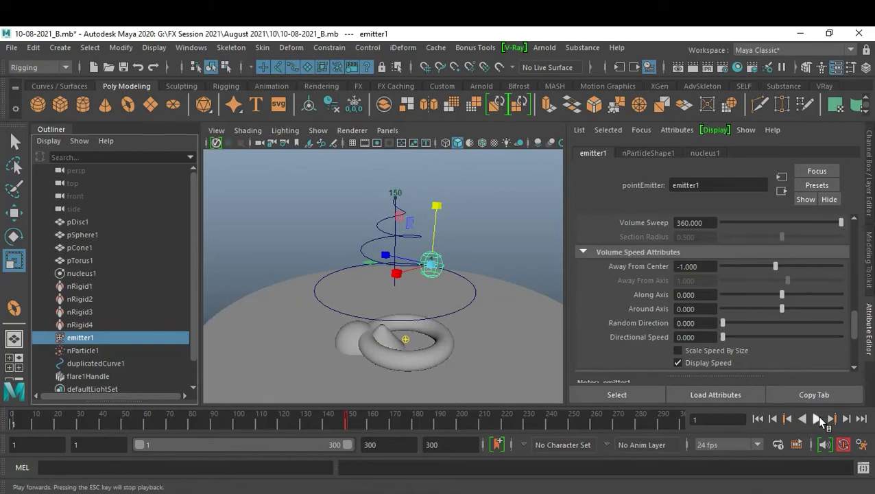
{"action": "left_click", "coordinate": [817, 419]}
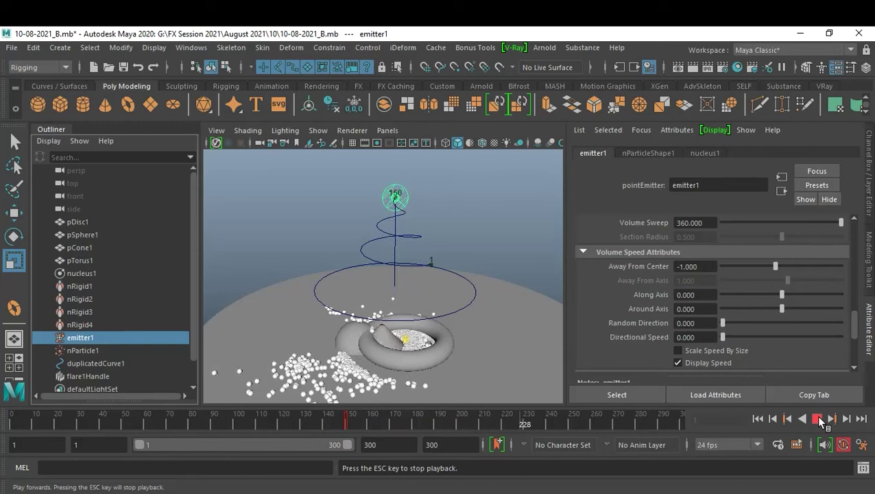
{"action": "left_click", "coordinate": [818, 419]}
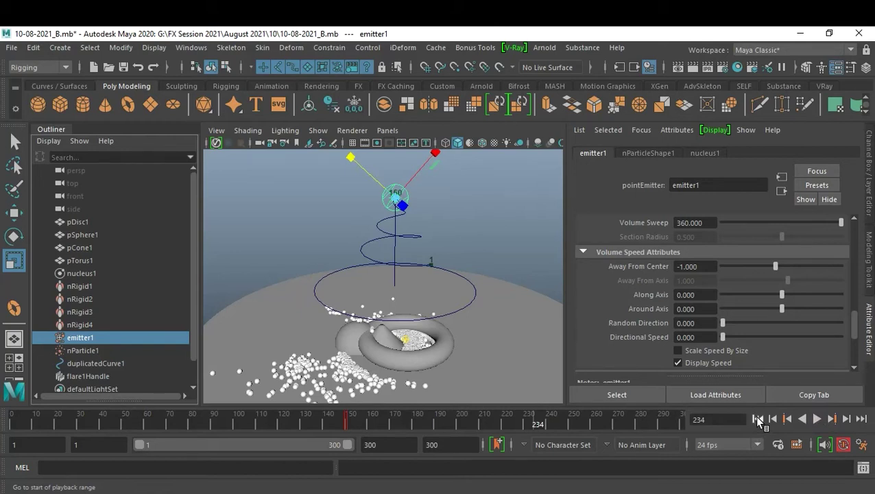
{"action": "left_click", "coordinate": [757, 419]}
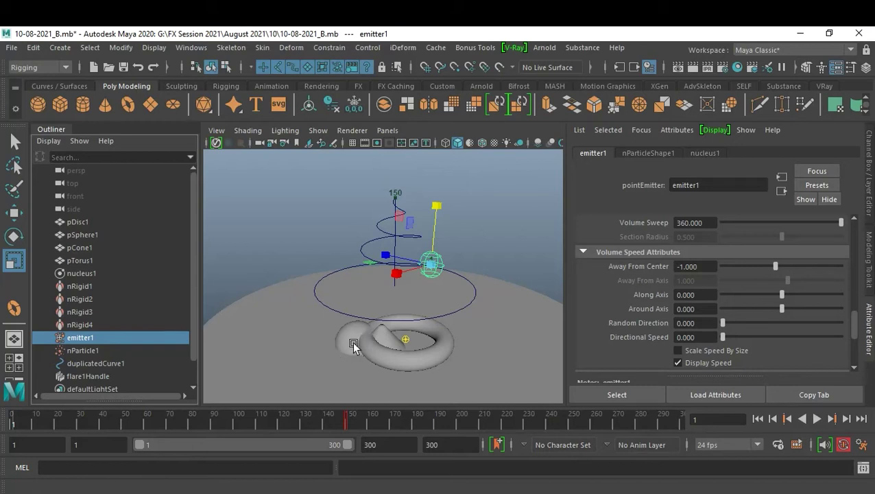
Set Collisions Stickiness to 0.3 on nRigid4 and nRigid3
{"action": "left_click", "coordinate": [89, 286]}
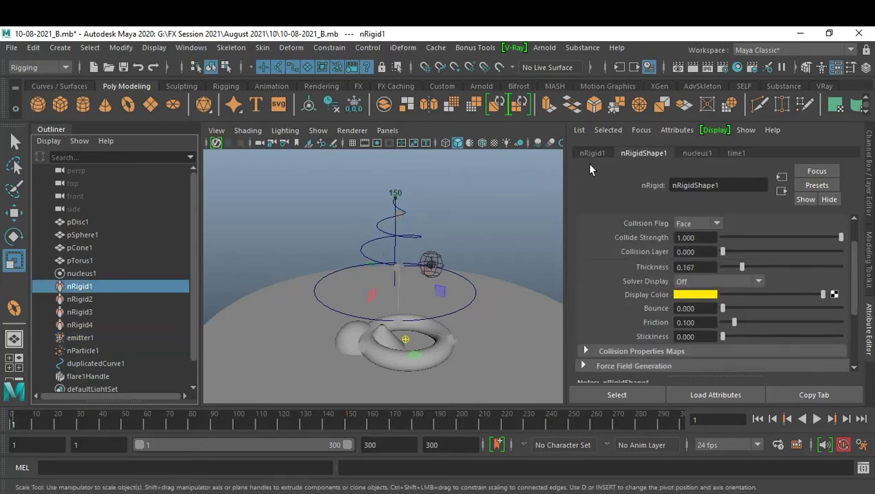
{"action": "left_click", "coordinate": [93, 297]}
{"action": "left_click", "coordinate": [96, 312]}
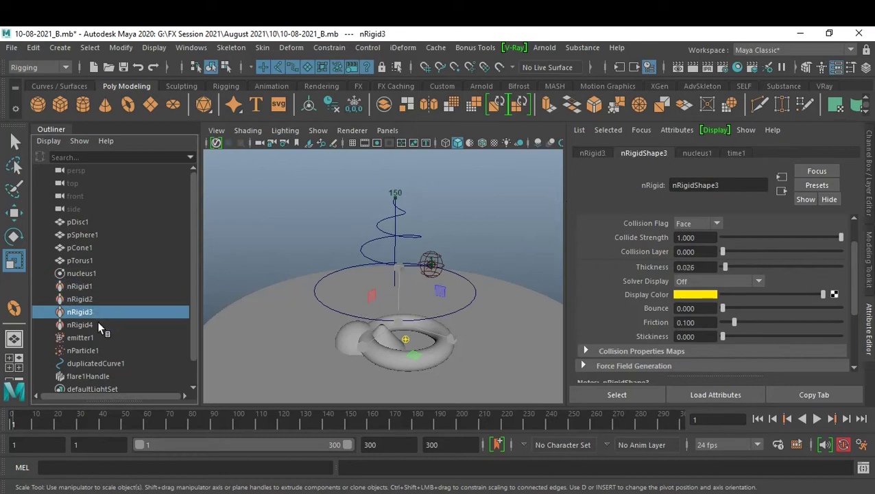
{"action": "left_click", "coordinate": [98, 324]}
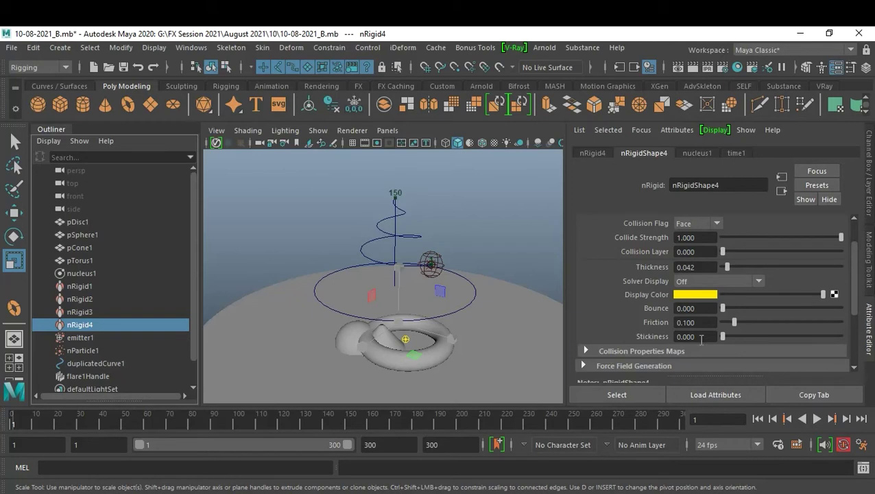
{"action": "left_click", "coordinate": [701, 338]}
{"action": "type", "text": ".3"}
{"action": "key", "text": "Return"}
{"action": "left_click", "coordinate": [88, 312]}
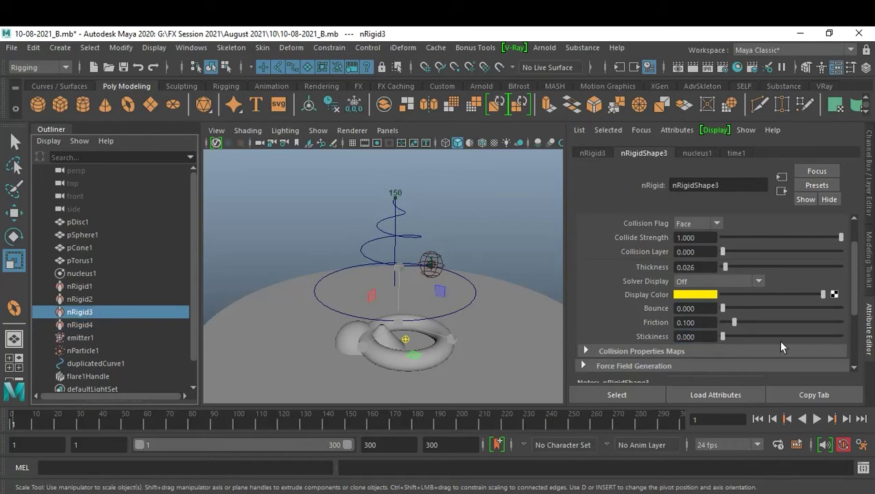
{"action": "left_click", "coordinate": [701, 339]}
{"action": "type", "text": ".3"}
{"action": "key", "text": "Return"}
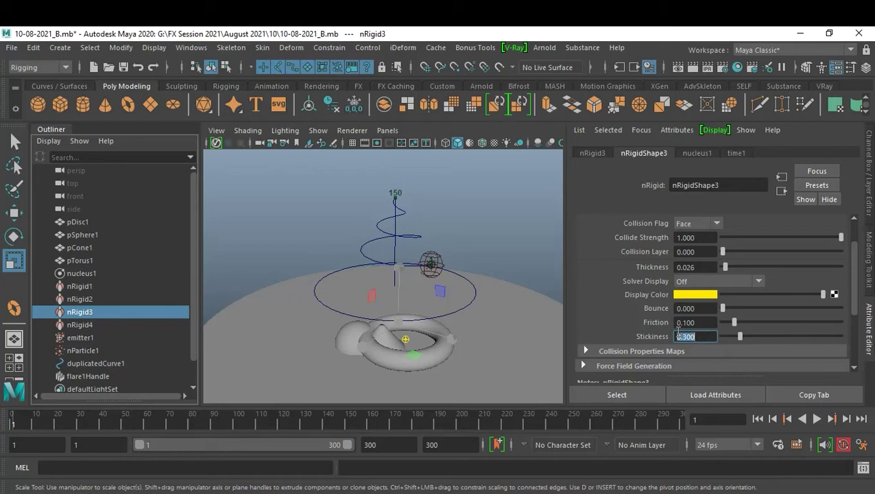
Set Collisions Stickiness to 0.3 on nRigid2 and nRigid1
{"action": "left_click", "coordinate": [83, 299]}
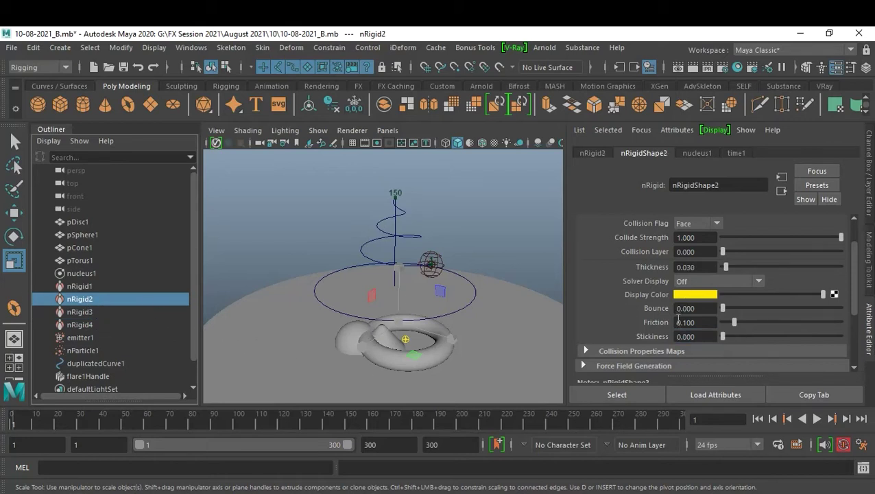
{"action": "left_click", "coordinate": [701, 337]}
{"action": "type", "text": ".3"}
{"action": "key", "text": "Return"}
{"action": "left_click", "coordinate": [83, 286]}
{"action": "left_click", "coordinate": [691, 336]}
{"action": "type", "text": ".3"}
{"action": "key", "text": "Return"}
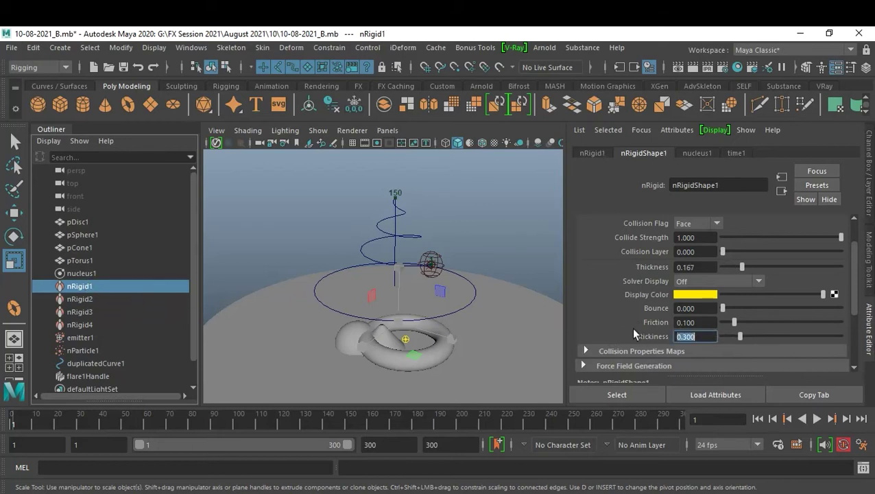
Play to frame 221, then set Friction to 0.5 on nRigid1 and nRigid2
{"action": "left_click", "coordinate": [818, 417]}
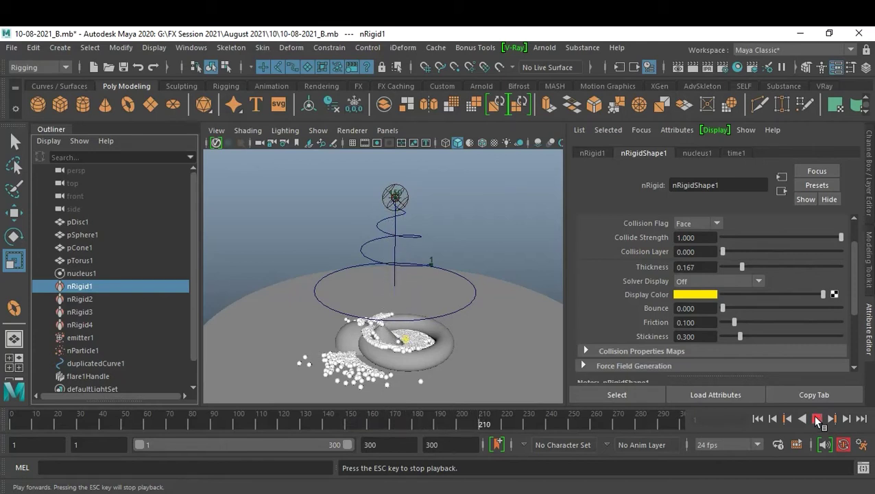
{"action": "left_click", "coordinate": [816, 419]}
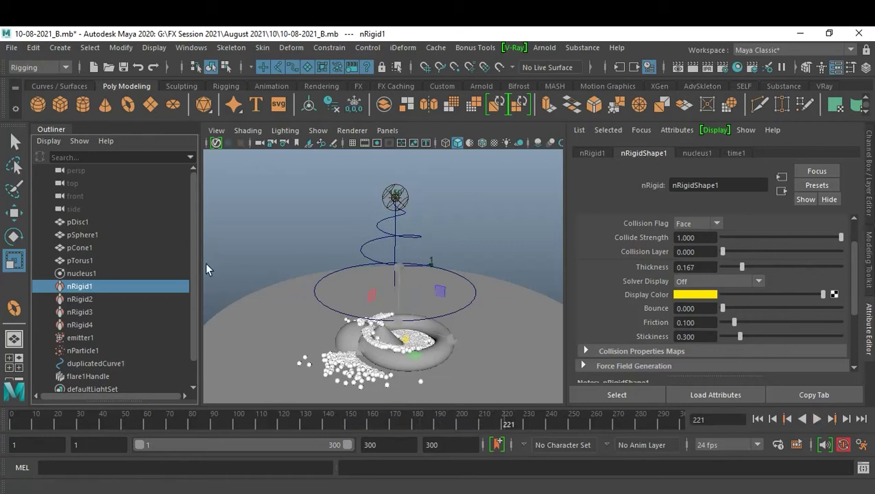
{"action": "double_click", "coordinate": [713, 321]}
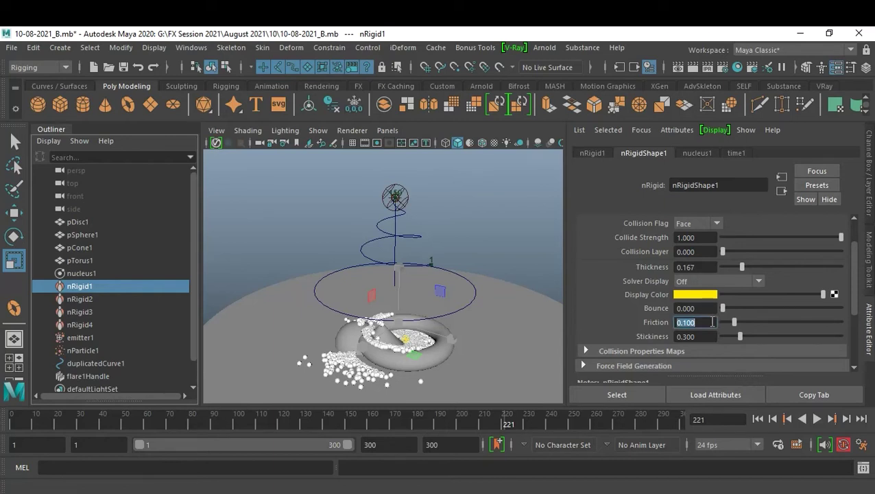
{"action": "key", "text": "BackSpace"}
{"action": "type", "text": "0.5"}
{"action": "key", "text": "Return"}
{"action": "left_click", "coordinate": [94, 299]}
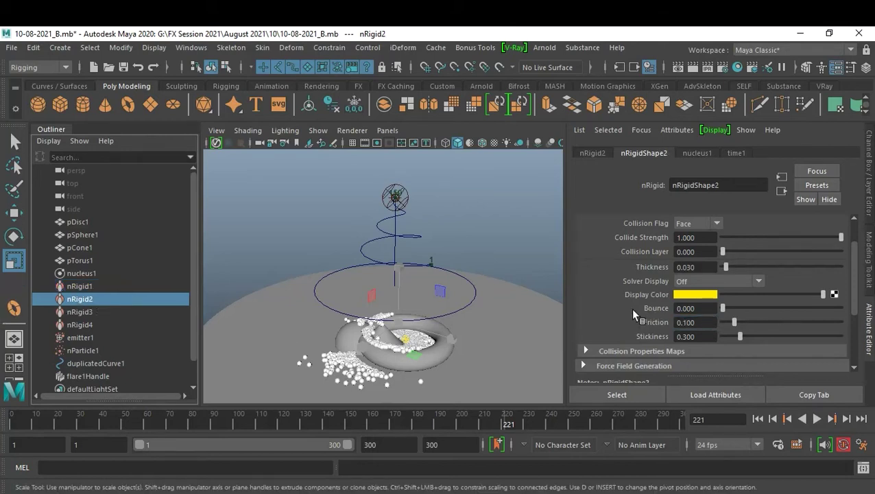
{"action": "left_click", "coordinate": [698, 322]}
{"action": "type", "text": "0.5"}
{"action": "key", "text": "Return"}
Set Friction to 0.5 on nRigid3 and nRigid4
{"action": "left_click", "coordinate": [92, 312]}
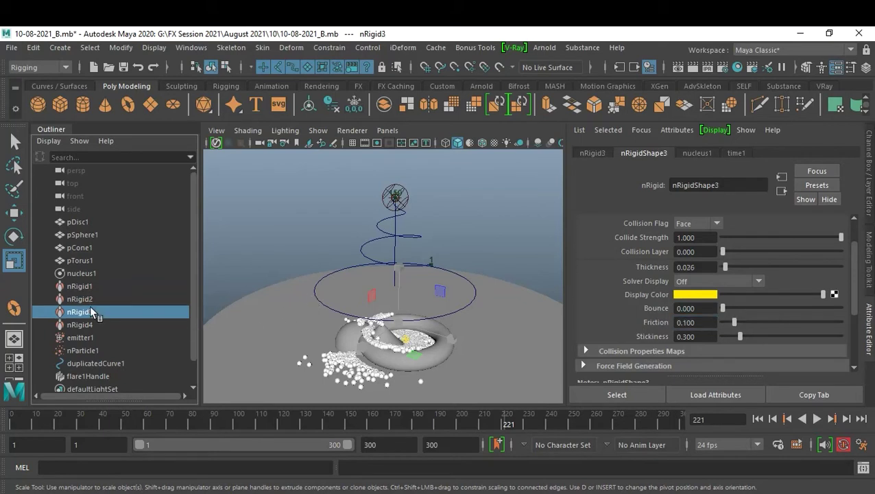
{"action": "left_click", "coordinate": [694, 322]}
{"action": "type", "text": ".5"}
{"action": "key", "text": "Return"}
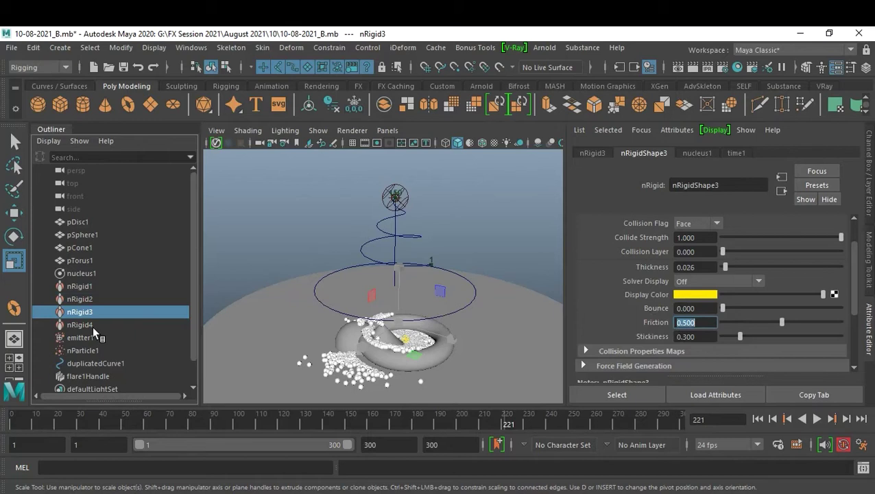
{"action": "left_click", "coordinate": [92, 325]}
{"action": "left_click", "coordinate": [704, 322]}
{"action": "type", "text": ".5"}
{"action": "key", "text": "Return"}
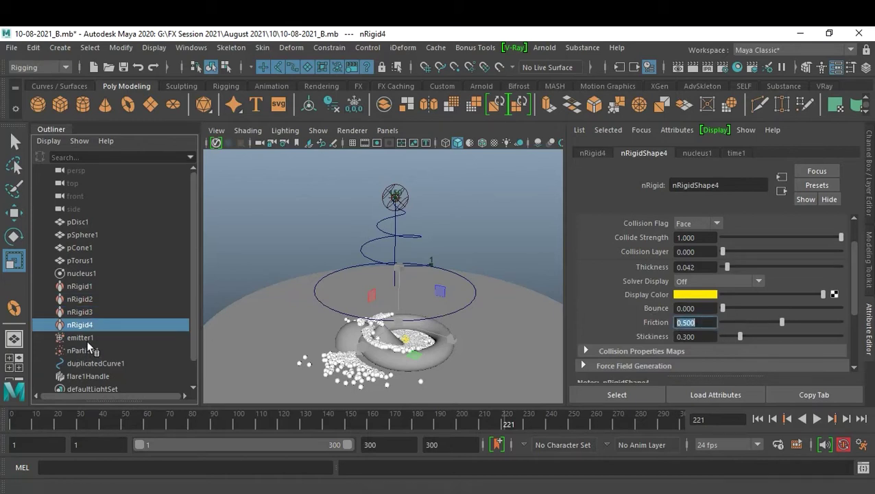
Give nParticleShape1 Collisions Friction 0.5 and Stickiness 0.3
{"action": "left_click", "coordinate": [91, 348]}
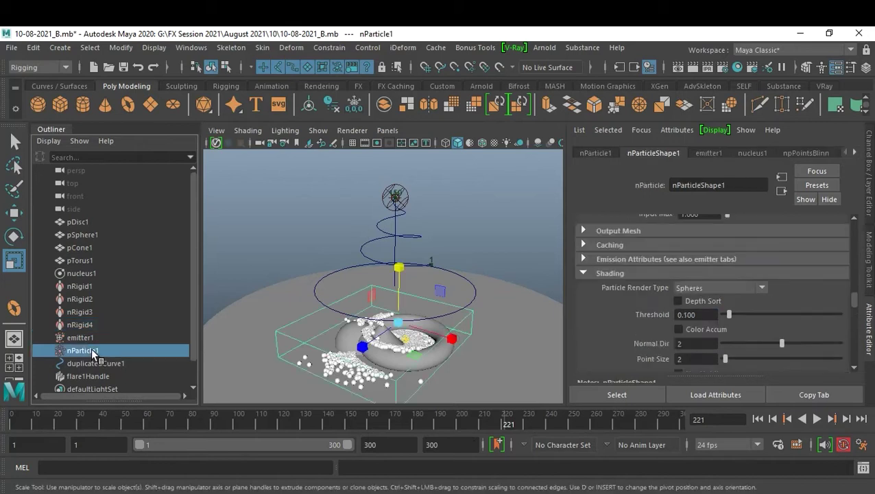
{"action": "scroll", "coordinate": [741, 312], "scroll_direction": "up", "scroll_amount": 3}
{"action": "scroll", "coordinate": [741, 312], "scroll_direction": "up", "scroll_amount": 3}
{"action": "scroll", "coordinate": [741, 311], "scroll_direction": "up", "scroll_amount": 3}
{"action": "scroll", "coordinate": [741, 311], "scroll_direction": "up", "scroll_amount": 3}
{"action": "scroll", "coordinate": [741, 312], "scroll_direction": "up", "scroll_amount": 3}
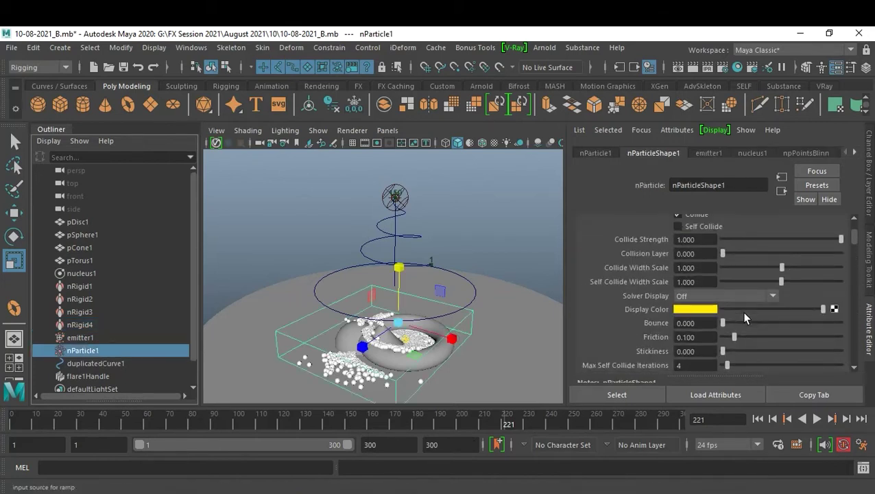
{"action": "left_click", "coordinate": [701, 338]}
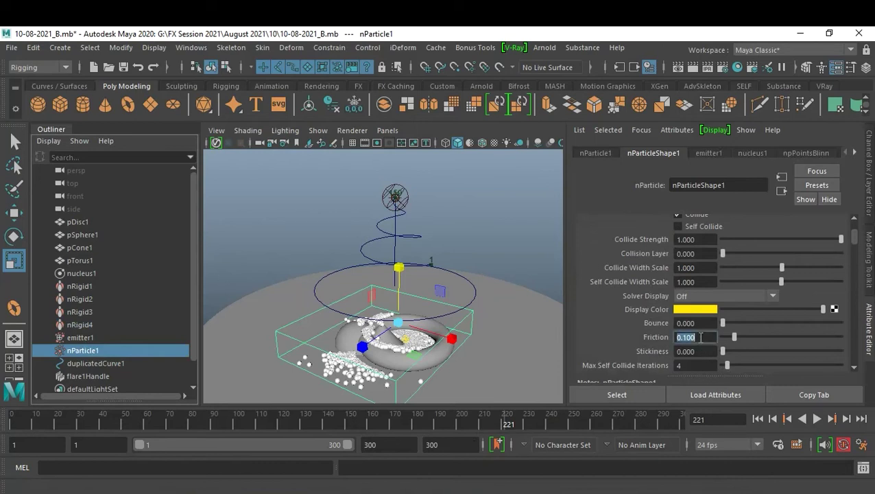
{"action": "key", "text": "BackSpace"}
{"action": "left_click", "coordinate": [701, 350]}
{"action": "type", "text": "0.3"}
{"action": "key", "text": "Return"}
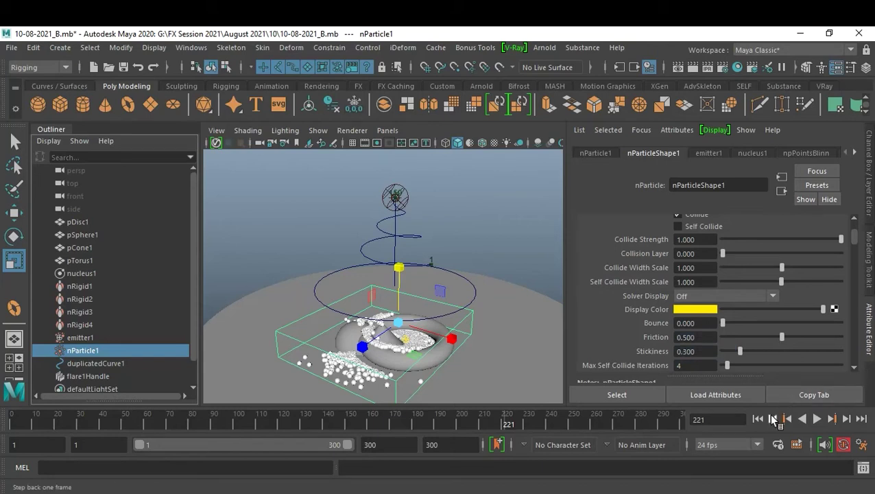
Play the simulation from frame 1 and orbit close to inspect the particle pile in the torus
{"action": "left_click", "coordinate": [761, 417]}
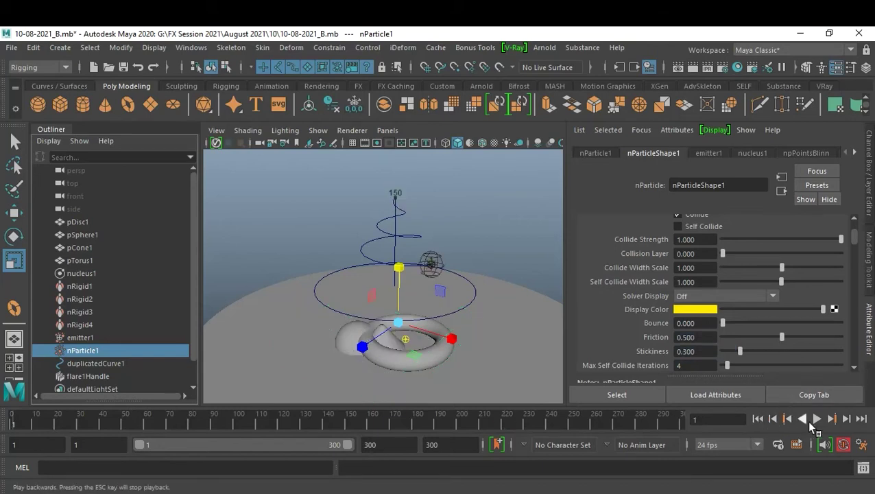
{"action": "left_click", "coordinate": [818, 419]}
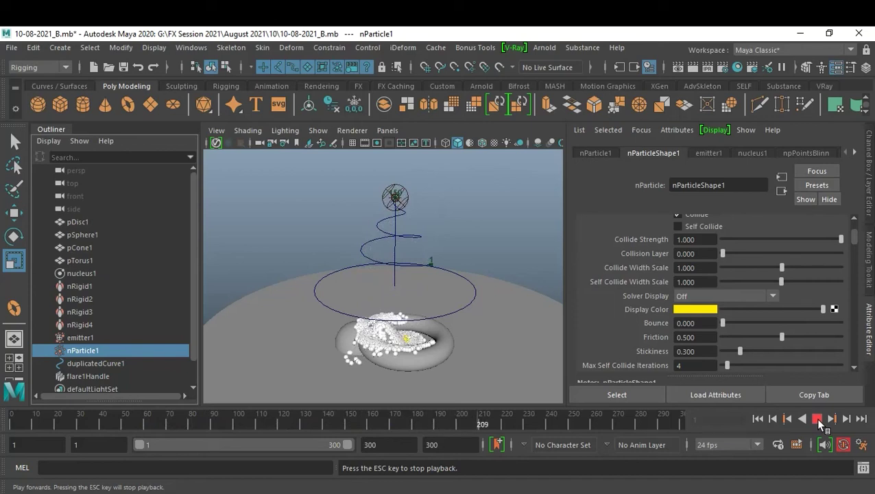
{"action": "left_click", "coordinate": [817, 419]}
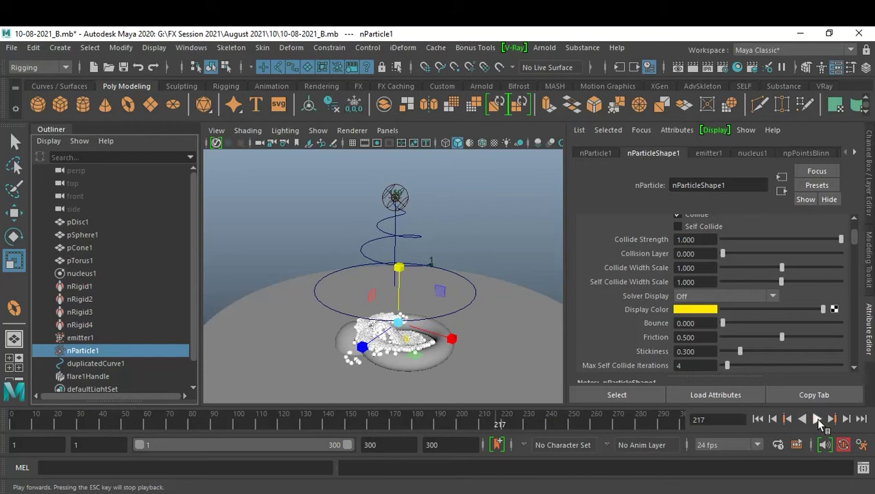
{"action": "scroll", "coordinate": [413, 216], "scroll_direction": "up", "scroll_amount": 3}
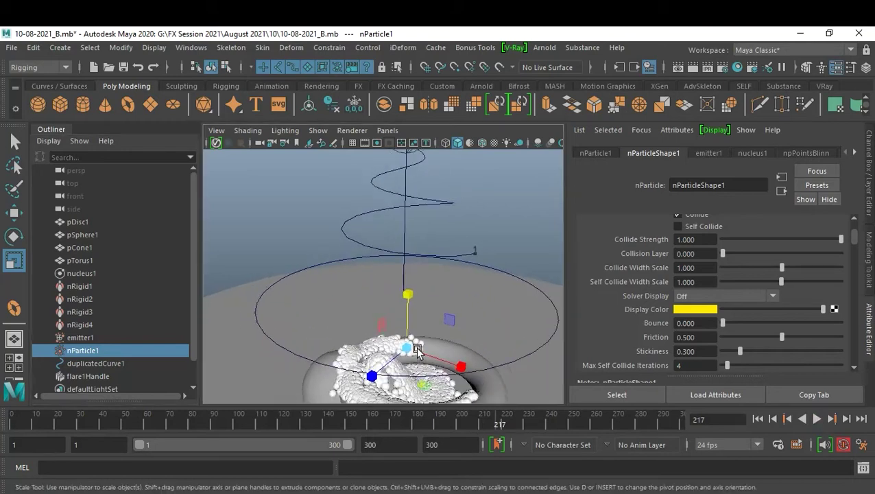
{"action": "scroll", "coordinate": [413, 217], "scroll_direction": "up", "scroll_amount": 3}
{"action": "scroll", "coordinate": [414, 216], "scroll_direction": "up", "scroll_amount": 2}
{"action": "left_click_drag", "start_coordinate": [413, 217], "coordinate": [335, 236], "text": "alt"}
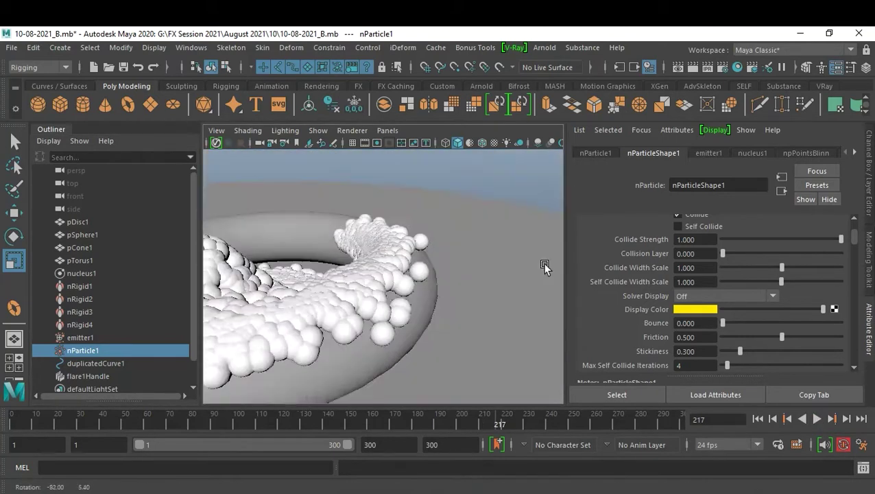
{"action": "scroll", "coordinate": [361, 260], "scroll_direction": "up", "scroll_amount": 2}
{"action": "scroll", "coordinate": [391, 288], "scroll_direction": "up", "scroll_amount": 1}
{"action": "scroll", "coordinate": [472, 275], "scroll_direction": "down", "scroll_amount": 4}
{"action": "scroll", "coordinate": [471, 290], "scroll_direction": "up", "scroll_amount": 1}
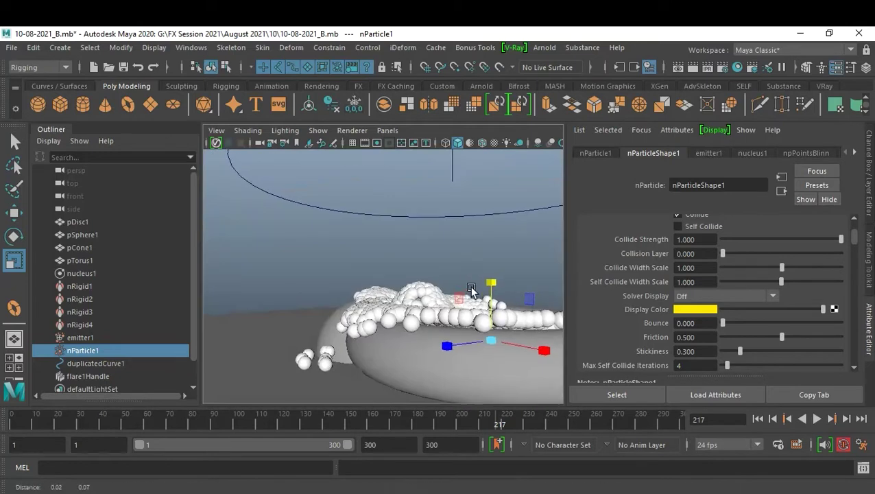
{"action": "scroll", "coordinate": [480, 284], "scroll_direction": "down", "scroll_amount": 3}
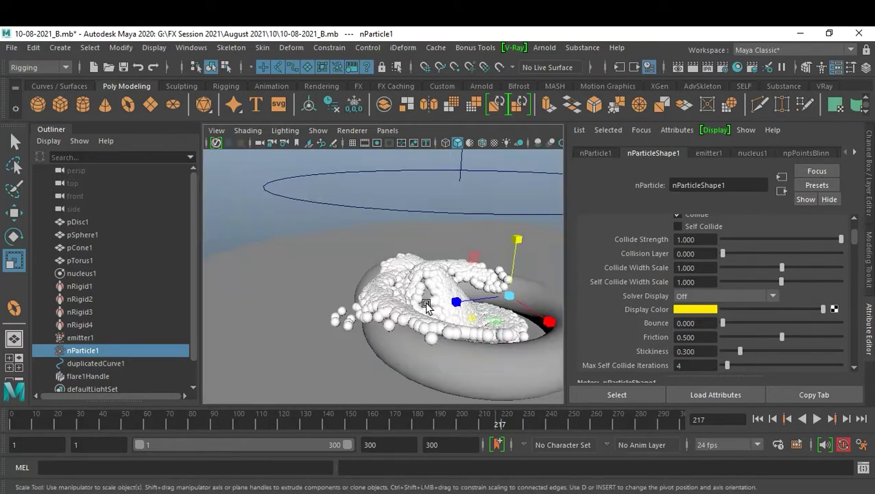
{"action": "scroll", "coordinate": [317, 285], "scroll_direction": "down", "scroll_amount": 1}
{"action": "scroll", "coordinate": [315, 283], "scroll_direction": "up", "scroll_amount": 2}
{"action": "scroll", "coordinate": [453, 271], "scroll_direction": "up", "scroll_amount": 2}
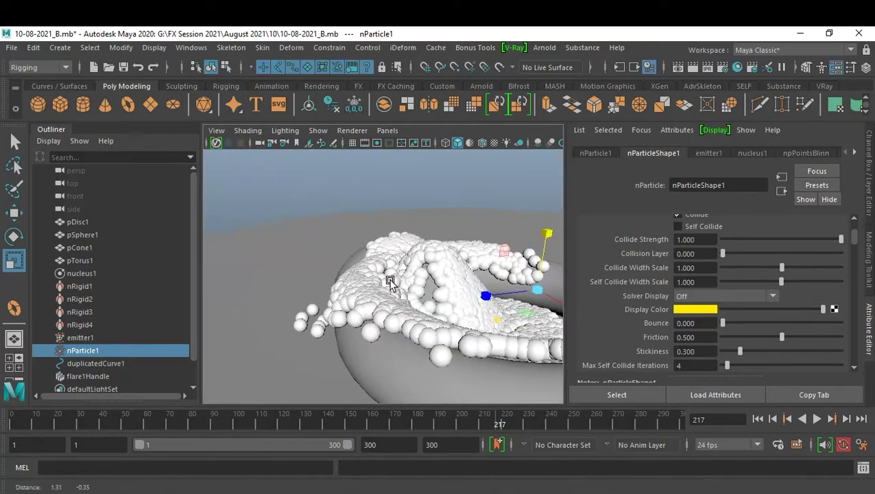
{"action": "scroll", "coordinate": [453, 271], "scroll_direction": "down", "scroll_amount": 2}
{"action": "mouse_move", "coordinate": [411, 268]}
{"action": "left_mouse_down", "text": "alt"}
{"action": "mouse_move", "coordinate": [437, 277]}
{"action": "mouse_move", "coordinate": [401, 272]}
{"action": "left_mouse_up", "text": "alt"}
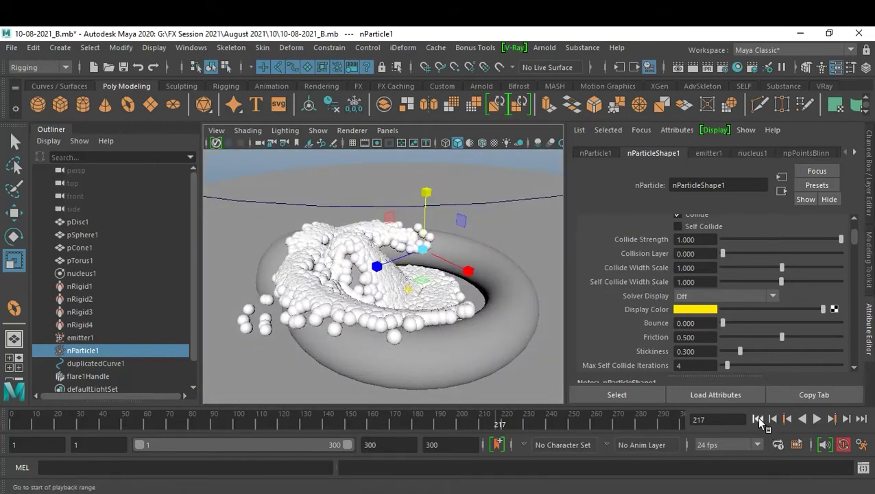
Replay the simulation from the start, stopping at frame 126
{"action": "left_click", "coordinate": [758, 419]}
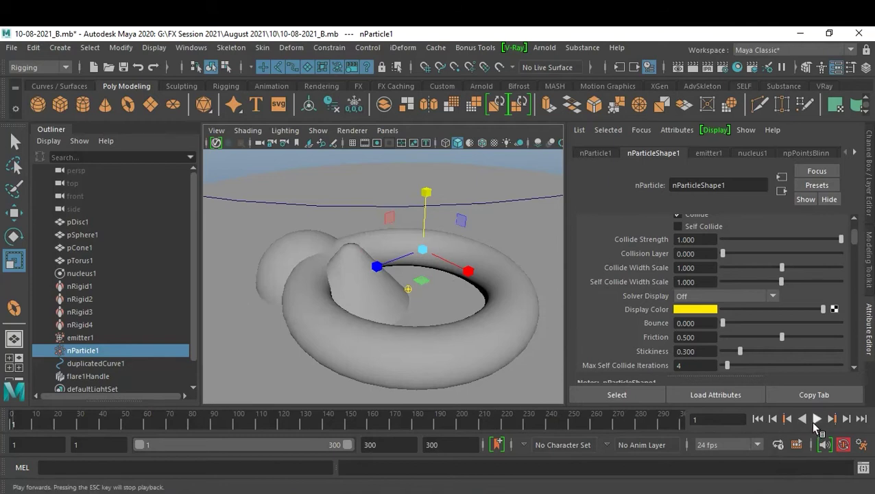
{"action": "left_click", "coordinate": [816, 419]}
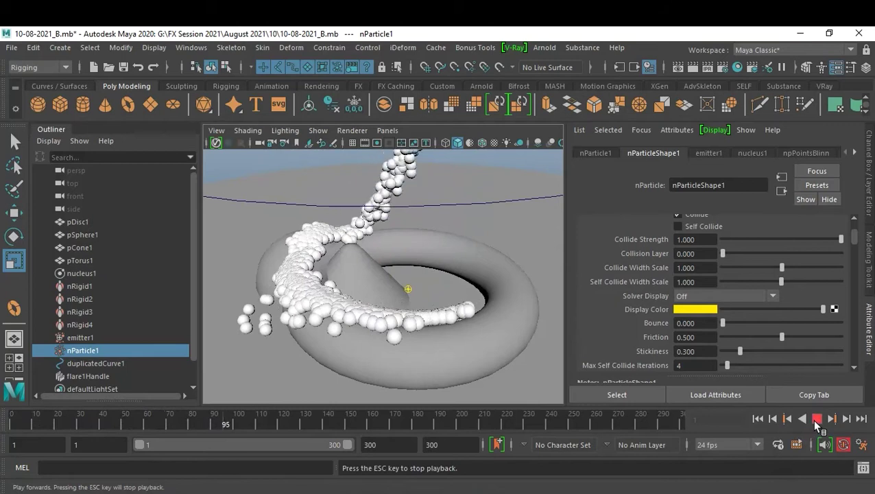
{"action": "left_click", "coordinate": [816, 419]}
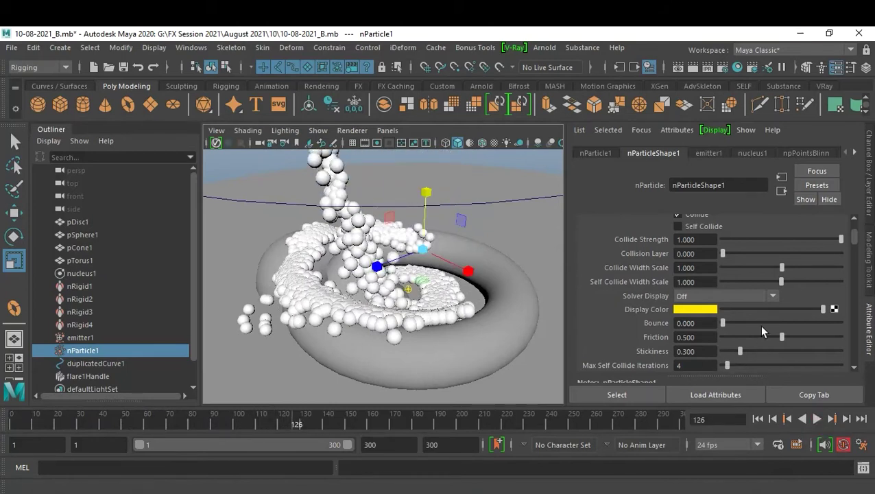
{"action": "scroll", "coordinate": [759, 325], "scroll_direction": "down", "scroll_amount": 3}
{"action": "scroll", "coordinate": [759, 325], "scroll_direction": "down", "scroll_amount": 3}
{"action": "scroll", "coordinate": [759, 325], "scroll_direction": "down", "scroll_amount": 3}
{"action": "scroll", "coordinate": [758, 325], "scroll_direction": "down", "scroll_amount": 3}
{"action": "scroll", "coordinate": [759, 325], "scroll_direction": "down", "scroll_amount": 1}
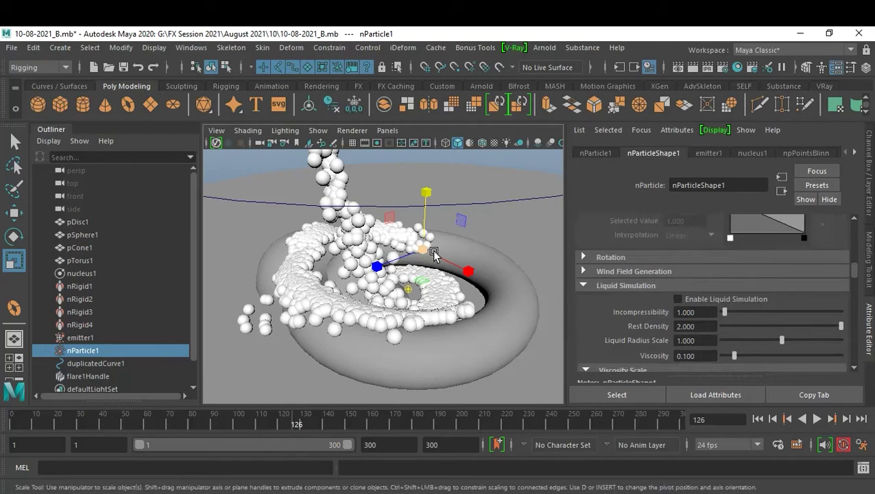
Enable Liquid Simulation on nParticleShape1, replay to frame 209, and orbit to view the pooled particles
{"action": "scroll", "coordinate": [484, 260], "scroll_direction": "down", "scroll_amount": 5}
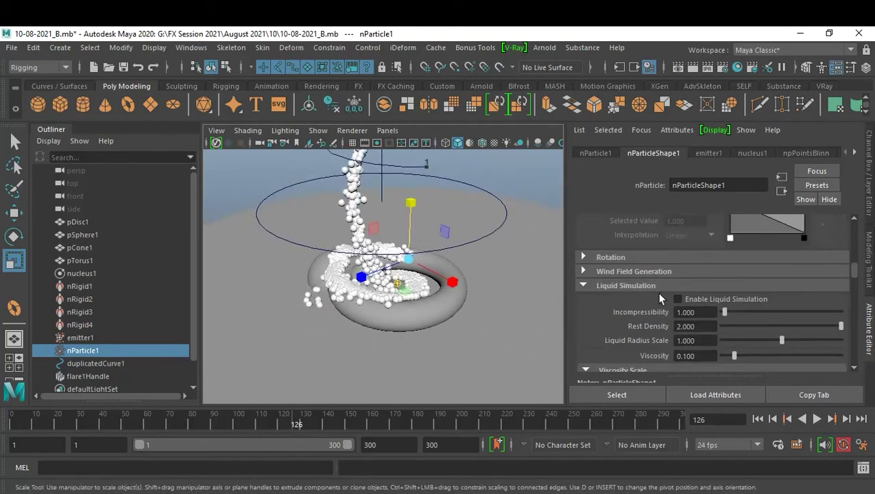
{"action": "left_click", "coordinate": [677, 299]}
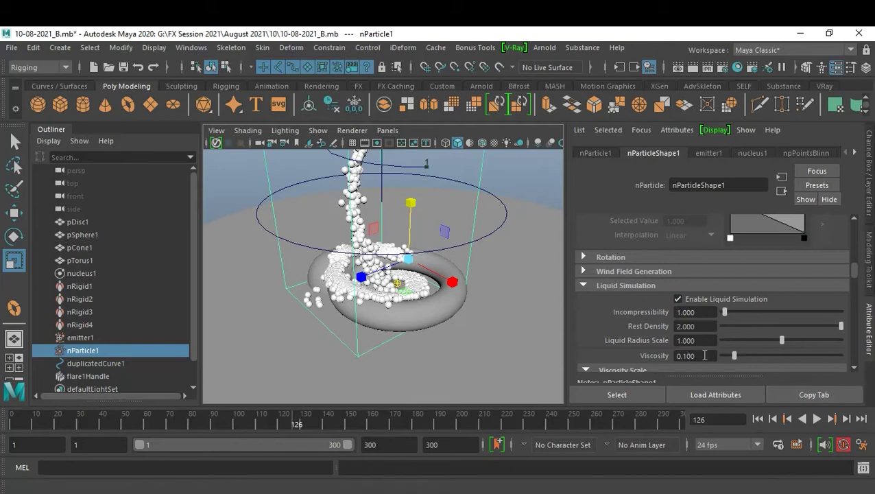
{"action": "left_click", "coordinate": [758, 418]}
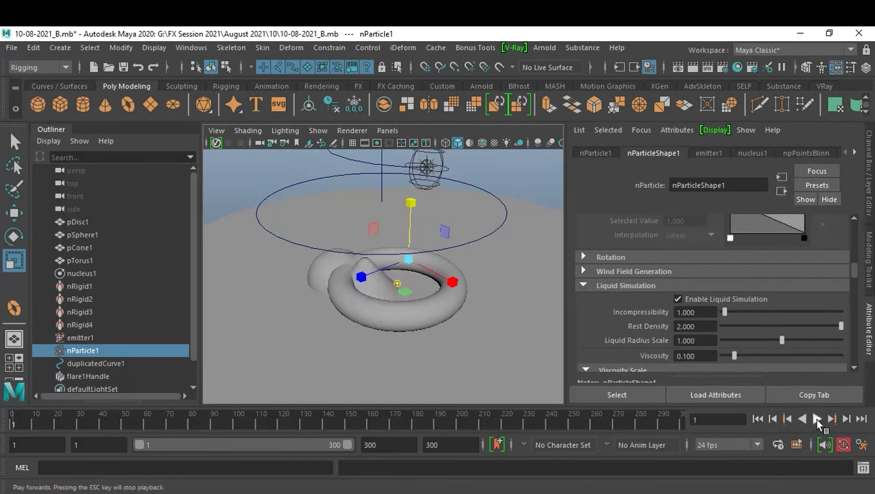
{"action": "left_click", "coordinate": [816, 418]}
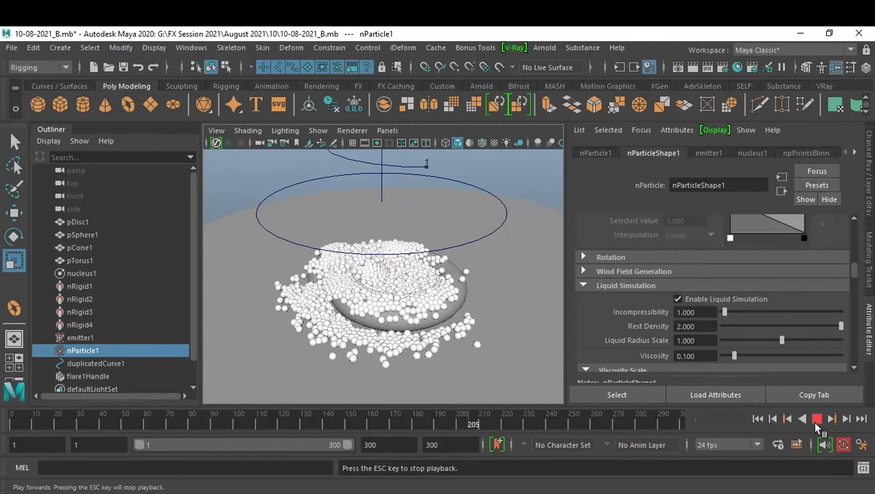
{"action": "left_click", "coordinate": [816, 420]}
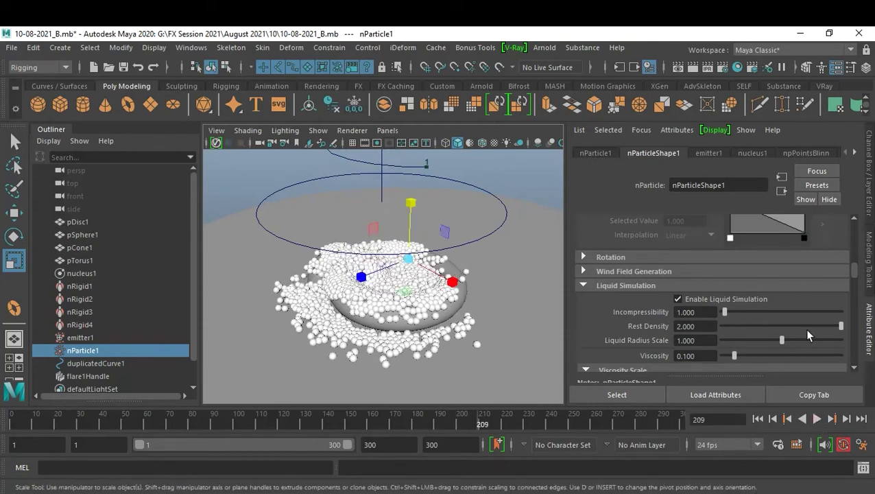
{"action": "scroll", "coordinate": [433, 348], "scroll_direction": "up", "scroll_amount": 5}
{"action": "mouse_move", "coordinate": [433, 348]}
{"action": "left_mouse_down", "text": "alt"}
{"action": "mouse_move", "coordinate": [392, 344]}
{"action": "mouse_move", "coordinate": [446, 322]}
{"action": "left_mouse_up", "text": "alt"}
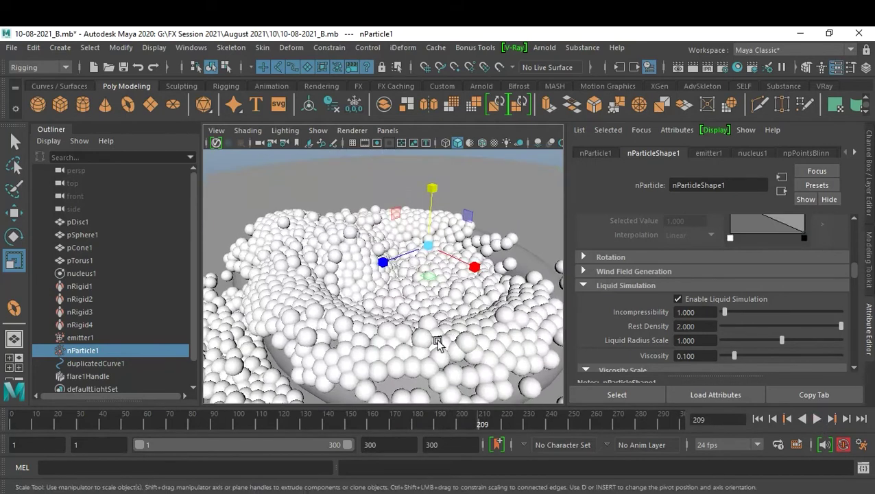
{"action": "scroll", "coordinate": [411, 312], "scroll_direction": "down", "scroll_amount": 5}
{"action": "left_click_drag", "start_coordinate": [391, 307], "coordinate": [386, 301], "text": "alt"}
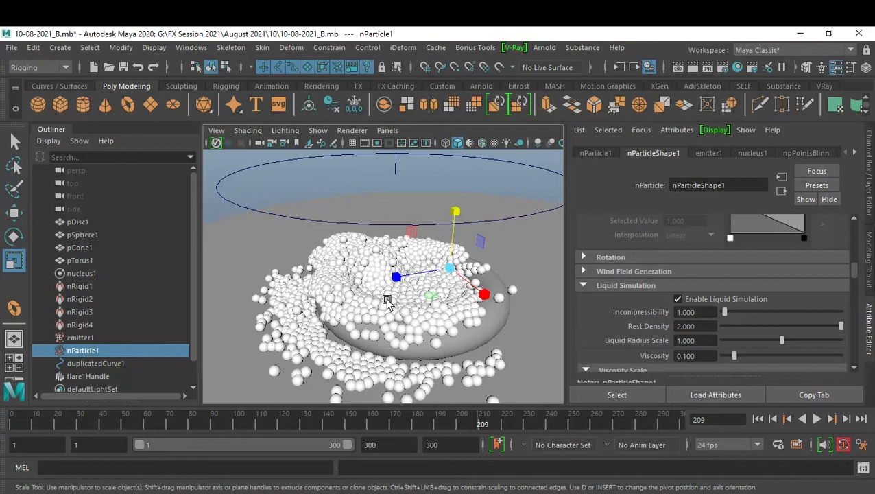
Set the liquid Viscosity to 1
{"action": "left_click", "coordinate": [706, 355]}
{"action": "type", "text": "1"}
{"action": "key", "text": "Return"}
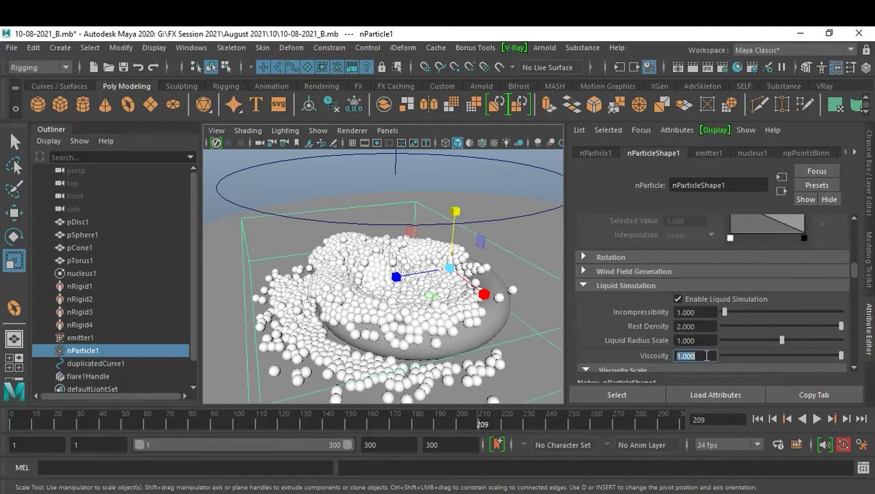
Replay the simulation from frame 1, stopping at frame 242
{"action": "left_click", "coordinate": [756, 418]}
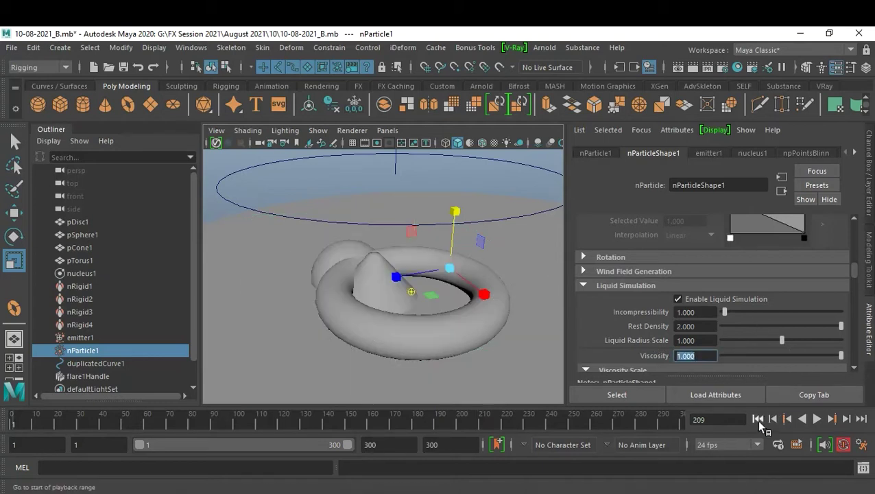
{"action": "left_click", "coordinate": [817, 418]}
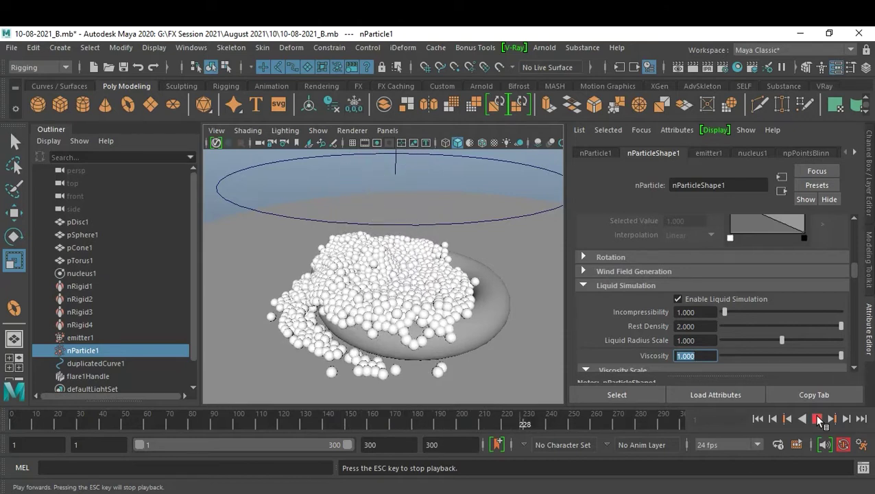
{"action": "left_click", "coordinate": [818, 419]}
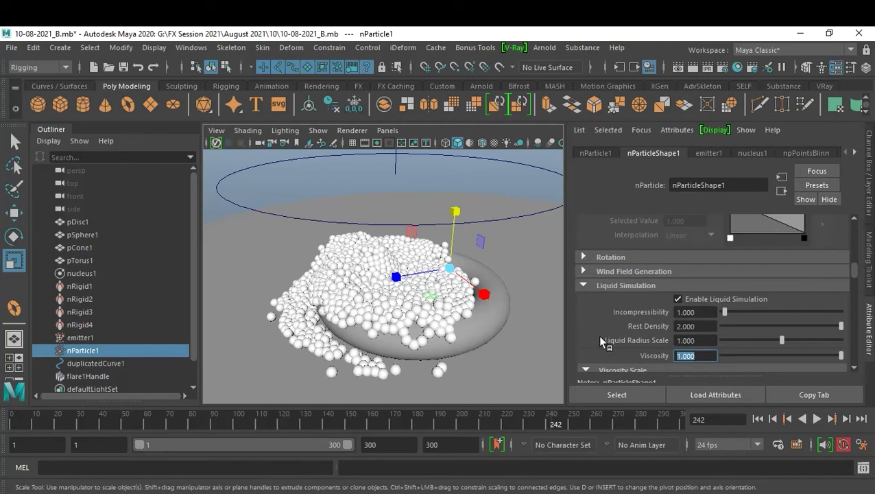
{"action": "left_click", "coordinate": [698, 337]}
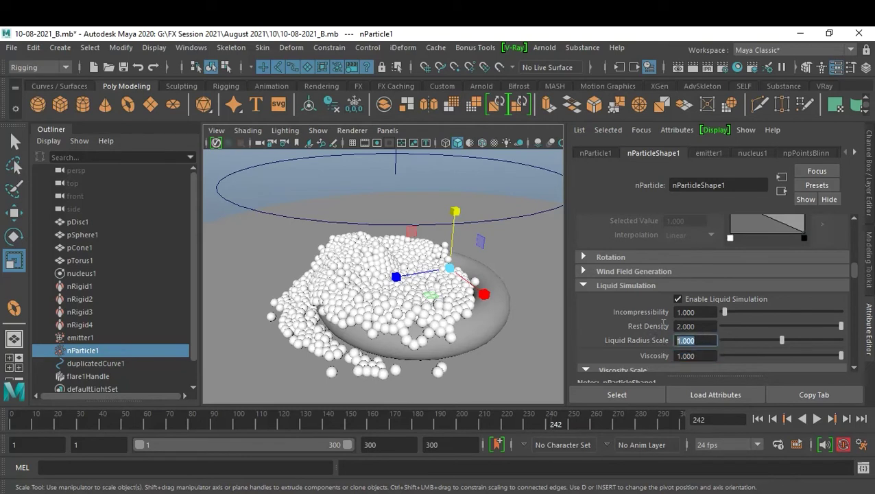
Set Liquid Radius Scale to 0.5 and replay the liquid from frame 1, stopping at frame 277
{"action": "type", "text": "."}
{"action": "type", "text": "5"}
{"action": "key", "text": "Return"}
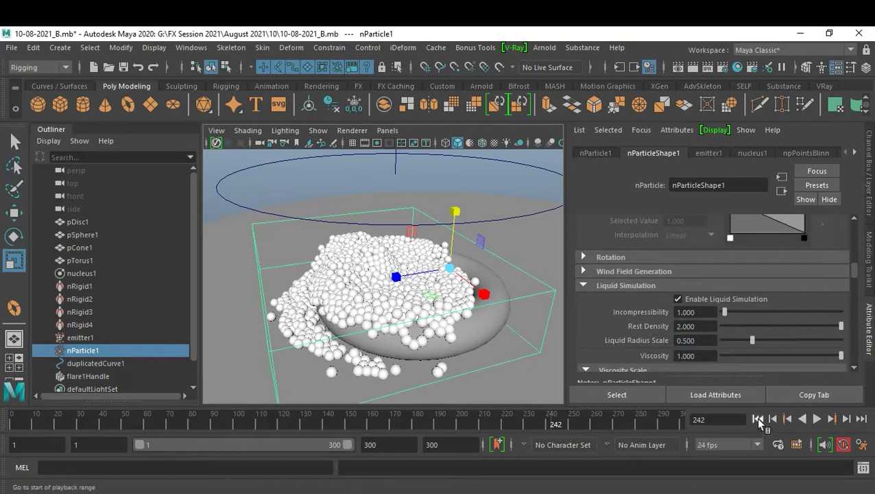
{"action": "left_click", "coordinate": [758, 419]}
{"action": "left_click", "coordinate": [816, 418]}
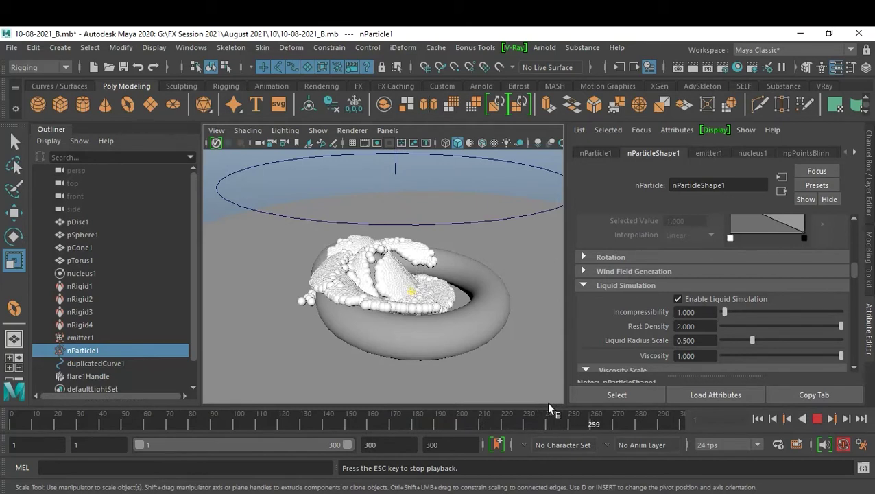
{"action": "left_click", "coordinate": [816, 418]}
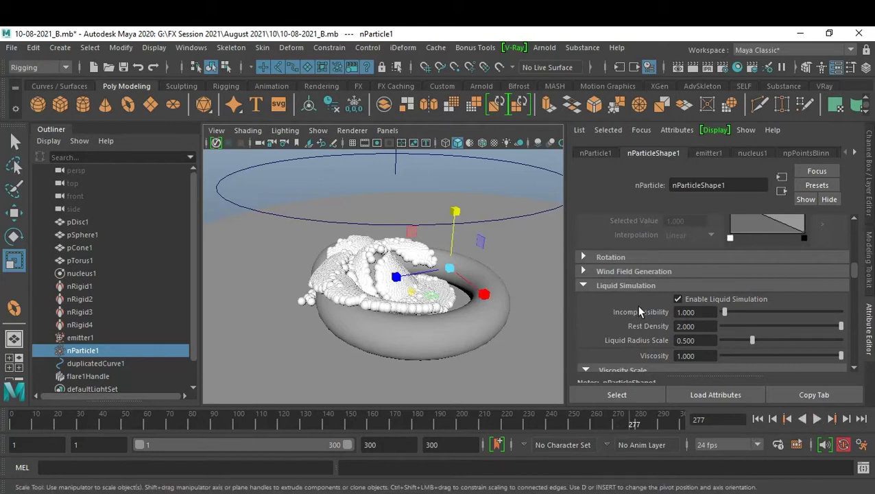
{"action": "left_click", "coordinate": [705, 312]}
Set Incompressibility to 30 and replay the liquid from the start, stopping around frame 238
{"action": "type", "text": "30"}
{"action": "key", "text": "Return"}
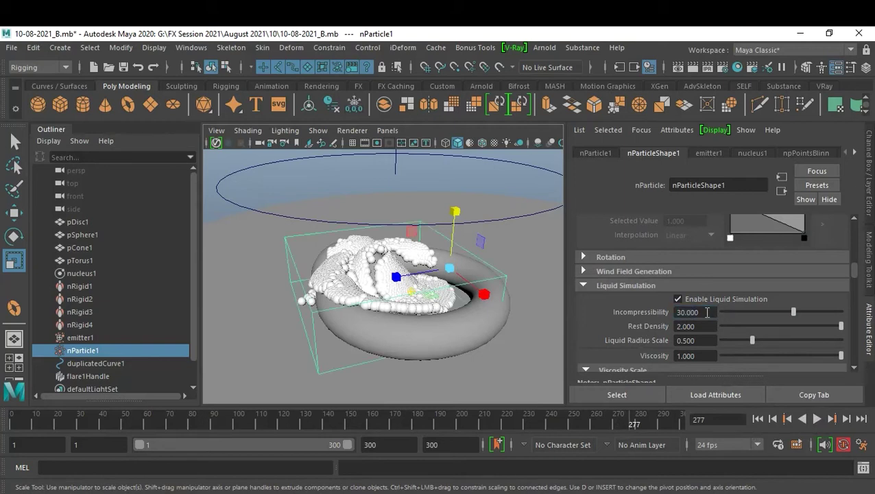
{"action": "left_click", "coordinate": [758, 419]}
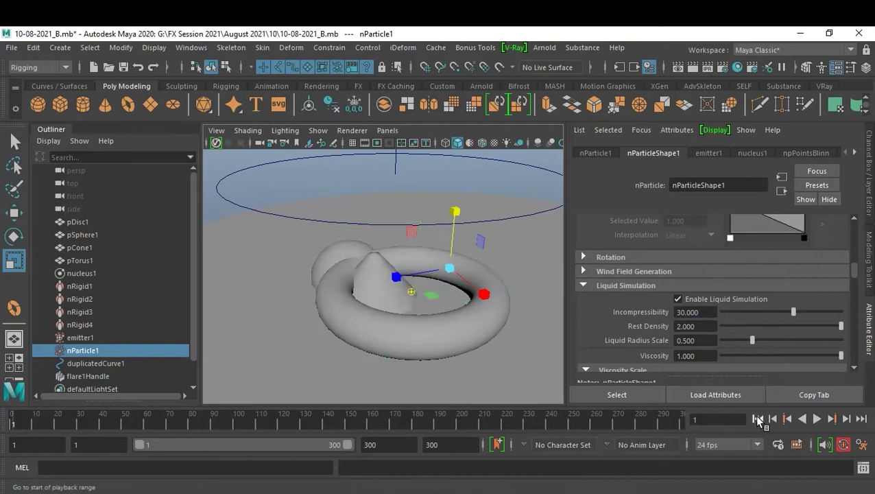
{"action": "left_click", "coordinate": [817, 419]}
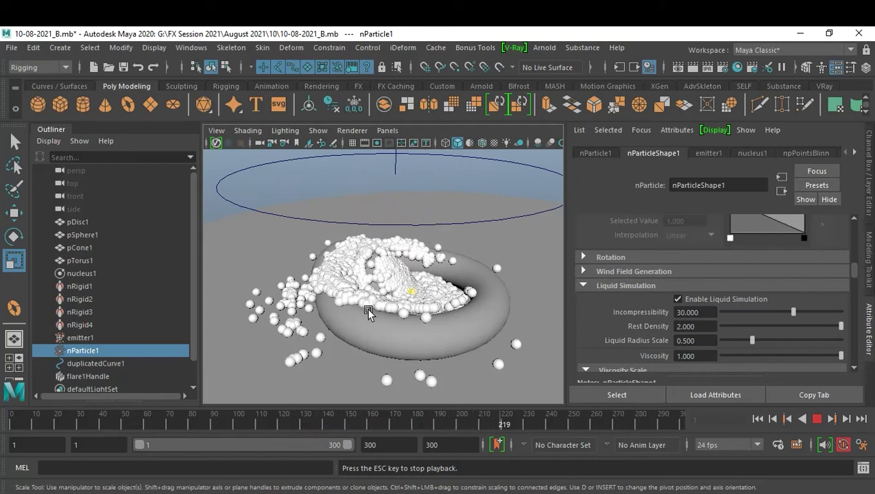
{"action": "left_click", "coordinate": [815, 418]}
{"action": "left_click", "coordinate": [703, 314]}
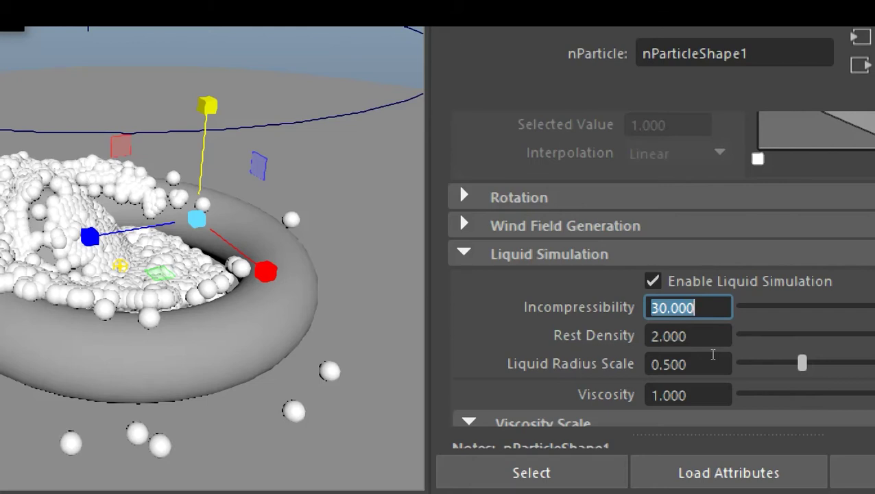
Enter an Incompressibility of 10 for nParticleShape1
{"action": "key", "text": "super+minus"}
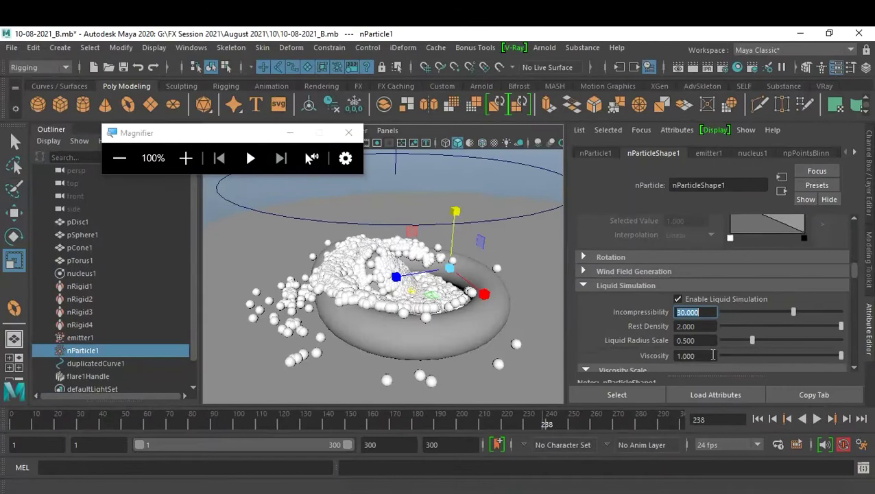
{"action": "left_click", "coordinate": [348, 132]}
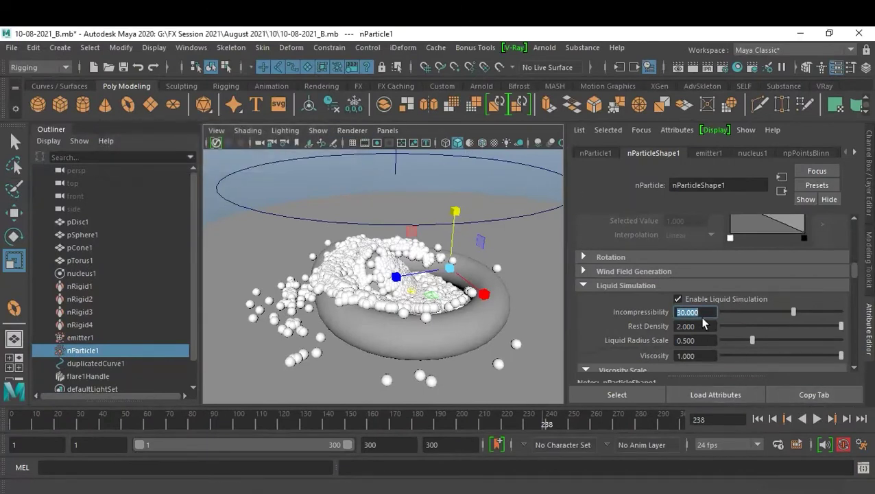
{"action": "type", "text": "10"}
{"action": "key", "text": "Return"}
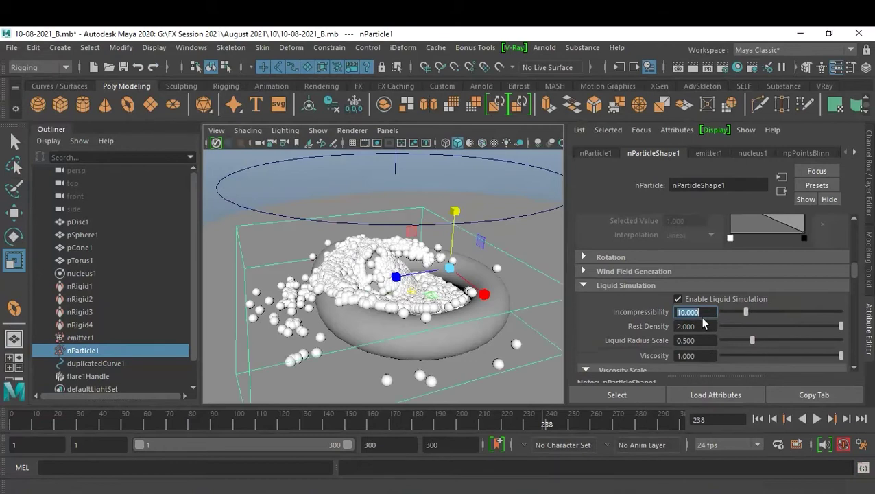
Replay the liquid from frame 1 and stop at frame 239 to check the heaped particles
{"action": "left_click", "coordinate": [763, 417]}
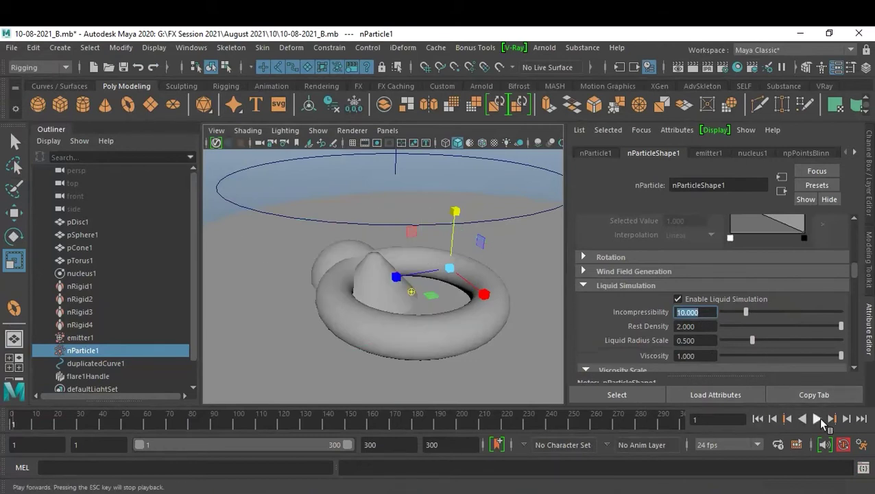
{"action": "left_click", "coordinate": [817, 417]}
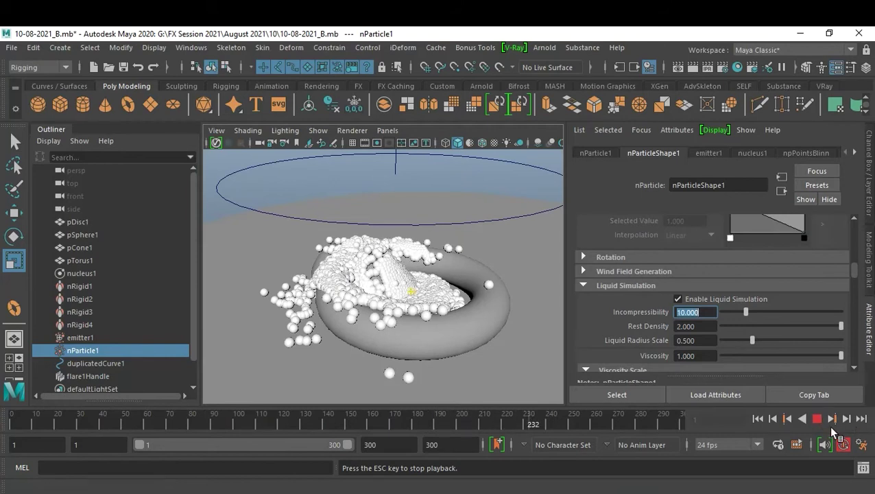
{"action": "left_click", "coordinate": [817, 418]}
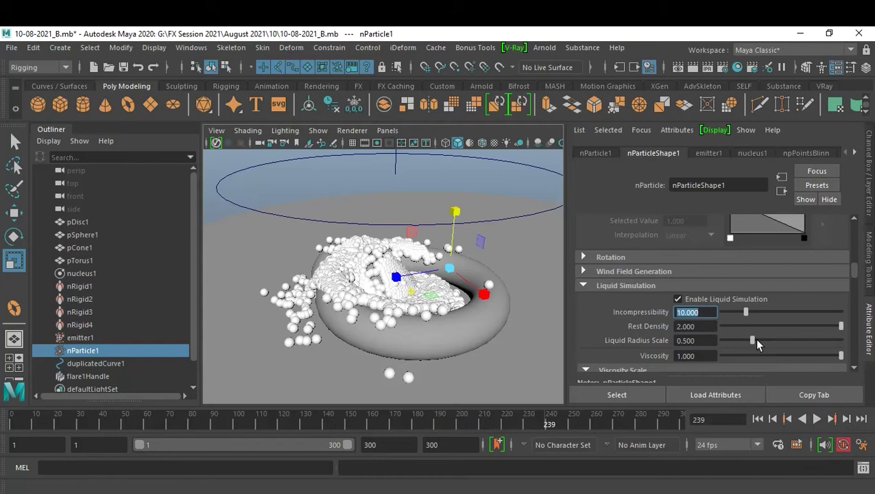
{"action": "scroll", "coordinate": [754, 337], "scroll_direction": "up", "scroll_amount": 2}
{"action": "scroll", "coordinate": [754, 337], "scroll_direction": "up", "scroll_amount": 2}
{"action": "scroll", "coordinate": [754, 338], "scroll_direction": "up", "scroll_amount": 2}
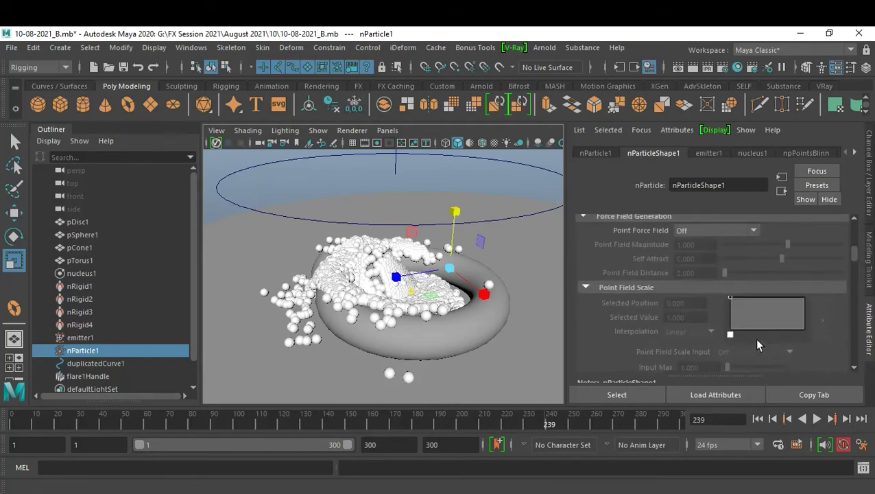
{"action": "scroll", "coordinate": [754, 337], "scroll_direction": "up", "scroll_amount": 2}
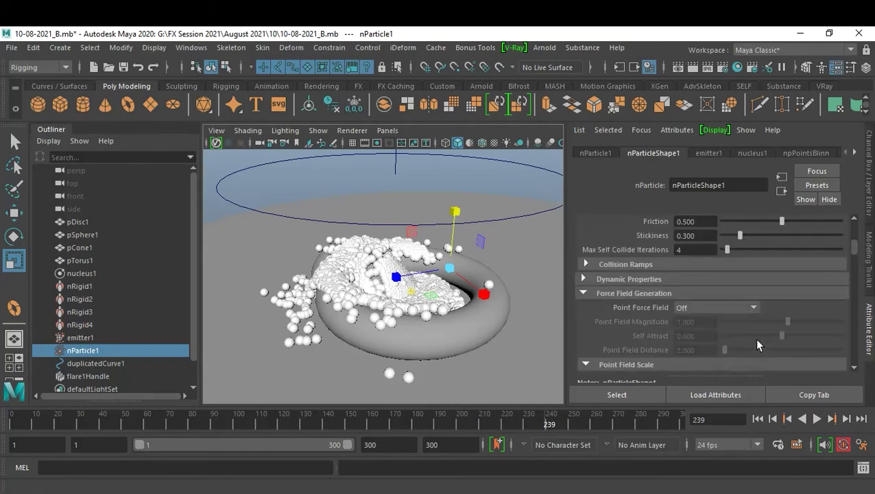
{"action": "scroll", "coordinate": [756, 339], "scroll_direction": "down", "scroll_amount": 2}
{"action": "scroll", "coordinate": [756, 339], "scroll_direction": "down", "scroll_amount": 2}
{"action": "scroll", "coordinate": [756, 338], "scroll_direction": "down", "scroll_amount": 2}
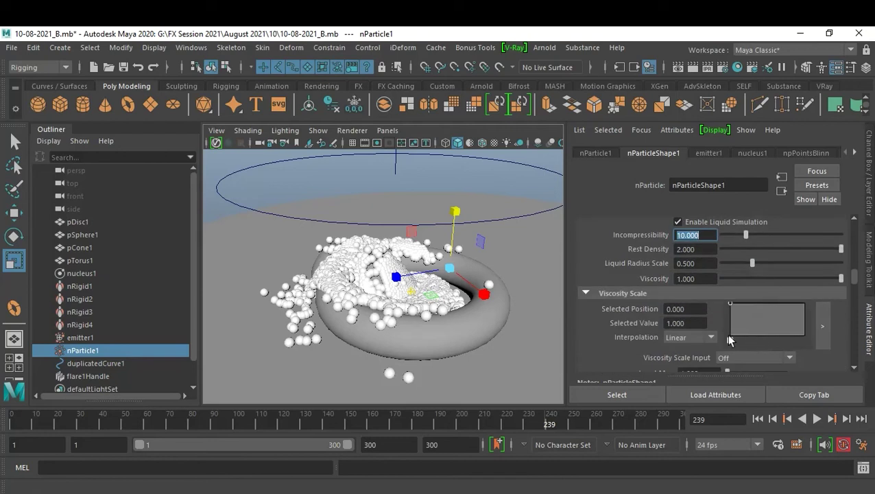
Set the liquid's Surface Tension to 1
{"action": "scroll", "coordinate": [678, 309], "scroll_direction": "up", "scroll_amount": 1}
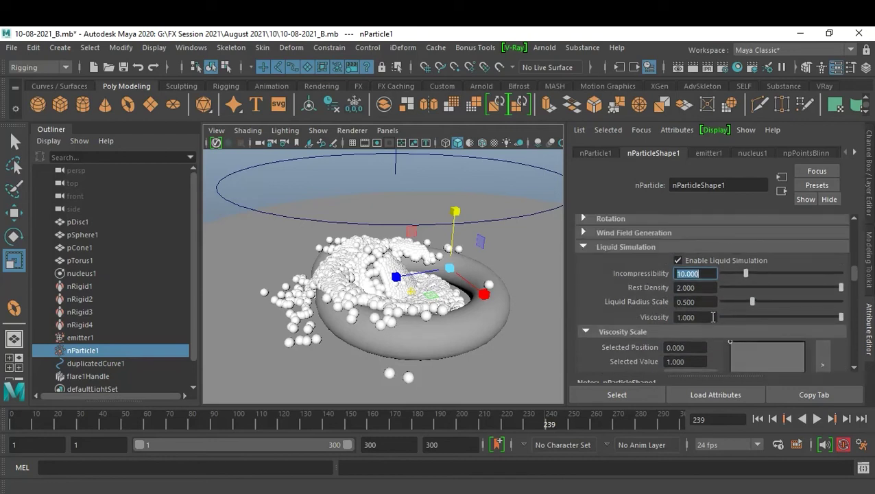
{"action": "scroll", "coordinate": [712, 317], "scroll_direction": "down", "scroll_amount": 1}
{"action": "scroll", "coordinate": [707, 314], "scroll_direction": "down", "scroll_amount": 2}
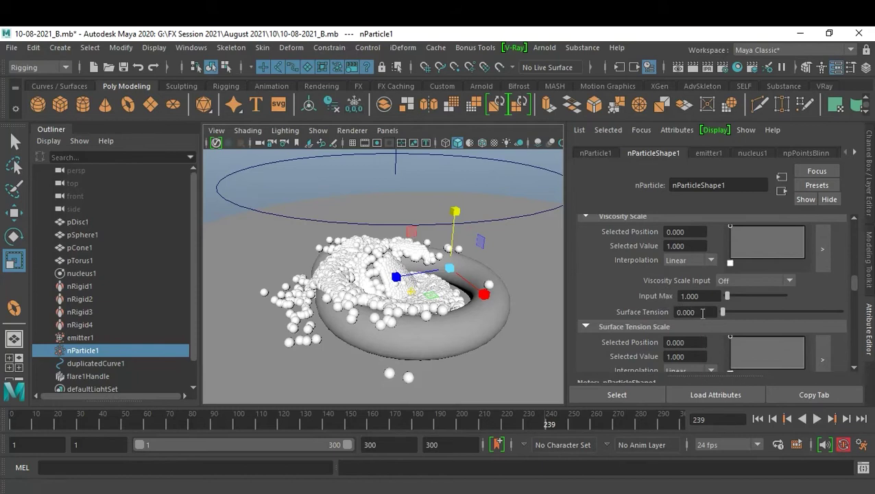
{"action": "left_click", "coordinate": [702, 314]}
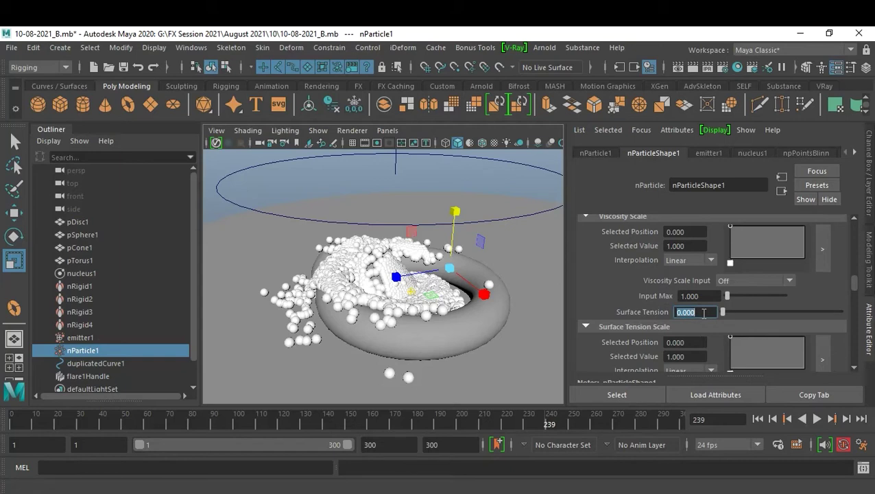
{"action": "type", "text": "1"}
{"action": "key", "text": "Return"}
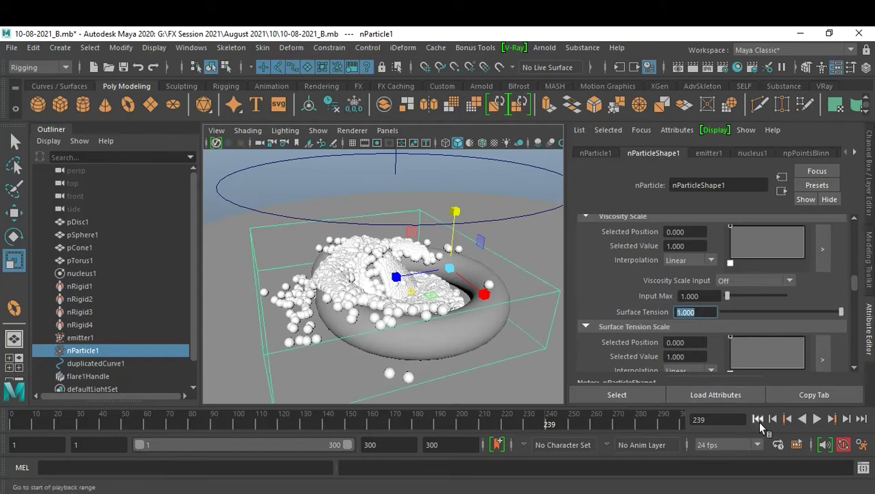
Replay the simulation with tension 1, then set Surface Tension to 0.2 and rewind to frame 1
{"action": "left_click", "coordinate": [758, 419]}
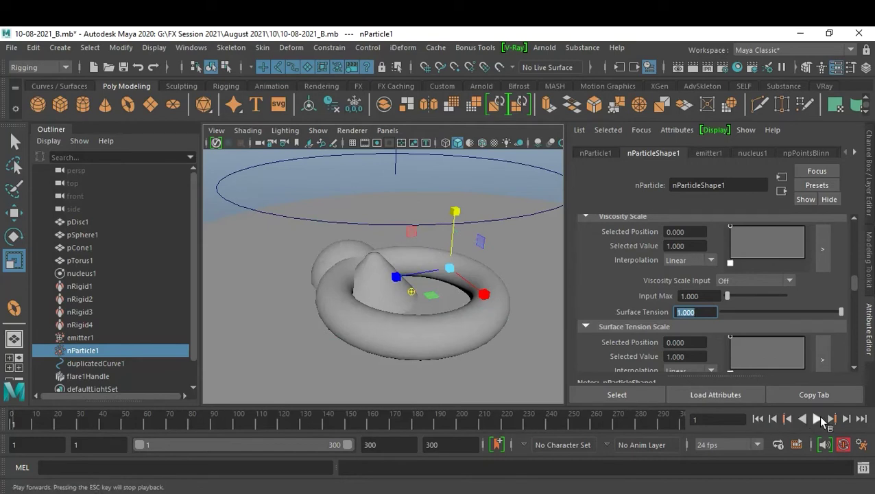
{"action": "left_click", "coordinate": [819, 419]}
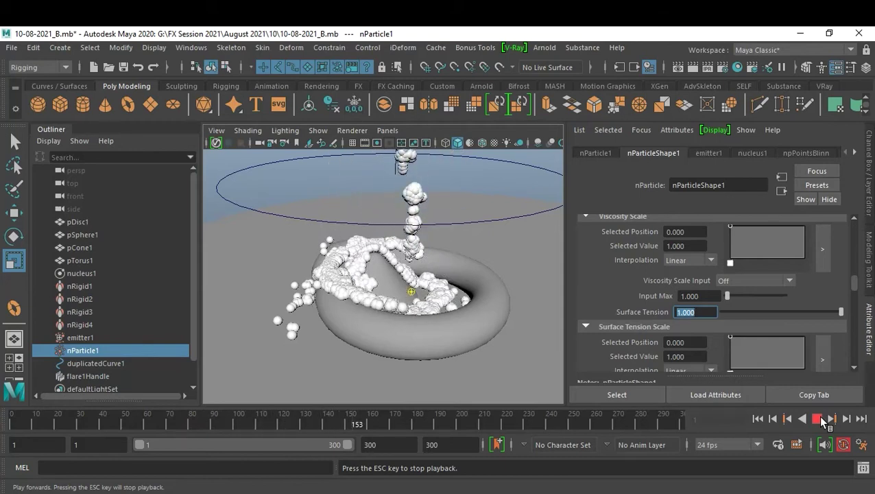
{"action": "left_click", "coordinate": [819, 418]}
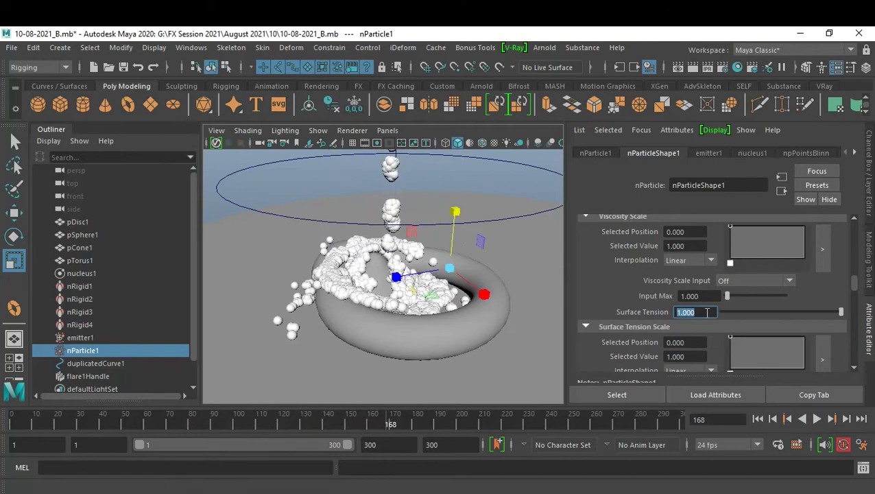
{"action": "type", "text": ".2"}
{"action": "type", "text": "0.200"}
{"action": "key", "text": "Return"}
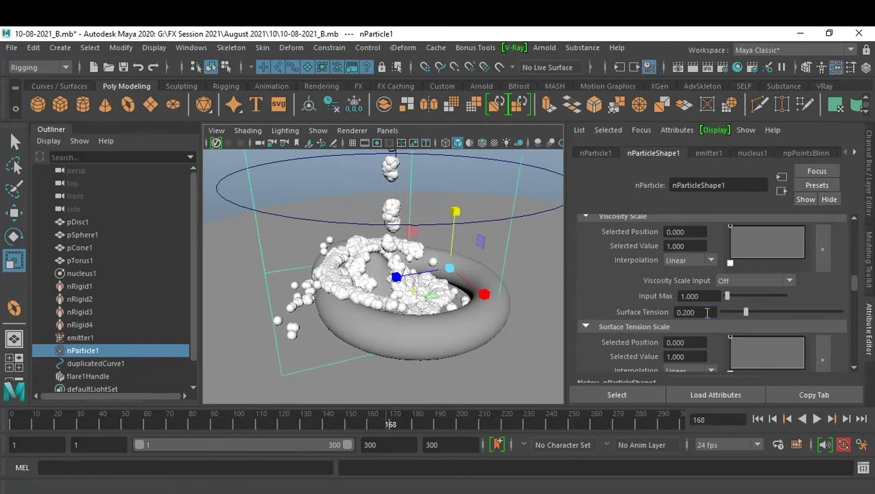
{"action": "left_click", "coordinate": [789, 415]}
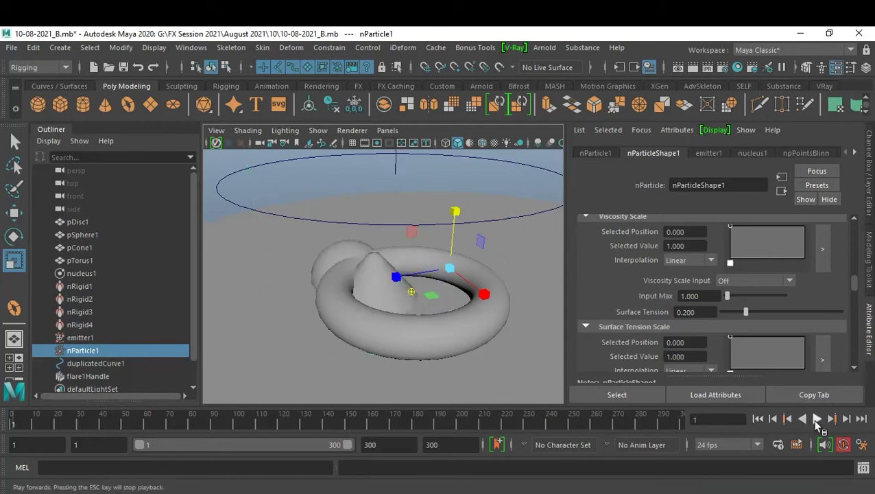
Play the Surface Tension 0.2 liquid and stop at frame 217 once it clumps over the torus
{"action": "left_click", "coordinate": [816, 419]}
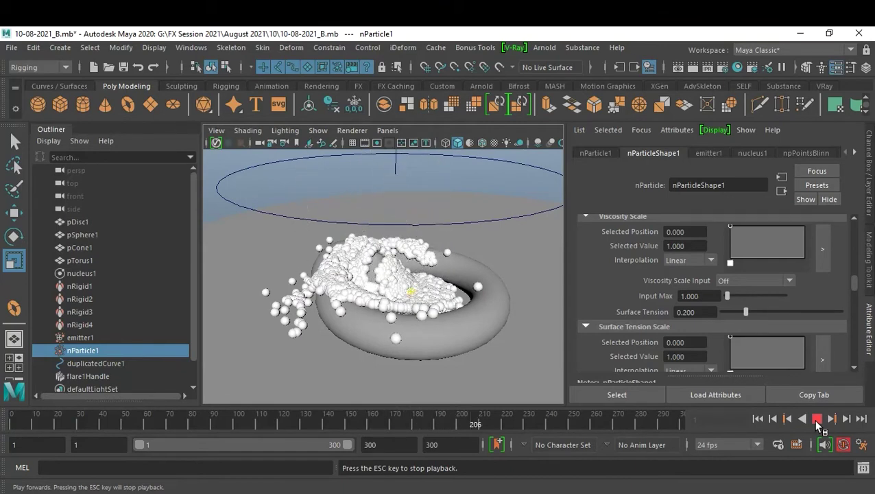
{"action": "left_click", "coordinate": [816, 418]}
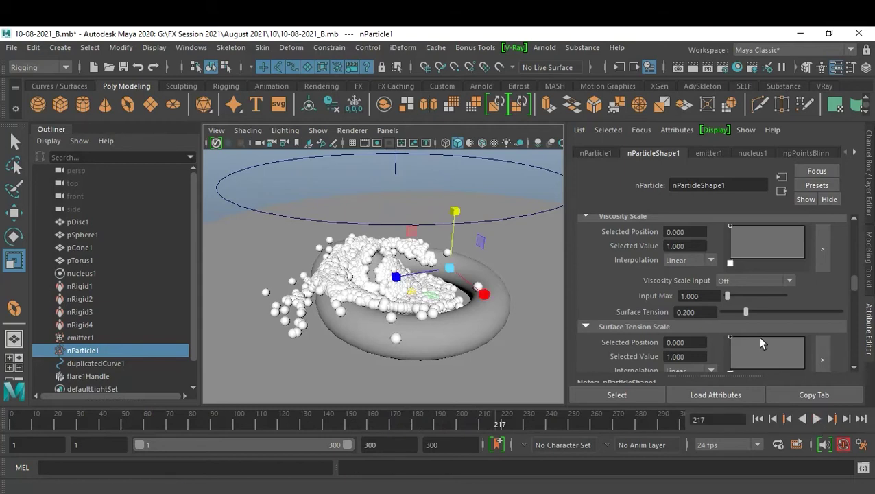
{"action": "scroll", "coordinate": [766, 336], "scroll_direction": "up", "scroll_amount": 1}
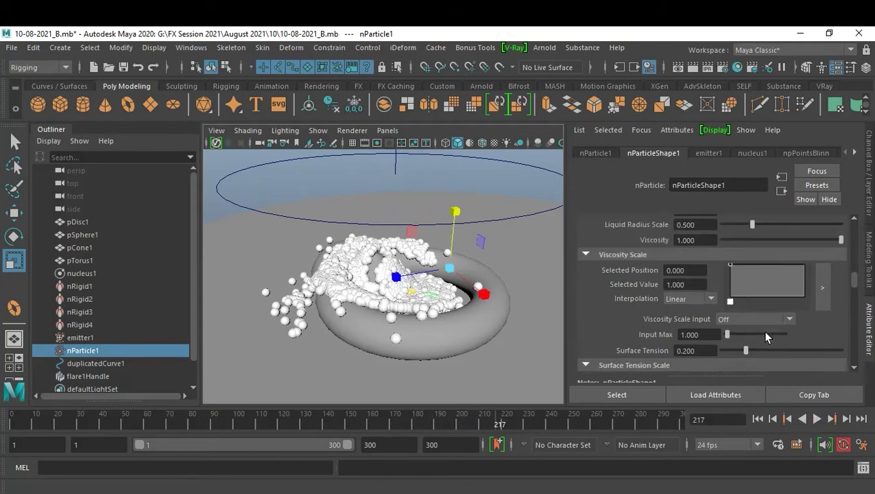
{"action": "scroll", "coordinate": [765, 332], "scroll_direction": "up", "scroll_amount": 1}
{"action": "scroll", "coordinate": [765, 332], "scroll_direction": "up", "scroll_amount": 2}
{"action": "scroll", "coordinate": [764, 331], "scroll_direction": "up", "scroll_amount": 2}
{"action": "scroll", "coordinate": [765, 332], "scroll_direction": "up", "scroll_amount": 2}
{"action": "scroll", "coordinate": [766, 335], "scroll_direction": "up", "scroll_amount": 2}
{"action": "scroll", "coordinate": [765, 334], "scroll_direction": "up", "scroll_amount": 2}
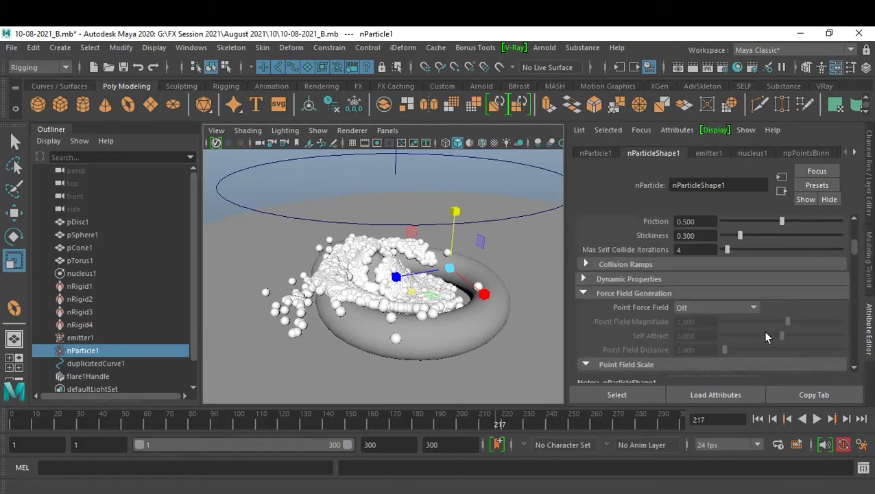
{"action": "scroll", "coordinate": [766, 335], "scroll_direction": "up", "scroll_amount": 2}
{"action": "scroll", "coordinate": [766, 336], "scroll_direction": "up", "scroll_amount": 2}
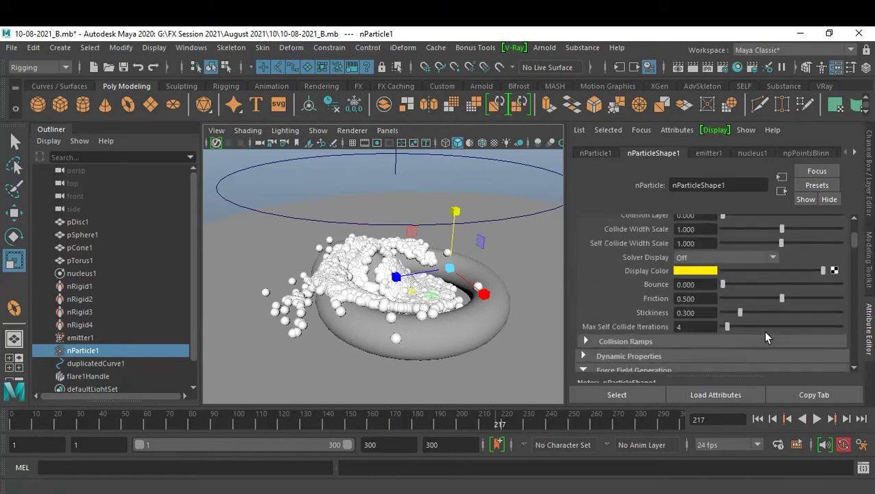
{"action": "scroll", "coordinate": [766, 336], "scroll_direction": "down", "scroll_amount": 2}
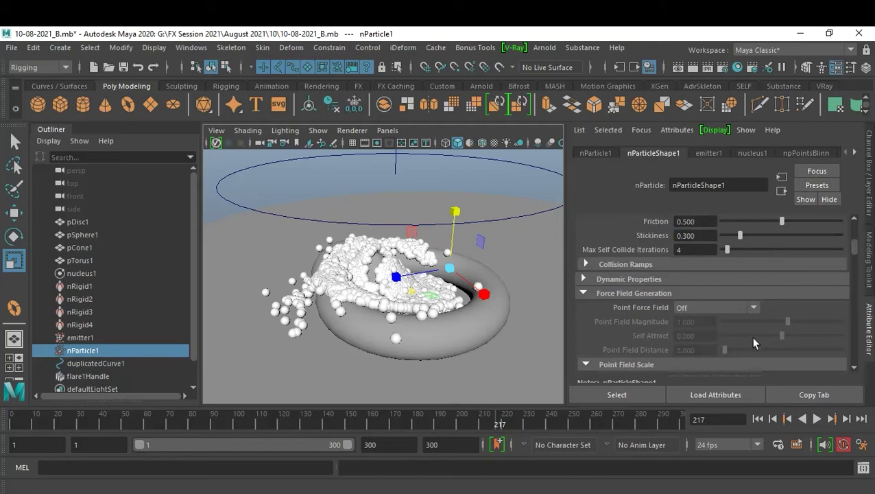
Set the particles' Drag to 0.1 in Dynamic Properties
{"action": "left_click", "coordinate": [627, 279]}
{"action": "scroll", "coordinate": [700, 344], "scroll_direction": "down", "scroll_amount": 1}
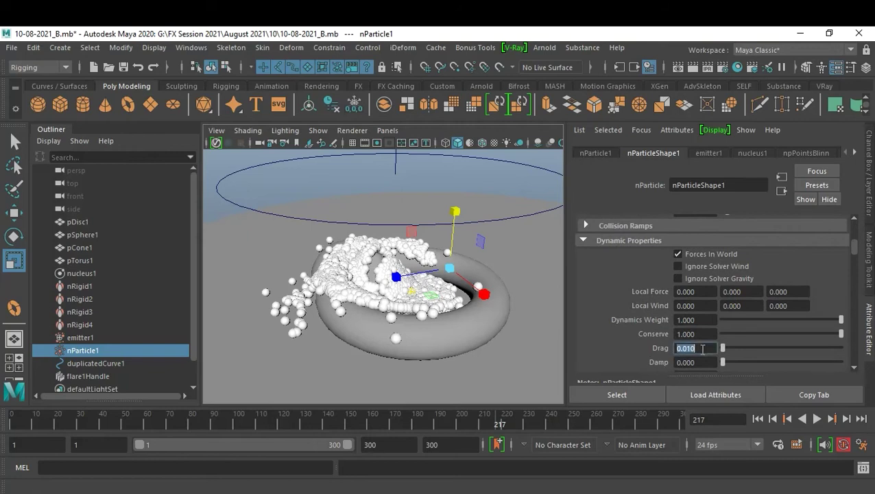
{"action": "type", "text": "0.100"}
{"action": "key", "text": "Return"}
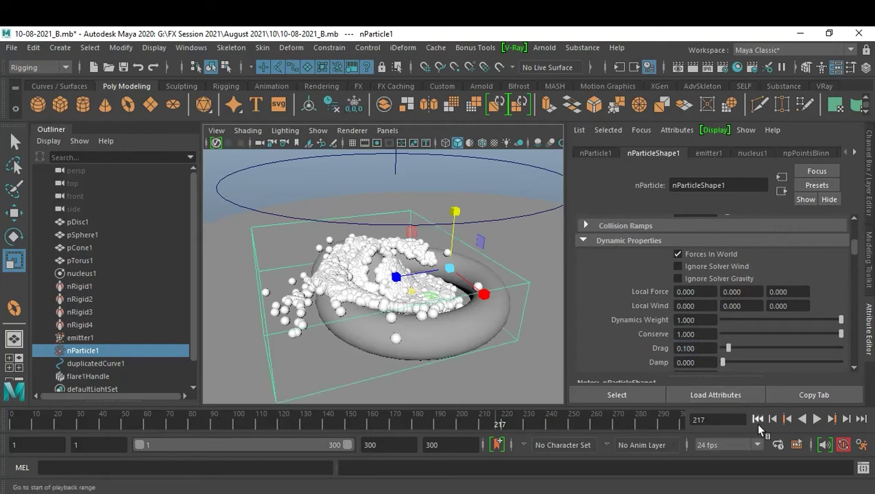
Replay the liquid from the start and stop at frame 297
{"action": "left_click", "coordinate": [758, 419]}
{"action": "left_click", "coordinate": [816, 419]}
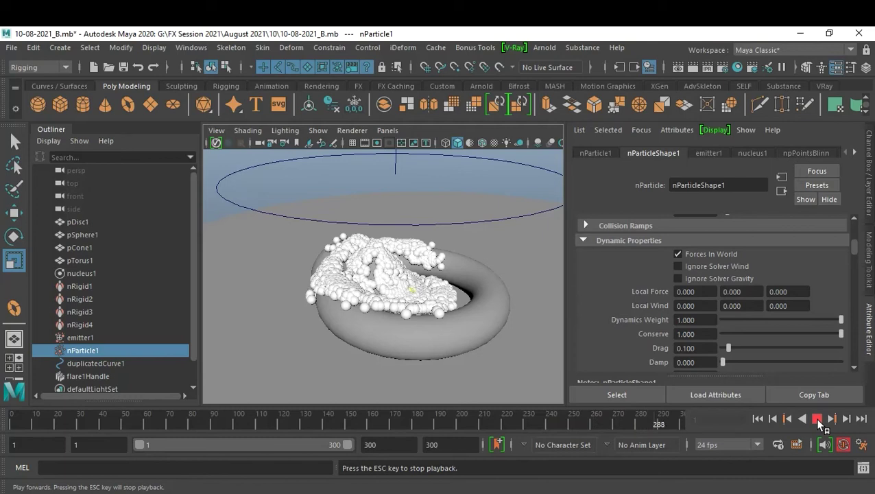
{"action": "left_click", "coordinate": [817, 419]}
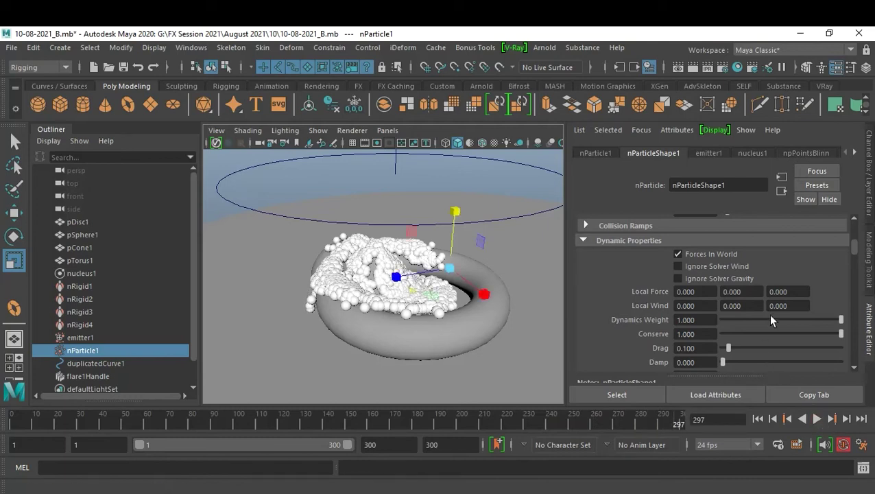
Review the nParticleShape1 attributes, then select nucleus1 in the Outliner
{"action": "scroll", "coordinate": [781, 320], "scroll_direction": "down", "scroll_amount": 1}
{"action": "scroll", "coordinate": [781, 320], "scroll_direction": "down", "scroll_amount": 1}
{"action": "scroll", "coordinate": [781, 320], "scroll_direction": "down", "scroll_amount": 1}
{"action": "scroll", "coordinate": [781, 320], "scroll_direction": "down", "scroll_amount": 1}
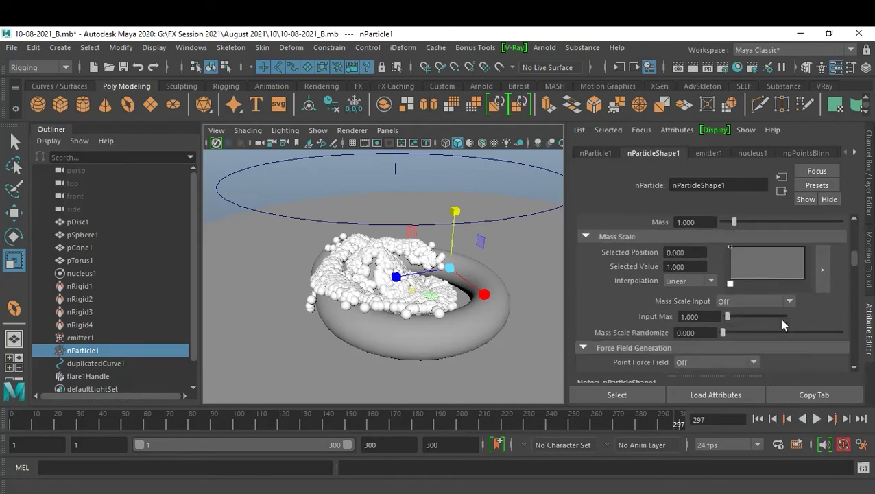
{"action": "scroll", "coordinate": [781, 320], "scroll_direction": "up", "scroll_amount": 1}
{"action": "scroll", "coordinate": [782, 321], "scroll_direction": "up", "scroll_amount": 1}
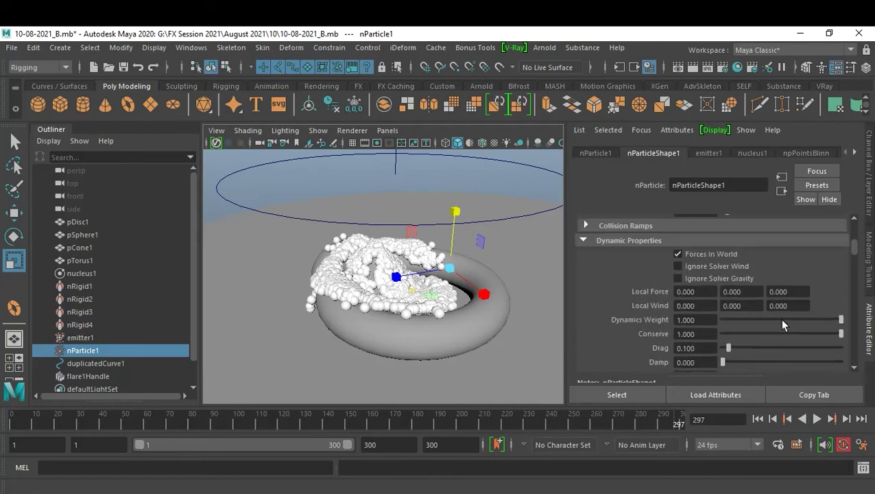
{"action": "scroll", "coordinate": [782, 320], "scroll_direction": "up", "scroll_amount": 1}
{"action": "scroll", "coordinate": [781, 320], "scroll_direction": "up", "scroll_amount": 1}
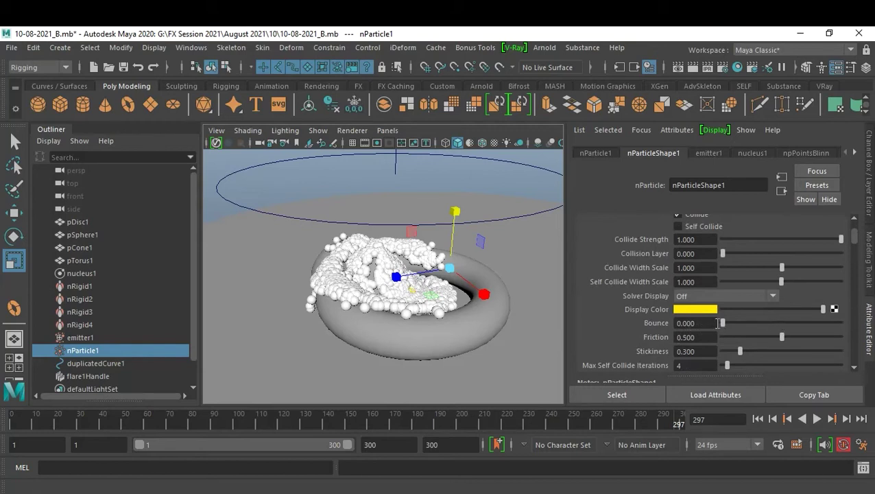
{"action": "scroll", "coordinate": [753, 316], "scroll_direction": "up", "scroll_amount": 1}
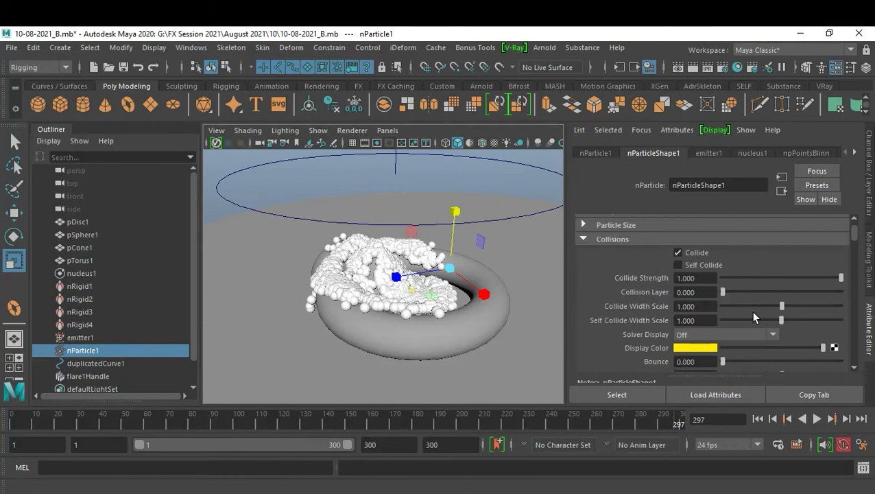
{"action": "scroll", "coordinate": [753, 316], "scroll_direction": "down", "scroll_amount": 3}
{"action": "scroll", "coordinate": [752, 316], "scroll_direction": "down", "scroll_amount": 4}
{"action": "scroll", "coordinate": [752, 316], "scroll_direction": "down", "scroll_amount": 4}
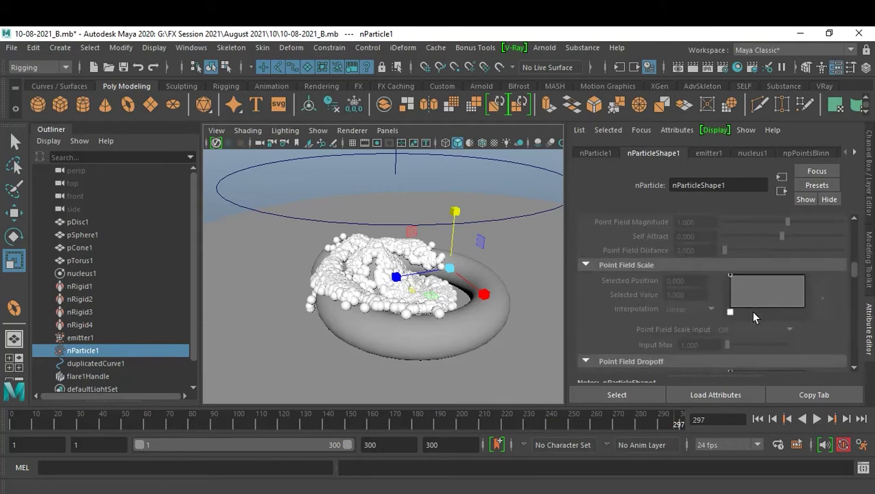
{"action": "scroll", "coordinate": [753, 316], "scroll_direction": "down", "scroll_amount": 3}
{"action": "scroll", "coordinate": [753, 316], "scroll_direction": "down", "scroll_amount": 4}
{"action": "scroll", "coordinate": [753, 316], "scroll_direction": "down", "scroll_amount": 3}
{"action": "scroll", "coordinate": [753, 316], "scroll_direction": "down", "scroll_amount": 3}
{"action": "scroll", "coordinate": [753, 316], "scroll_direction": "down", "scroll_amount": 1}
{"action": "left_click", "coordinate": [93, 273]}
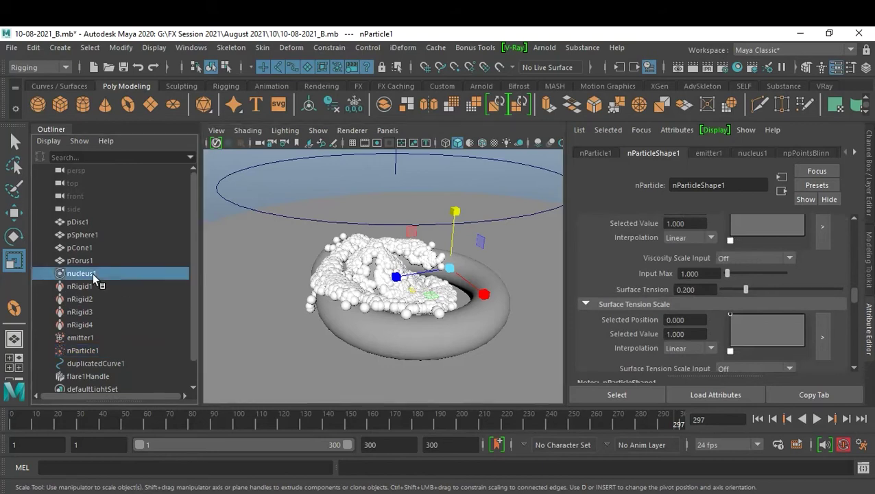
Scroll to the nucleus1 Solver Attributes and replay the simulation, stopping at frame 213
{"action": "scroll", "coordinate": [703, 343], "scroll_direction": "down", "scroll_amount": 3}
{"action": "scroll", "coordinate": [704, 343], "scroll_direction": "down", "scroll_amount": 2}
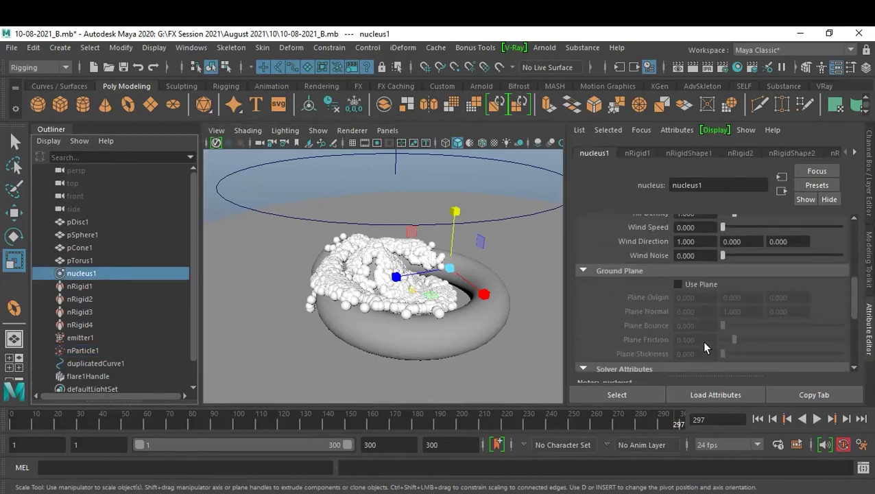
{"action": "scroll", "coordinate": [703, 343], "scroll_direction": "down", "scroll_amount": 1}
{"action": "scroll", "coordinate": [704, 344], "scroll_direction": "down", "scroll_amount": 1}
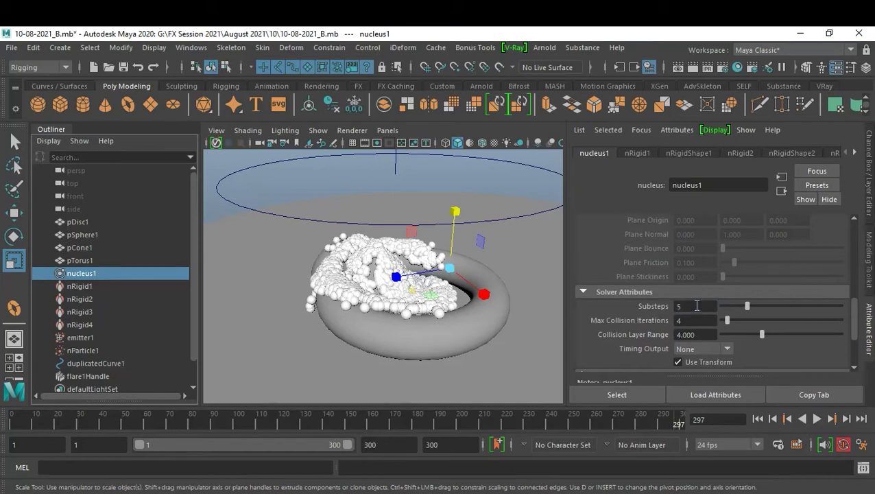
{"action": "left_click", "coordinate": [758, 419]}
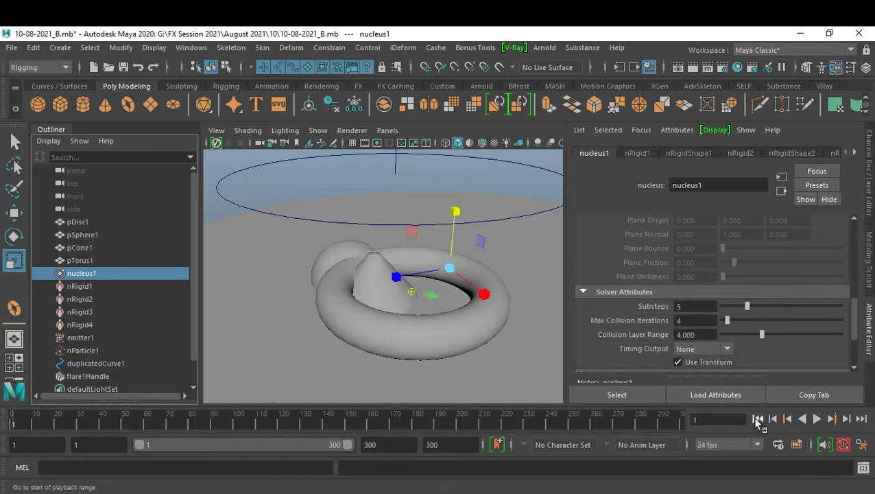
{"action": "left_click", "coordinate": [817, 418]}
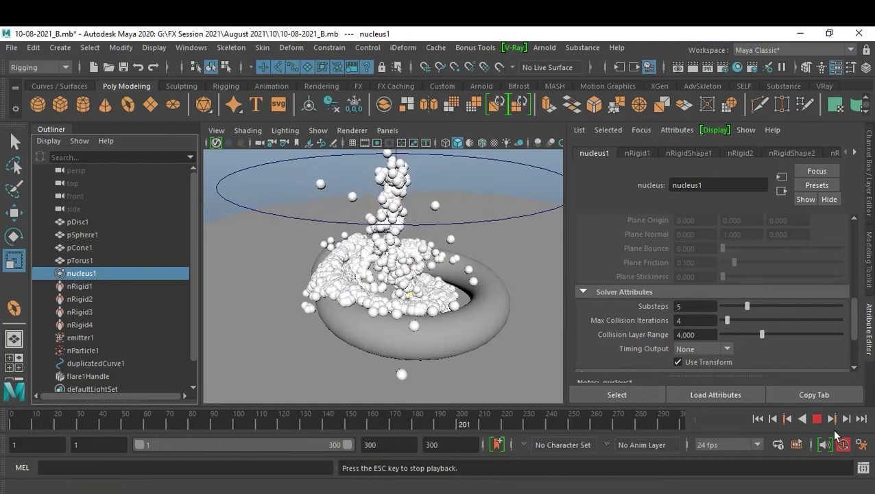
{"action": "left_click", "coordinate": [815, 418]}
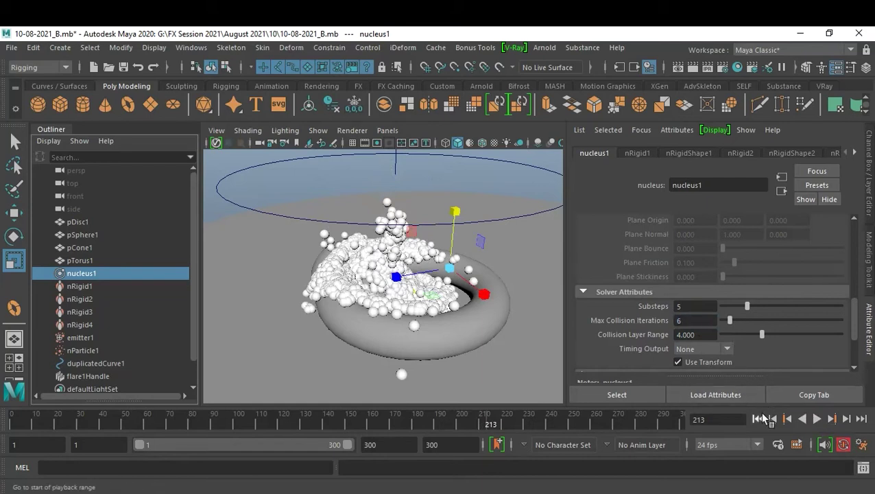
Replay with Max Collision Iterations 6 to frame 170, then reselect nParticle1
{"action": "left_click", "coordinate": [757, 419]}
{"action": "left_click", "coordinate": [816, 418]}
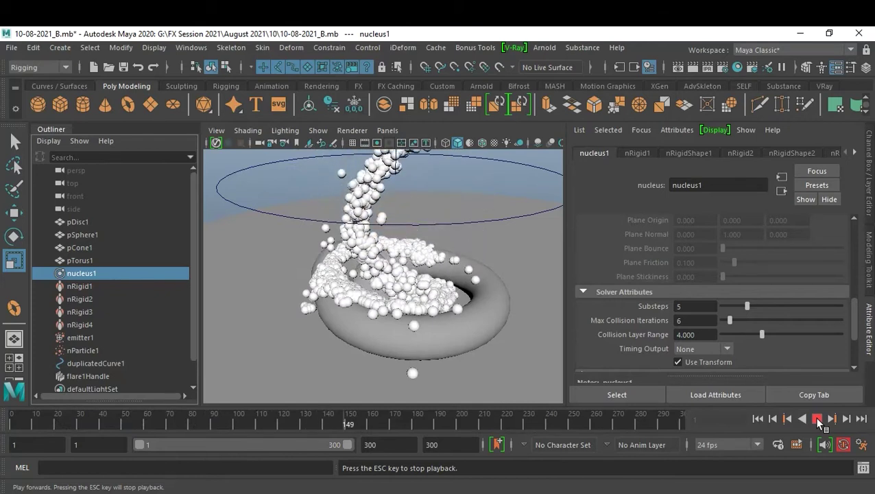
{"action": "left_click", "coordinate": [817, 419]}
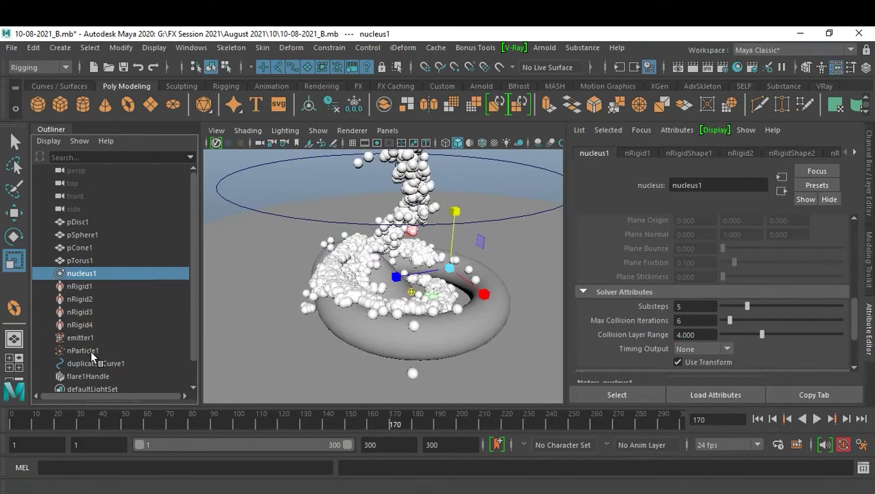
{"action": "left_click", "coordinate": [82, 351]}
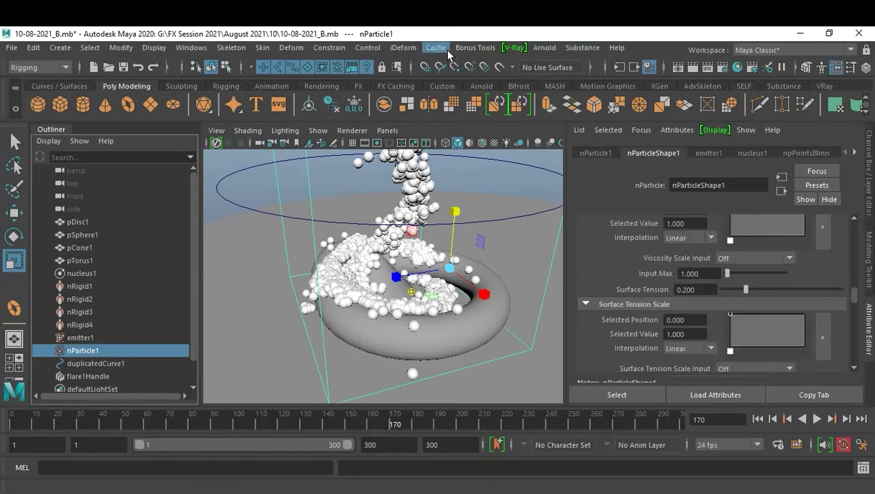
Switch to the FX menu set and create a Turbulence field with magnitude 15
{"action": "left_click", "coordinate": [66, 67]}
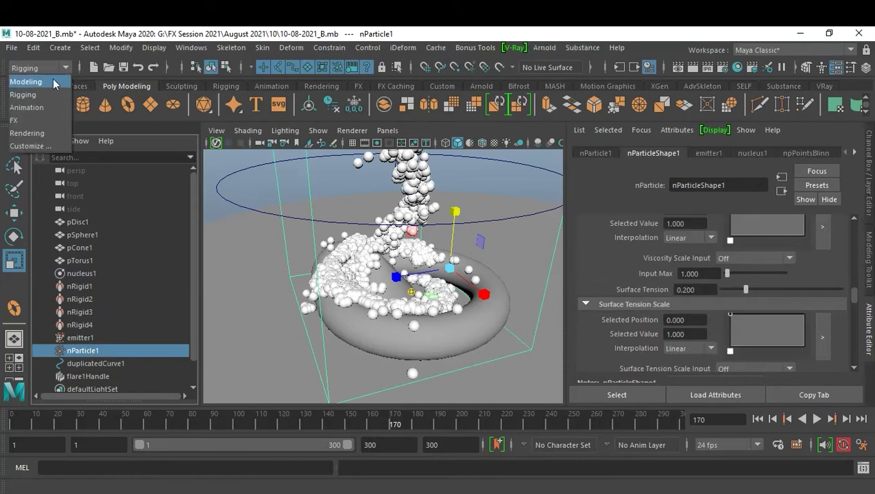
{"action": "left_click", "coordinate": [43, 116]}
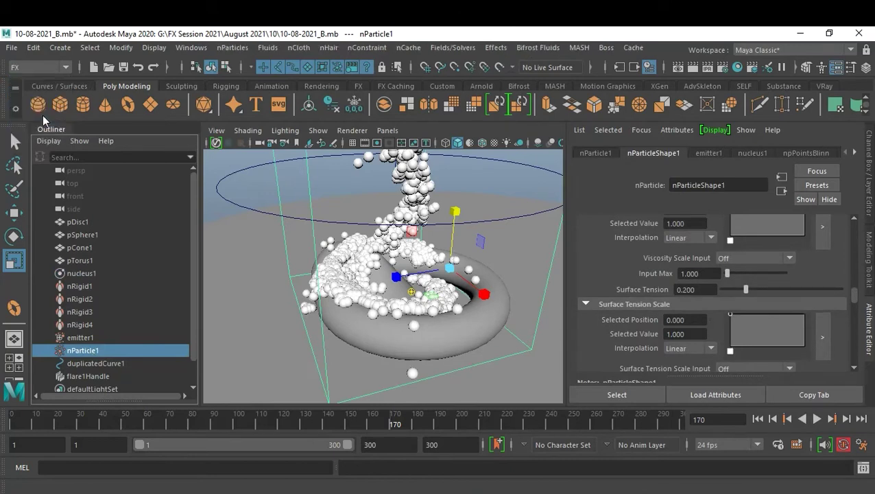
{"action": "left_click", "coordinate": [448, 47]}
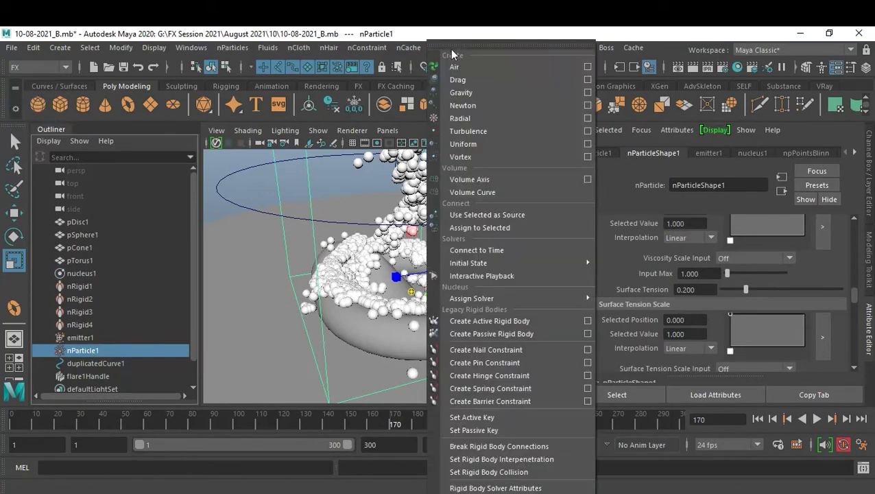
{"action": "left_click", "coordinate": [588, 131]}
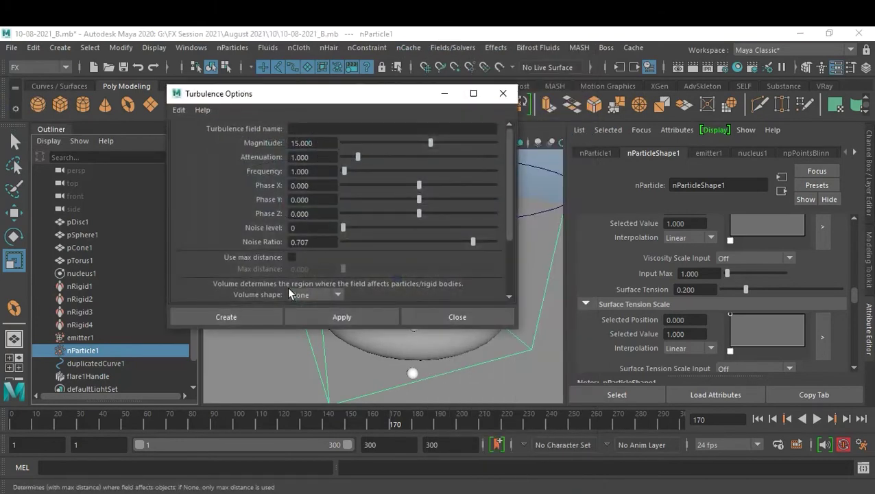
{"action": "left_click", "coordinate": [256, 317]}
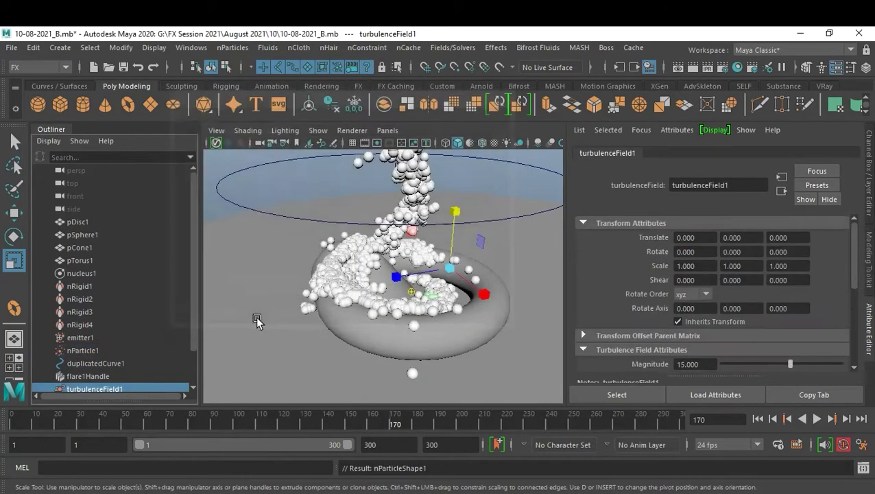
Move the turbulence field above the torus to Y 4.539, Z 3.108 and replay from frame 1
{"action": "key", "text": "w"}
{"action": "mouse_move", "coordinate": [438, 273]}
{"action": "left_mouse_down"}
{"action": "mouse_move", "coordinate": [342, 283]}
{"action": "mouse_move", "coordinate": [382, 267]}
{"action": "left_mouse_up"}
{"action": "left_click_drag", "start_coordinate": [394, 227], "coordinate": [409, 128]}
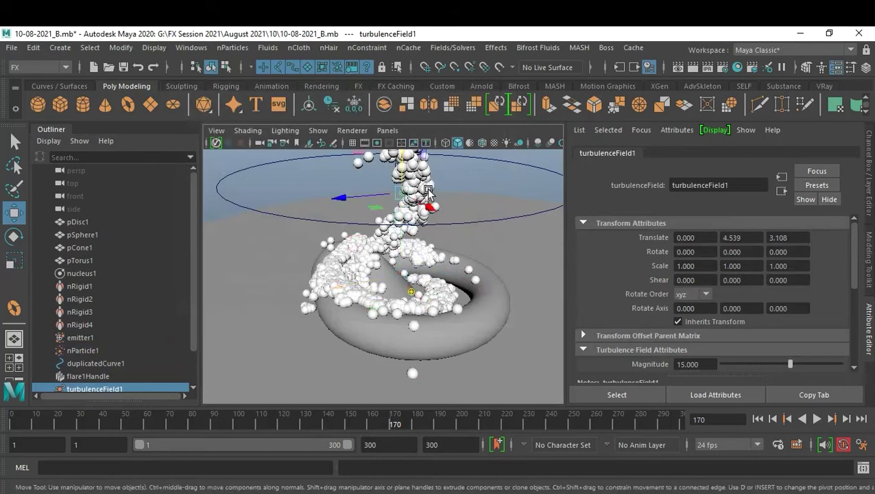
{"action": "left_click", "coordinate": [758, 419]}
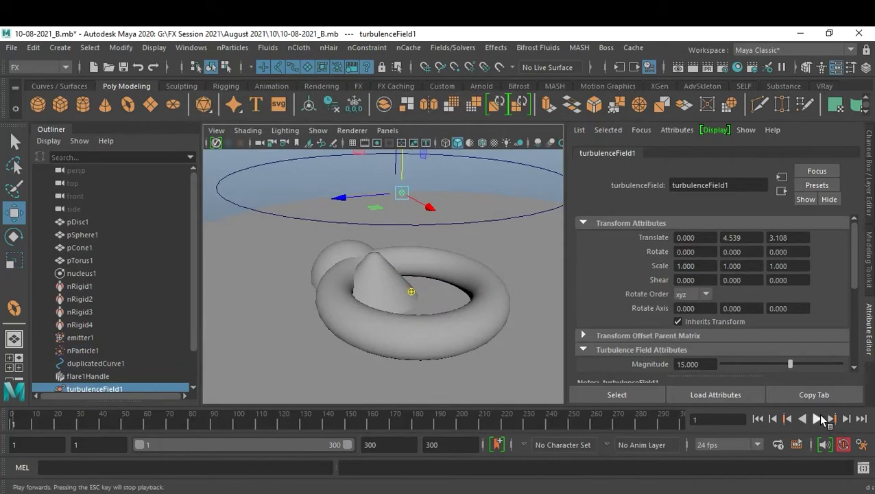
{"action": "left_click", "coordinate": [817, 418]}
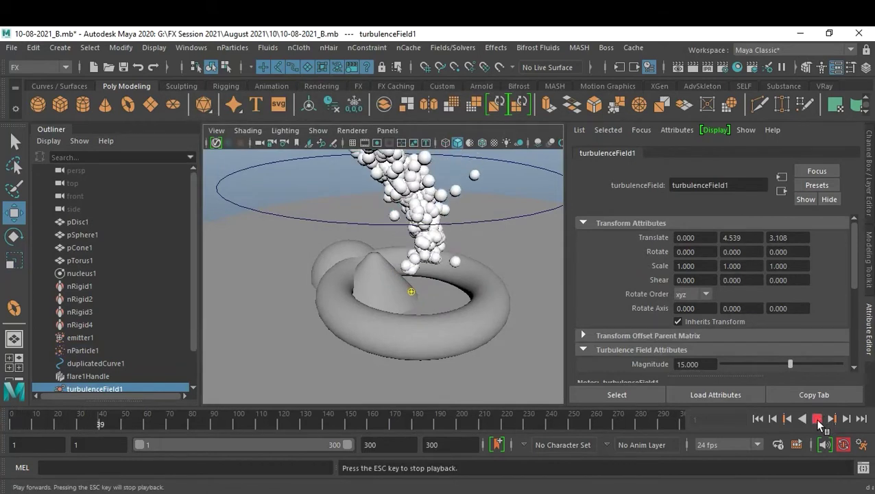
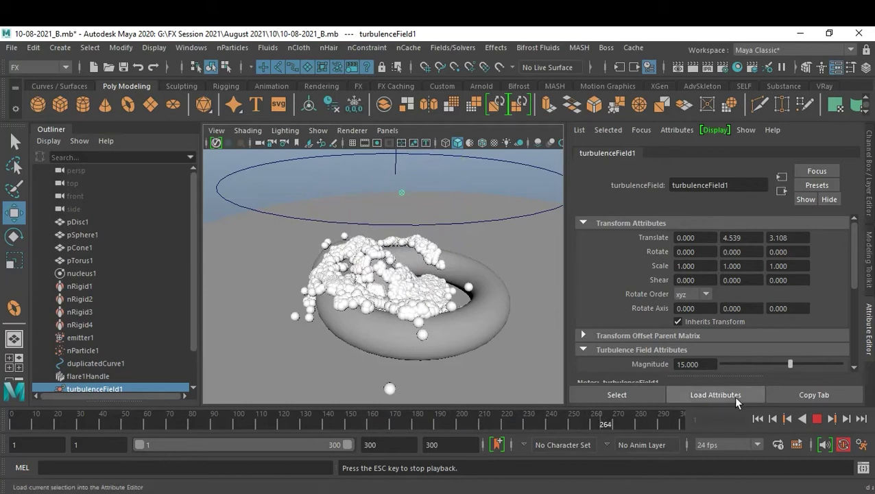
Stop the running particle simulation playback
{"action": "left_click", "coordinate": [816, 418]}
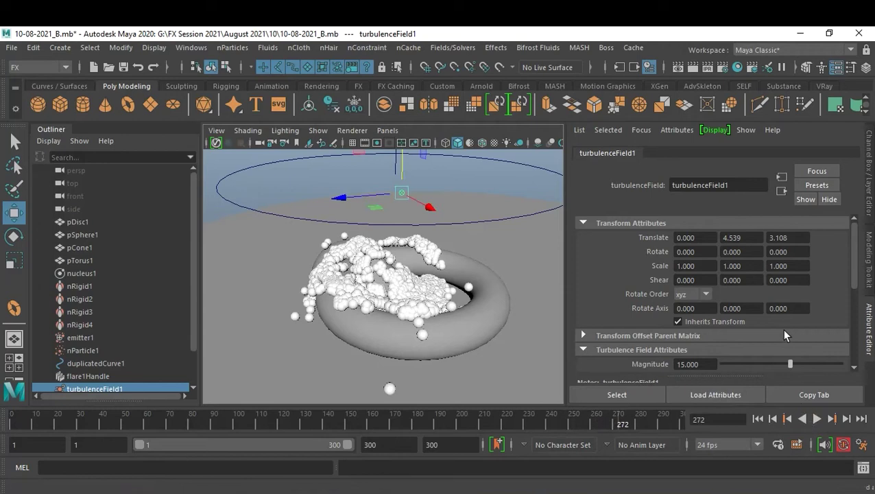
{"action": "scroll", "coordinate": [753, 312], "scroll_direction": "down", "scroll_amount": 2}
{"action": "scroll", "coordinate": [753, 312], "scroll_direction": "down", "scroll_amount": 4}
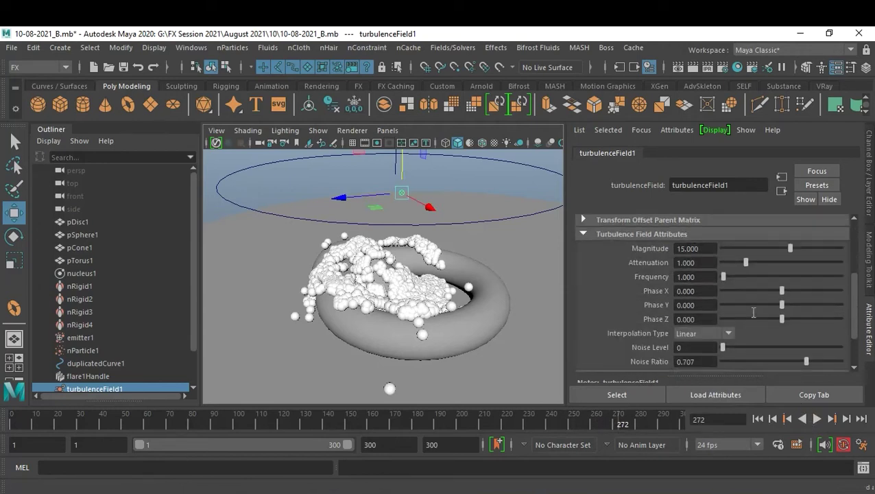
{"action": "scroll", "coordinate": [753, 311], "scroll_direction": "down", "scroll_amount": 2}
{"action": "scroll", "coordinate": [753, 311], "scroll_direction": "down", "scroll_amount": 1}
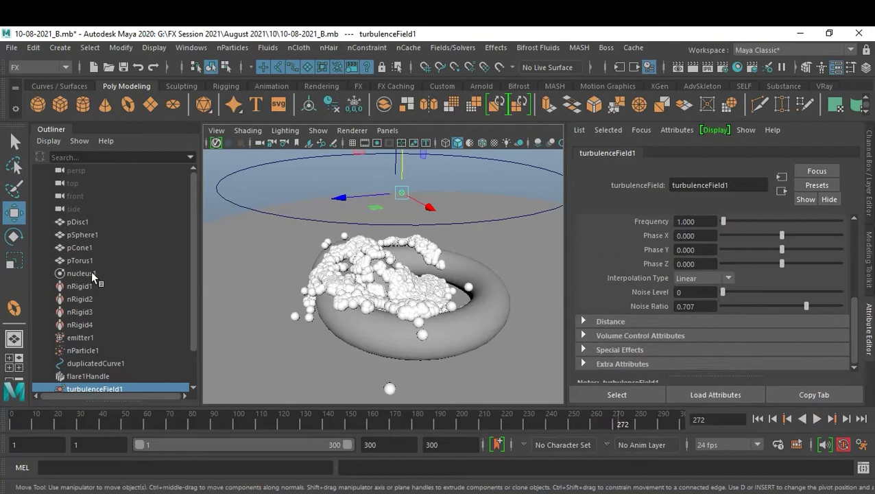
{"action": "scroll", "coordinate": [113, 331], "scroll_direction": "down", "scroll_amount": 1}
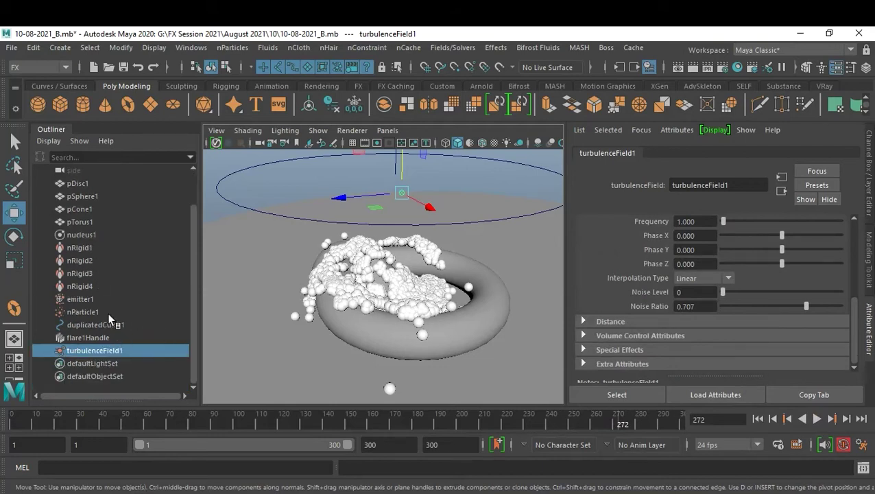
Select emitter1 and show nParticleShape1's Liquid Simulation settings (Incompressibility 10, Rest Density 2)
{"action": "left_click", "coordinate": [79, 299]}
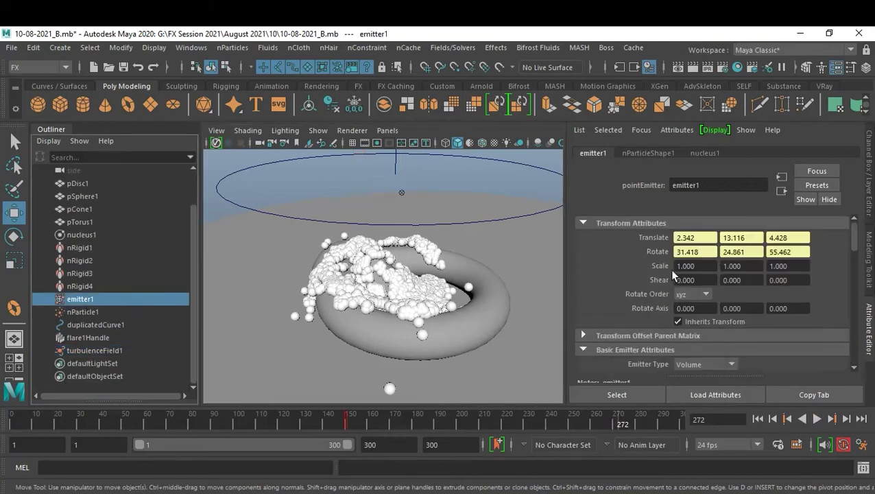
{"action": "scroll", "coordinate": [763, 273], "scroll_direction": "down", "scroll_amount": 3}
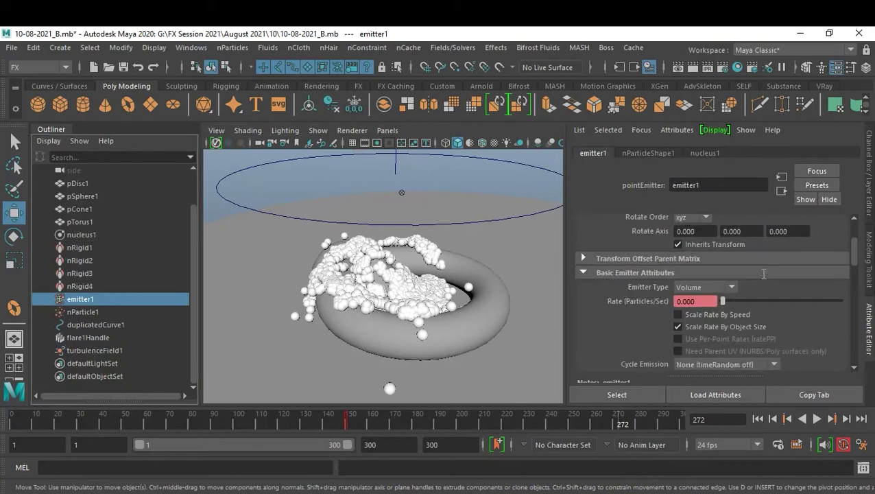
{"action": "left_click", "coordinate": [637, 149]}
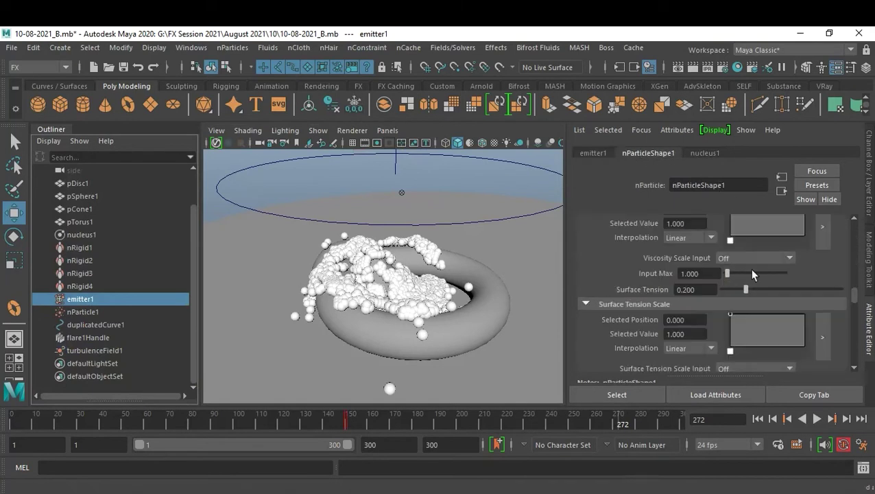
{"action": "scroll", "coordinate": [787, 260], "scroll_direction": "down", "scroll_amount": 3}
{"action": "scroll", "coordinate": [787, 260], "scroll_direction": "down", "scroll_amount": 1}
{"action": "scroll", "coordinate": [787, 260], "scroll_direction": "down", "scroll_amount": 2}
{"action": "scroll", "coordinate": [787, 260], "scroll_direction": "down", "scroll_amount": 2}
{"action": "scroll", "coordinate": [787, 259], "scroll_direction": "down", "scroll_amount": 2}
{"action": "scroll", "coordinate": [787, 260], "scroll_direction": "down", "scroll_amount": 3}
{"action": "scroll", "coordinate": [787, 260], "scroll_direction": "down", "scroll_amount": 3}
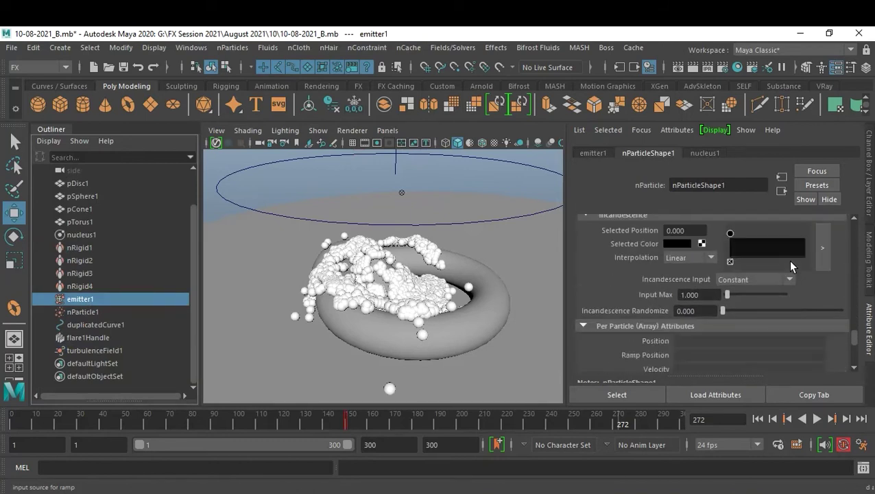
{"action": "scroll", "coordinate": [787, 260], "scroll_direction": "down", "scroll_amount": 3}
{"action": "scroll", "coordinate": [787, 260], "scroll_direction": "up", "scroll_amount": 5}
{"action": "scroll", "coordinate": [790, 262], "scroll_direction": "up", "scroll_amount": 3}
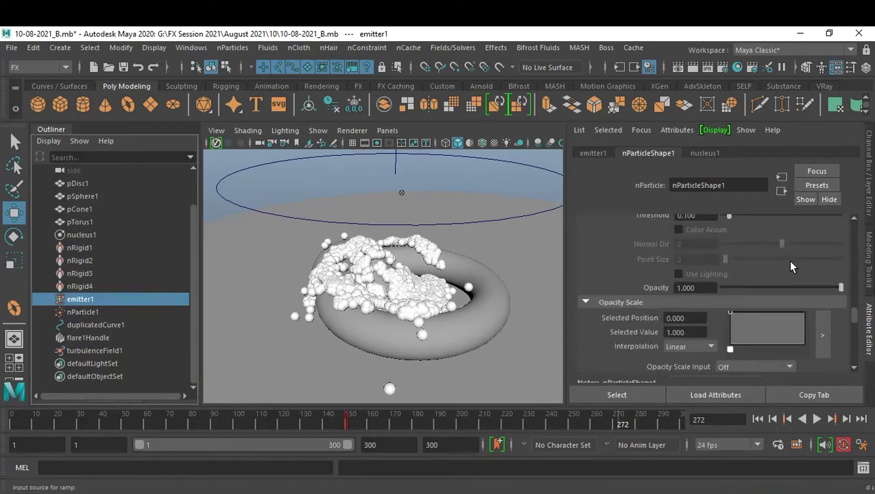
{"action": "scroll", "coordinate": [789, 262], "scroll_direction": "down", "scroll_amount": 1}
{"action": "scroll", "coordinate": [790, 262], "scroll_direction": "up", "scroll_amount": 4}
{"action": "scroll", "coordinate": [790, 261], "scroll_direction": "up", "scroll_amount": 2}
{"action": "scroll", "coordinate": [790, 261], "scroll_direction": "up", "scroll_amount": 2}
{"action": "scroll", "coordinate": [789, 262], "scroll_direction": "up", "scroll_amount": 2}
{"action": "scroll", "coordinate": [790, 262], "scroll_direction": "up", "scroll_amount": 2}
{"action": "scroll", "coordinate": [790, 262], "scroll_direction": "down", "scroll_amount": 2}
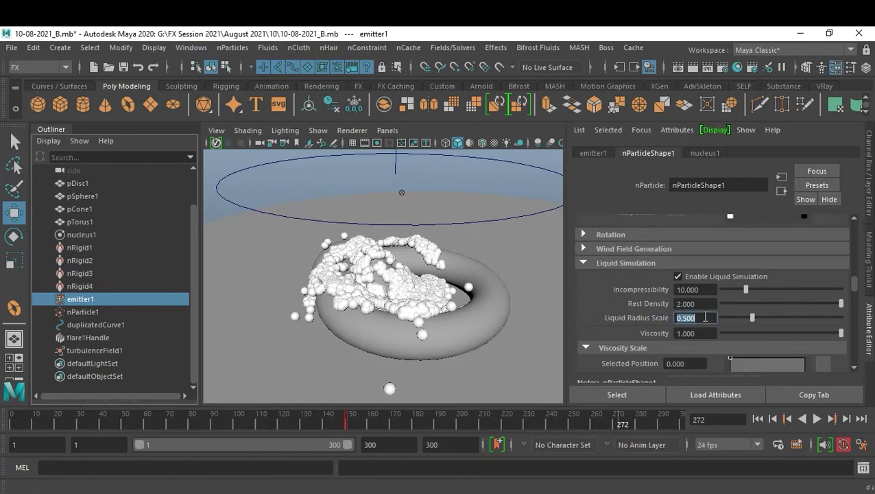
{"action": "type", "text": "0.100"}
Set Liquid Radius Scale to 0.1 and play the simulation from frame 1
{"action": "key", "text": "Return"}
{"action": "left_click", "coordinate": [763, 420]}
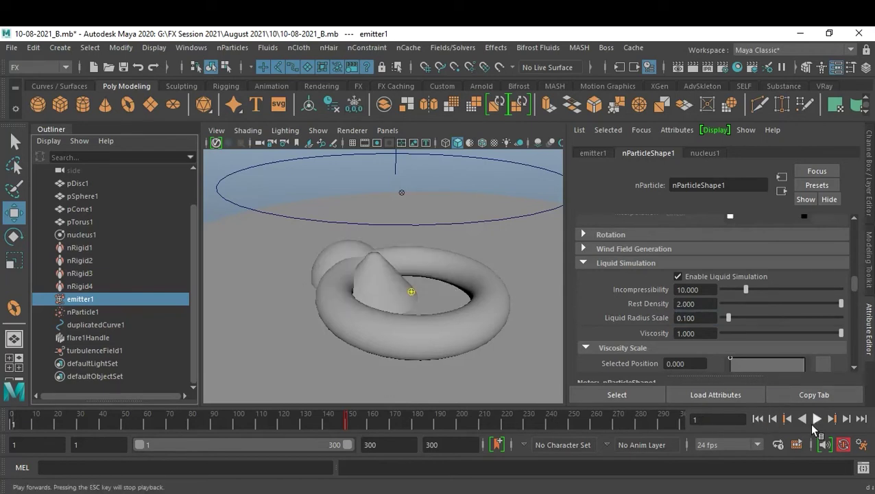
{"action": "left_click", "coordinate": [817, 419]}
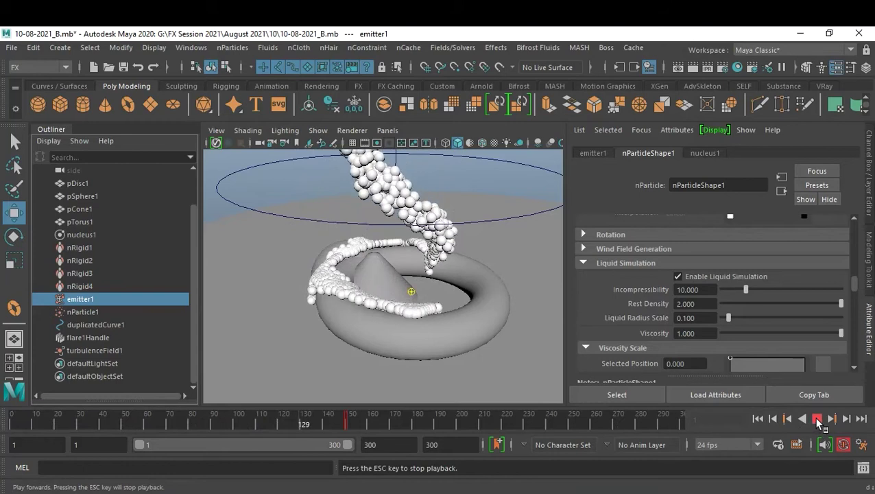
{"action": "left_click", "coordinate": [816, 419]}
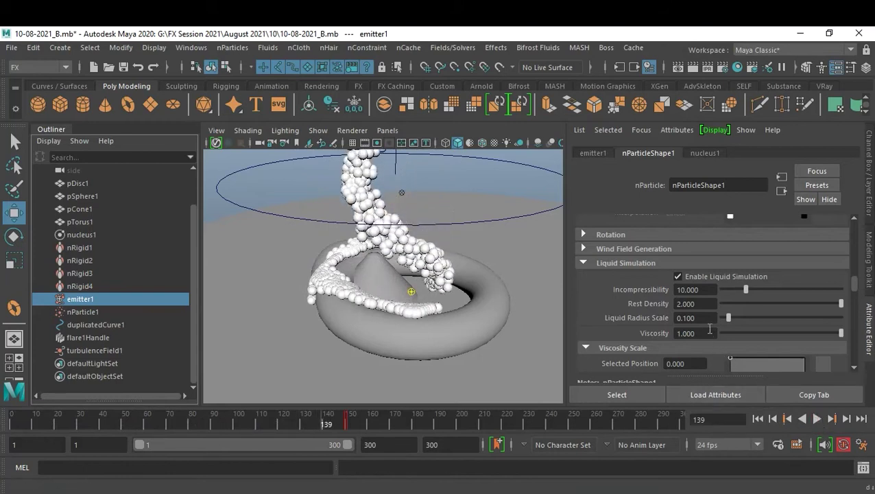
Change Liquid Radius Scale to 1.0 and replay the simulation from the start to frame 248
{"action": "left_click", "coordinate": [707, 317]}
{"action": "type", "text": "1.000"}
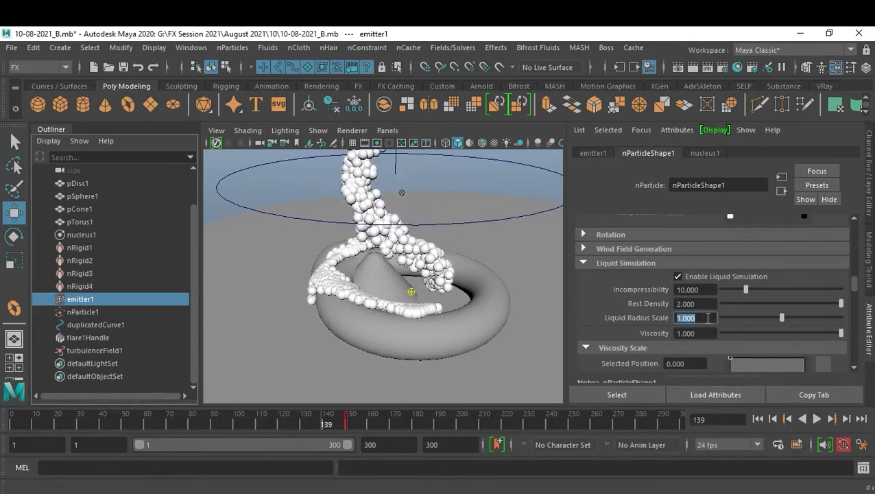
{"action": "key", "text": "Return"}
{"action": "left_click", "coordinate": [757, 419]}
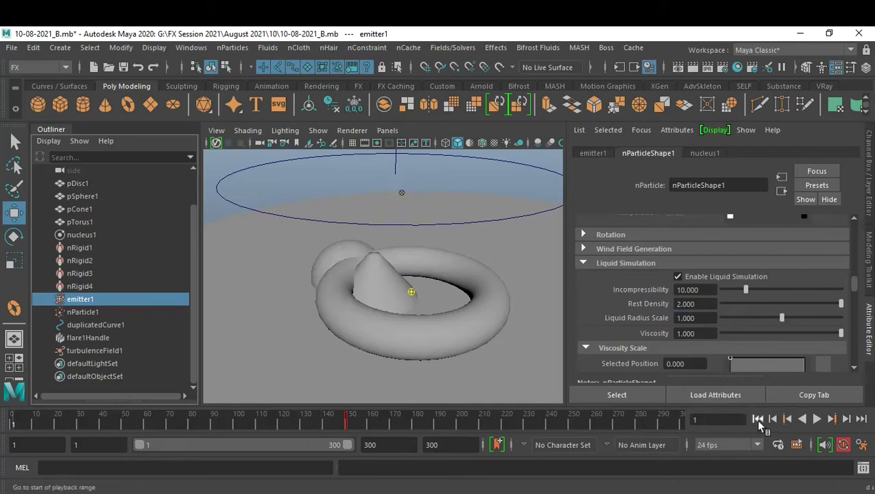
{"action": "left_click", "coordinate": [816, 419]}
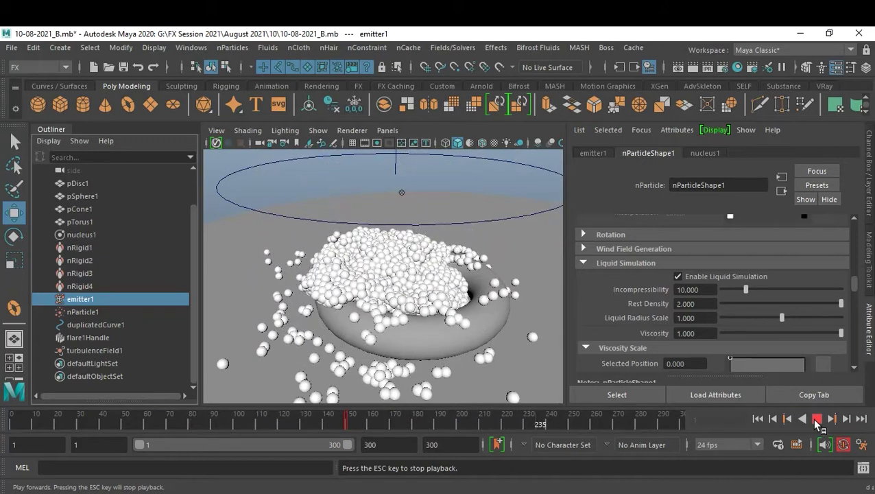
{"action": "left_click", "coordinate": [816, 419]}
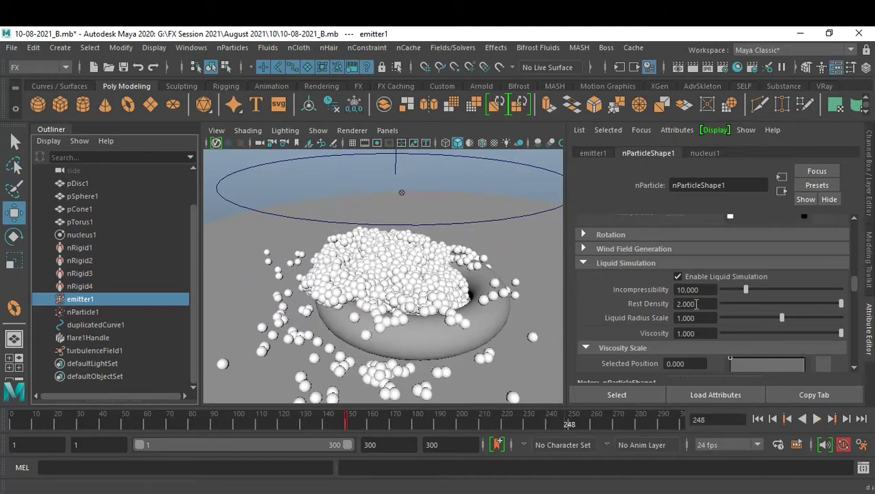
Set Liquid Radius Scale to 0.5 and rewind to frame 1
{"action": "left_click", "coordinate": [701, 319]}
{"action": "type", "text": "0.500"}
{"action": "key", "text": "Return"}
{"action": "left_click", "coordinate": [758, 419]}
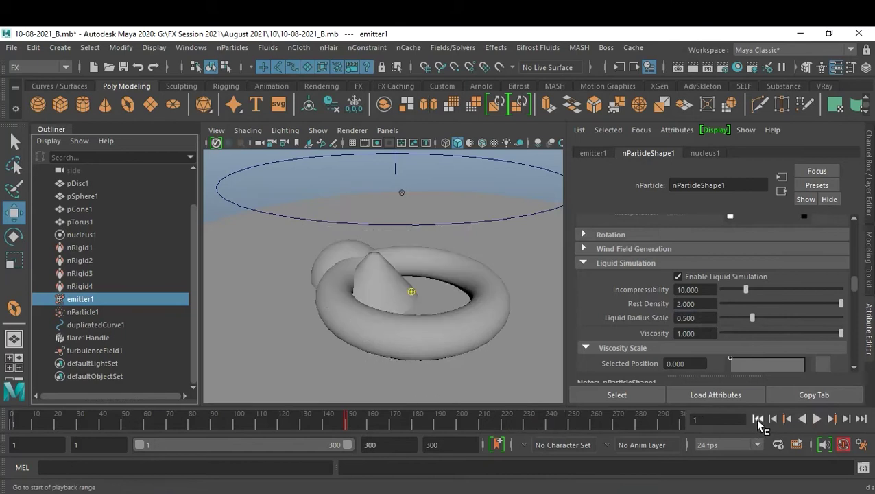
Play the 0.5-radius simulation to frame 231 and save the scene
{"action": "left_click", "coordinate": [816, 419]}
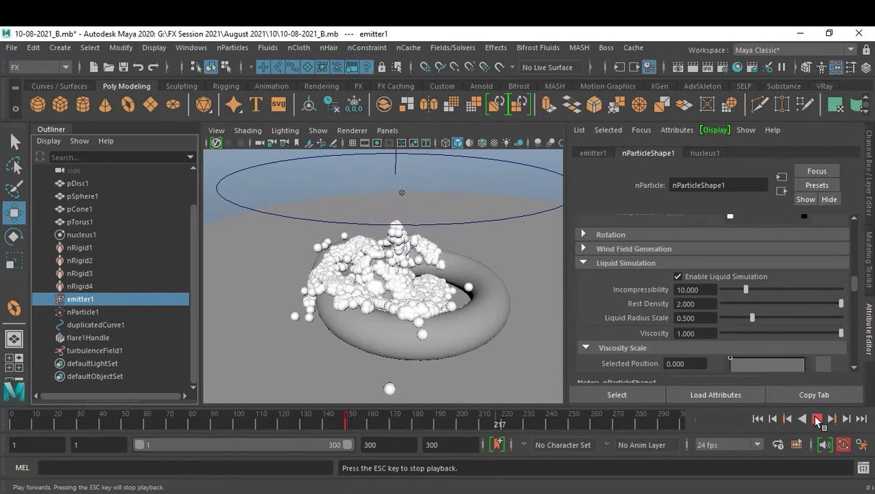
{"action": "left_click", "coordinate": [817, 419]}
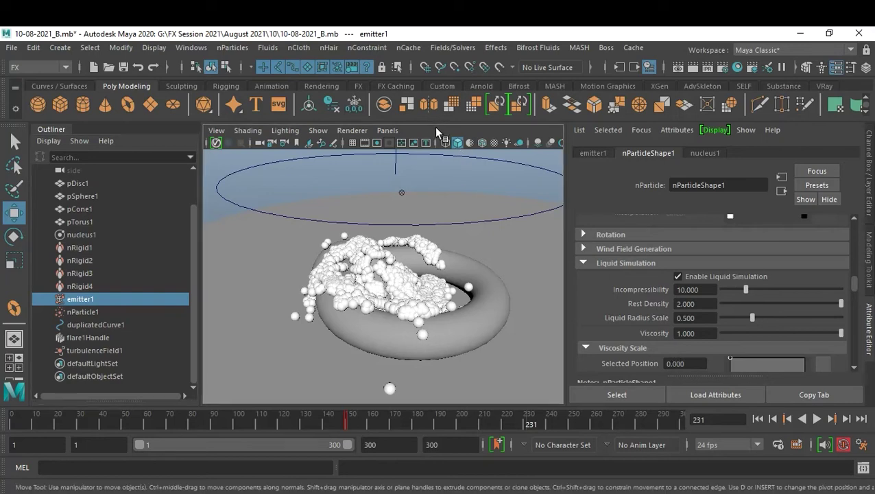
{"action": "key", "text": "ctrl+s"}
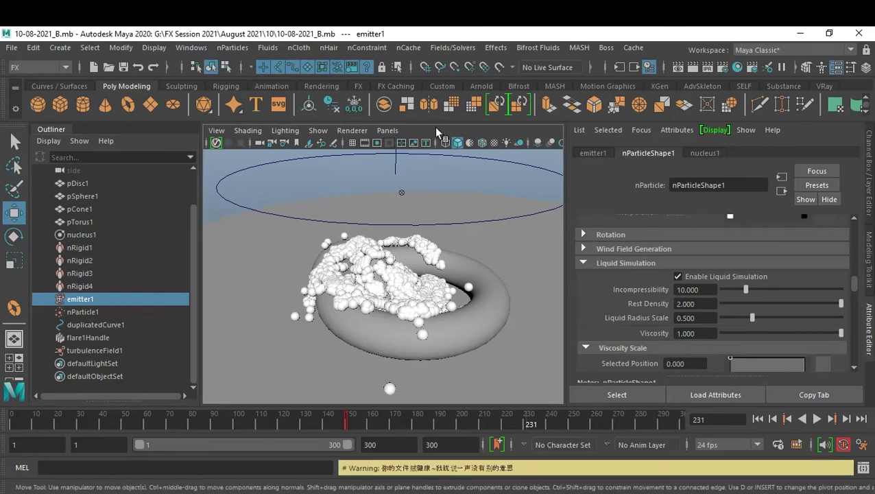
{"action": "key", "text": "ctrl+shift+s"}
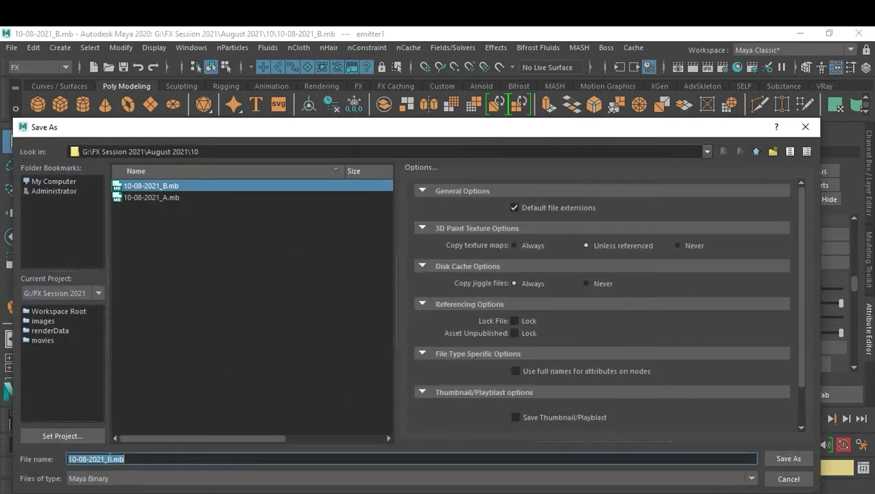
Save the scene as 10-08-2021_C.mb by changing the version letter to C
{"action": "left_click_drag", "start_coordinate": [107, 459], "coordinate": [172, 464]}
{"action": "type", "text": "C"}
{"action": "key", "text": "Return"}
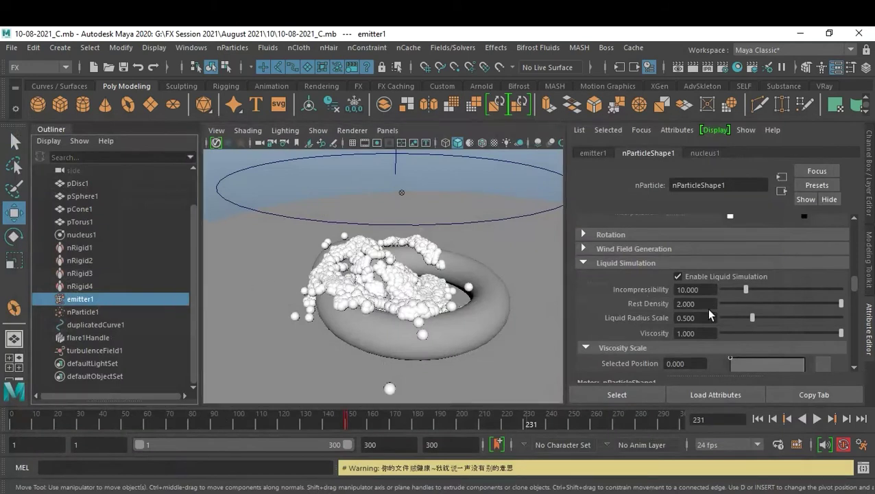
Show the emitter1 attributes in the Attribute Editor
{"action": "scroll", "coordinate": [716, 307], "scroll_direction": "up", "scroll_amount": 2}
{"action": "scroll", "coordinate": [720, 303], "scroll_direction": "up", "scroll_amount": 2}
{"action": "scroll", "coordinate": [720, 304], "scroll_direction": "up", "scroll_amount": 2}
{"action": "scroll", "coordinate": [720, 304], "scroll_direction": "up", "scroll_amount": 2}
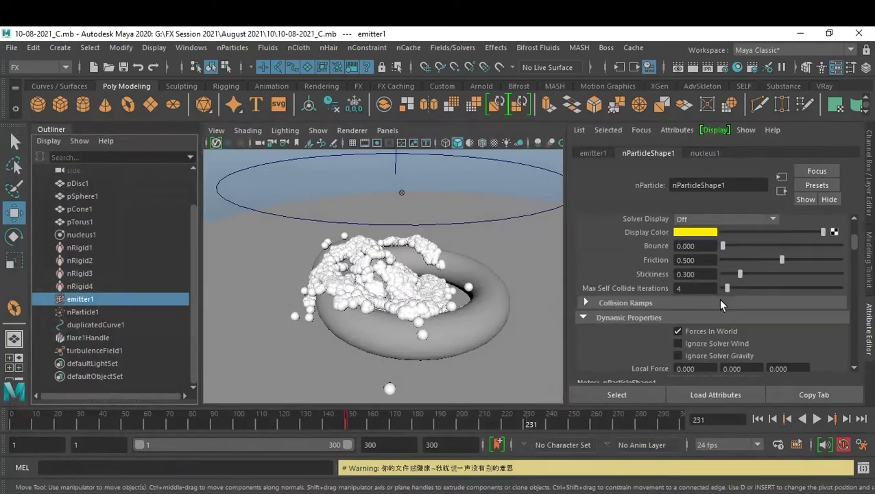
{"action": "scroll", "coordinate": [719, 304], "scroll_direction": "up", "scroll_amount": 3}
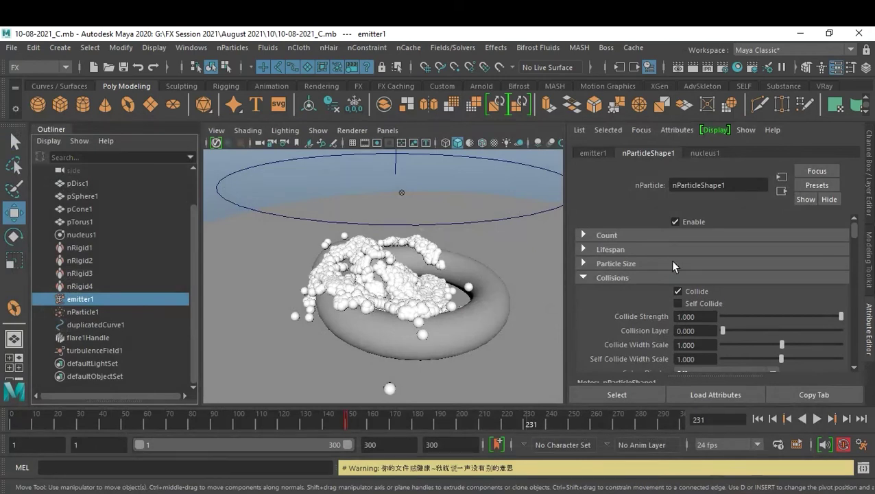
{"action": "left_click", "coordinate": [593, 154]}
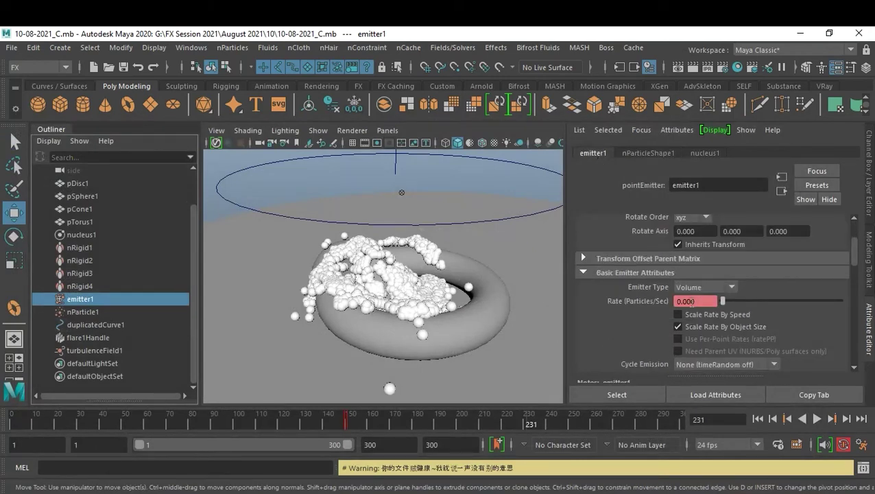
At frame 150 set the emitter rate to 300 and play the simulation to frame 137
{"action": "left_click", "coordinate": [785, 418]}
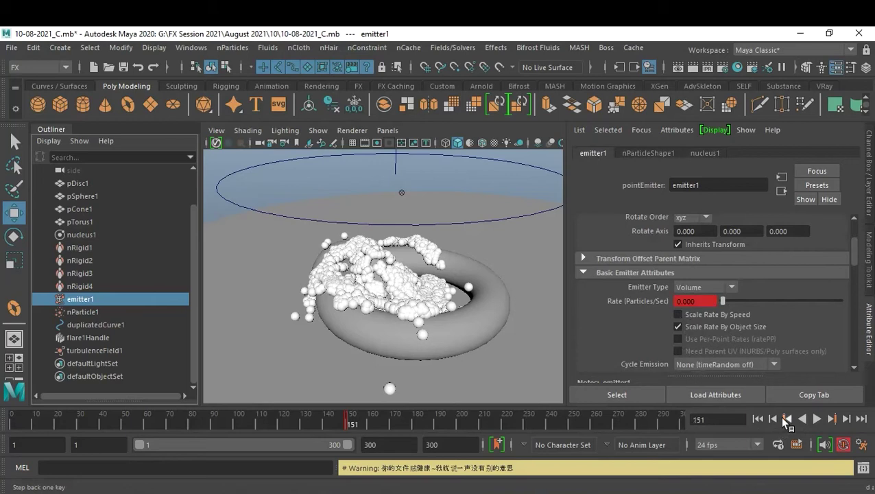
{"action": "left_click", "coordinate": [785, 419]}
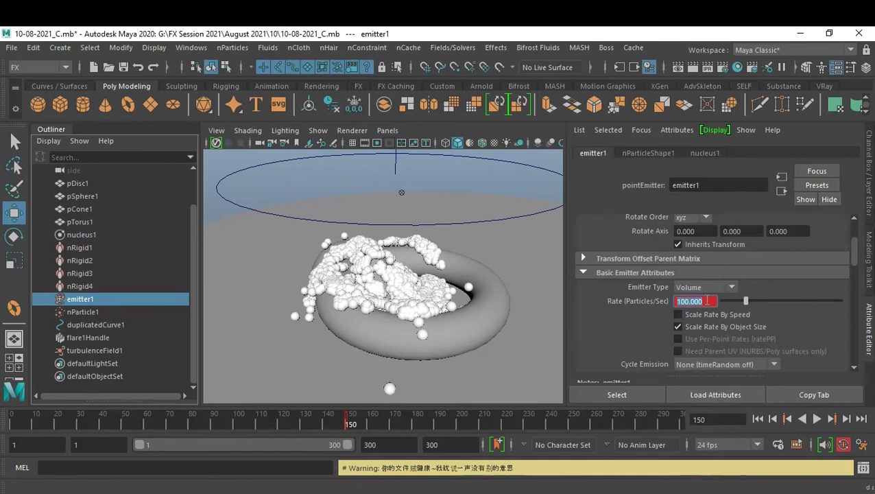
{"action": "type", "text": "300.000"}
{"action": "key", "text": "Return"}
{"action": "left_click", "coordinate": [706, 299]}
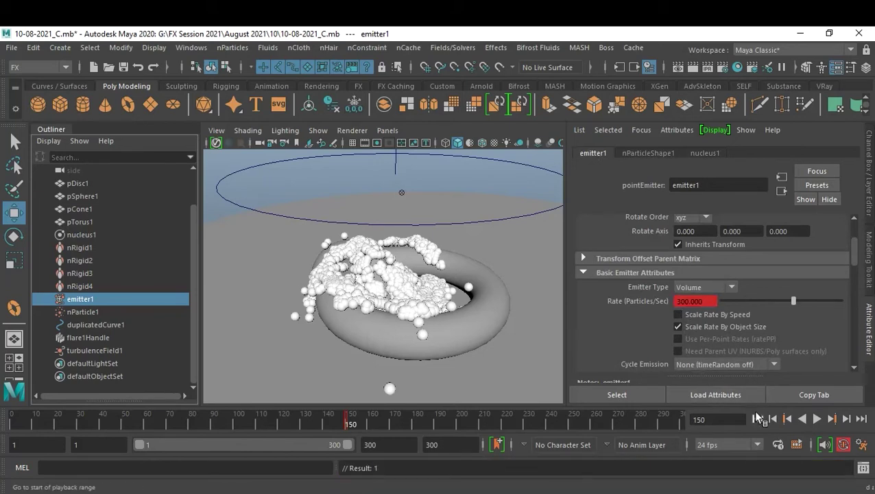
{"action": "left_click", "coordinate": [757, 418]}
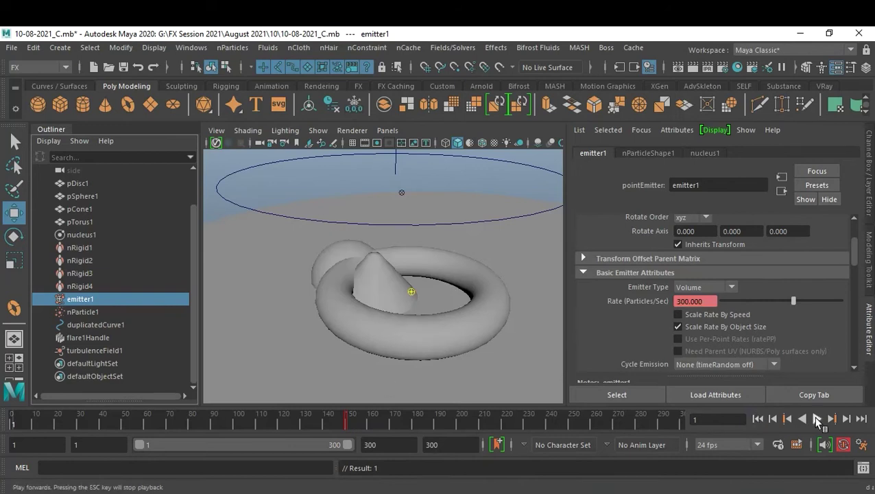
{"action": "left_click", "coordinate": [817, 418]}
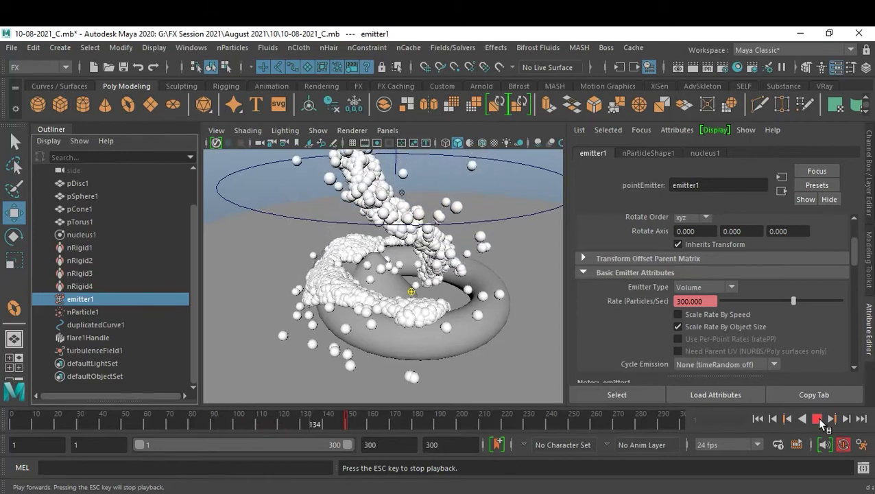
{"action": "left_click", "coordinate": [817, 419]}
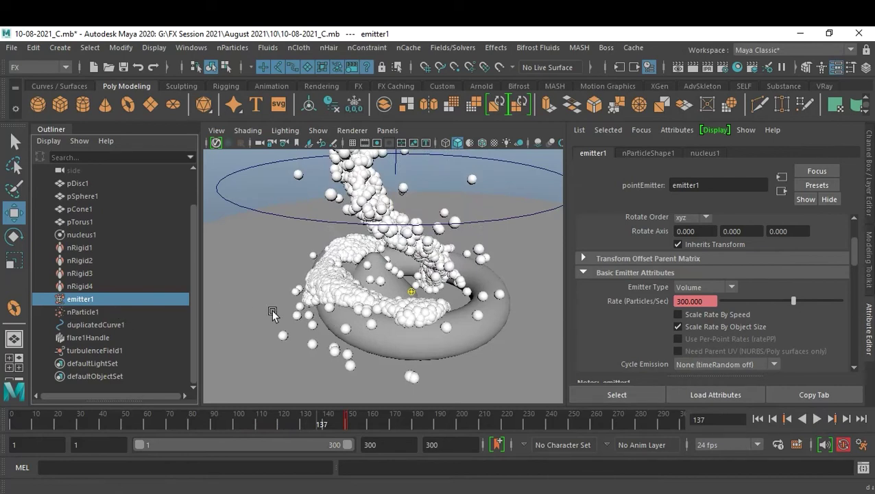
Raise the emission rate to 500 and replay the simulation from frame 1
{"action": "left_click", "coordinate": [786, 418]}
{"action": "left_click", "coordinate": [716, 300]}
{"action": "type", "text": "500"}
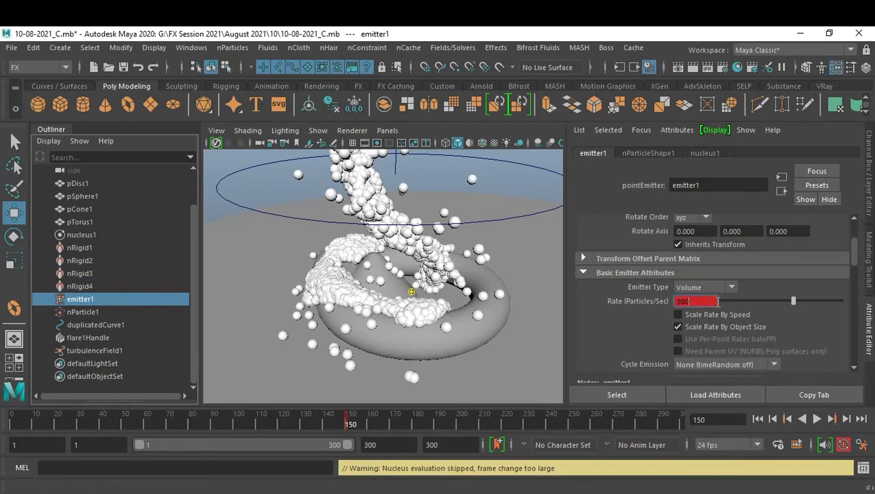
{"action": "key", "text": "Return"}
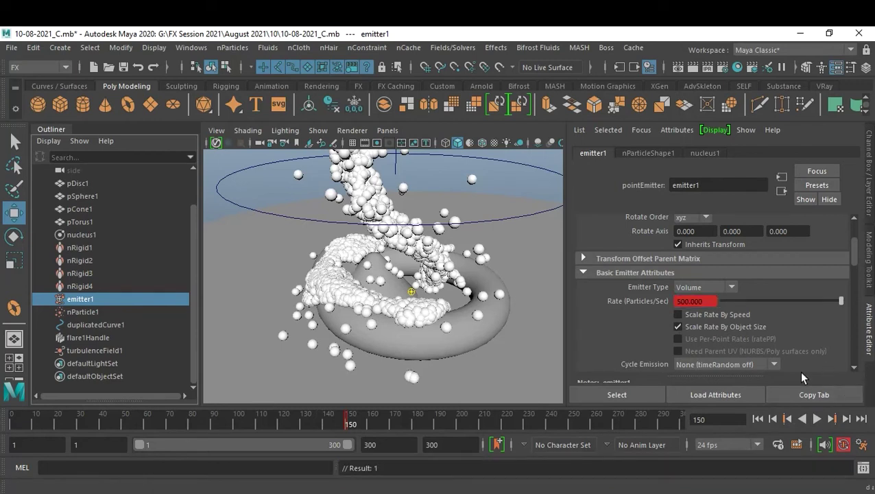
{"action": "left_click", "coordinate": [758, 418]}
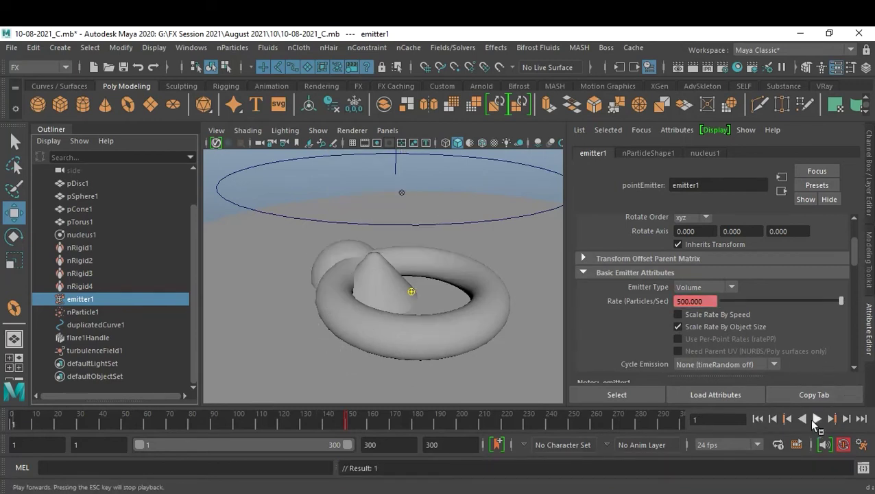
{"action": "left_click", "coordinate": [814, 419]}
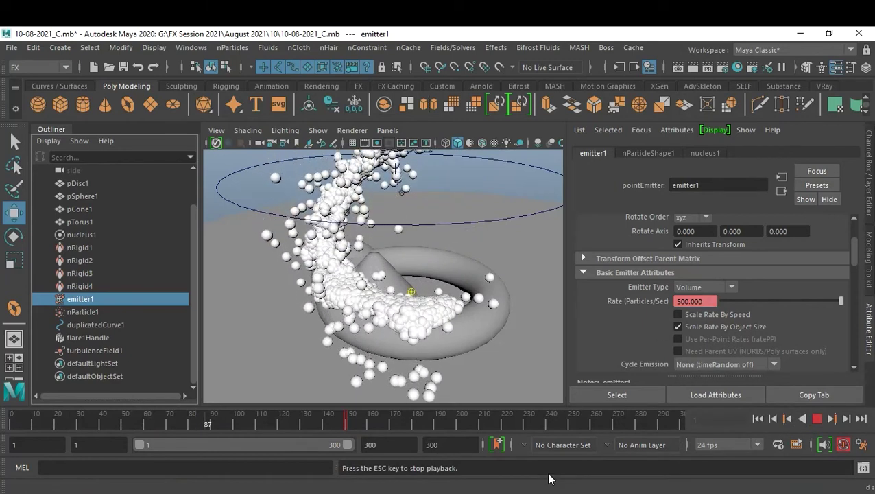
{"action": "left_click", "coordinate": [816, 418]}
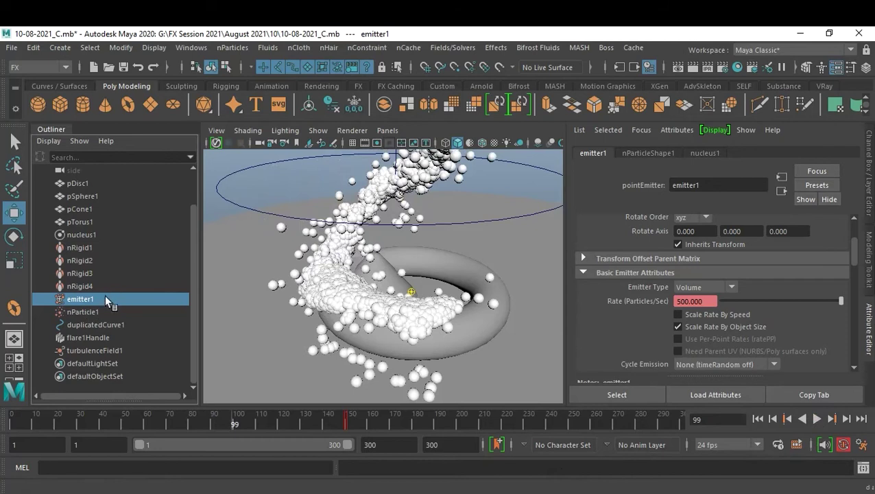
Select nParticle1 and set its Liquid Simulation Incompressibility to 5
{"action": "left_click", "coordinate": [98, 313]}
{"action": "scroll", "coordinate": [743, 299], "scroll_direction": "down", "scroll_amount": 2}
{"action": "scroll", "coordinate": [743, 298], "scroll_direction": "down", "scroll_amount": 3}
{"action": "scroll", "coordinate": [744, 298], "scroll_direction": "down", "scroll_amount": 2}
{"action": "scroll", "coordinate": [743, 298], "scroll_direction": "down", "scroll_amount": 2}
{"action": "scroll", "coordinate": [743, 298], "scroll_direction": "down", "scroll_amount": 3}
{"action": "scroll", "coordinate": [743, 299], "scroll_direction": "down", "scroll_amount": 3}
{"action": "scroll", "coordinate": [743, 298], "scroll_direction": "down", "scroll_amount": 3}
{"action": "scroll", "coordinate": [743, 299], "scroll_direction": "down", "scroll_amount": 2}
{"action": "scroll", "coordinate": [745, 299], "scroll_direction": "up", "scroll_amount": 1}
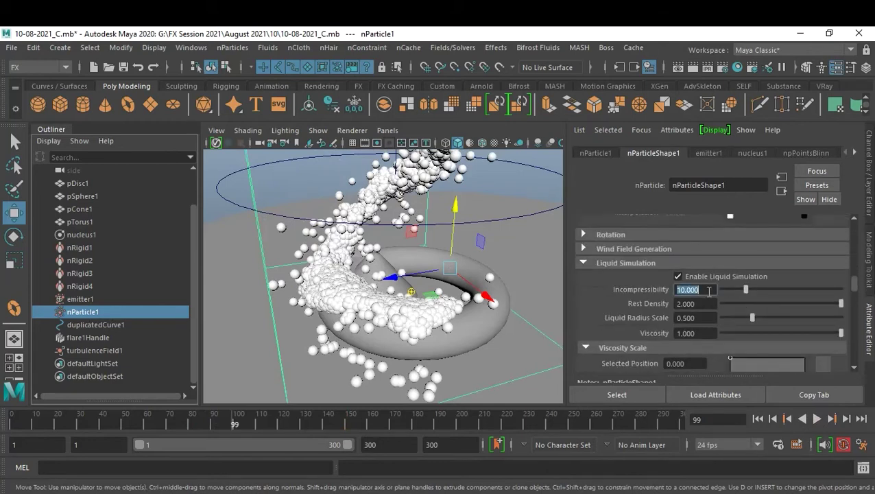
{"action": "type", "text": "5.000"}
{"action": "key", "text": "Return"}
Replay the simulation from frame 1 to frame 215 and review the liquid settings
{"action": "left_click", "coordinate": [757, 418]}
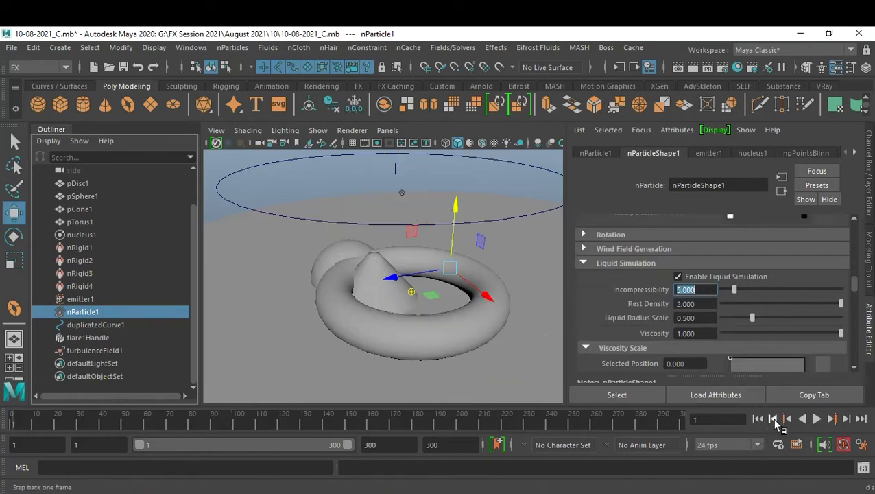
{"action": "left_click", "coordinate": [816, 418]}
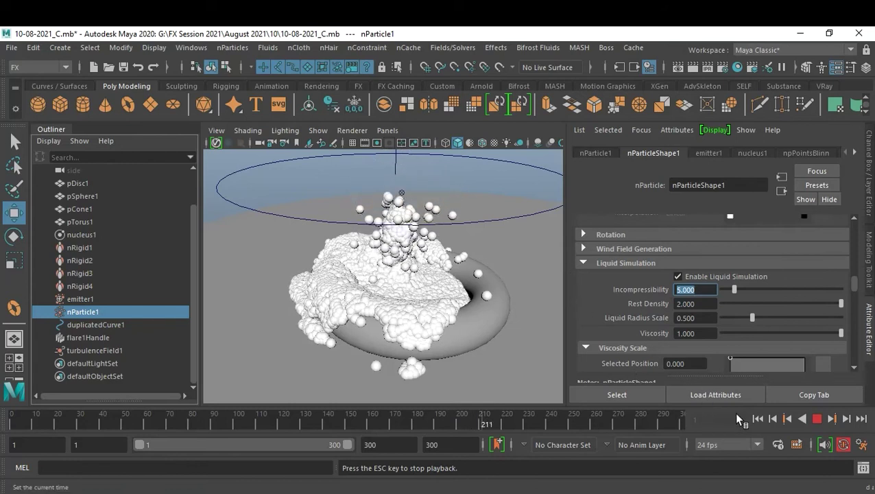
{"action": "left_click", "coordinate": [816, 419]}
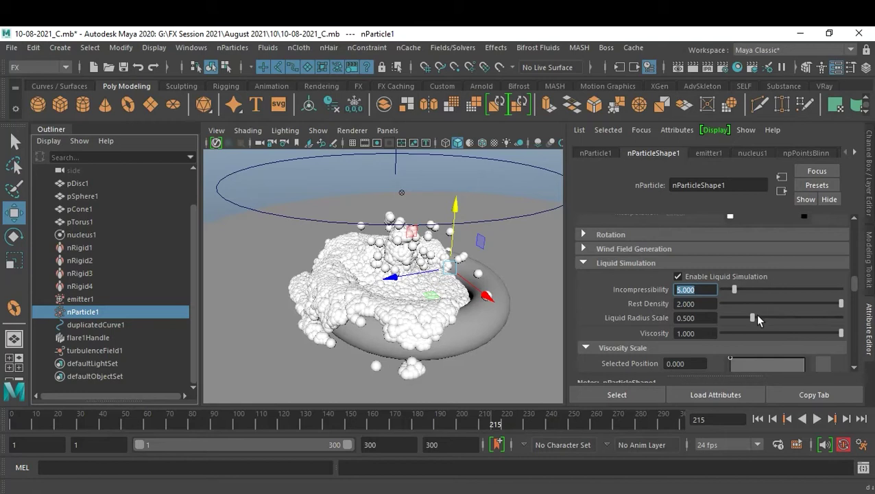
{"action": "scroll", "coordinate": [763, 308], "scroll_direction": "down", "scroll_amount": 2}
{"action": "scroll", "coordinate": [763, 309], "scroll_direction": "down", "scroll_amount": 2}
{"action": "scroll", "coordinate": [763, 308], "scroll_direction": "down", "scroll_amount": 2}
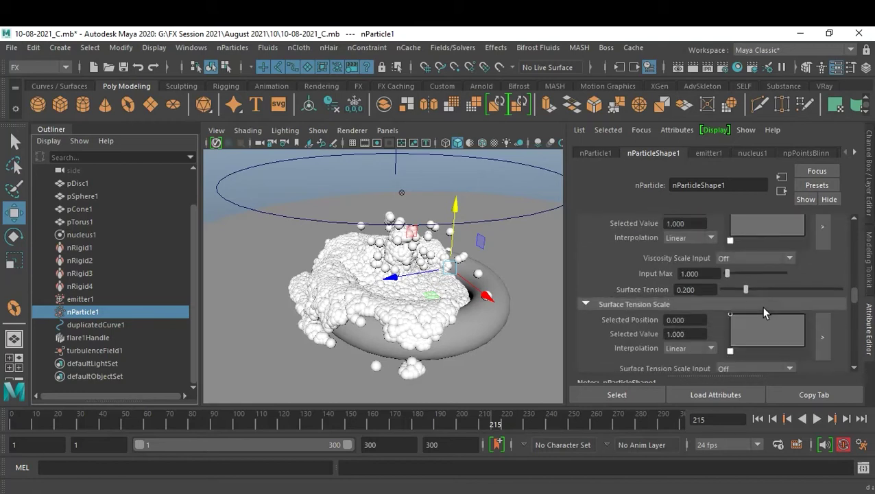
{"action": "scroll", "coordinate": [763, 308], "scroll_direction": "down", "scroll_amount": 2}
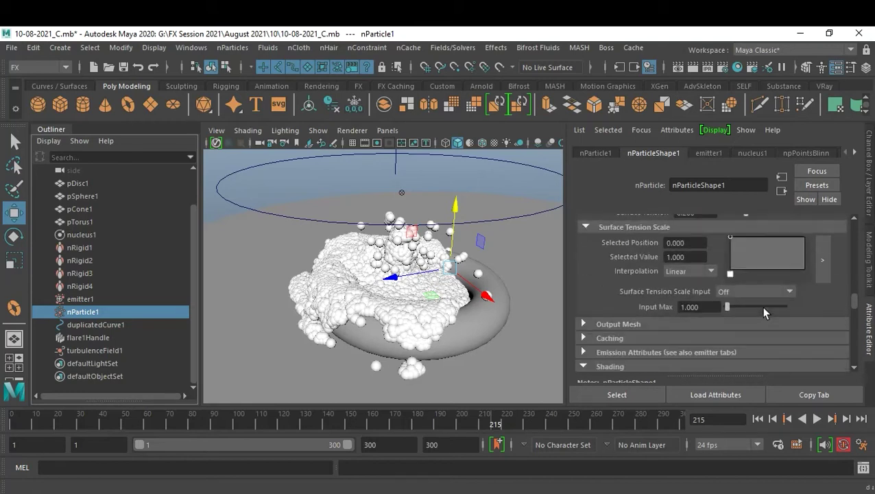
{"action": "scroll", "coordinate": [763, 308], "scroll_direction": "up", "scroll_amount": 2}
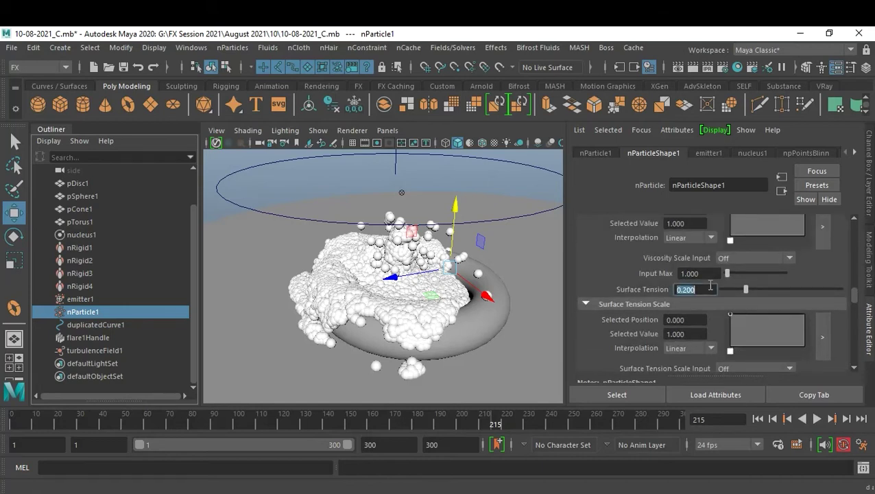
{"action": "type", "text": ".01"}
Set Surface Tension to 0.010 and replay the simulation from frame 1 to frame 232
{"action": "key", "text": "Return"}
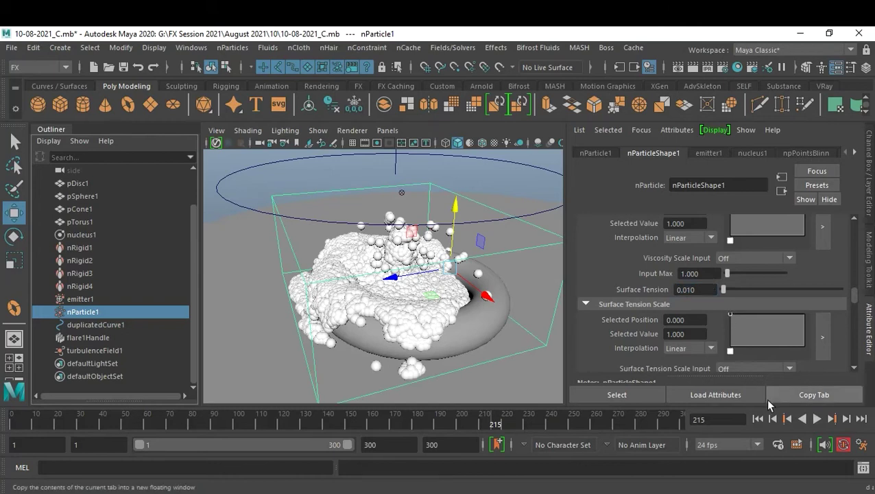
{"action": "left_click", "coordinate": [761, 421]}
{"action": "left_click", "coordinate": [815, 419]}
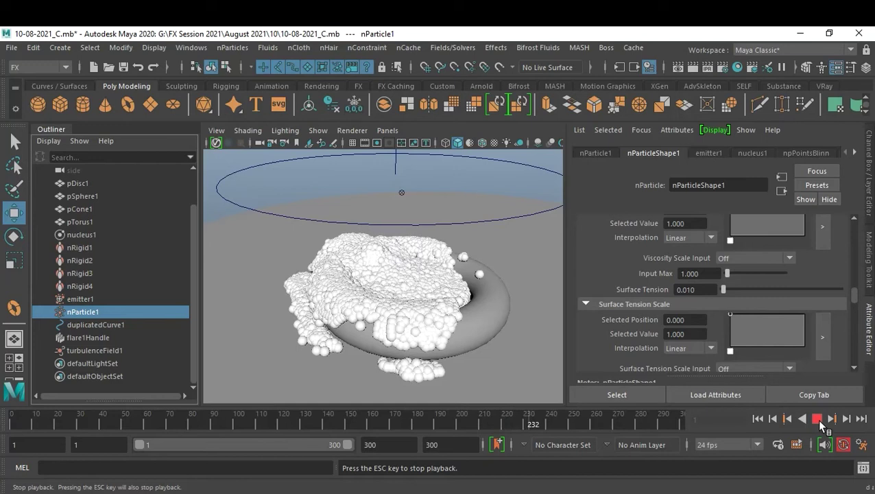
{"action": "left_click", "coordinate": [819, 420]}
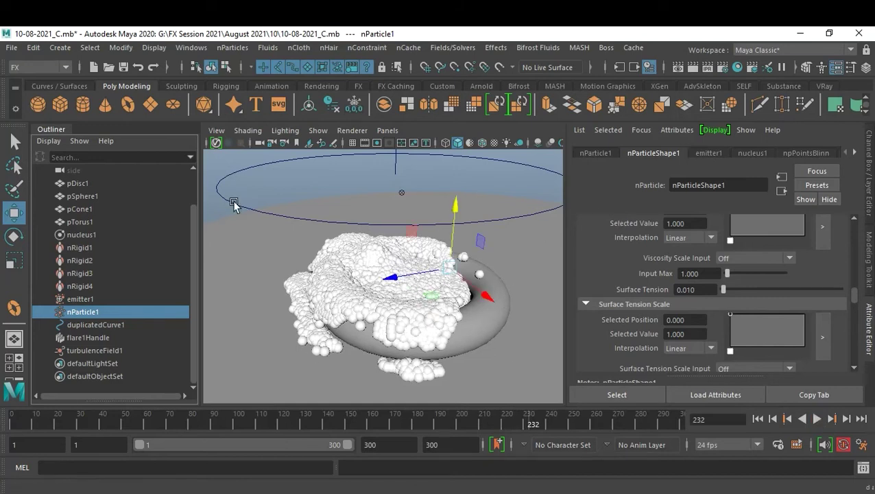
Save the scene, then save it as version 10-08-2021_D.mb
{"action": "key", "text": "ctrl+s"}
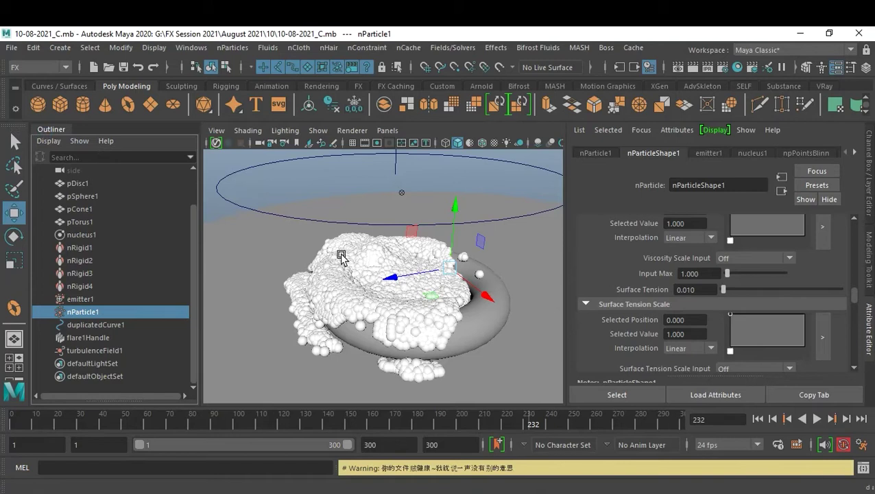
{"action": "key", "text": "ctrl+shift+s"}
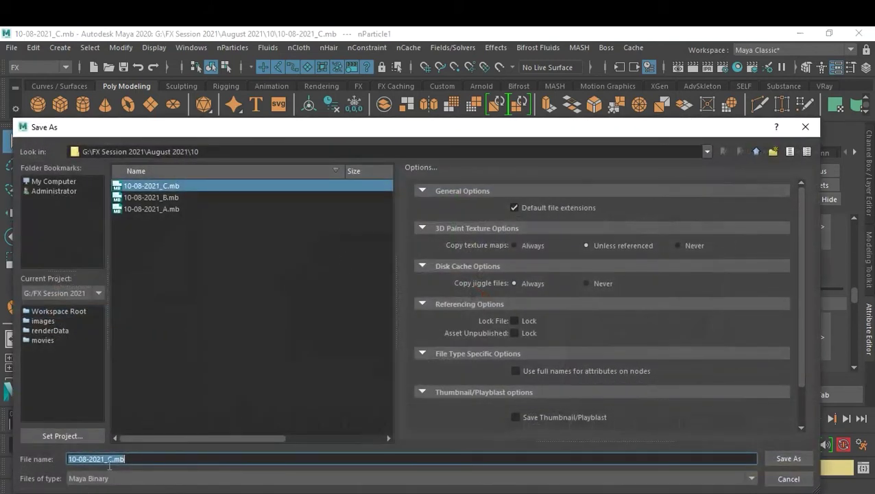
{"action": "type", "text": "D"}
{"action": "key", "text": "Return"}
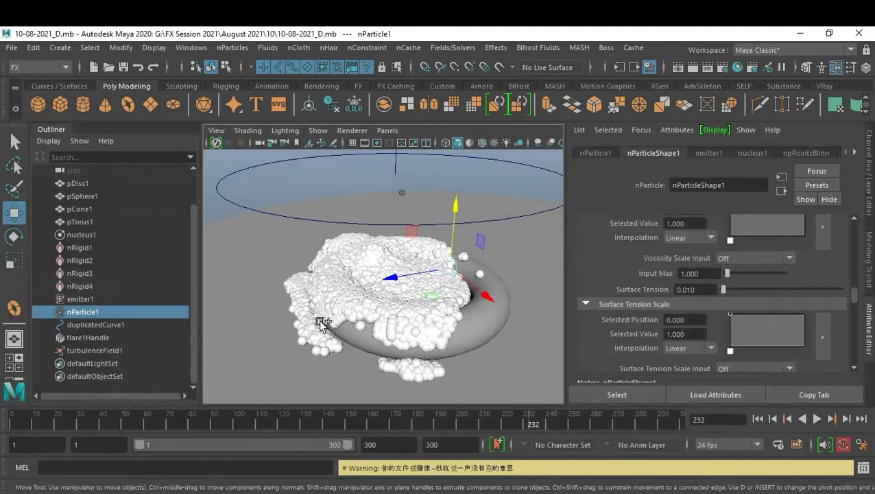
Save another copy as 10-08-2021_D-GEO-A.mb and select the particle cloud
{"action": "key", "text": "ctrl+shift+s"}
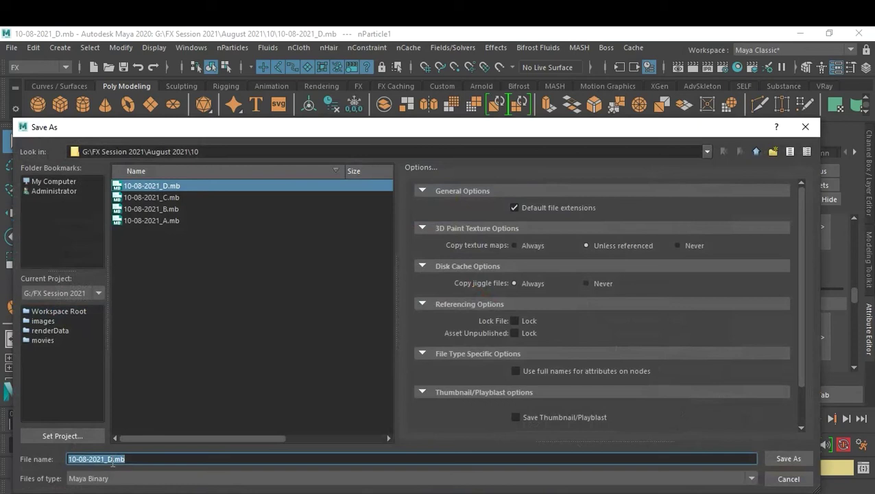
{"action": "type", "text": "-GEO"}
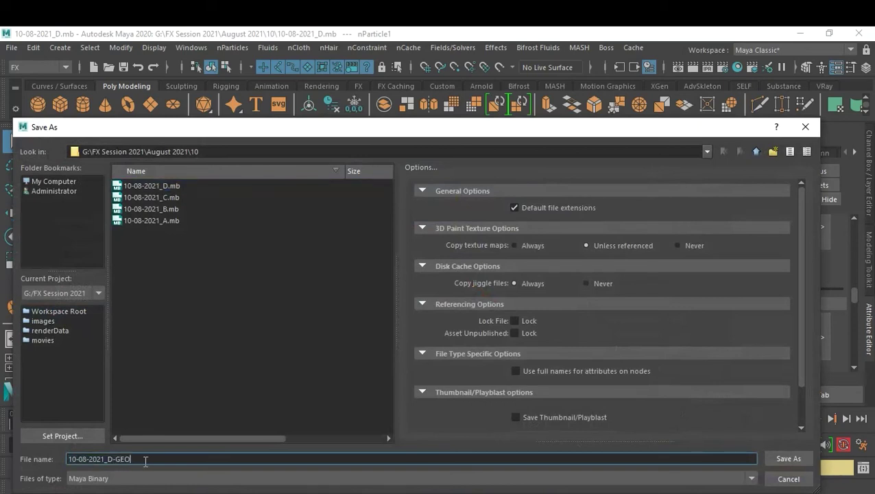
{"action": "key", "text": "Return"}
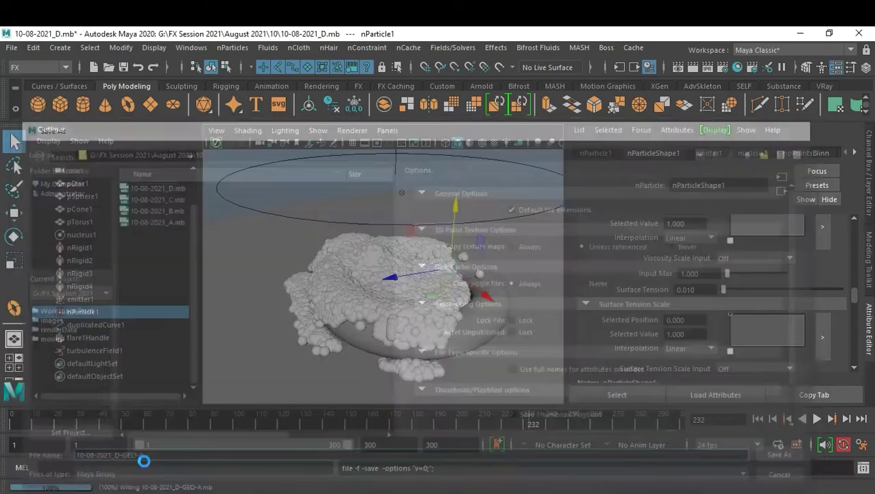
{"action": "left_click", "coordinate": [325, 241]}
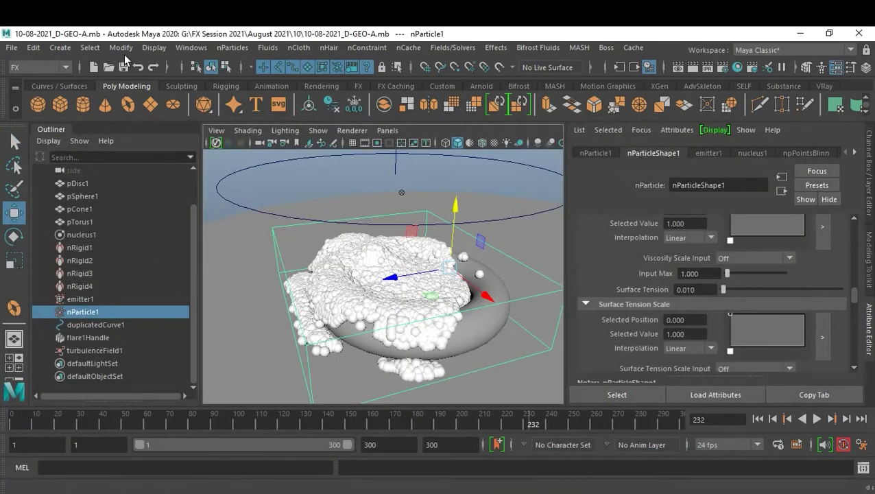
Convert nParticle1 to a polygon mesh via Modify > Convert and play it to frame 93
{"action": "left_click", "coordinate": [121, 48]}
{"action": "mouse_move", "coordinate": [142, 359]}
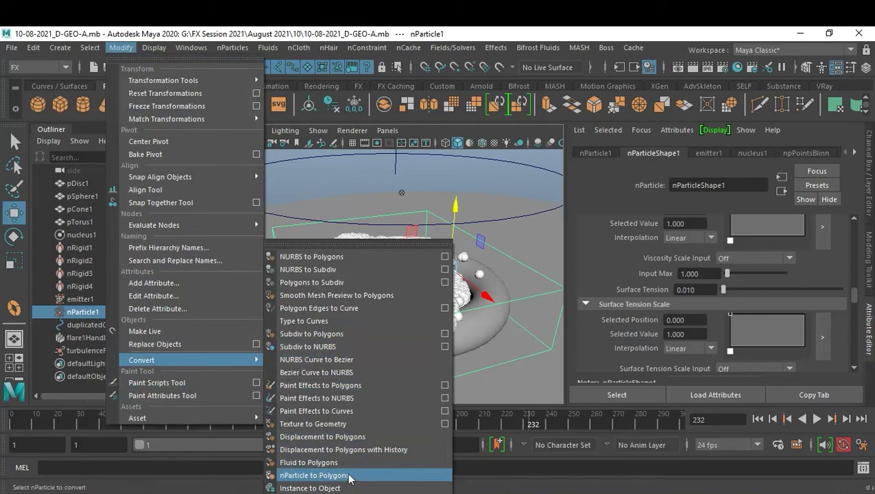
{"action": "left_click", "coordinate": [347, 475]}
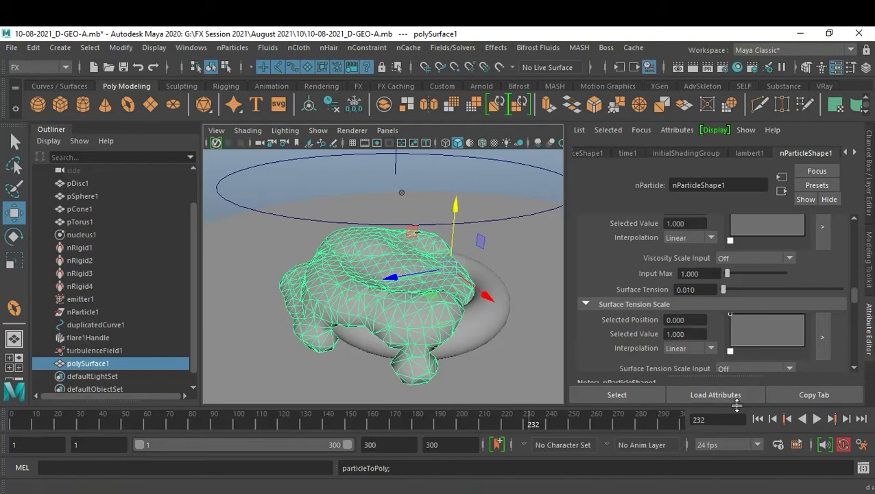
{"action": "left_click", "coordinate": [757, 419]}
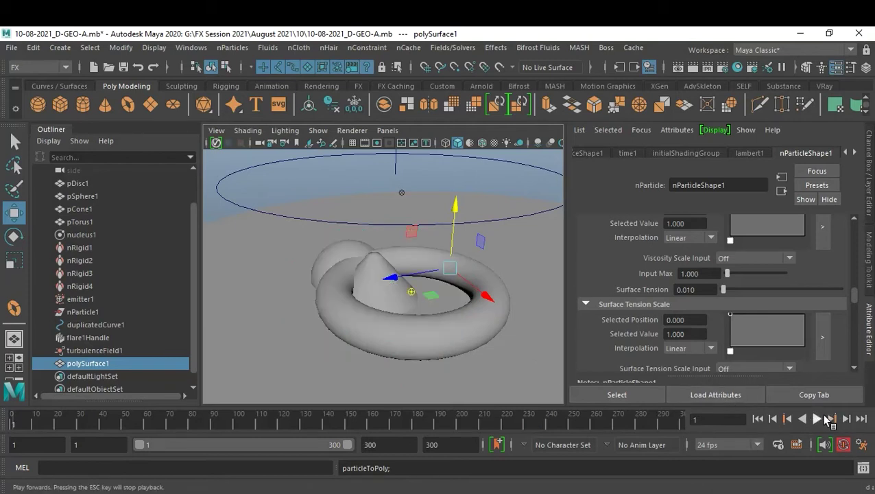
{"action": "left_click", "coordinate": [824, 419]}
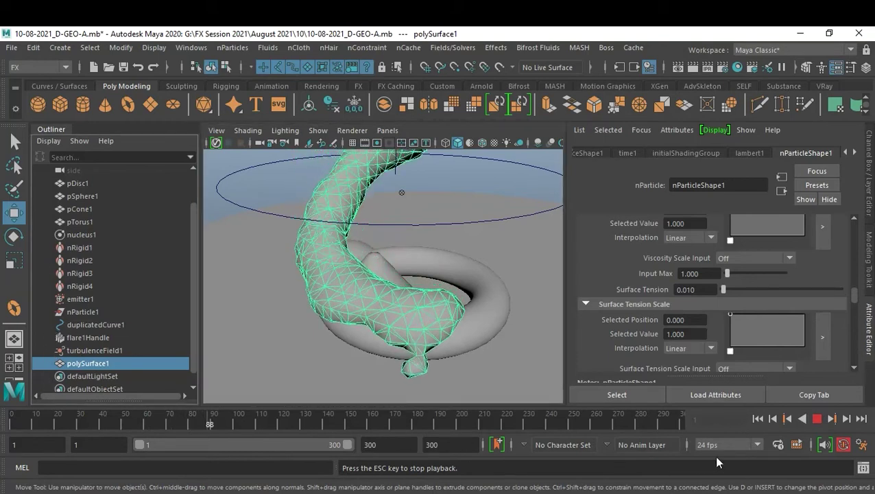
{"action": "left_click", "coordinate": [817, 418]}
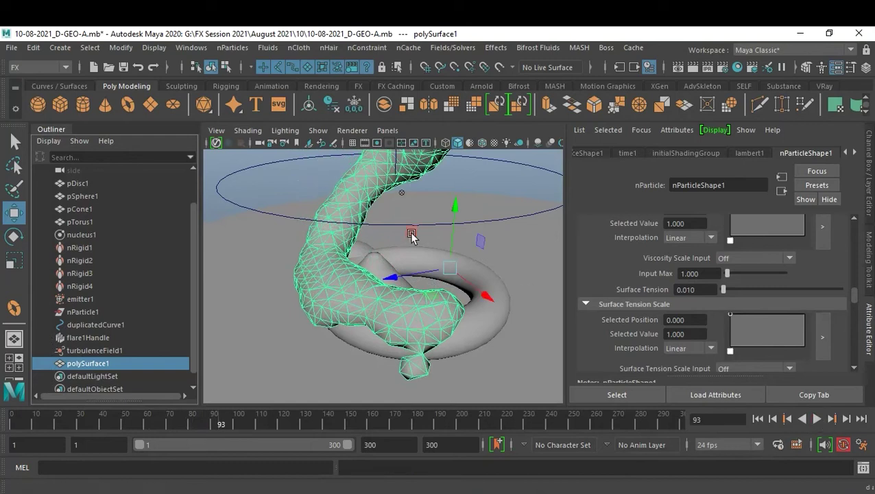
Preview the shaded mesh animation to frame 121, then select polySurface1
{"action": "left_click", "coordinate": [230, 167]}
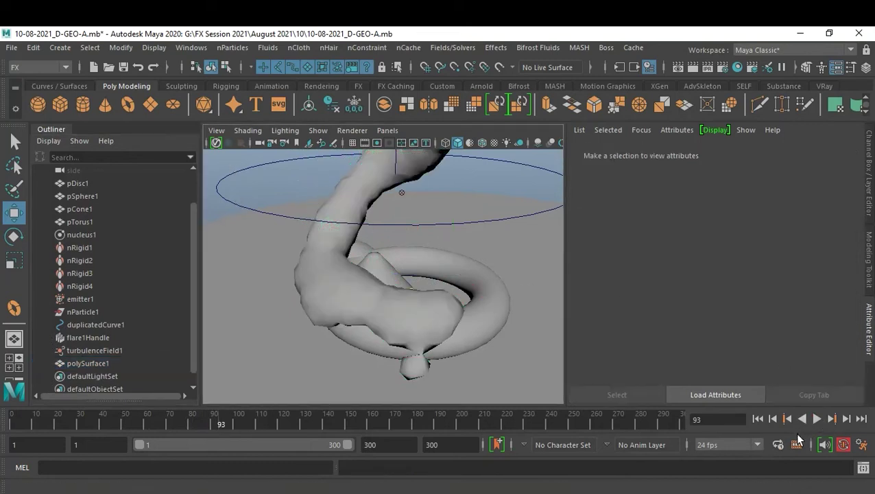
{"action": "left_click", "coordinate": [815, 418]}
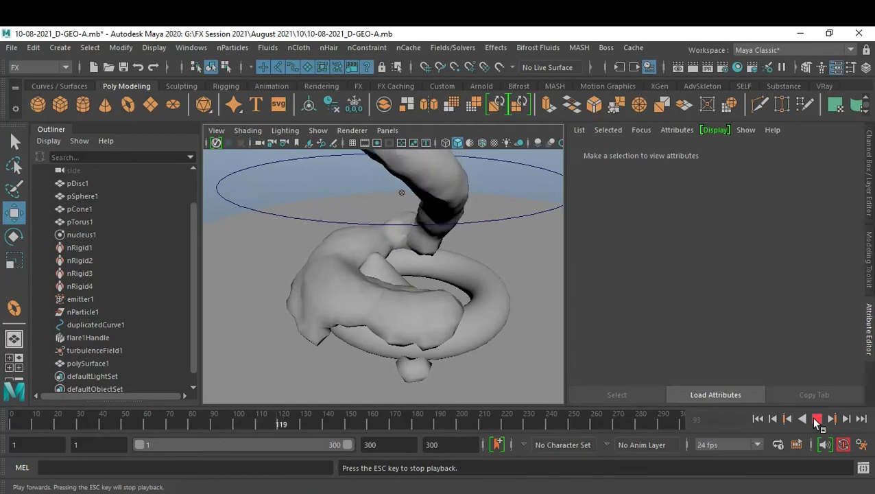
{"action": "left_click", "coordinate": [814, 416]}
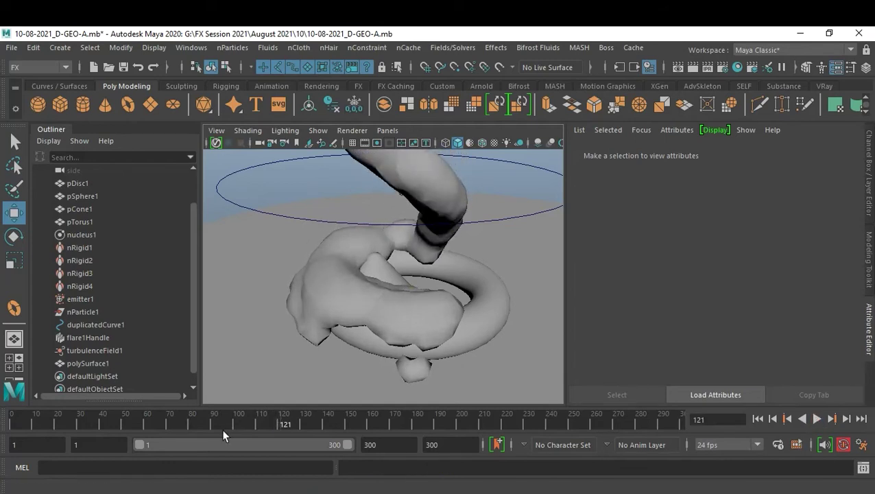
{"action": "left_click", "coordinate": [85, 360]}
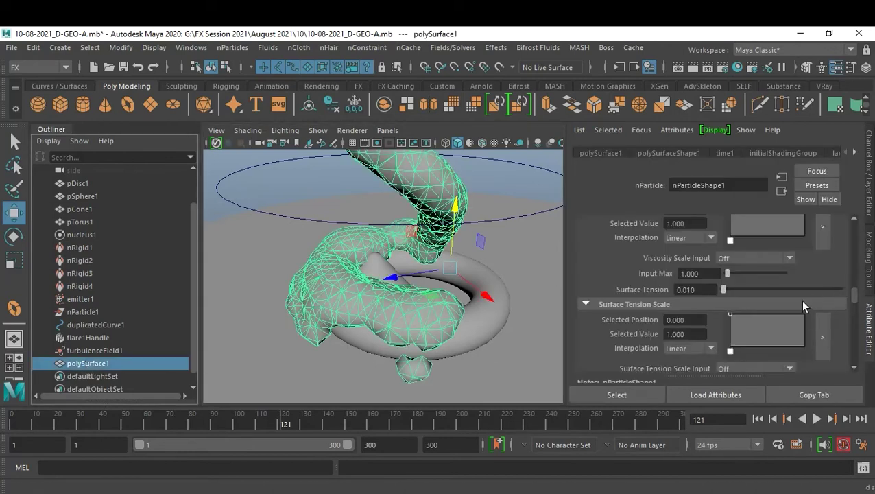
Expand Output Mesh and set Mesh Triangle Size to 0.25
{"action": "scroll", "coordinate": [768, 309], "scroll_direction": "down", "scroll_amount": 3}
{"action": "scroll", "coordinate": [769, 309], "scroll_direction": "down", "scroll_amount": 3}
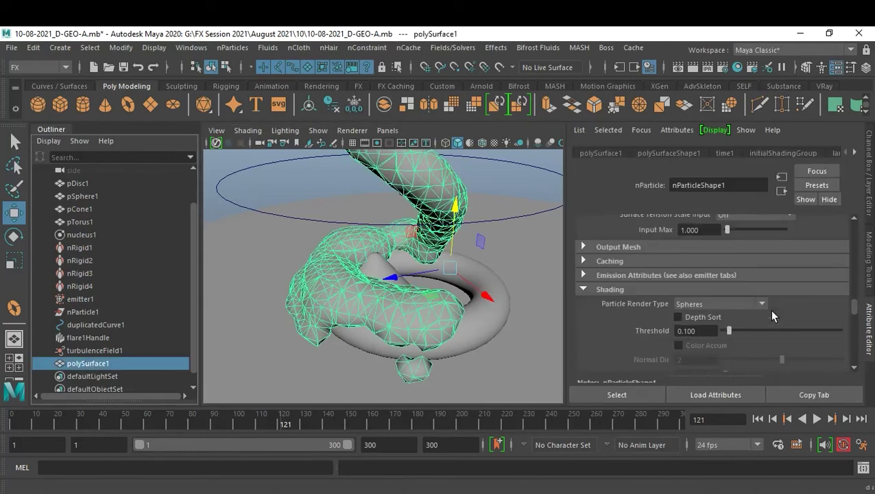
{"action": "left_click", "coordinate": [615, 248]}
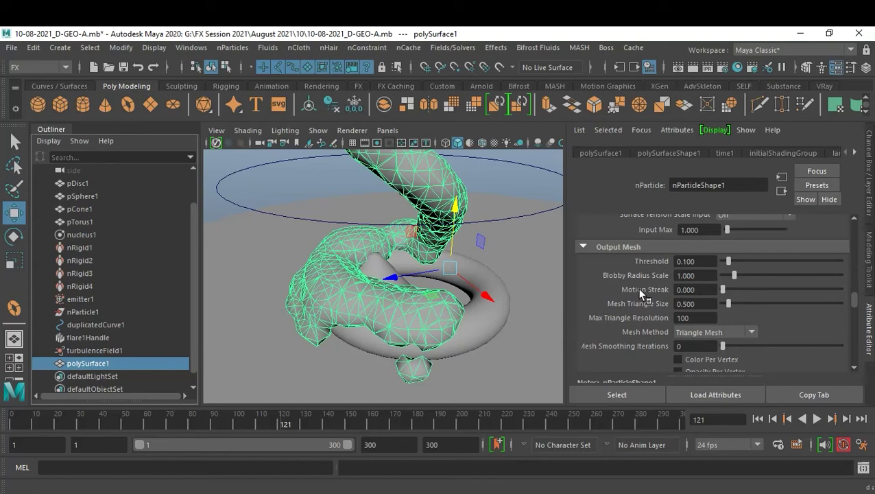
{"action": "left_click", "coordinate": [702, 304]}
{"action": "key", "text": "BackSpace"}
{"action": "type", "text": ".25"}
{"action": "key", "text": "Return"}
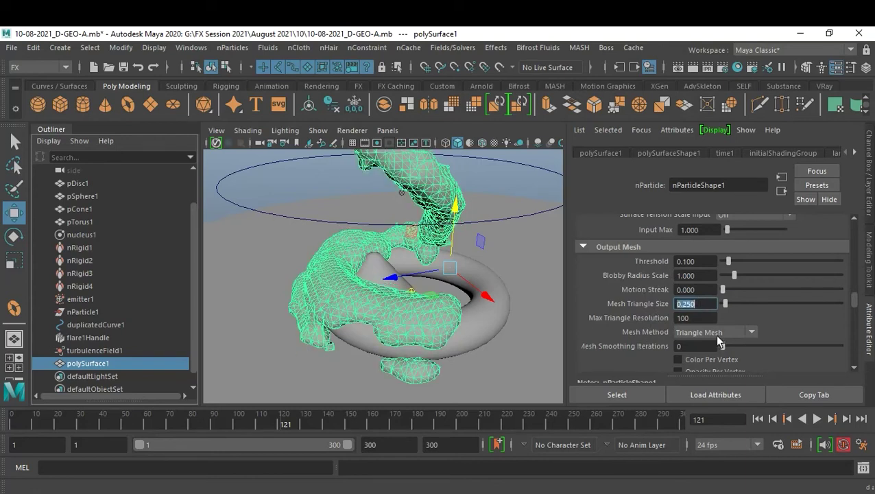
Try mesh Threshold values 0.01 and 0.1, settling on 0.05
{"action": "left_click", "coordinate": [705, 261]}
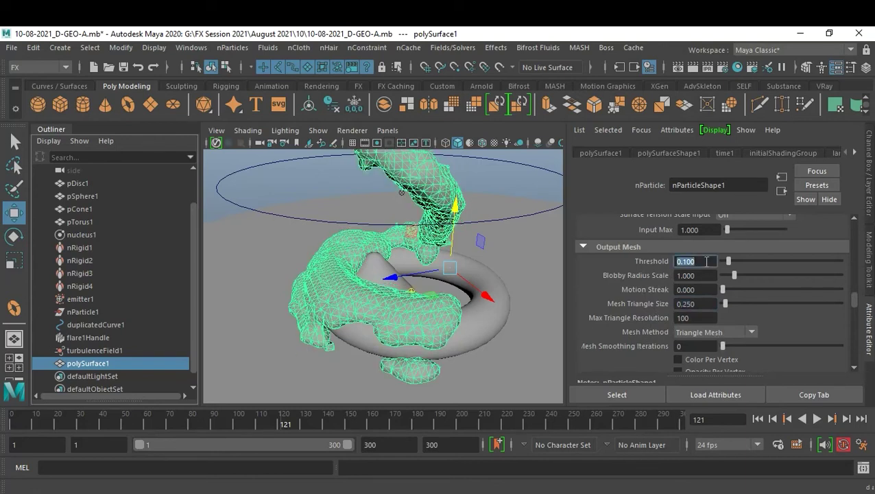
{"action": "type", "text": "."}
{"action": "type", "text": "01"}
{"action": "key", "text": "Return"}
{"action": "type", "text": "."}
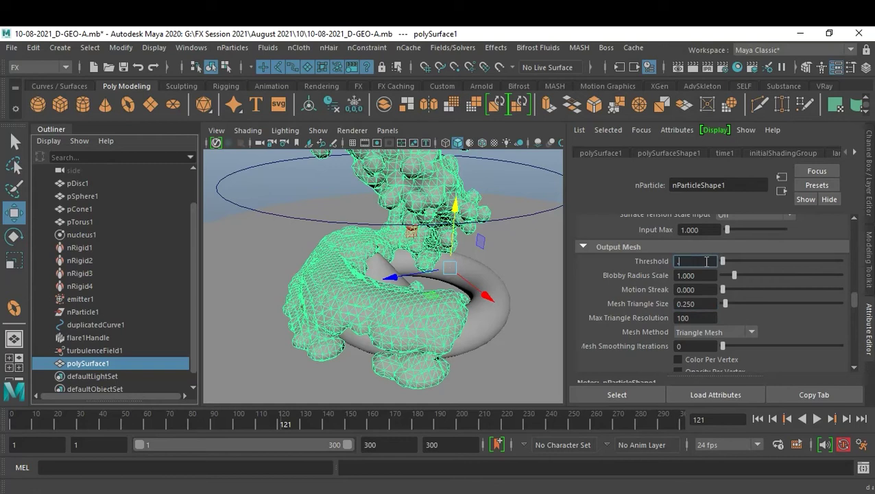
{"action": "type", "text": "1"}
{"action": "key", "text": "Return"}
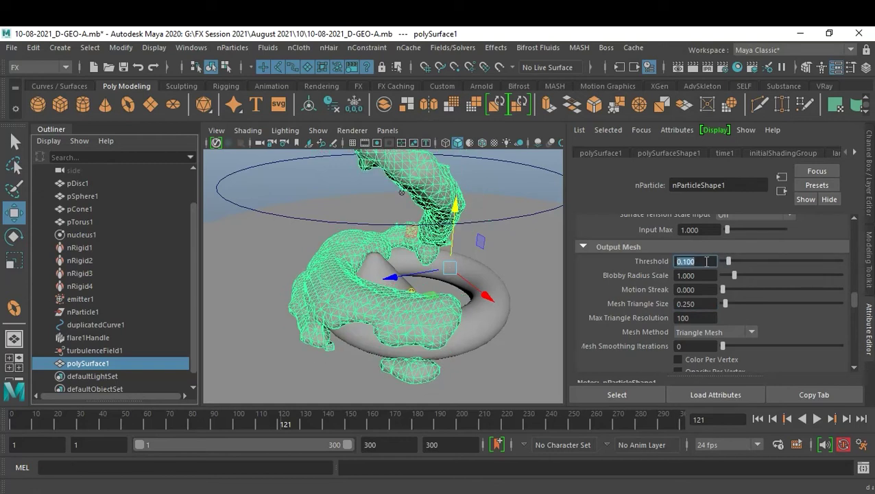
{"action": "type", "text": ".05"}
{"action": "key", "text": "Return"}
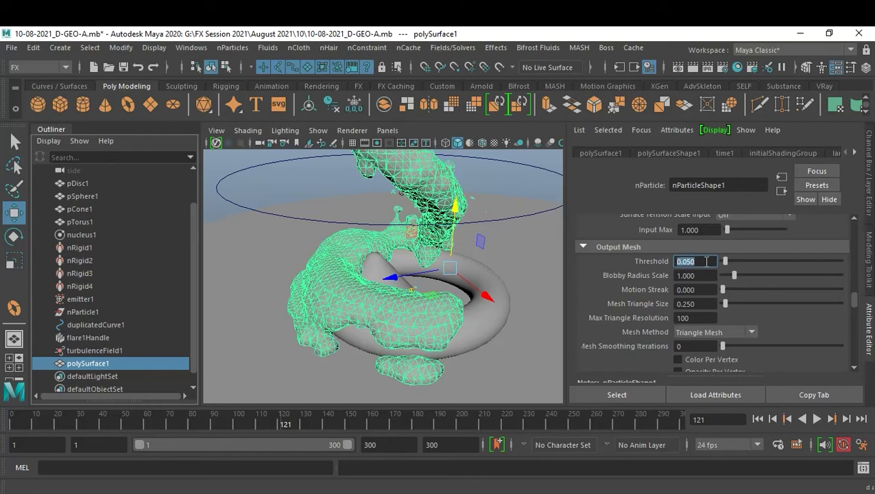
Set Blobby Radius Scale to 2, then reduce it to 1.2
{"action": "double_click", "coordinate": [703, 275]}
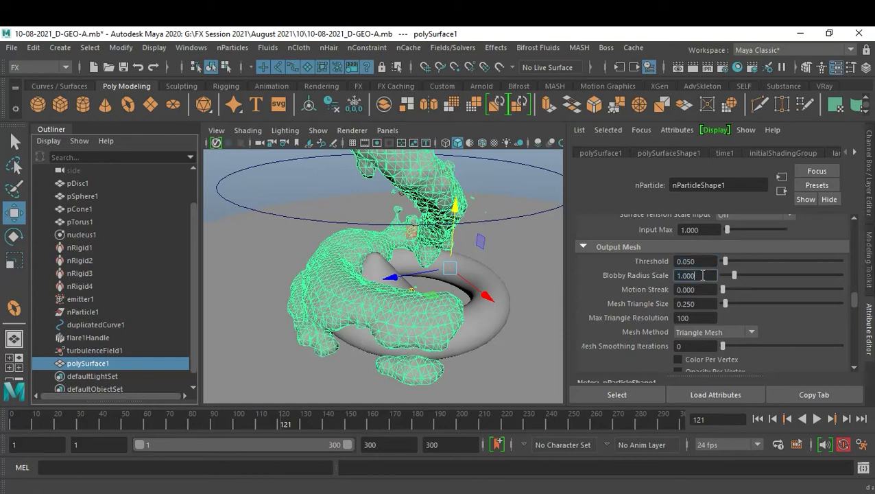
{"action": "type", "text": "2"}
{"action": "key", "text": "Return"}
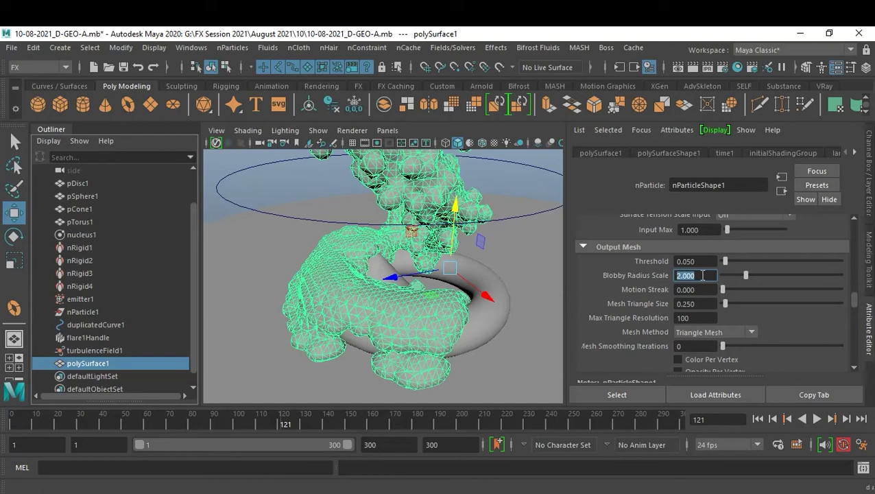
{"action": "type", "text": "1.2"}
{"action": "key", "text": "Return"}
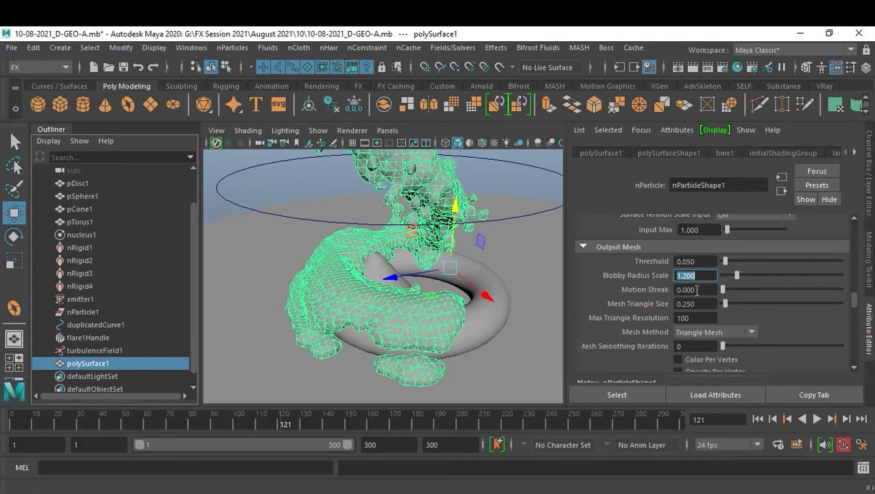
Set Mesh Smoothing Iterations to 2 and Mesh Triangle Size to 0.2
{"action": "left_click", "coordinate": [705, 346]}
{"action": "type", "text": "2"}
{"action": "key", "text": "Return"}
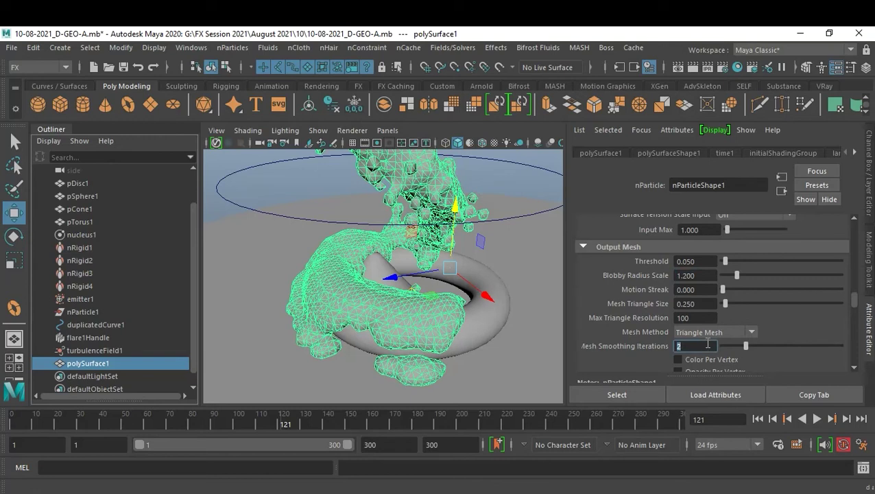
{"action": "left_click", "coordinate": [704, 304]}
{"action": "type", "text": "0.2"}
{"action": "key", "text": "Return"}
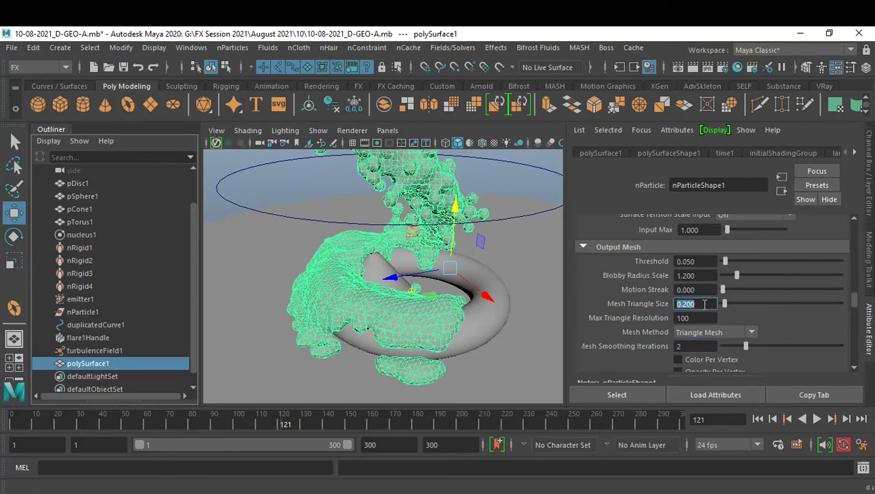
{"action": "left_click", "coordinate": [525, 174]}
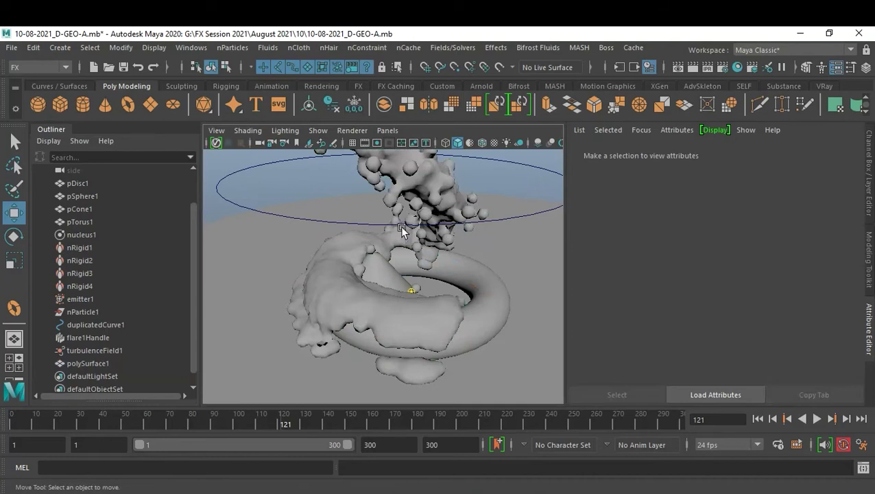
Orbit down to a low side view and zoom in to inspect the smoothed liquid splash
{"action": "left_click_drag", "start_coordinate": [400, 226], "coordinate": [278, 226], "text": "alt"}
{"action": "middle_click_drag", "start_coordinate": [278, 226], "coordinate": [418, 248], "text": "alt"}
{"action": "mouse_move", "coordinate": [419, 248]}
{"action": "left_mouse_down", "text": "alt"}
{"action": "mouse_move", "coordinate": [300, 240]}
{"action": "mouse_move", "coordinate": [347, 271]}
{"action": "mouse_move", "coordinate": [453, 276]}
{"action": "mouse_move", "coordinate": [401, 293]}
{"action": "mouse_move", "coordinate": [453, 294]}
{"action": "mouse_move", "coordinate": [420, 293]}
{"action": "left_mouse_up", "text": "alt"}
{"action": "scroll", "coordinate": [455, 280], "scroll_direction": "up", "scroll_amount": 3}
{"action": "scroll", "coordinate": [462, 285], "scroll_direction": "up", "scroll_amount": 3}
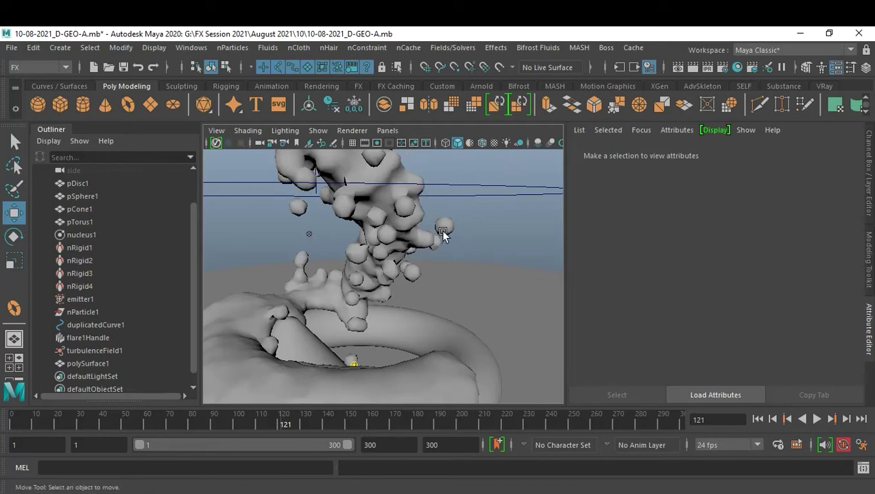
Save the scene and select pDisc1 through pTorus1 in the Outliner
{"action": "mouse_move", "coordinate": [425, 227]}
{"action": "left_mouse_down", "text": "alt"}
{"action": "mouse_move", "coordinate": [403, 243]}
{"action": "mouse_move", "coordinate": [408, 260]}
{"action": "mouse_move", "coordinate": [372, 266]}
{"action": "mouse_move", "coordinate": [368, 282]}
{"action": "mouse_move", "coordinate": [378, 292]}
{"action": "left_mouse_up", "text": "alt"}
{"action": "key", "text": "ctrl+s"}
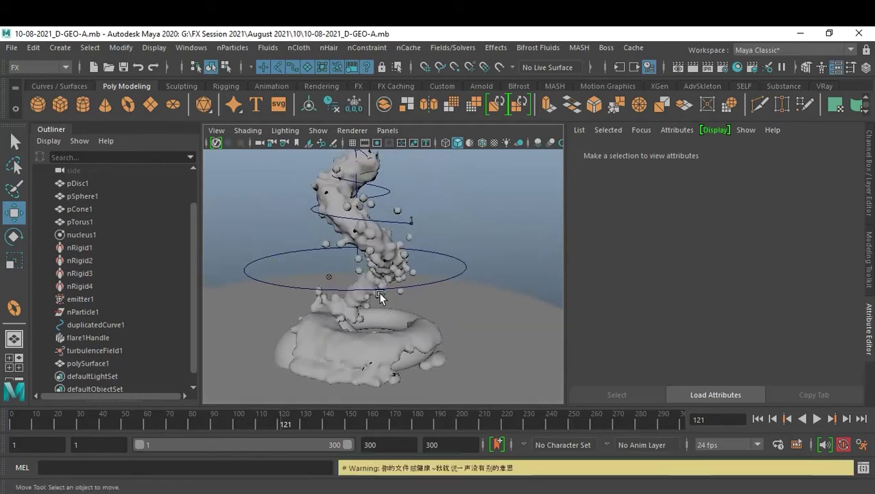
{"action": "left_click_drag", "start_coordinate": [88, 183], "coordinate": [91, 222]}
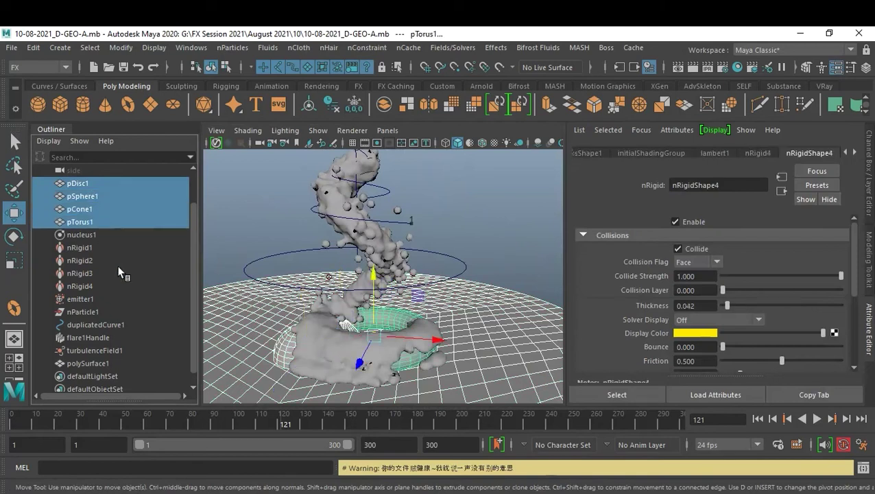
Add polySurface1 to the selection and bring up the Export Selection to Alembic options
{"action": "left_click", "coordinate": [88, 364], "text": "ctrl"}
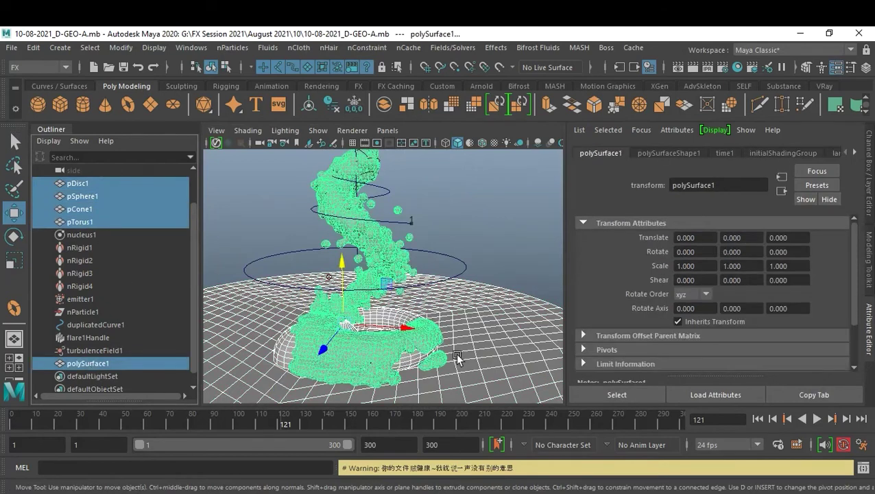
{"action": "left_click", "coordinate": [632, 47]}
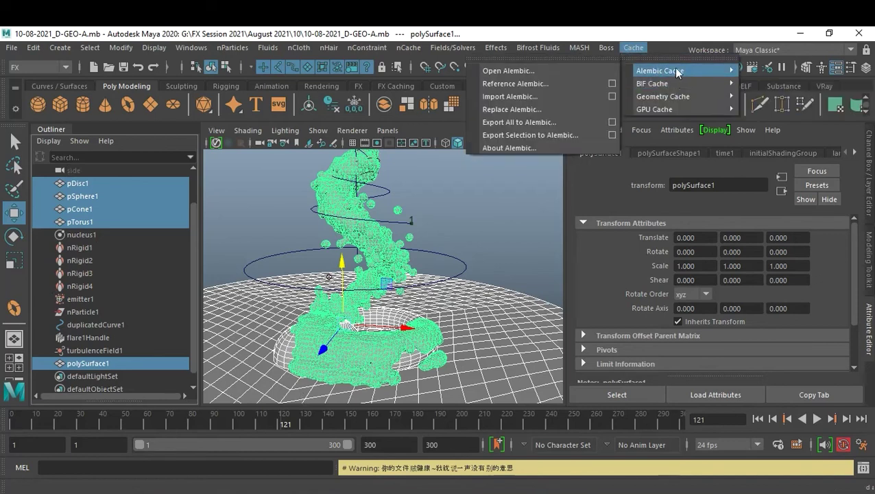
{"action": "mouse_move", "coordinate": [682, 70]}
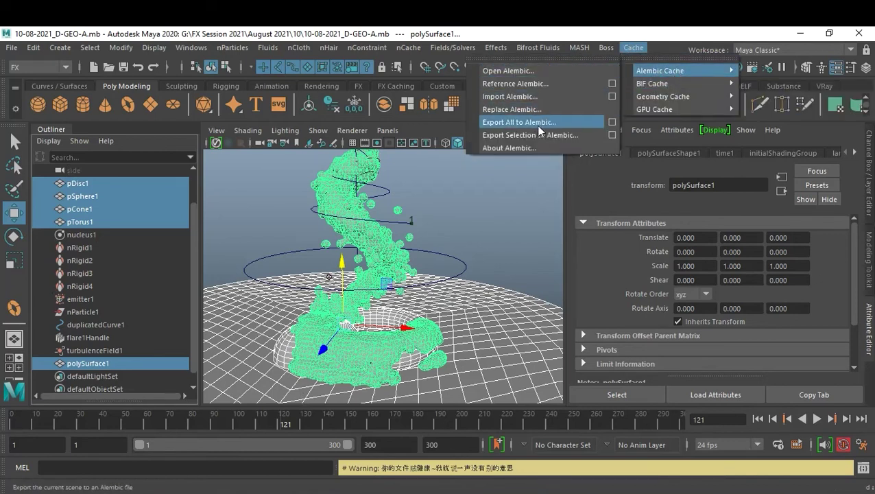
{"action": "left_click", "coordinate": [607, 135]}
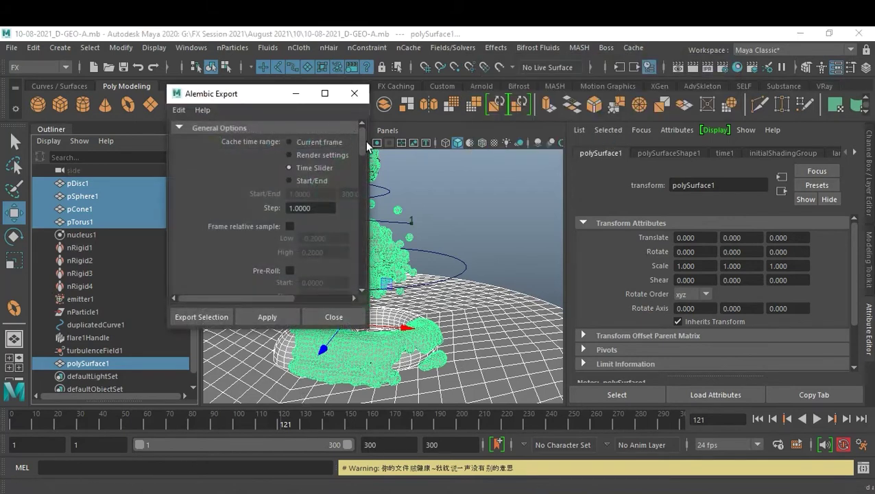
{"action": "mouse_move", "coordinate": [253, 100]}
{"action": "left_mouse_down"}
{"action": "mouse_move", "coordinate": [678, 118]}
{"action": "mouse_move", "coordinate": [664, 127]}
{"action": "left_mouse_up"}
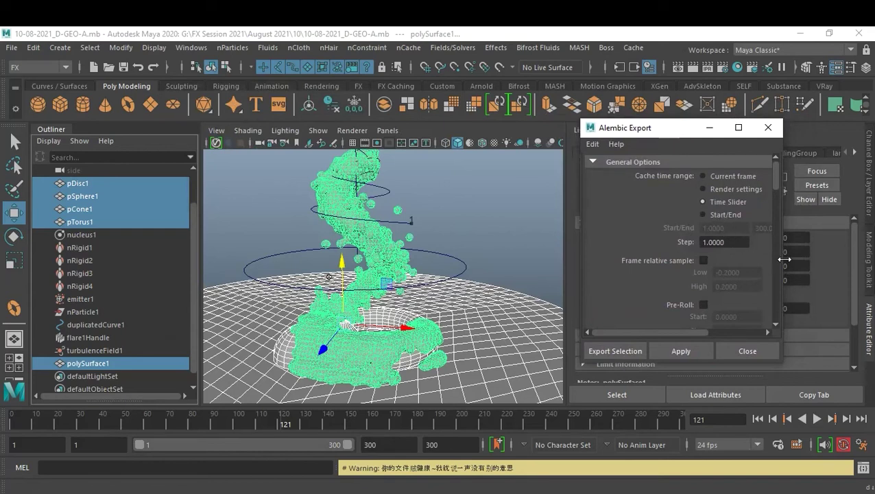
Enable World Space in the Alembic export options and proceed to export the selection
{"action": "scroll", "coordinate": [714, 293], "scroll_direction": "down", "scroll_amount": 5}
{"action": "scroll", "coordinate": [714, 293], "scroll_direction": "down", "scroll_amount": 5}
{"action": "scroll", "coordinate": [714, 293], "scroll_direction": "down", "scroll_amount": 5}
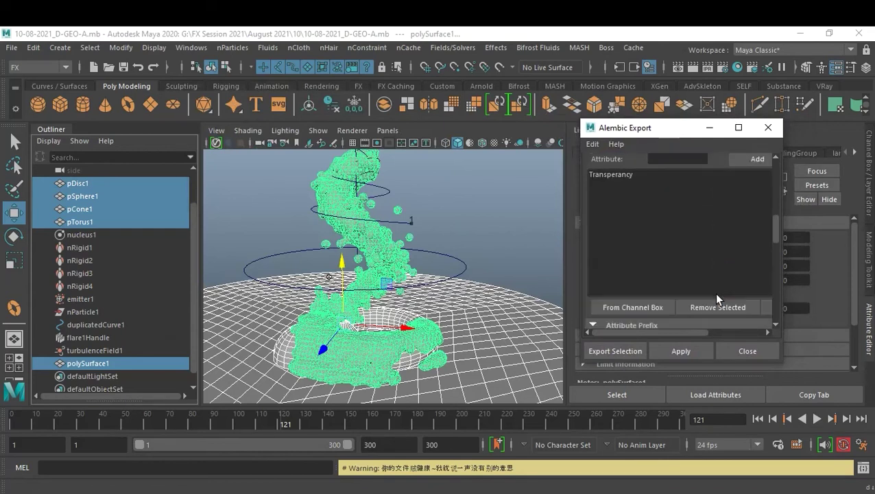
{"action": "scroll", "coordinate": [714, 293], "scroll_direction": "down", "scroll_amount": 3}
{"action": "scroll", "coordinate": [714, 292], "scroll_direction": "down", "scroll_amount": 3}
{"action": "scroll", "coordinate": [710, 301], "scroll_direction": "down", "scroll_amount": 3}
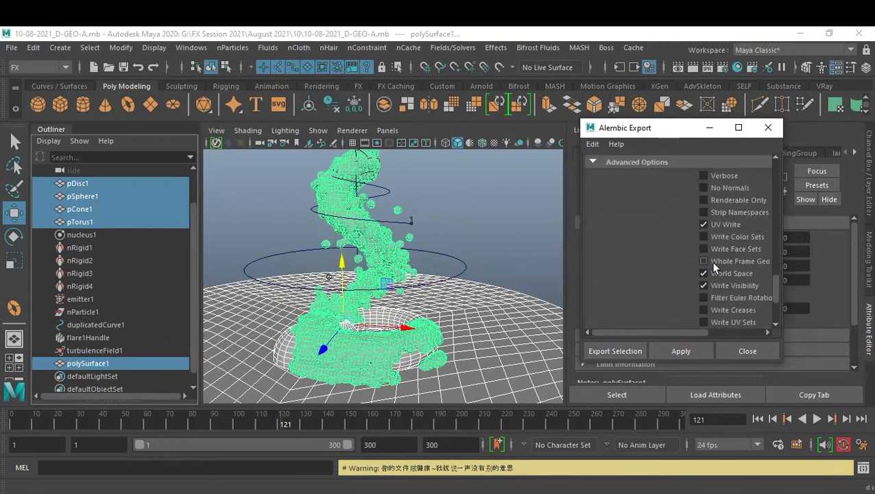
{"action": "scroll", "coordinate": [727, 288], "scroll_direction": "down", "scroll_amount": 3}
{"action": "scroll", "coordinate": [727, 274], "scroll_direction": "down", "scroll_amount": 2}
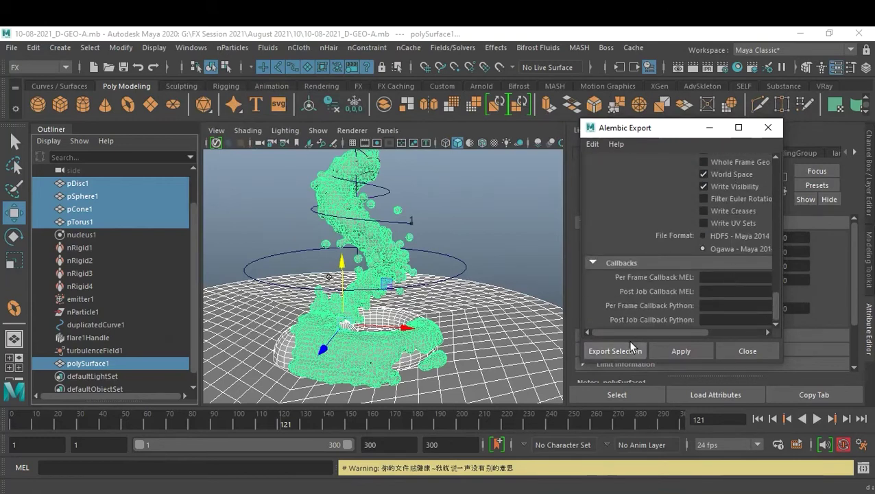
{"action": "scroll", "coordinate": [685, 219], "scroll_direction": "up", "scroll_amount": 1}
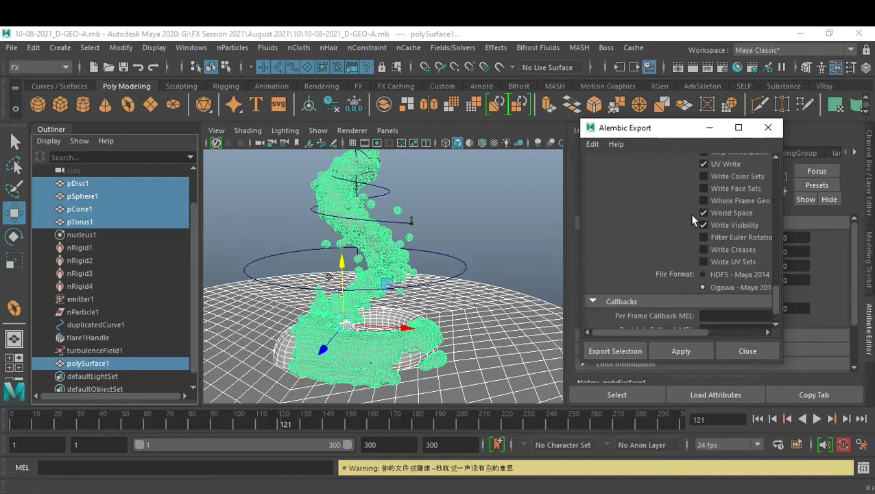
{"action": "left_click", "coordinate": [703, 212]}
{"action": "left_click", "coordinate": [626, 350]}
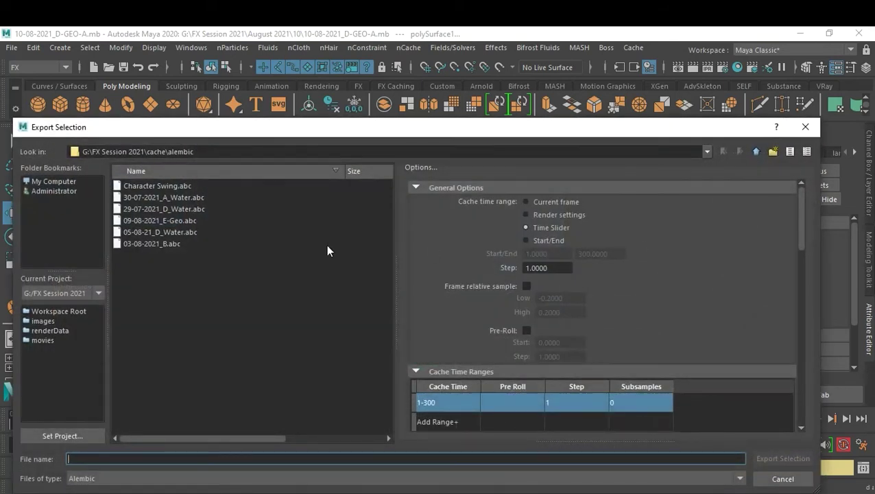
Export the Alembic cache as 10-08-2021_DGeo, deselect all, save, and start a new scene
{"action": "type", "text": "10-08-2021"}
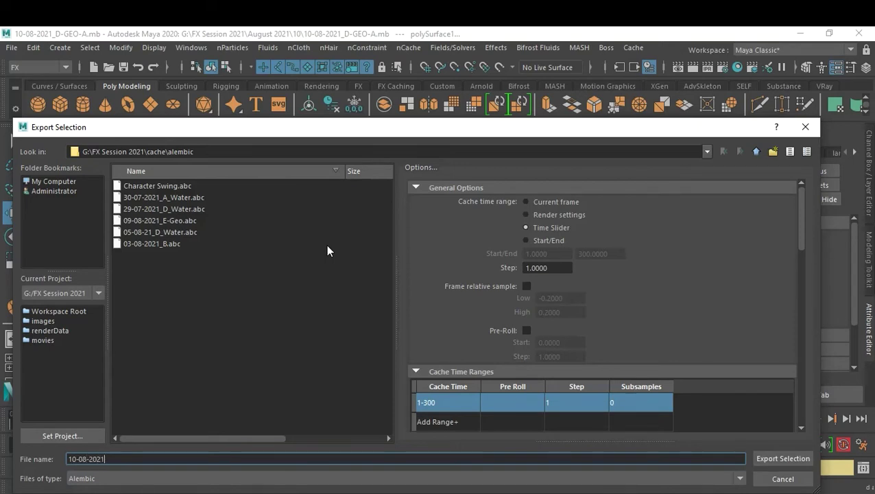
{"action": "type", "text": "_"}
{"action": "type", "text": "D"}
{"action": "type", "text": "Geo"}
{"action": "key", "text": "Return"}
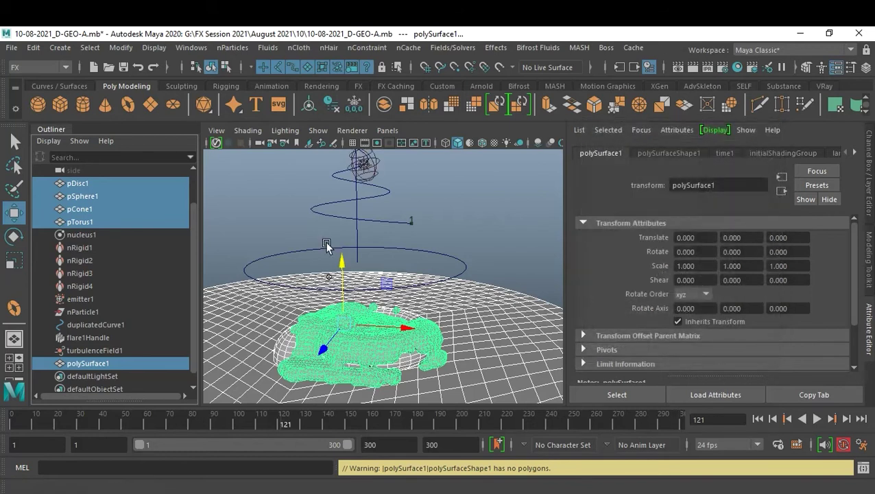
{"action": "left_click", "coordinate": [465, 200]}
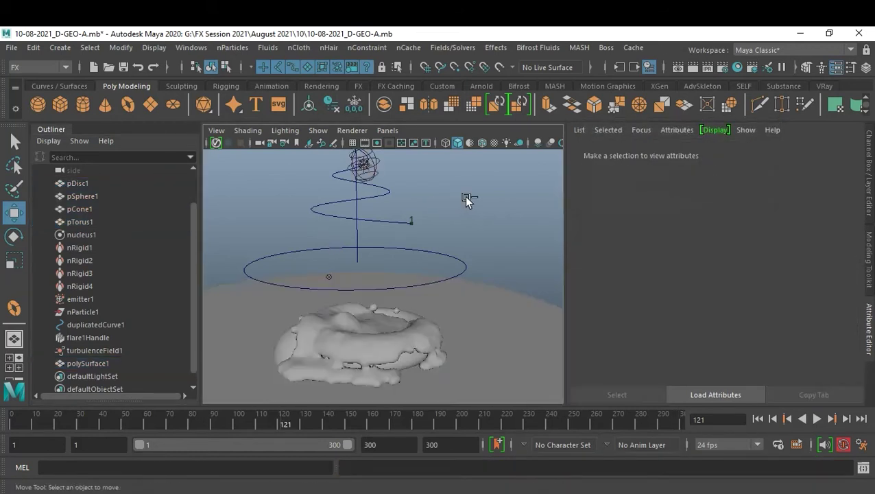
{"action": "key", "text": "ctrl+s"}
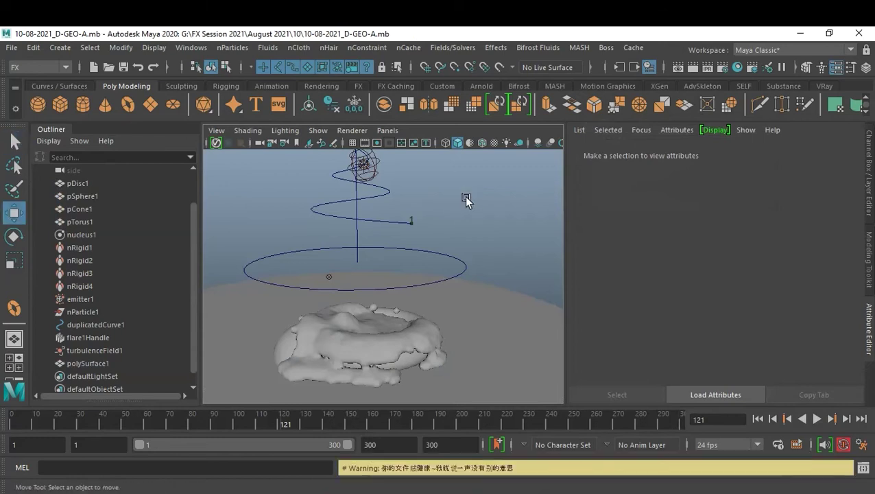
{"action": "key", "text": "ctrl+n"}
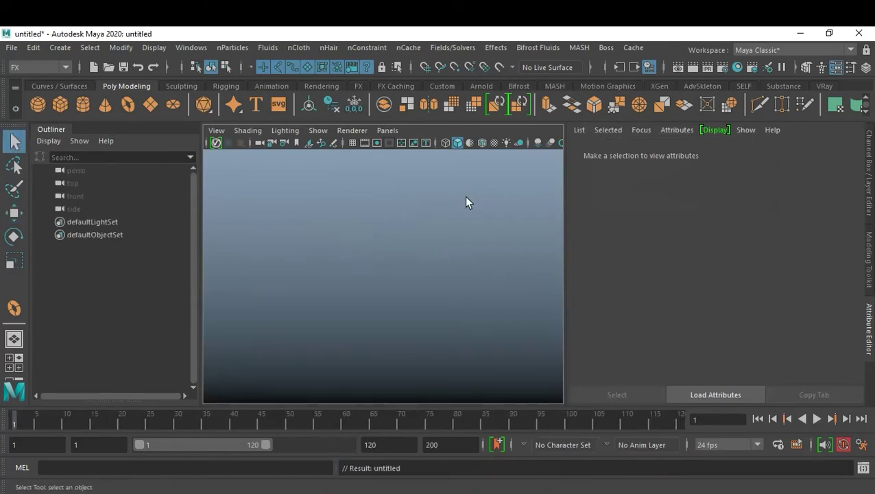
Import the 10-08-2021_D-Geo.abc Alembic cache into the new scene
{"action": "left_click", "coordinate": [632, 48]}
{"action": "mouse_move", "coordinate": [659, 70]}
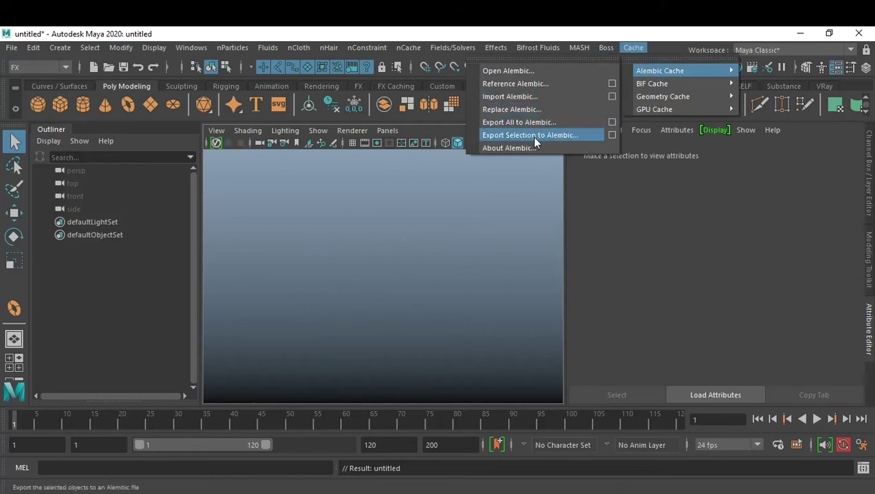
{"action": "left_click", "coordinate": [525, 102]}
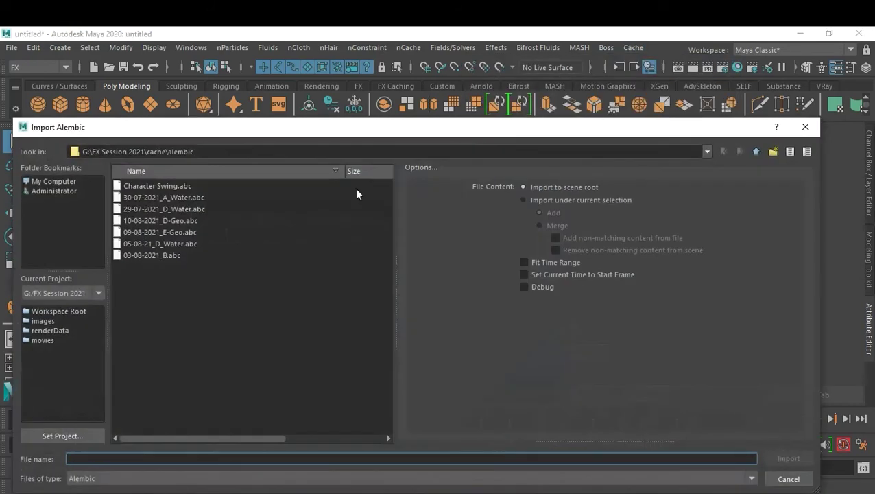
{"action": "left_click", "coordinate": [130, 222]}
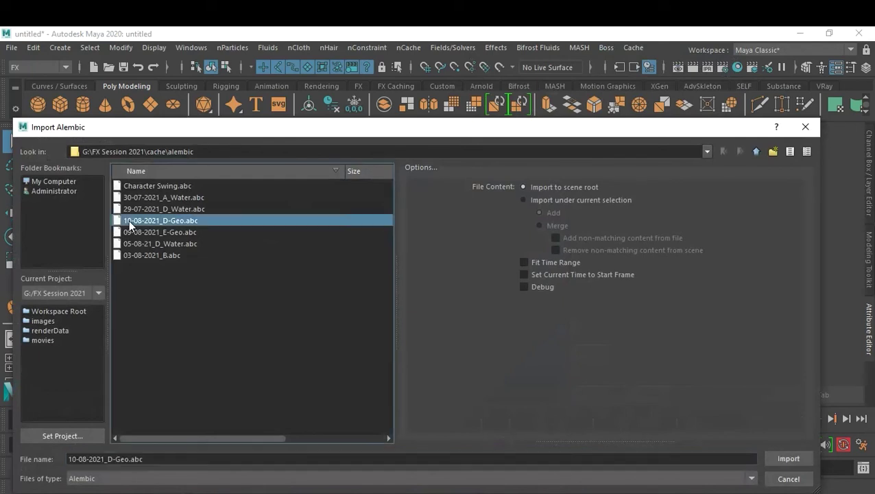
{"action": "double_click", "coordinate": [130, 222]}
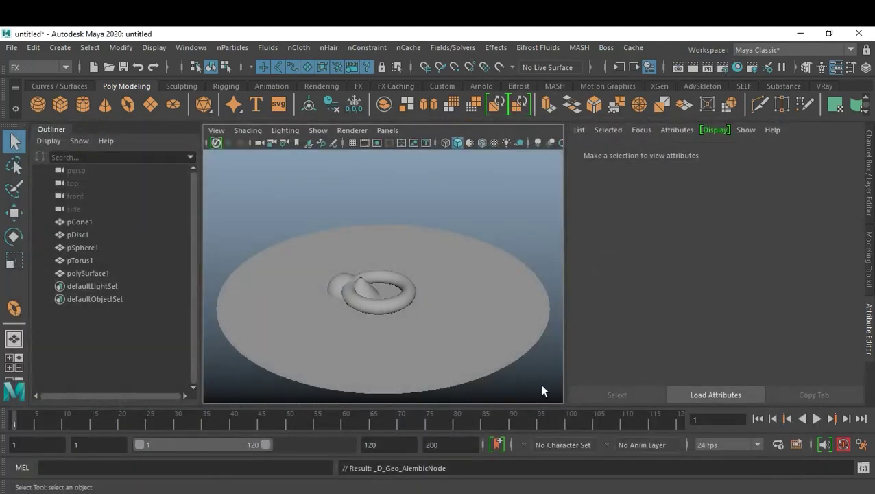
Set the playback end frame to 300 and scrub through the liquid simulation
{"action": "left_click", "coordinate": [374, 444]}
{"action": "type", "text": "300"}
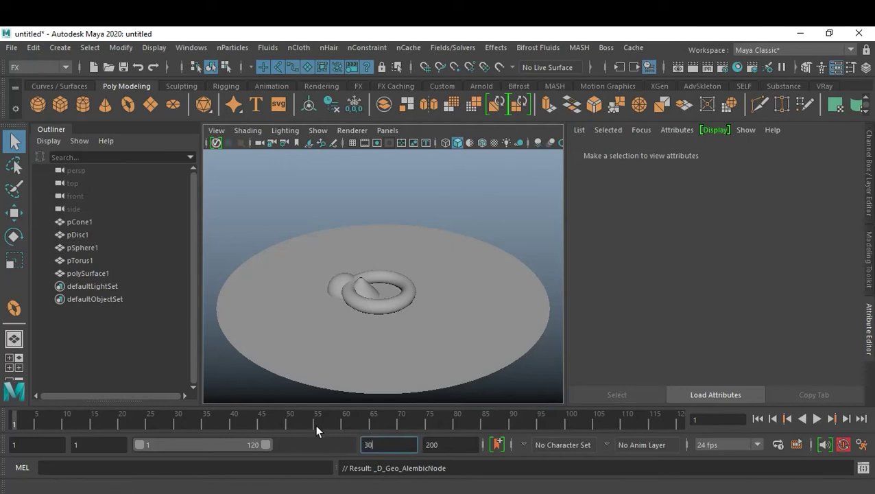
{"action": "key", "text": "Return"}
{"action": "mouse_move", "coordinate": [24, 422]}
{"action": "left_mouse_down"}
{"action": "mouse_move", "coordinate": [508, 432]}
{"action": "mouse_move", "coordinate": [27, 430]}
{"action": "mouse_move", "coordinate": [723, 422]}
{"action": "mouse_move", "coordinate": [20, 429]}
{"action": "mouse_move", "coordinate": [445, 439]}
{"action": "left_mouse_up"}
{"action": "mouse_move", "coordinate": [434, 323]}
{"action": "right_mouse_down", "text": "alt"}
{"action": "mouse_move", "coordinate": [498, 306]}
{"action": "mouse_move", "coordinate": [373, 273]}
{"action": "right_mouse_up", "text": "alt"}
Set the polySurface1 Alembic node Speed to 10 and play the splash from frame 1
{"action": "left_click", "coordinate": [369, 257]}
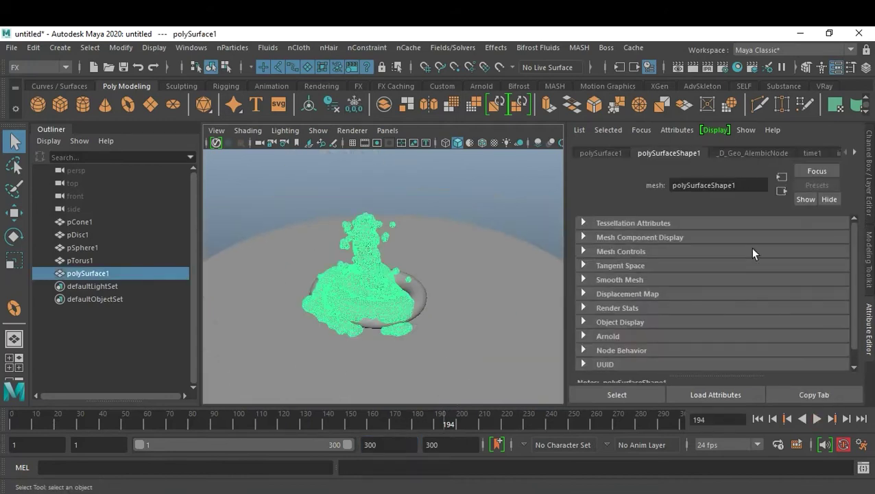
{"action": "left_click", "coordinate": [762, 153]}
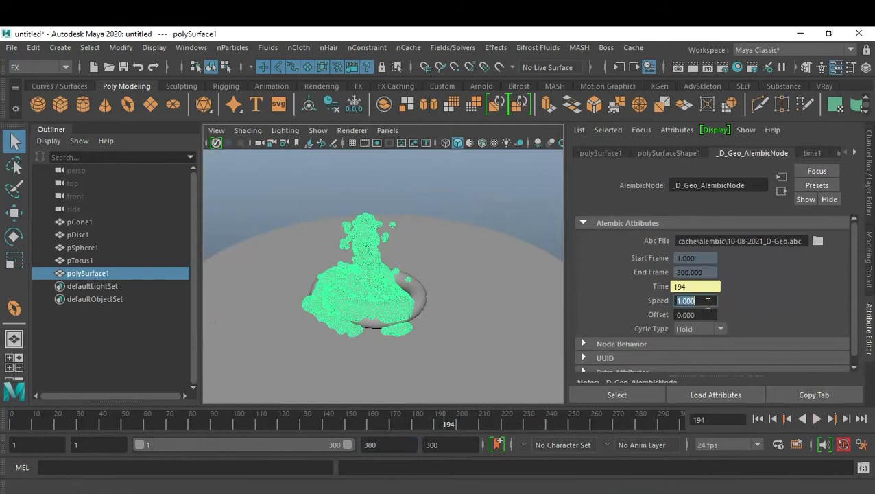
{"action": "type", "text": "10"}
{"action": "key", "text": "Return"}
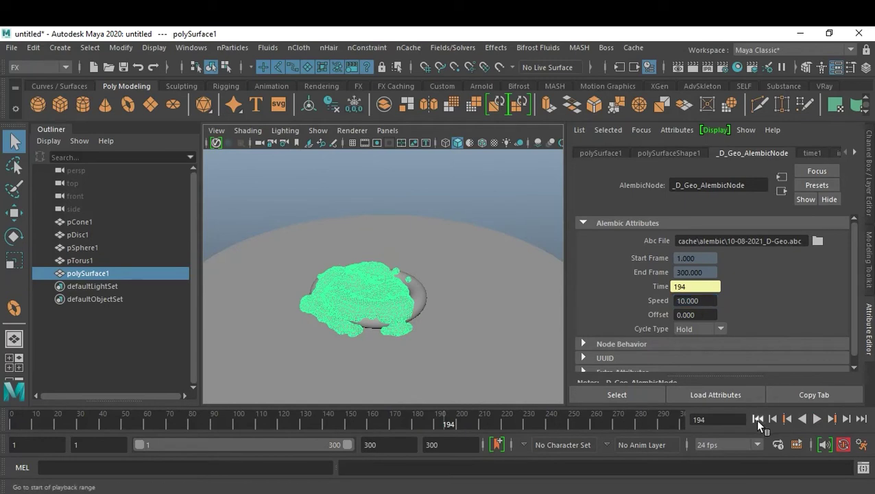
{"action": "left_click", "coordinate": [755, 419]}
{"action": "left_click", "coordinate": [815, 418]}
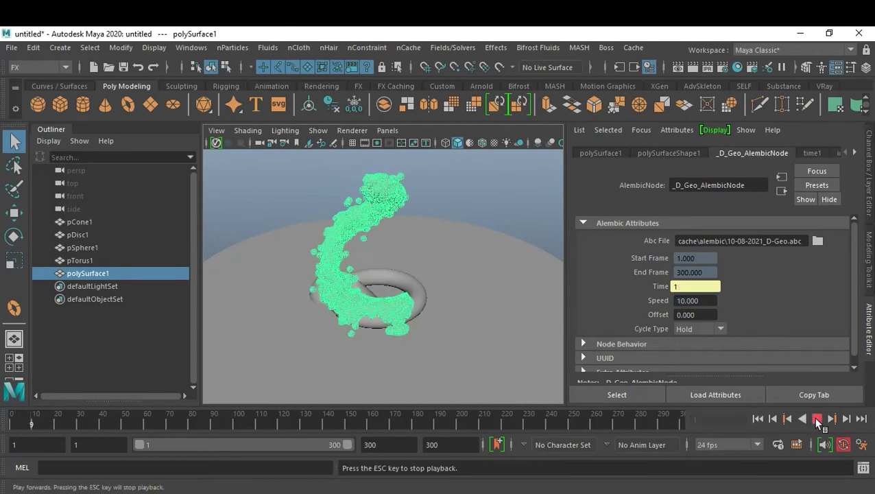
Change the cache Speed to 5 and replay the splash from the start
{"action": "left_click", "coordinate": [715, 301]}
{"action": "type", "text": "5.000"}
{"action": "key", "text": "Return"}
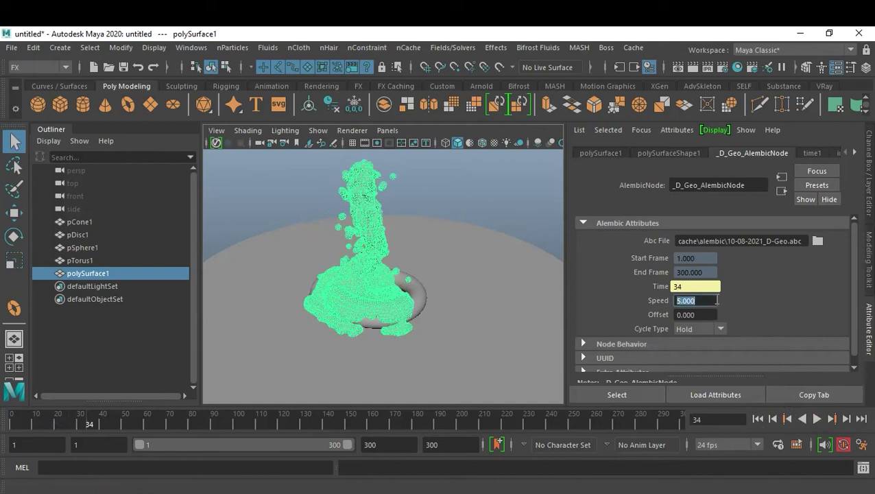
{"action": "left_click", "coordinate": [484, 201]}
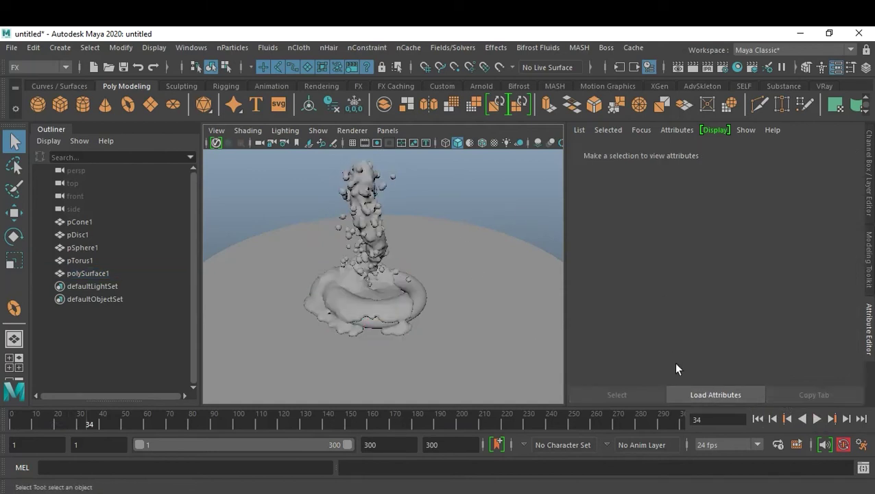
{"action": "left_click", "coordinate": [757, 418]}
{"action": "left_click", "coordinate": [817, 419]}
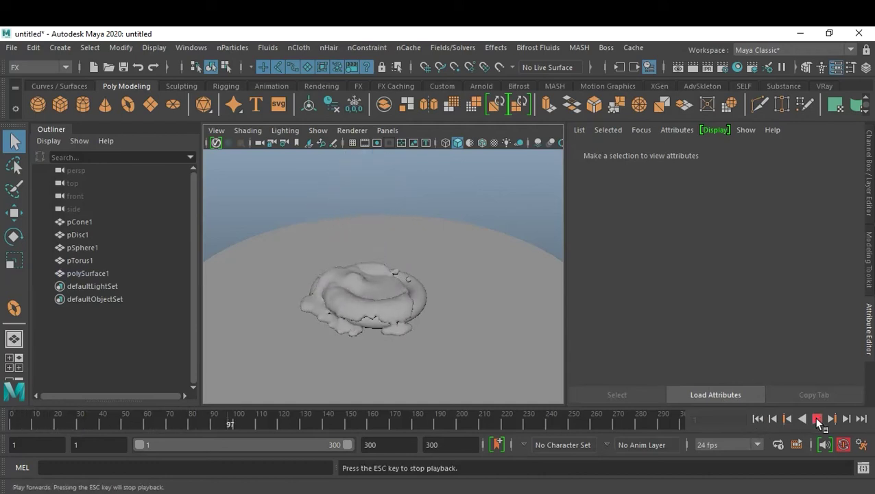
{"action": "left_click", "coordinate": [817, 418]}
Replay the splash to frame 52, then reselect polySurface1 to edit its Speed
{"action": "left_click", "coordinate": [758, 418]}
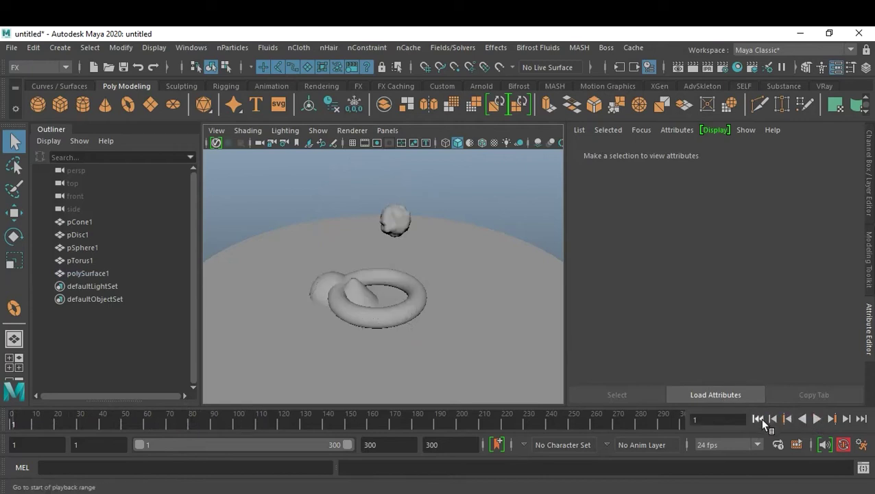
{"action": "left_click", "coordinate": [817, 418]}
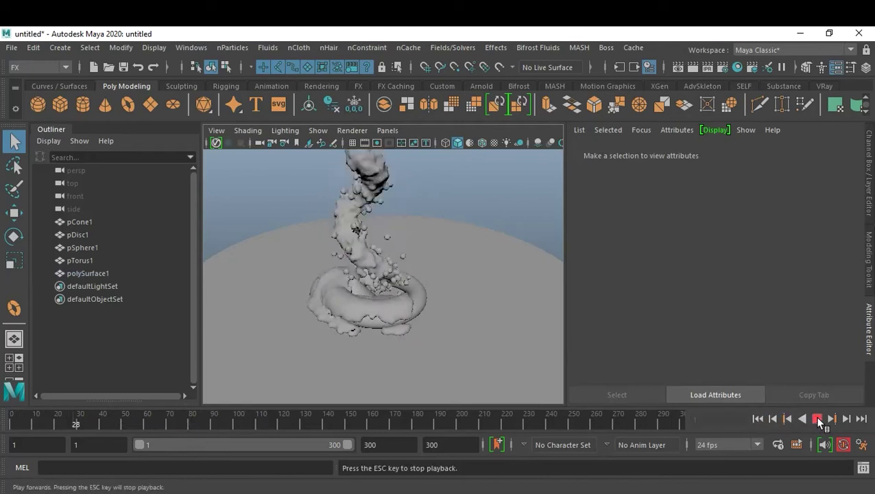
{"action": "left_click", "coordinate": [817, 417]}
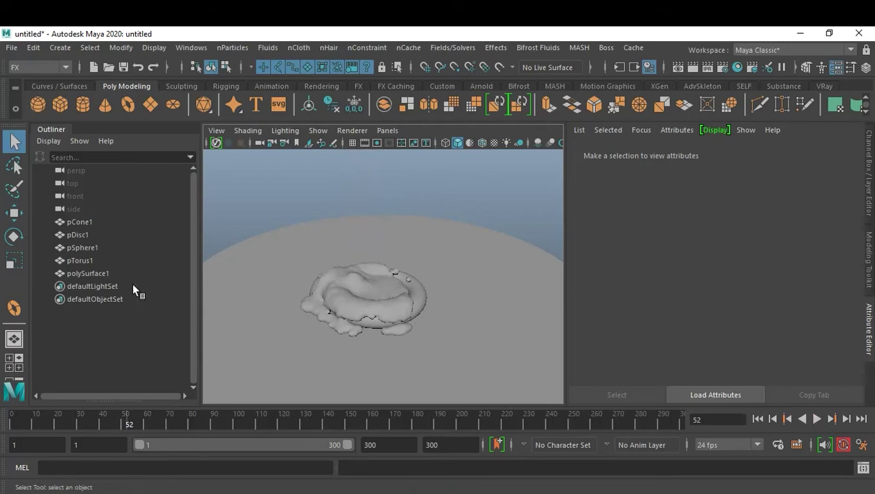
{"action": "left_click", "coordinate": [98, 272]}
{"action": "left_click", "coordinate": [707, 302]}
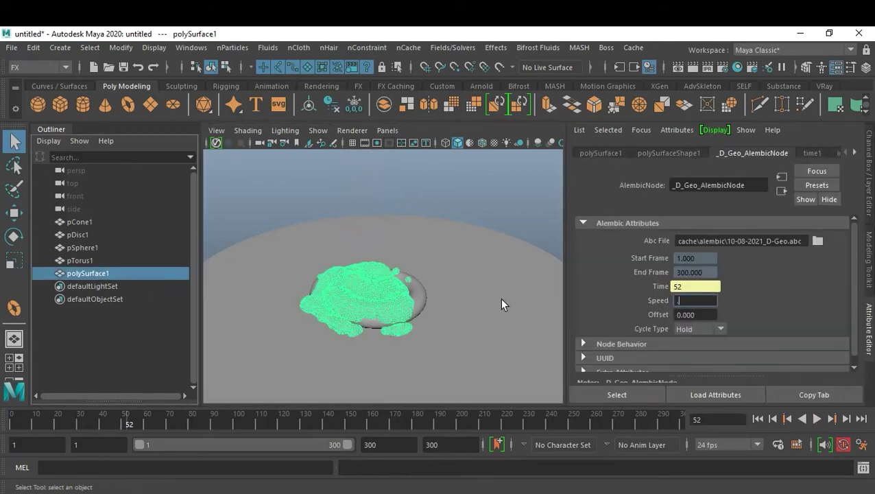
Set the cache Speed to 0.5 and preview the splash up to frame 150
{"action": "type", "text": "5"}
{"action": "key", "text": "Return"}
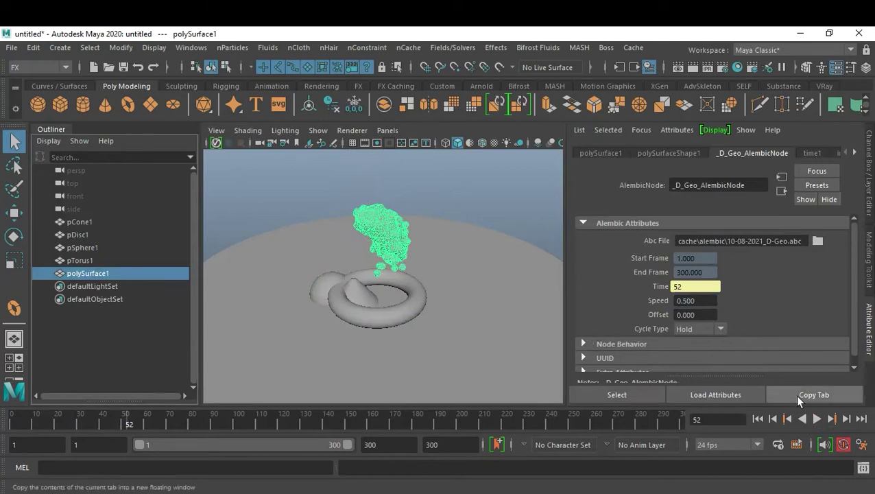
{"action": "left_click", "coordinate": [759, 418]}
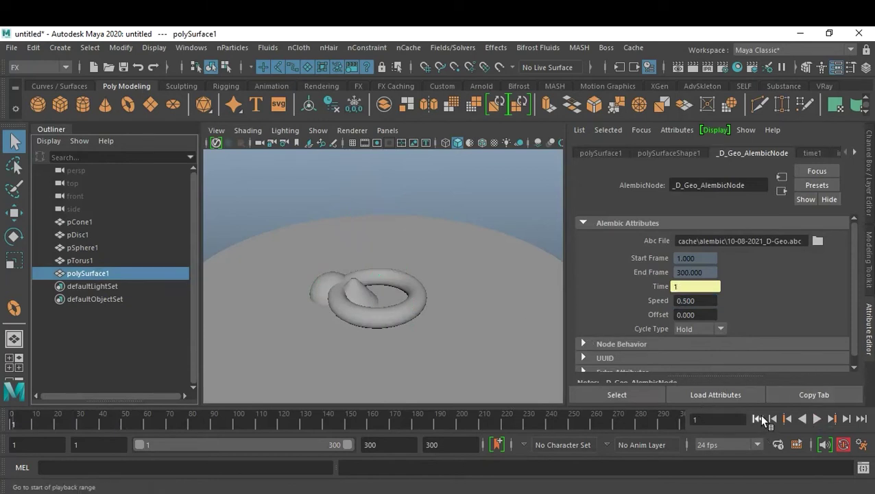
{"action": "left_click", "coordinate": [817, 418]}
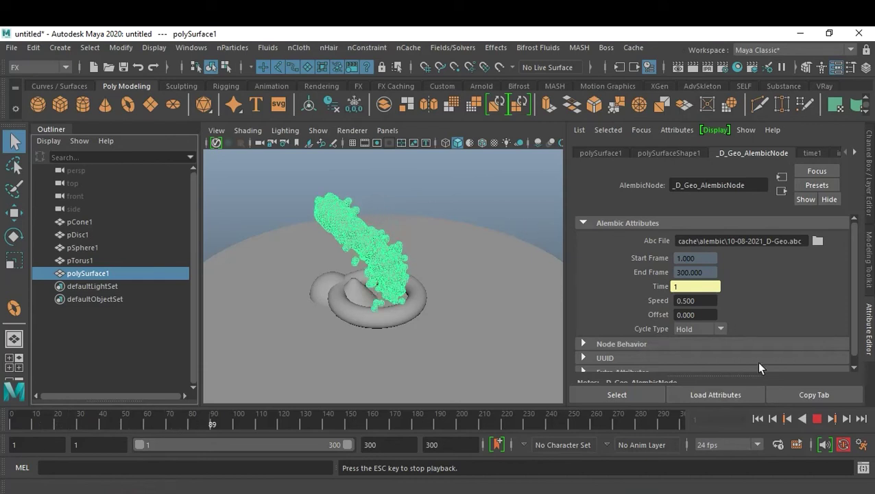
{"action": "left_click", "coordinate": [816, 418]}
Try cache Speed 5 and preview the splash up to frame 36
{"action": "left_click", "coordinate": [710, 299]}
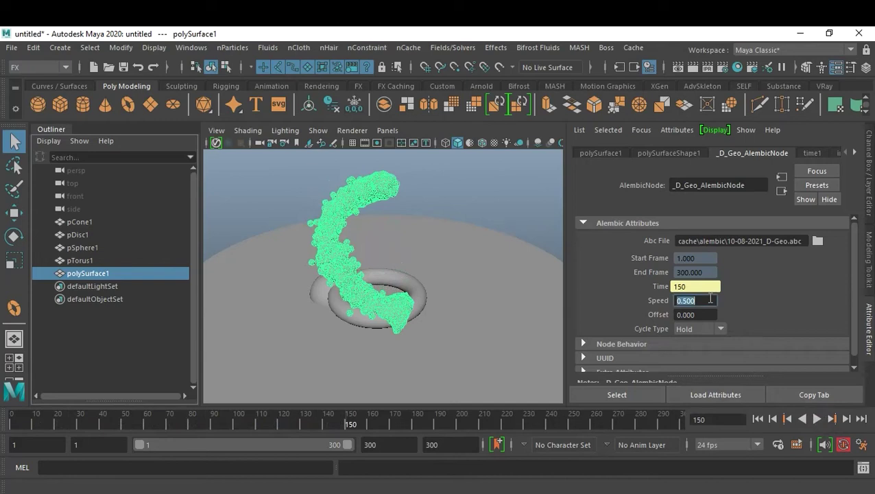
{"action": "type", "text": "5"}
{"action": "key", "text": "Return"}
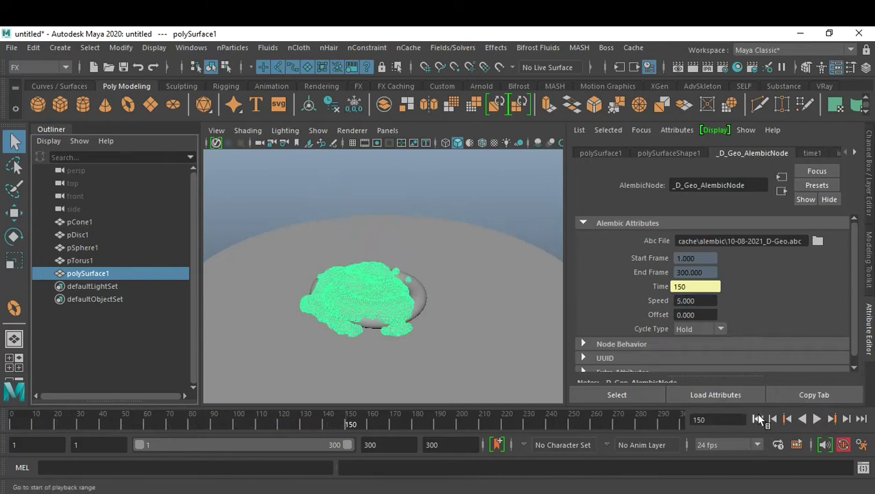
{"action": "left_click", "coordinate": [758, 418]}
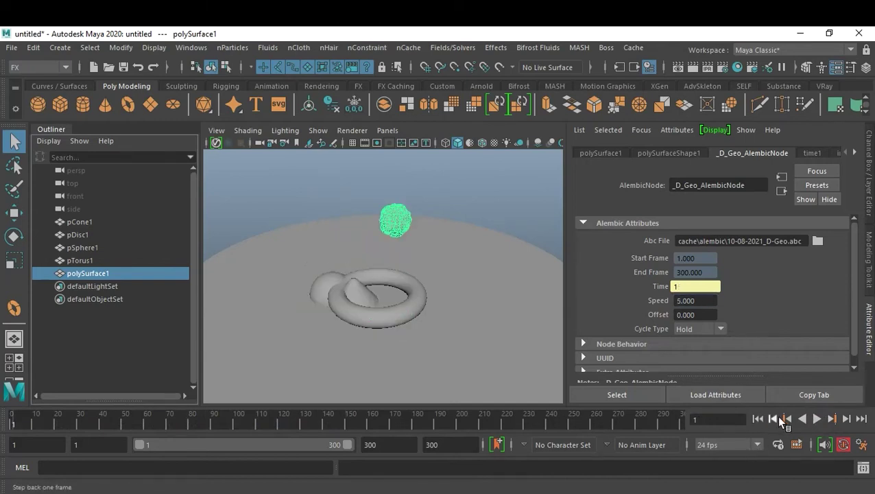
{"action": "left_click", "coordinate": [815, 419]}
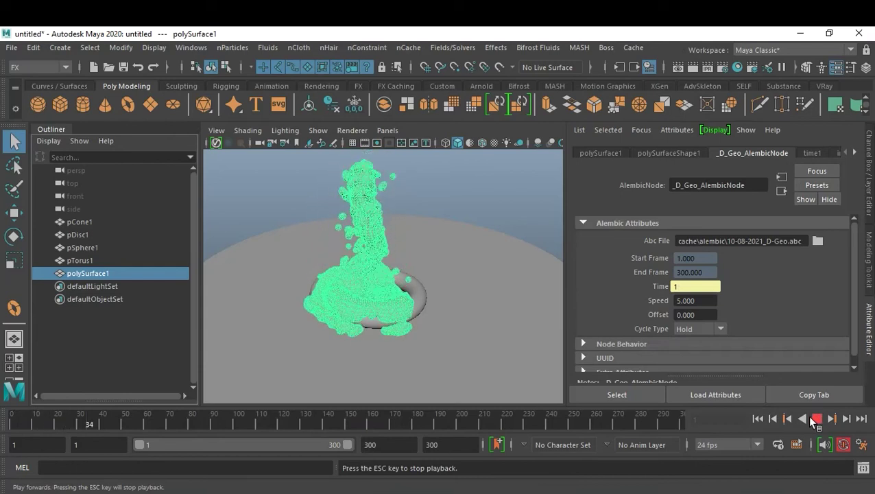
{"action": "left_click", "coordinate": [814, 419]}
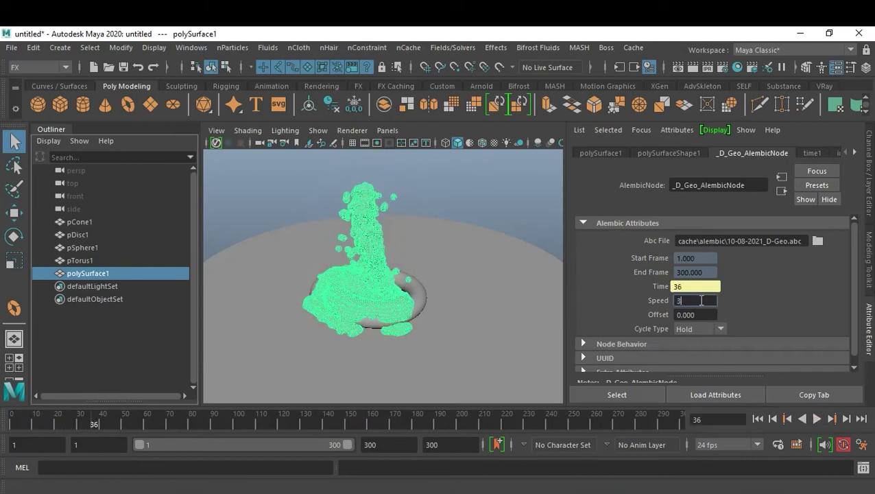
Settle on cache Speed 3 and replay the splash from frame 1 with the mesh deselected
{"action": "key", "text": "Return"}
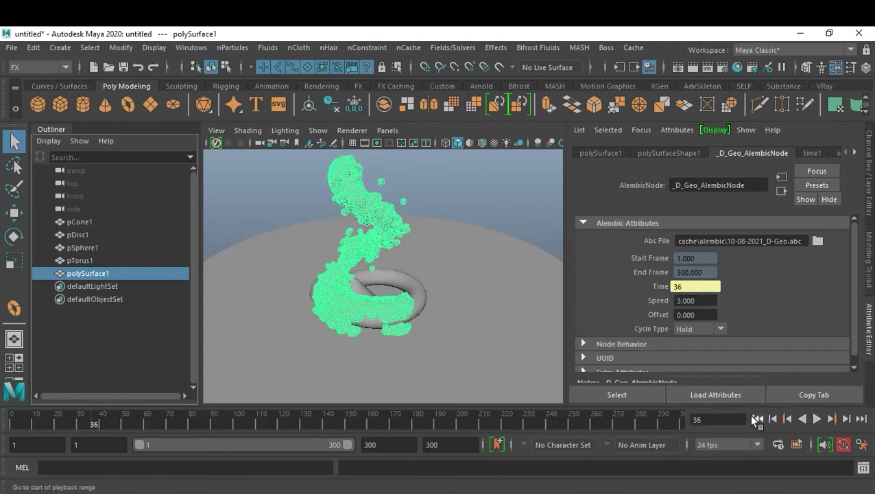
{"action": "left_click", "coordinate": [758, 420]}
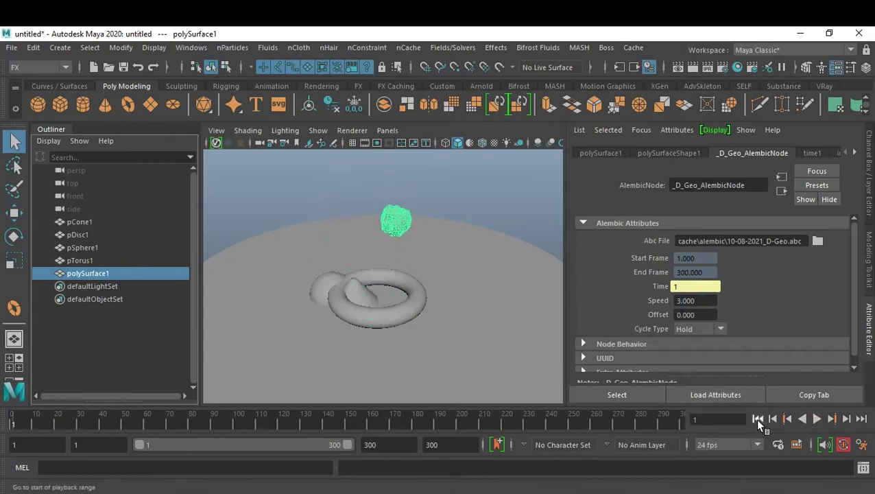
{"action": "left_click", "coordinate": [816, 418]}
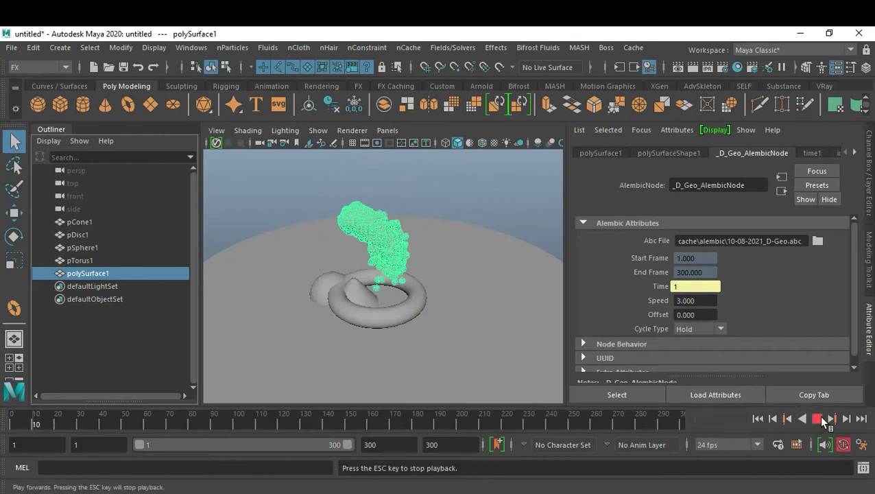
{"action": "left_click", "coordinate": [483, 199]}
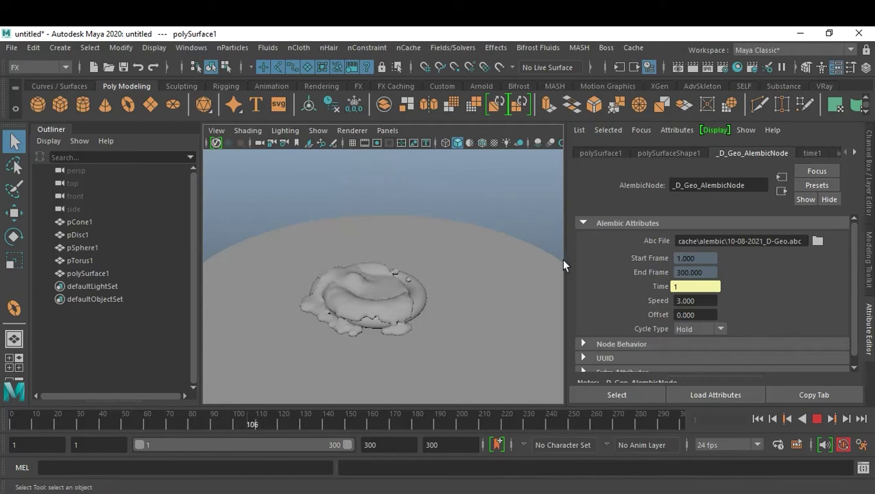
Frame the view on the liquid mesh and replay the simulation to frame 122
{"action": "left_click", "coordinate": [817, 418]}
{"action": "right_click_drag", "start_coordinate": [305, 255], "coordinate": [460, 296], "text": "alt"}
{"action": "left_click_drag", "start_coordinate": [459, 296], "coordinate": [481, 236], "text": "alt"}
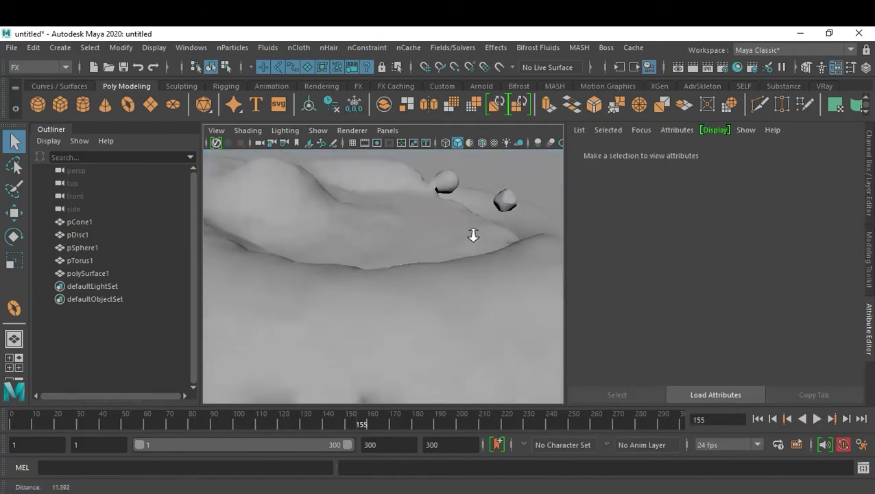
{"action": "right_click_drag", "start_coordinate": [481, 236], "coordinate": [427, 235], "text": "alt"}
{"action": "scroll", "coordinate": [428, 231], "scroll_direction": "up", "scroll_amount": 2}
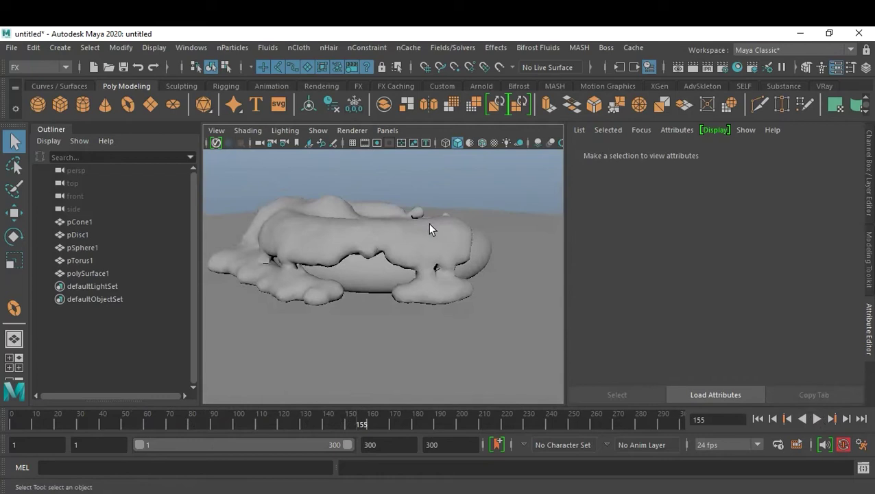
{"action": "mouse_move", "coordinate": [429, 229]}
{"action": "left_mouse_down", "text": "alt"}
{"action": "mouse_move", "coordinate": [445, 285]}
{"action": "mouse_move", "coordinate": [431, 256]}
{"action": "left_mouse_up", "text": "alt"}
{"action": "left_click", "coordinate": [757, 418]}
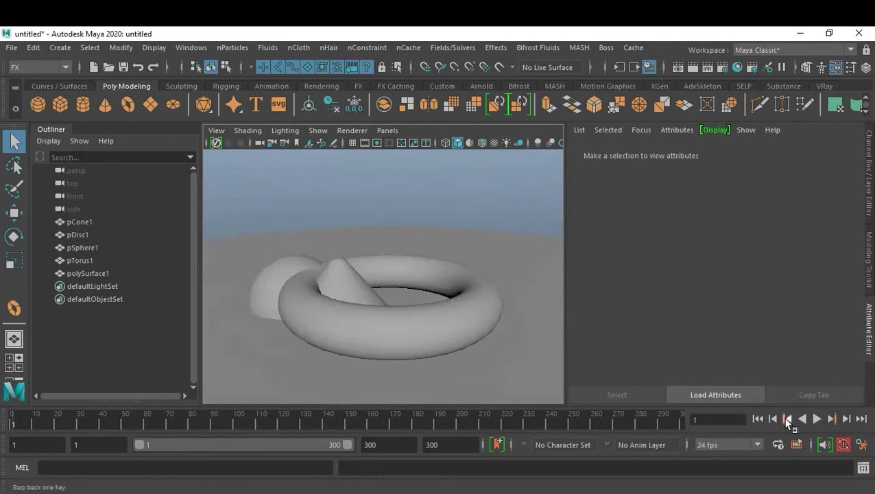
{"action": "left_click", "coordinate": [815, 419]}
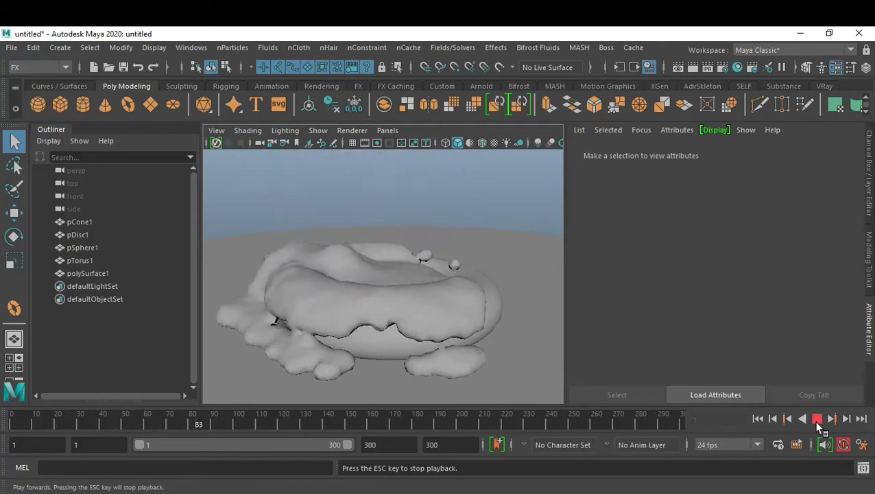
{"action": "left_click", "coordinate": [816, 420]}
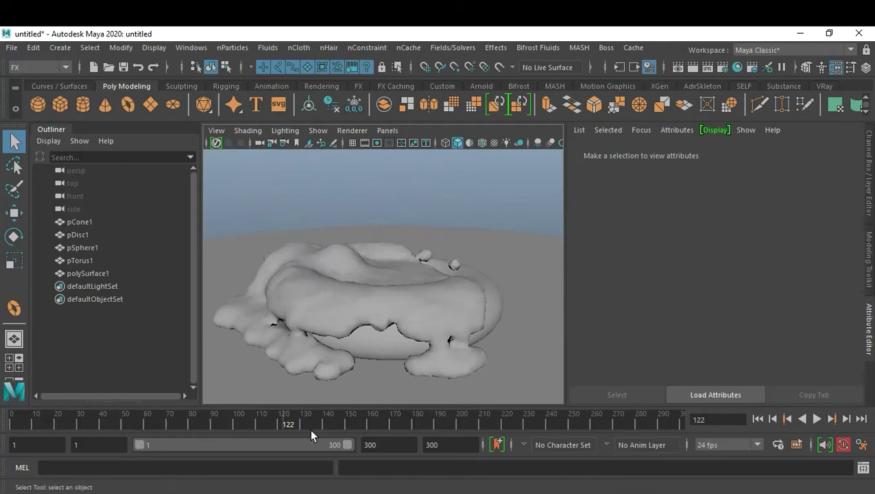
Set the playback end frame to 200 and replay the simulation
{"action": "double_click", "coordinate": [376, 446]}
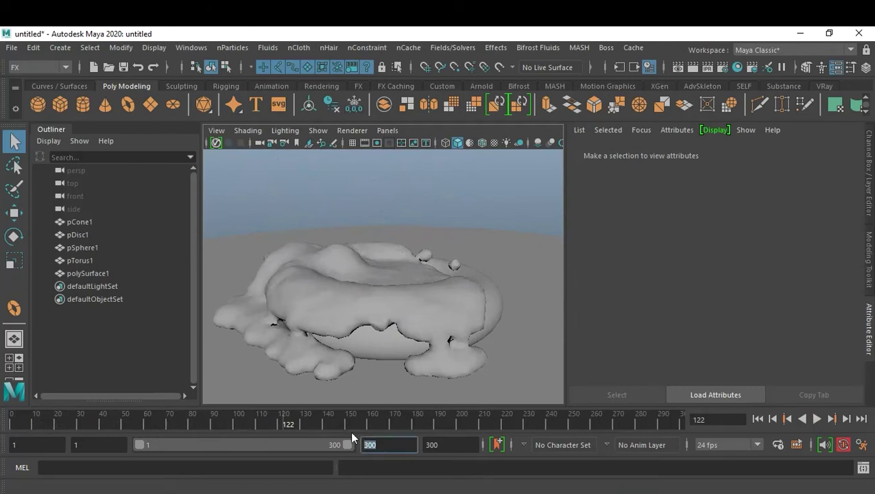
{"action": "type", "text": "200"}
{"action": "key", "text": "Return"}
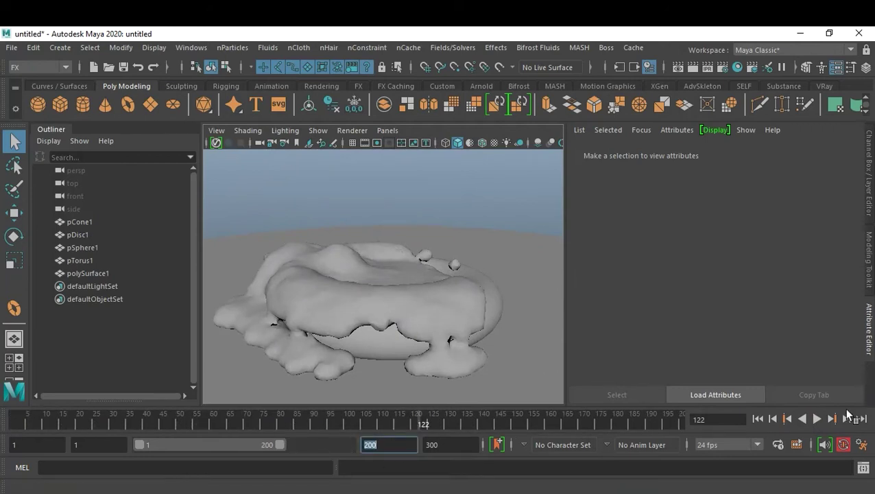
{"action": "left_click", "coordinate": [757, 419]}
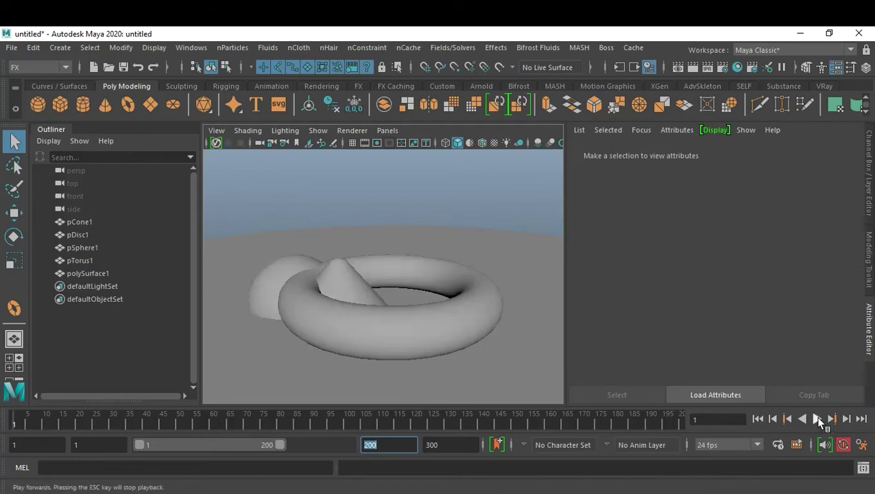
{"action": "left_click", "coordinate": [817, 419]}
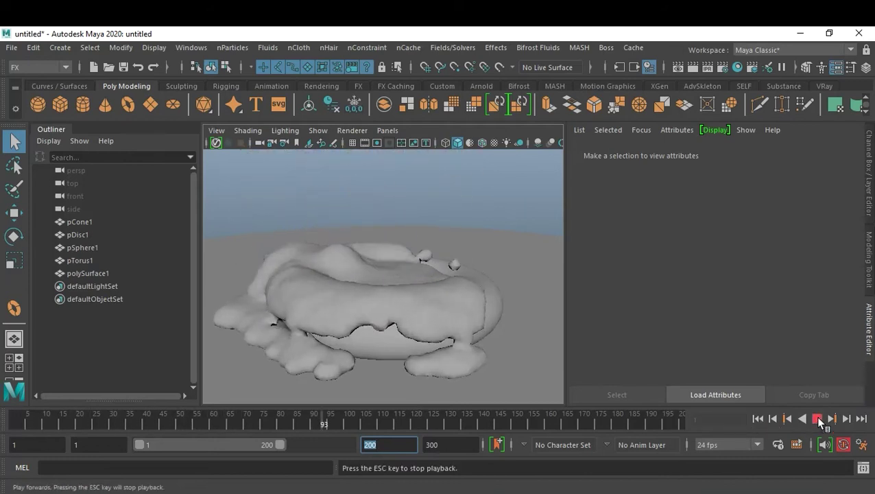
{"action": "left_click", "coordinate": [818, 418]}
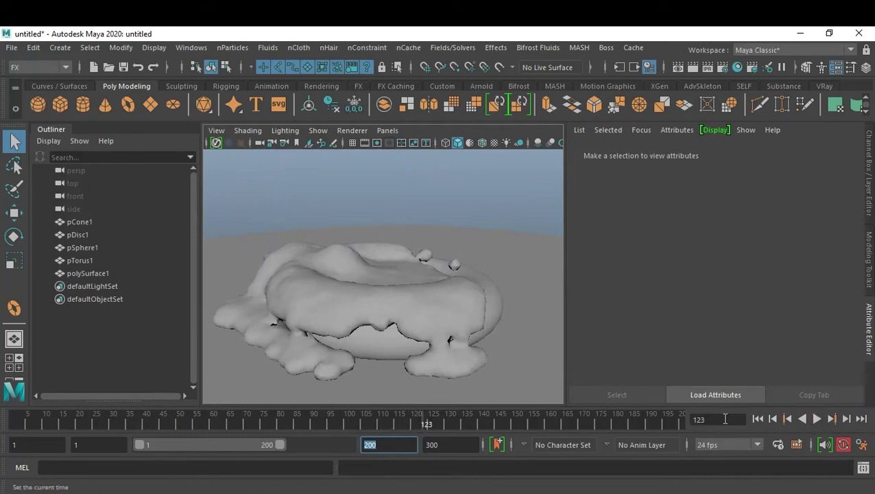
{"action": "type", "text": "150"}
Make the playback range end at frame 150 and replay the splash to frame 122
{"action": "key", "text": "Return"}
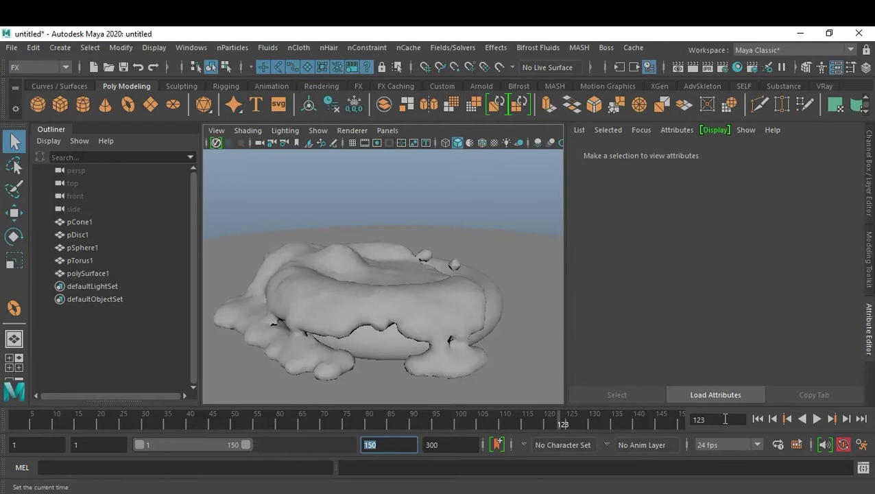
{"action": "left_click", "coordinate": [758, 418]}
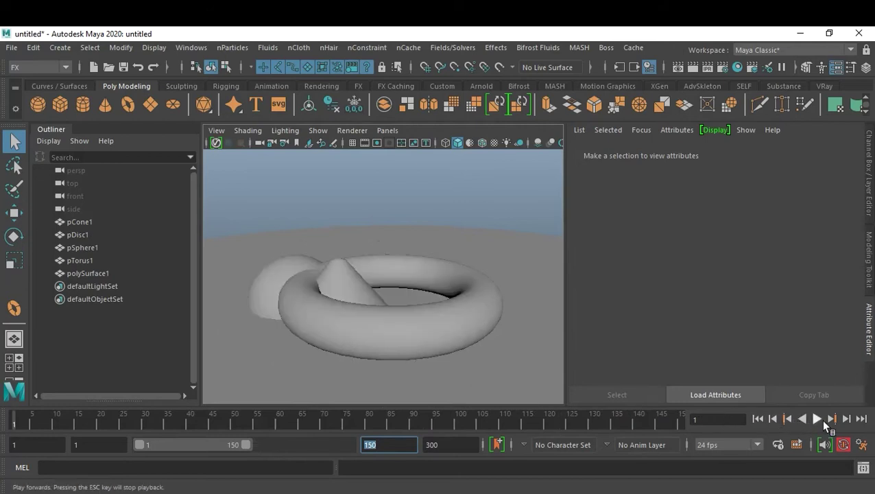
{"action": "left_click", "coordinate": [819, 419]}
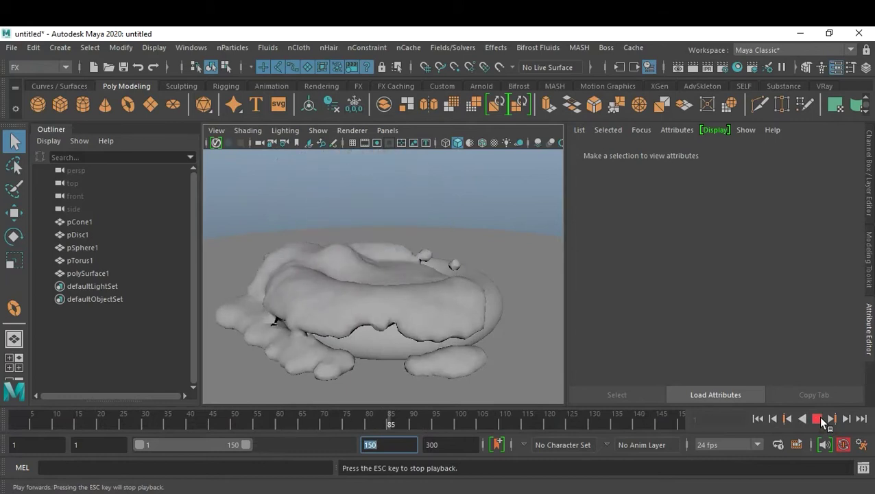
{"action": "left_click", "coordinate": [821, 416]}
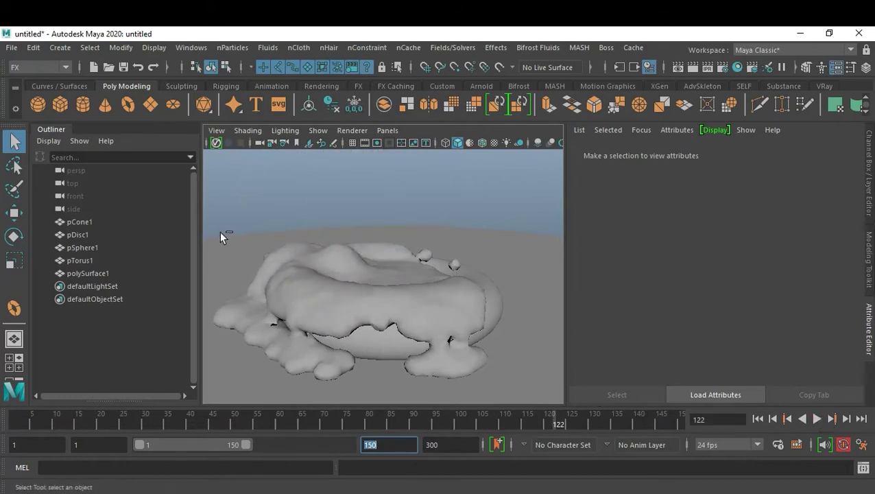
{"action": "key", "text": "ctrl+s"}
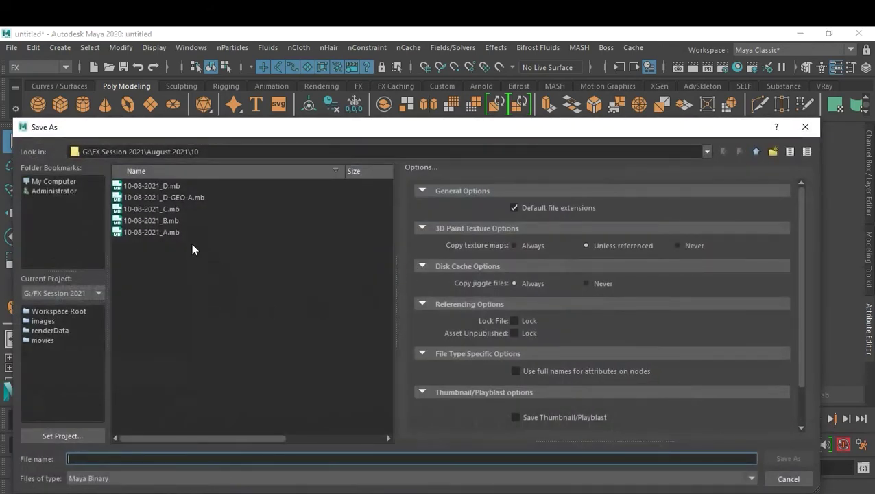
Save the scene as 10-08-2021_D-GEO-B.mb by changing the version letter from A to B
{"action": "left_click", "coordinate": [186, 198]}
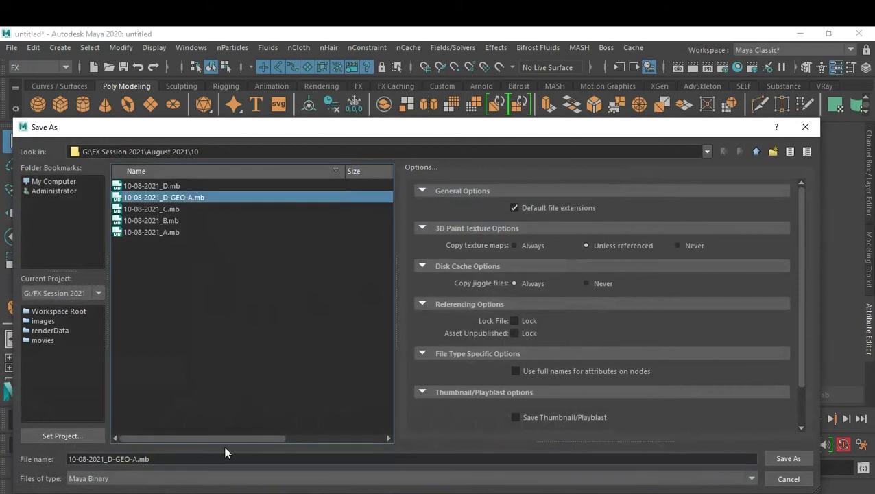
{"action": "left_click", "coordinate": [150, 457]}
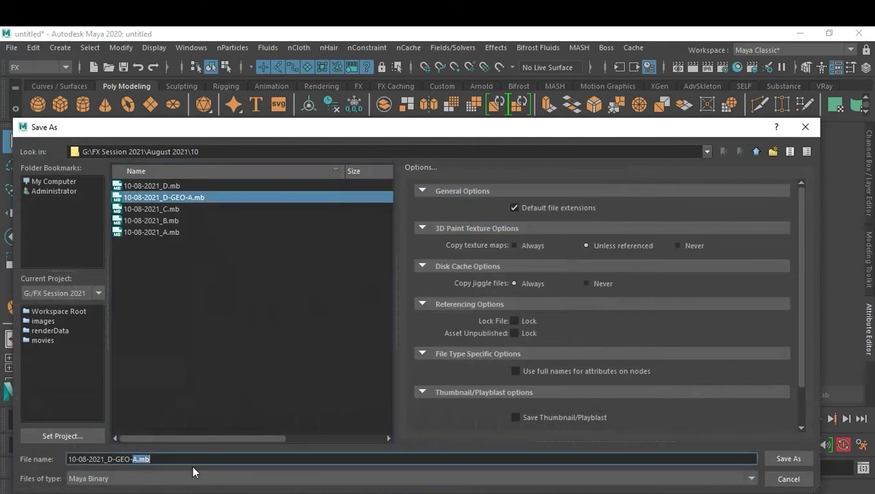
{"action": "type", "text": "B"}
{"action": "key", "text": "Return"}
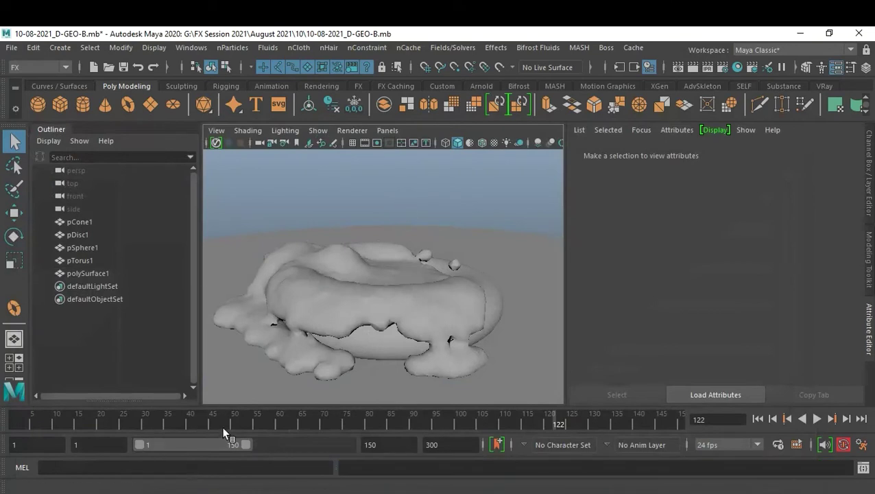
Go to frame 26 and assign a new Arnold aiStandardSurface shader to polySurface1
{"action": "key", "text": "alt+v"}
{"action": "left_click_drag", "start_coordinate": [54, 415], "coordinate": [126, 418]}
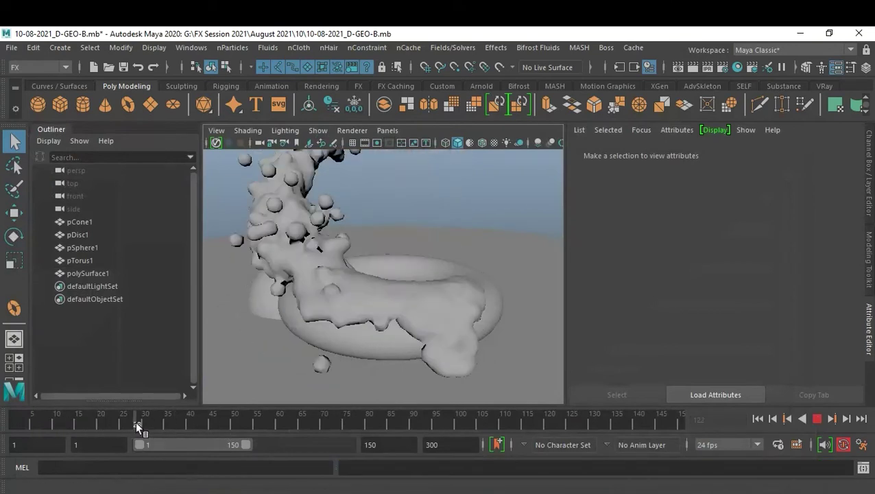
{"action": "left_click", "coordinate": [347, 262]}
{"action": "right_click", "coordinate": [339, 251]}
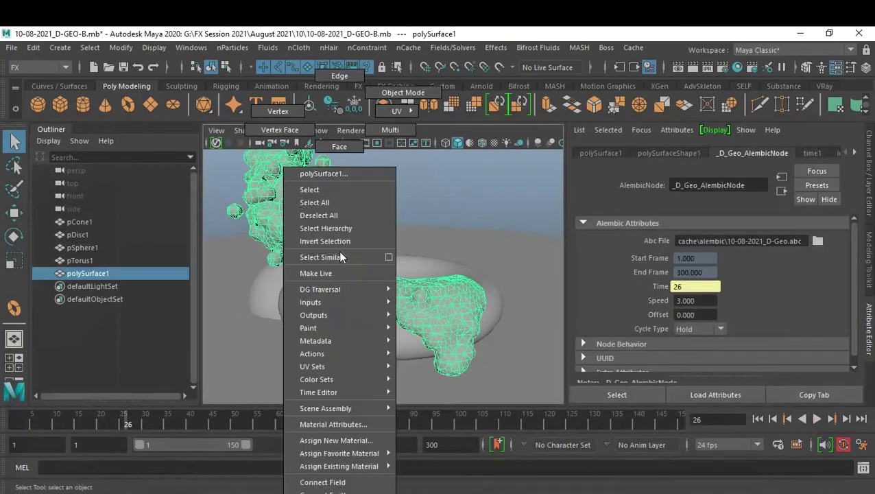
{"action": "left_click", "coordinate": [362, 442]}
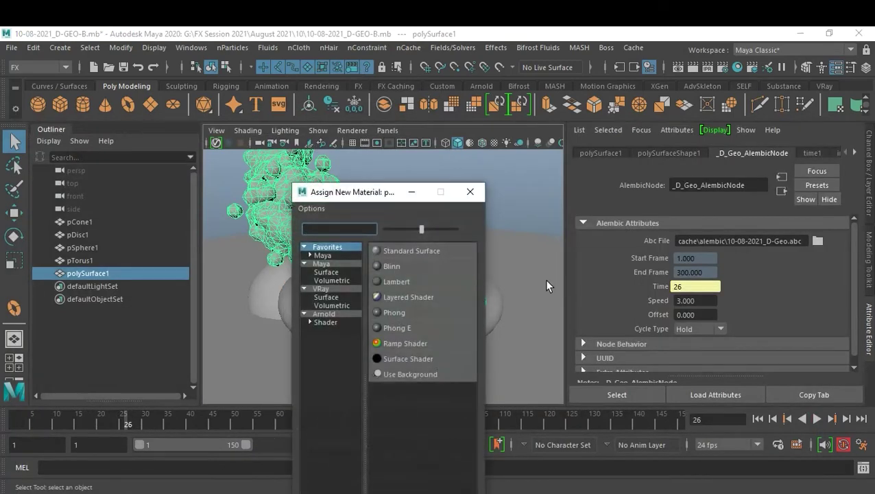
{"action": "left_click", "coordinate": [322, 314]}
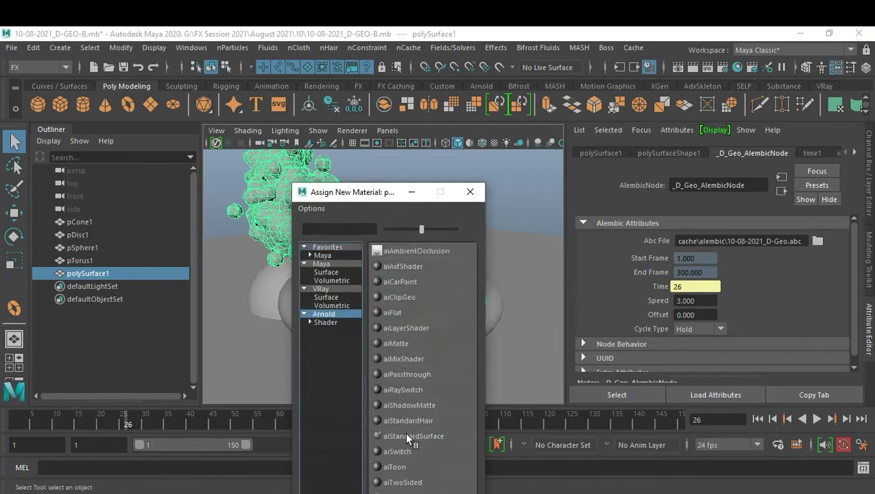
{"action": "left_click", "coordinate": [406, 436]}
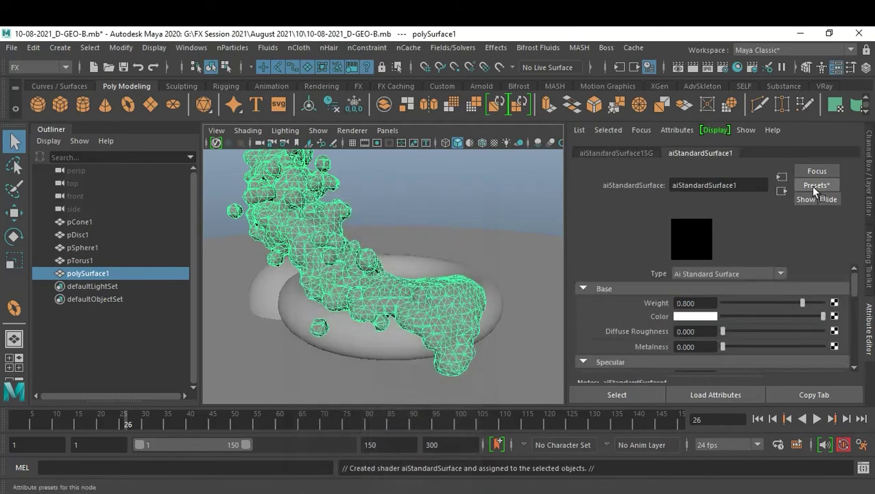
Apply the Honey preset to the liquid's aiStandardSurface shader
{"action": "left_click", "coordinate": [813, 189]}
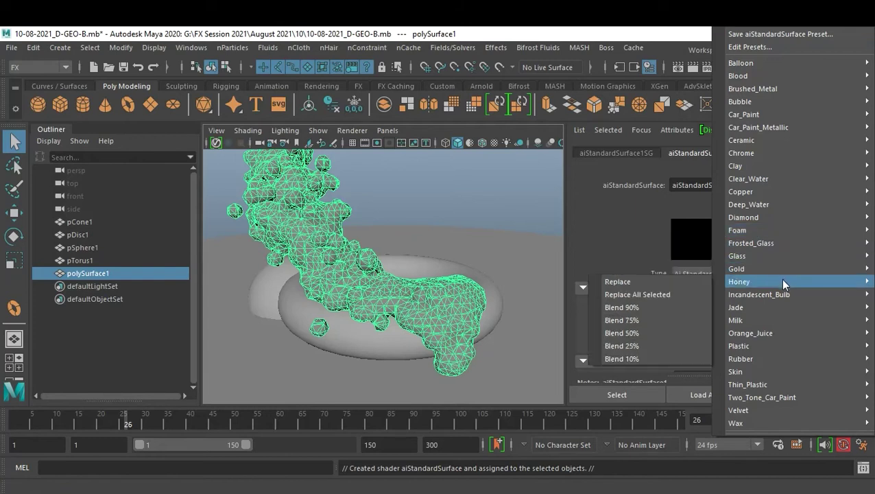
{"action": "left_click", "coordinate": [664, 232]}
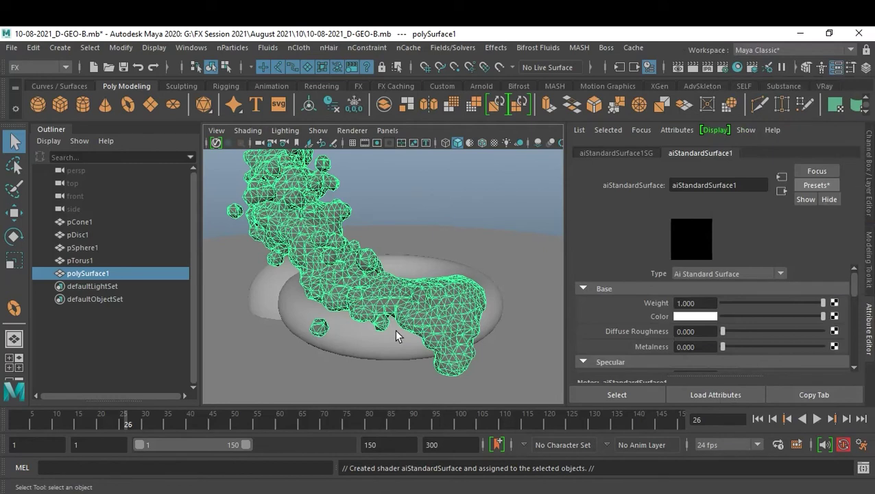
{"action": "left_click", "coordinate": [372, 334]}
Assign a new aiStandardSurface2 shader to pTorus1 and replace its settings with the Clay preset
{"action": "right_click", "coordinate": [373, 334]}
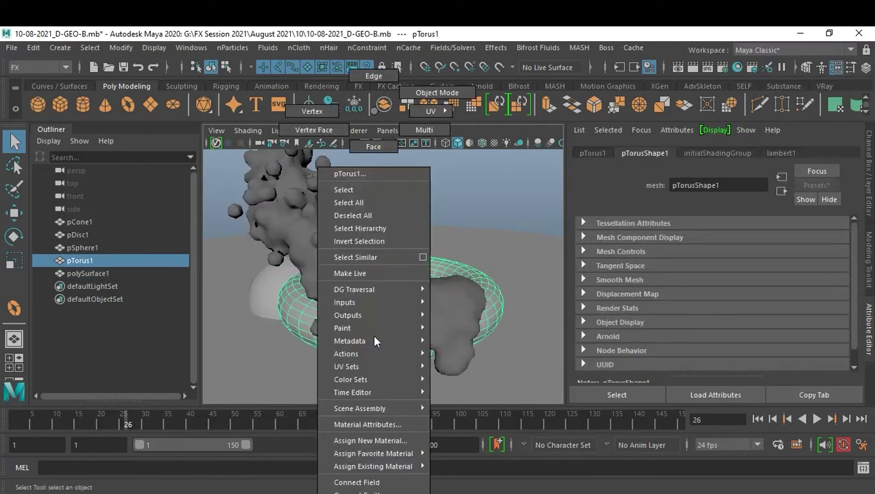
{"action": "left_click", "coordinate": [374, 110]}
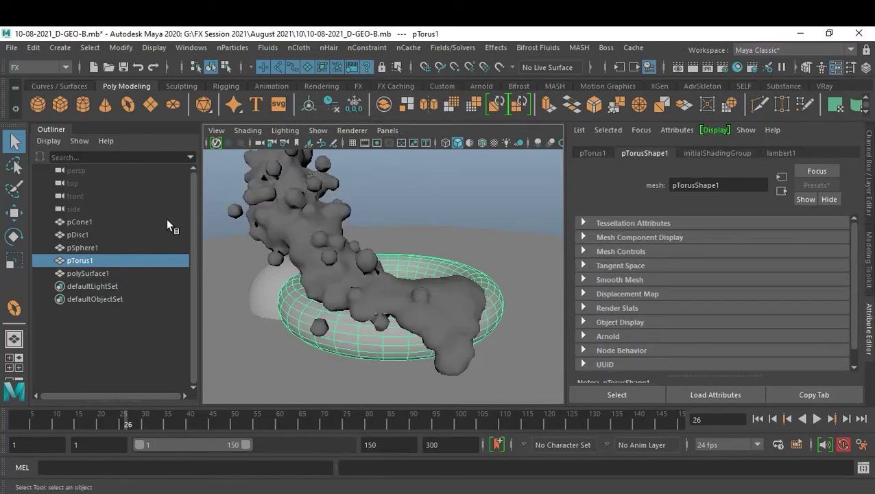
{"action": "right_click", "coordinate": [359, 343]}
{"action": "left_click", "coordinate": [373, 441]}
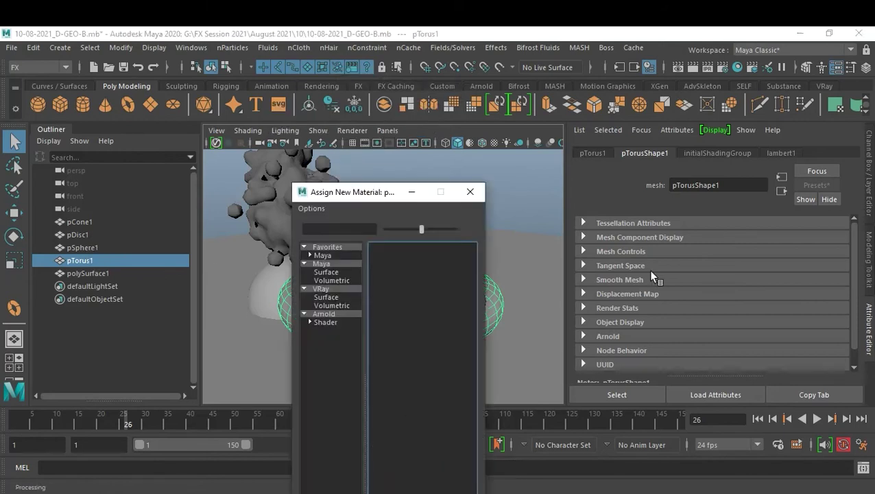
{"action": "left_click", "coordinate": [341, 315]}
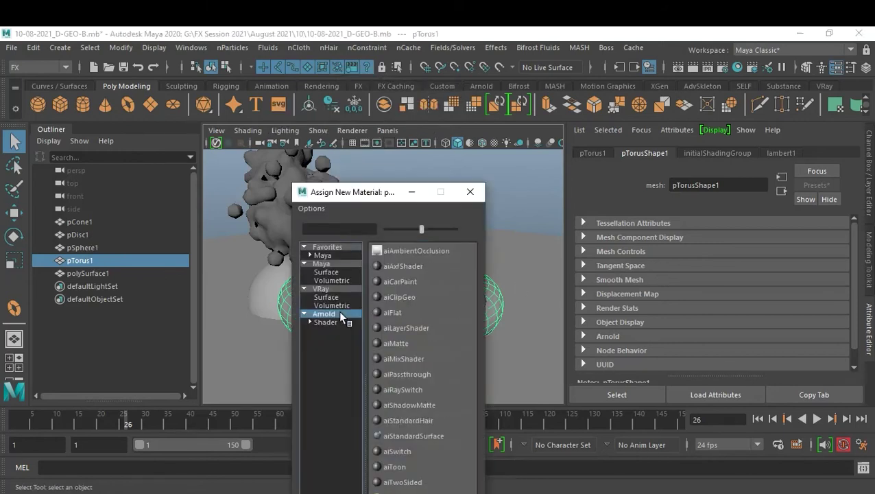
{"action": "left_click", "coordinate": [424, 438]}
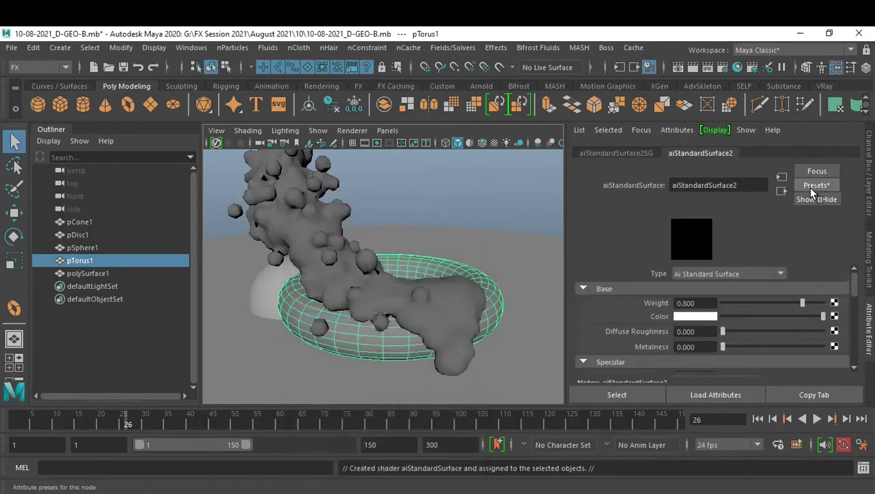
{"action": "left_click", "coordinate": [807, 186]}
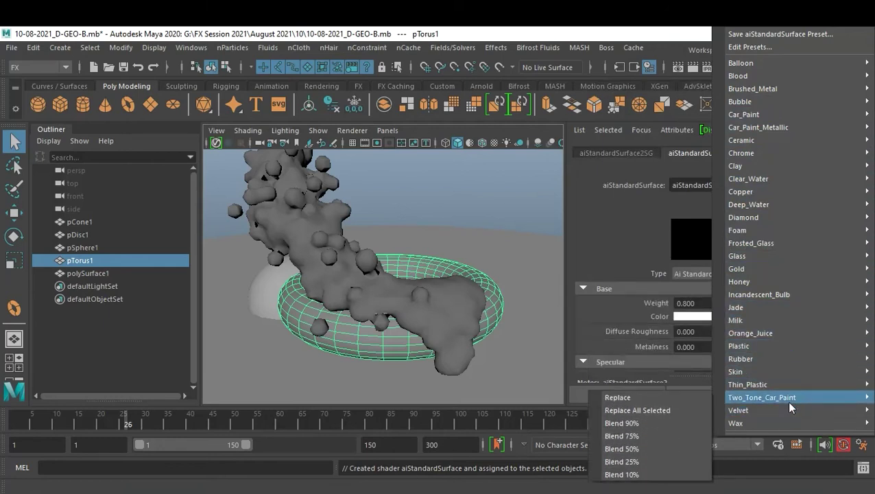
{"action": "mouse_move", "coordinate": [735, 166]}
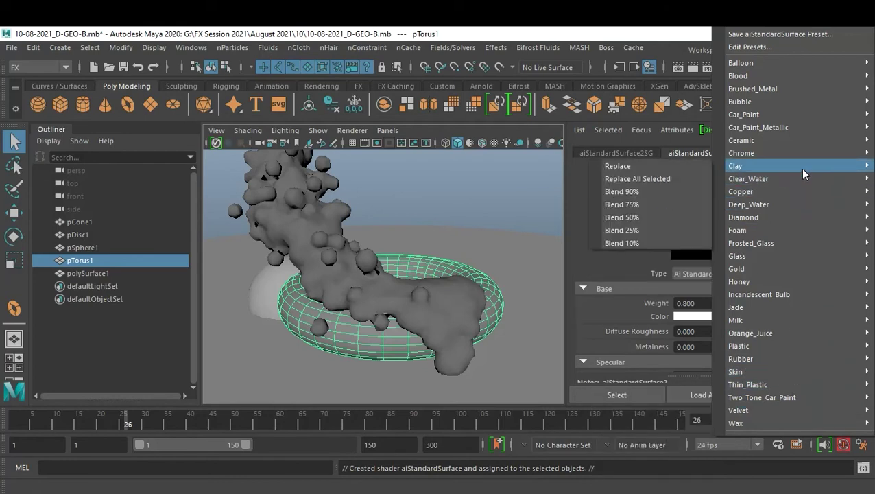
{"action": "left_click", "coordinate": [648, 172]}
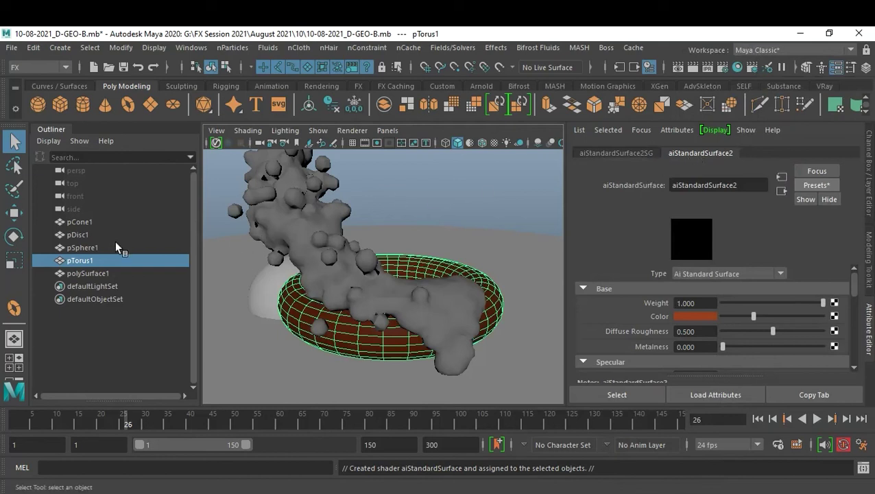
Assign the existing aiStandardSurface2 material to pSphere1, pDisc1 and pCone1
{"action": "left_click", "coordinate": [82, 246]}
{"action": "left_click", "coordinate": [81, 233], "text": "ctrl"}
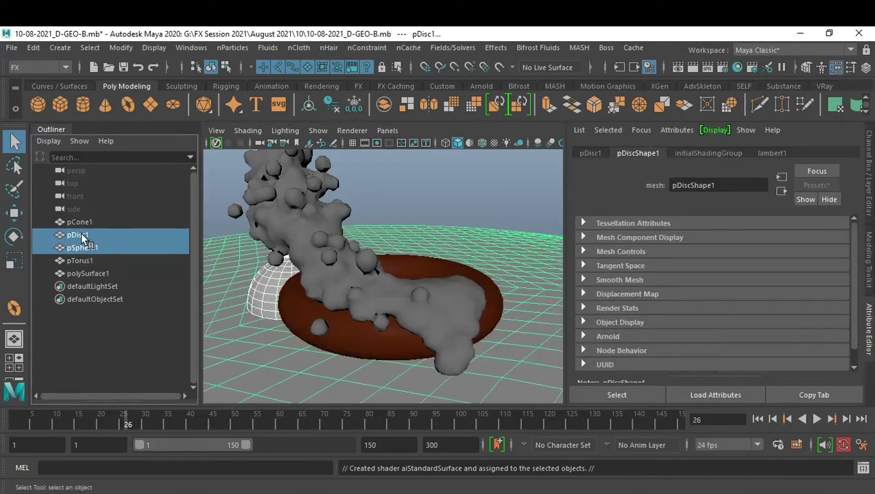
{"action": "left_click", "coordinate": [82, 222], "text": "ctrl"}
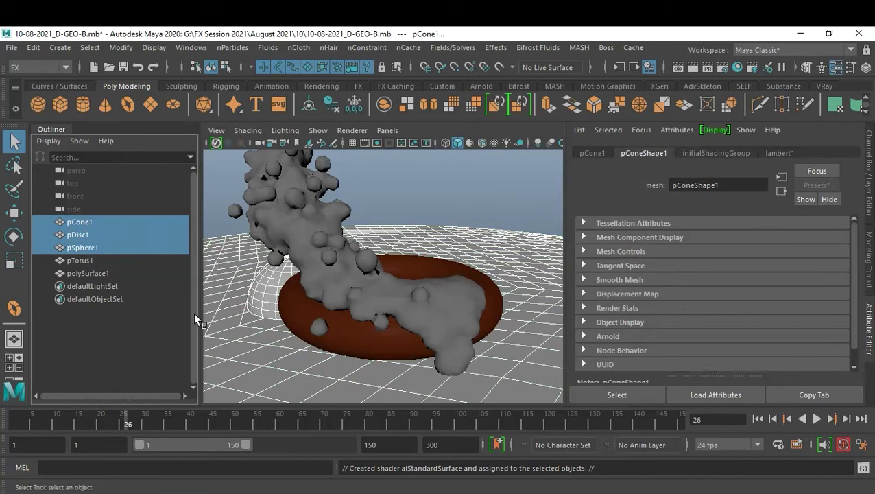
{"action": "right_click_drag", "start_coordinate": [265, 298], "coordinate": [367, 462]}
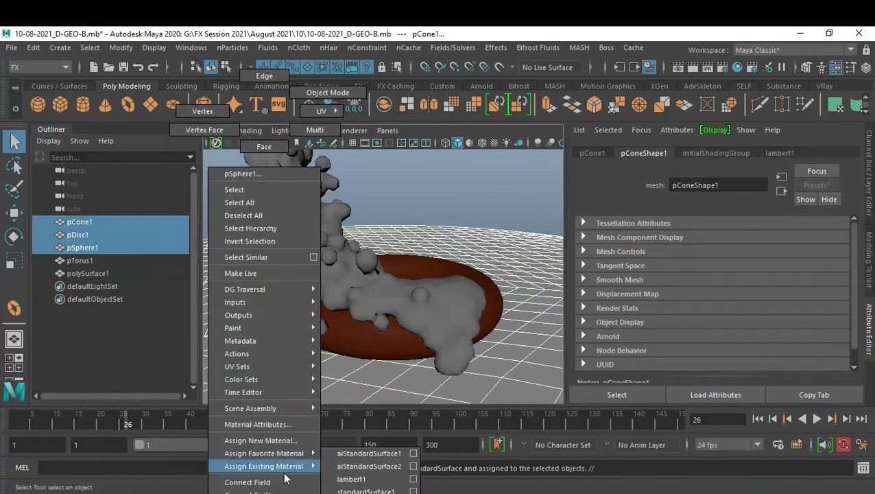
{"action": "left_click", "coordinate": [368, 466]}
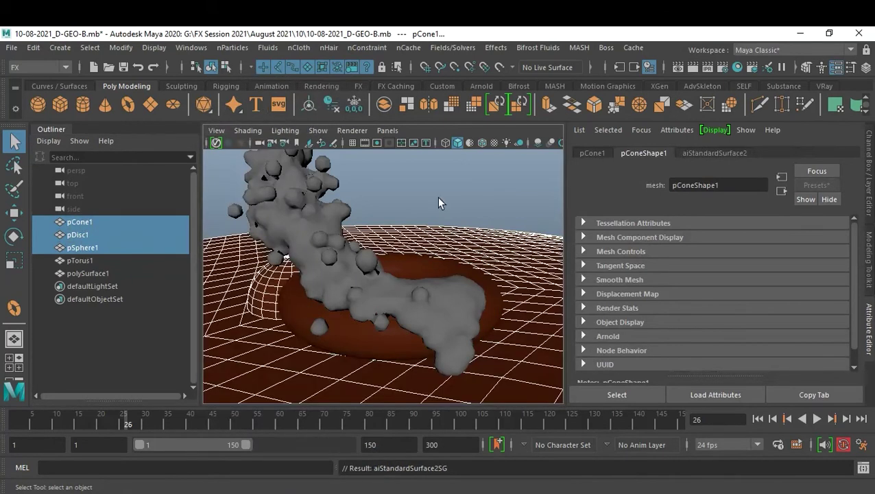
Save the scene, close the sphere's material menu without changes, and show the Arnold shelf
{"action": "left_click", "coordinate": [438, 198]}
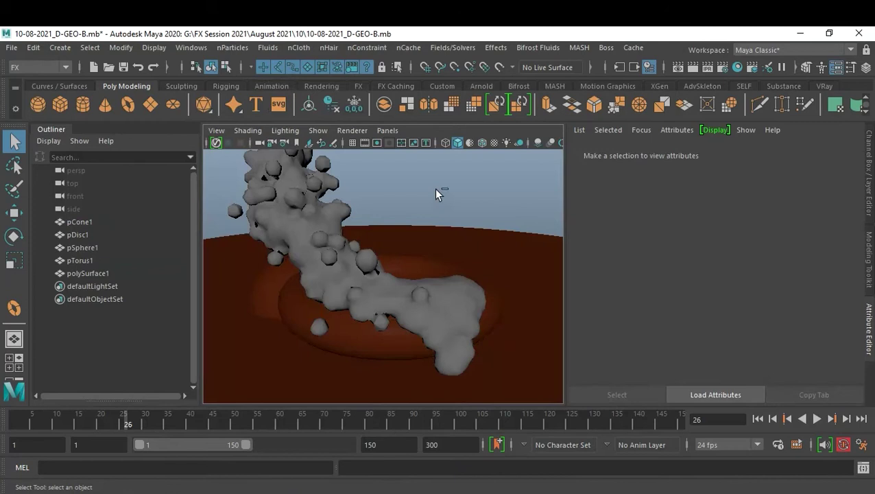
{"action": "key", "text": "ctrl+s"}
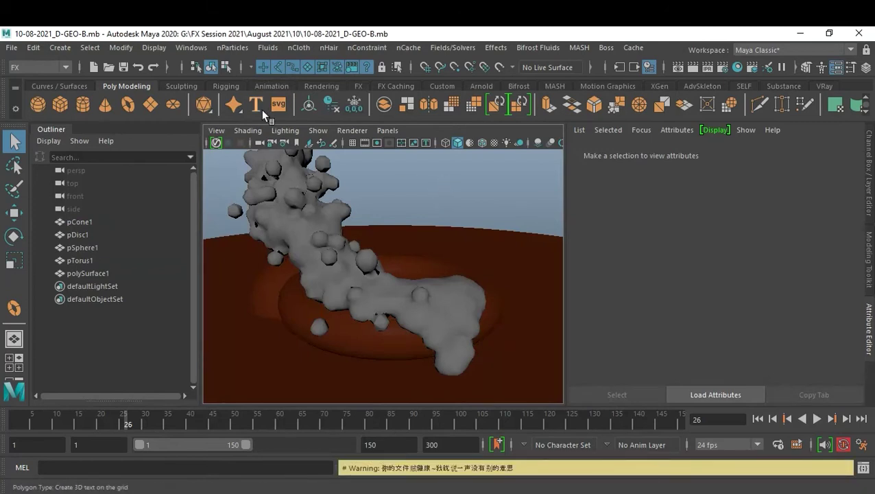
{"action": "left_click", "coordinate": [268, 283]}
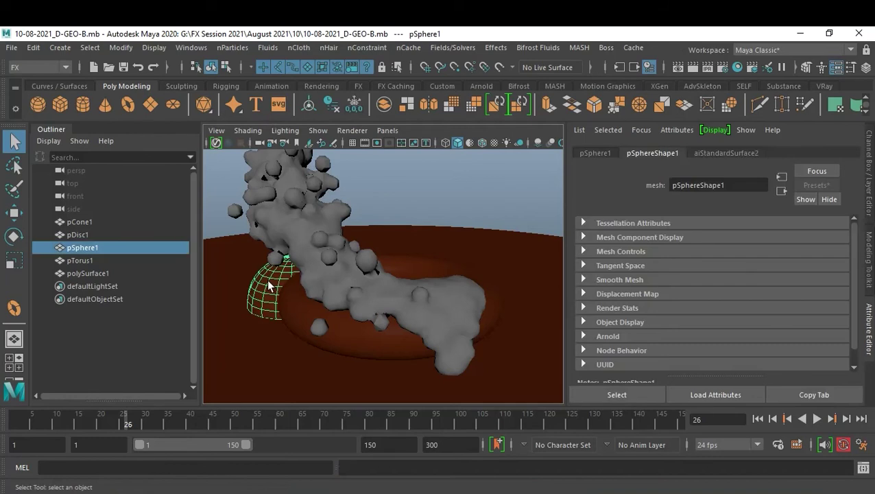
{"action": "right_click", "coordinate": [268, 283]}
{"action": "mouse_move", "coordinate": [268, 453]}
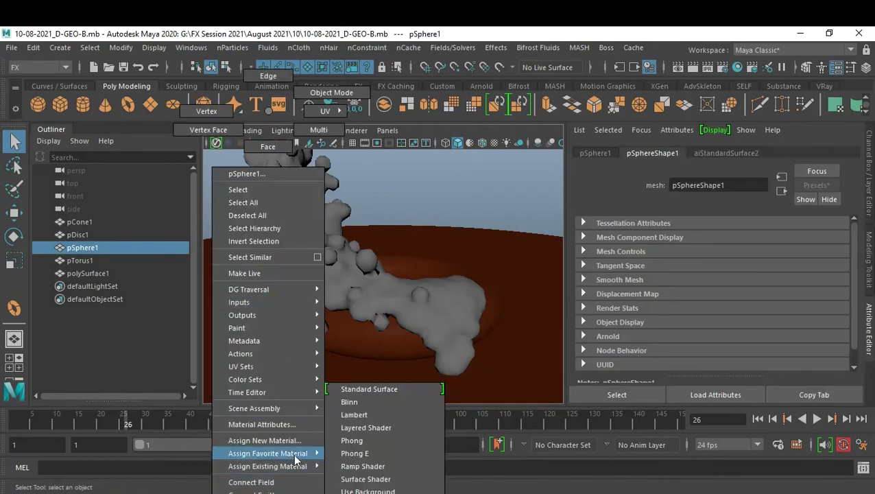
{"action": "left_click", "coordinate": [267, 115]}
{"action": "left_click", "coordinate": [451, 185]}
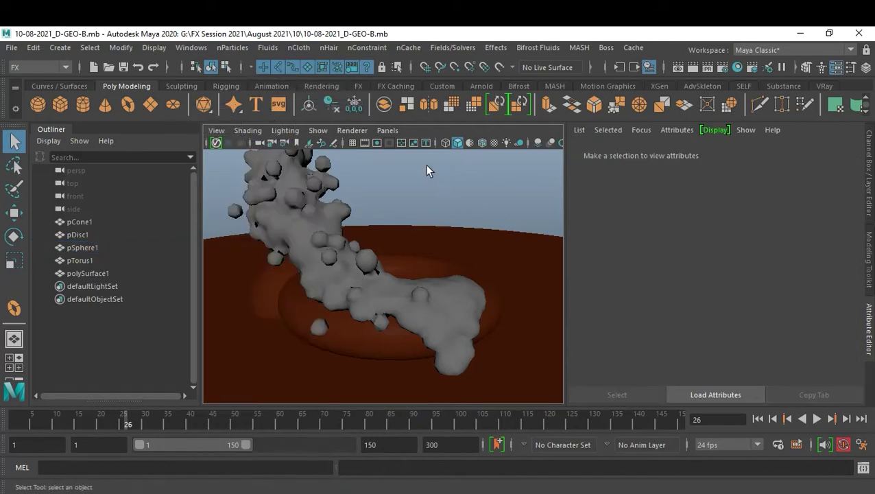
{"action": "left_click", "coordinate": [489, 86]}
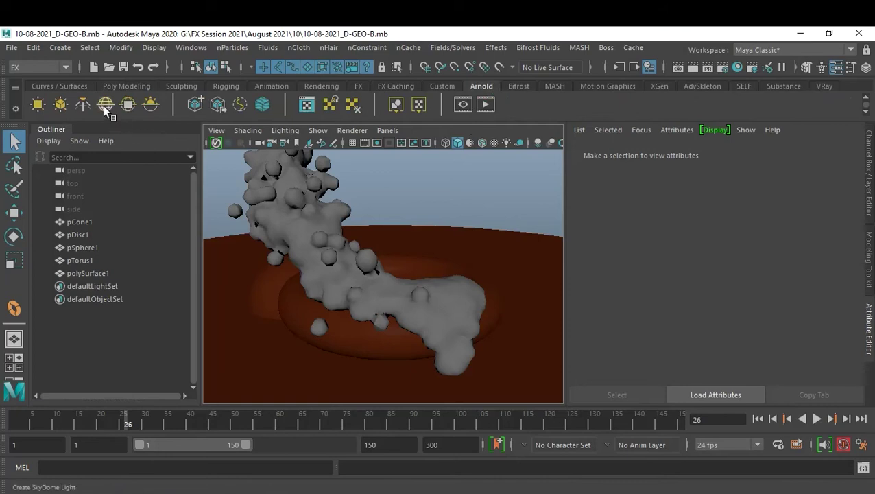
Add an Arnold area light and place it high beside the liquid, tilted toward the splash
{"action": "left_click", "coordinate": [129, 107]}
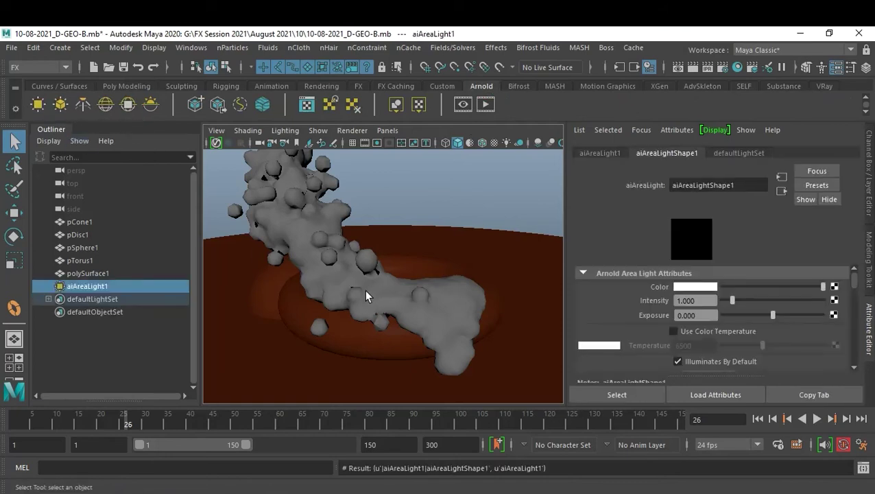
{"action": "key", "text": "w"}
{"action": "mouse_move", "coordinate": [350, 291]}
{"action": "left_mouse_down"}
{"action": "mouse_move", "coordinate": [253, 328]}
{"action": "mouse_move", "coordinate": [207, 364]}
{"action": "left_mouse_up"}
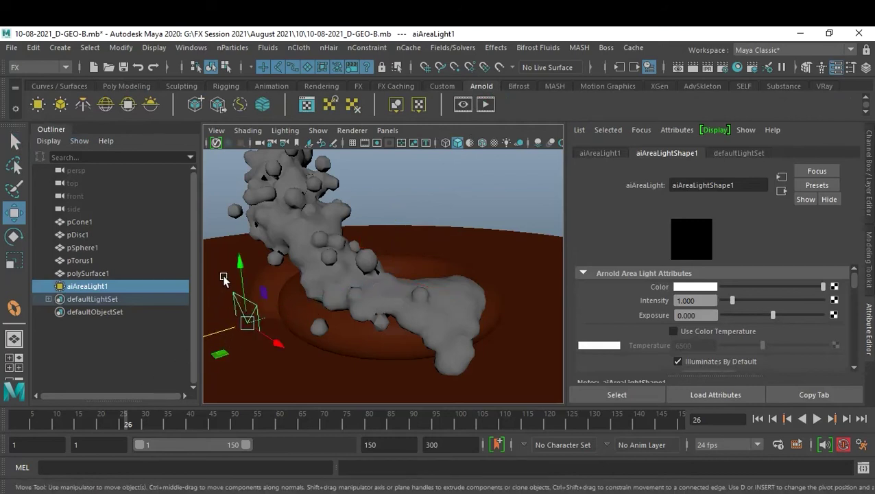
{"action": "left_click_drag", "start_coordinate": [239, 264], "coordinate": [236, 195]}
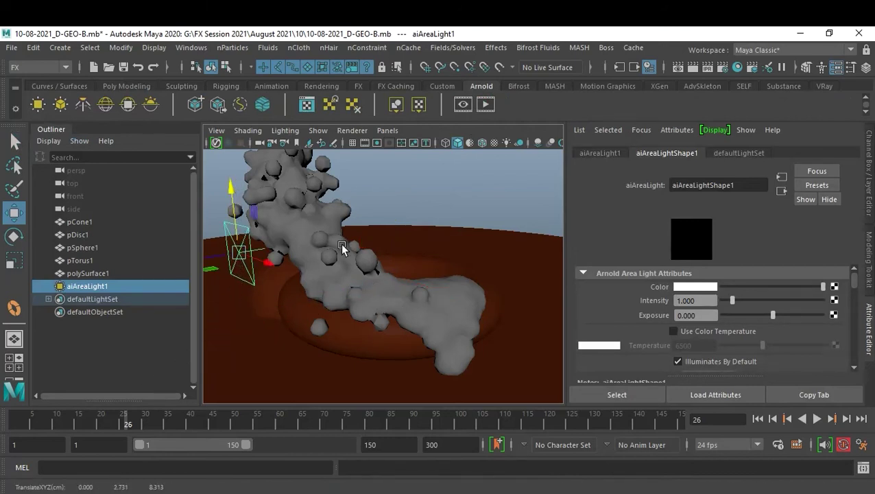
{"action": "left_click_drag", "start_coordinate": [342, 248], "coordinate": [414, 251], "text": "alt"}
{"action": "left_click_drag", "start_coordinate": [323, 296], "coordinate": [281, 307]}
{"action": "key", "text": "e"}
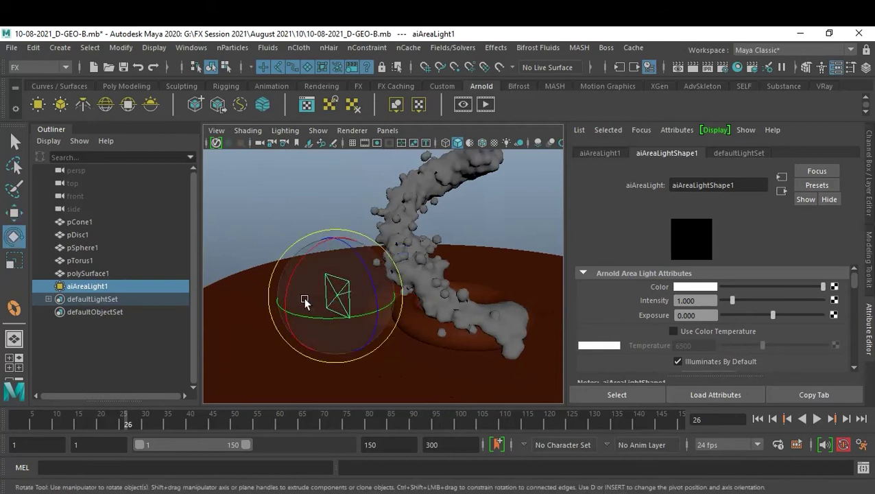
{"action": "left_click_drag", "start_coordinate": [289, 296], "coordinate": [302, 275]}
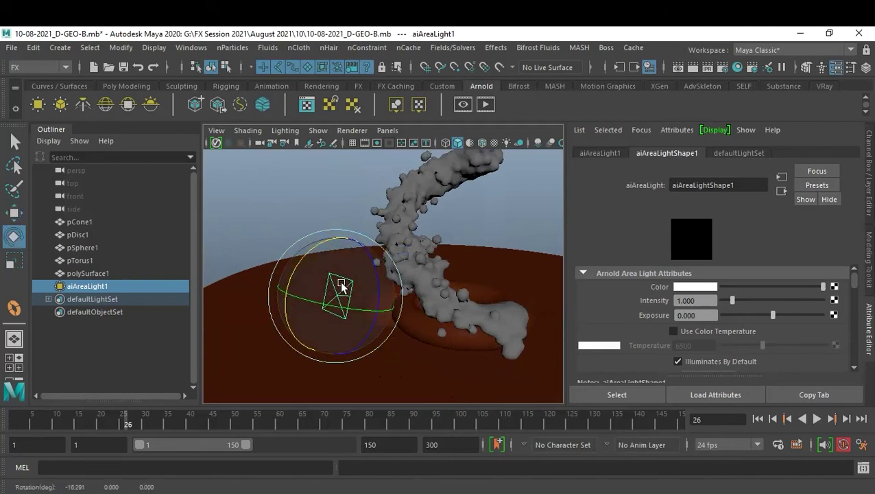
{"action": "key", "text": "w"}
{"action": "left_click_drag", "start_coordinate": [291, 327], "coordinate": [267, 332]}
{"action": "left_click_drag", "start_coordinate": [307, 237], "coordinate": [306, 194]}
Save the scene, preview it with all lights, and set the light exposure to 8
{"action": "key", "text": "ctrl+s"}
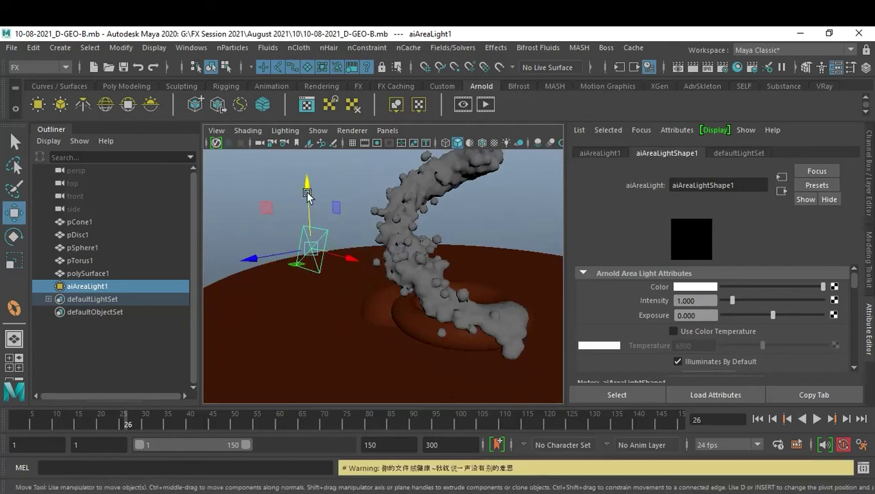
{"action": "key", "text": "7"}
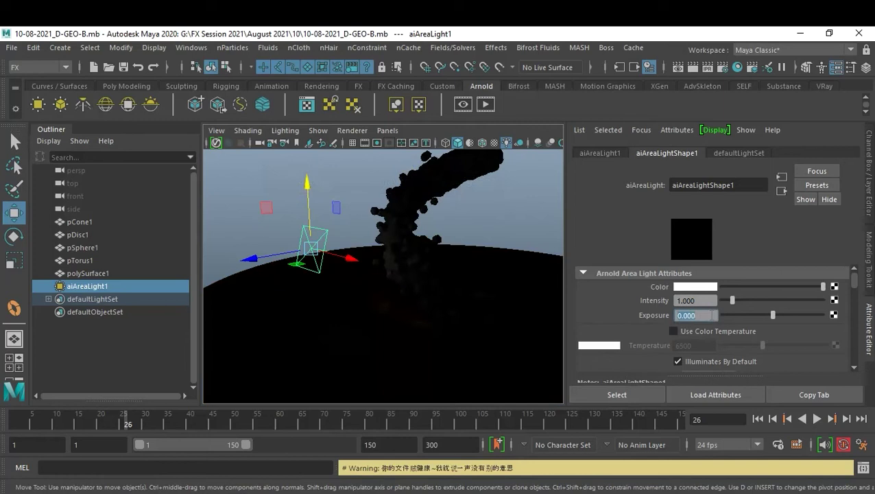
{"action": "type", "text": "8"}
{"action": "key", "text": "Return"}
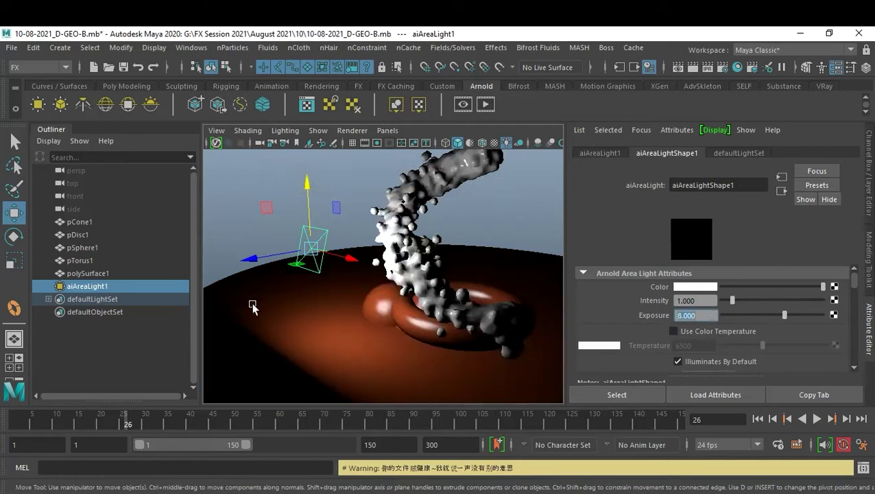
Move the first light left and up, then duplicate it and turn the copy toward the liquid
{"action": "left_click_drag", "start_coordinate": [253, 269], "coordinate": [206, 266]}
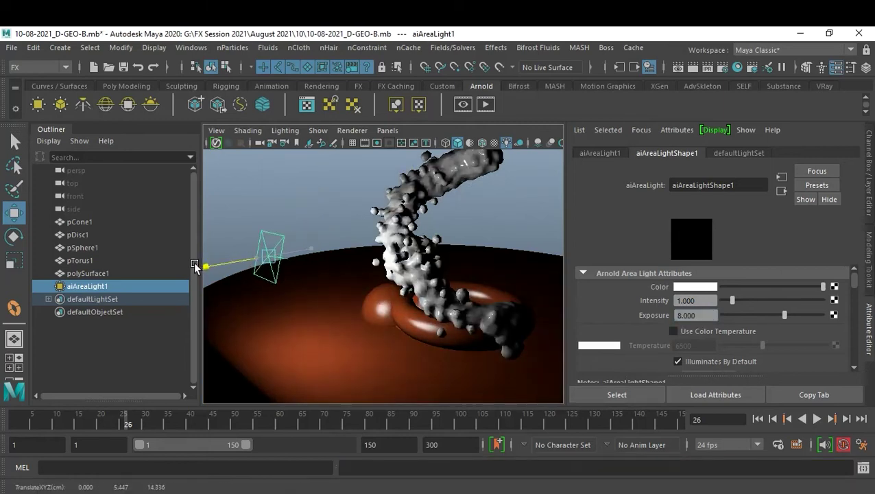
{"action": "left_click_drag", "start_coordinate": [260, 214], "coordinate": [263, 170]}
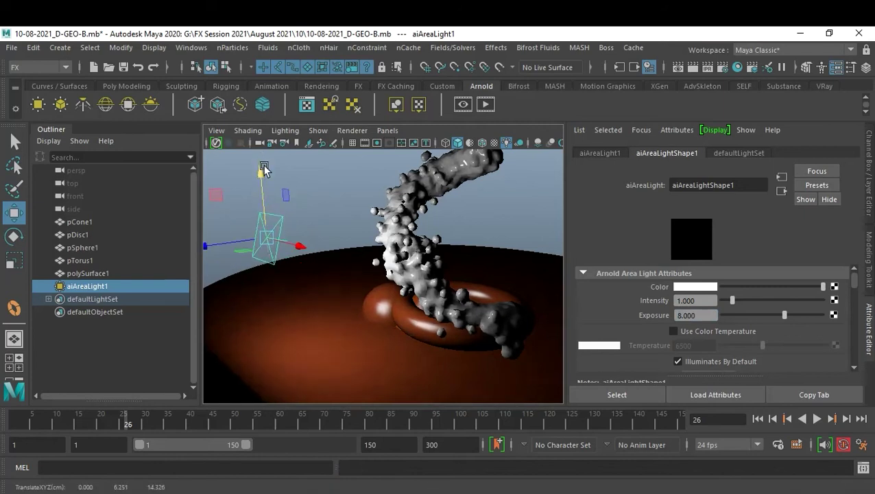
{"action": "key", "text": "ctrl+d"}
{"action": "left_click_drag", "start_coordinate": [206, 246], "coordinate": [490, 183]}
{"action": "mouse_move", "coordinate": [522, 284]}
{"action": "left_mouse_down", "text": "alt"}
{"action": "mouse_move", "coordinate": [439, 286]}
{"action": "mouse_move", "coordinate": [491, 266]}
{"action": "left_mouse_up", "text": "alt"}
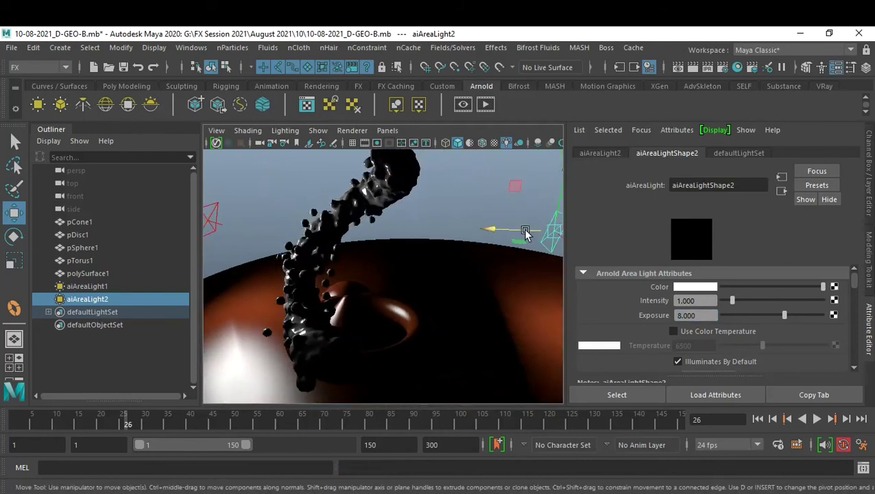
{"action": "key", "text": "e"}
{"action": "left_click_drag", "start_coordinate": [504, 219], "coordinate": [688, 203]}
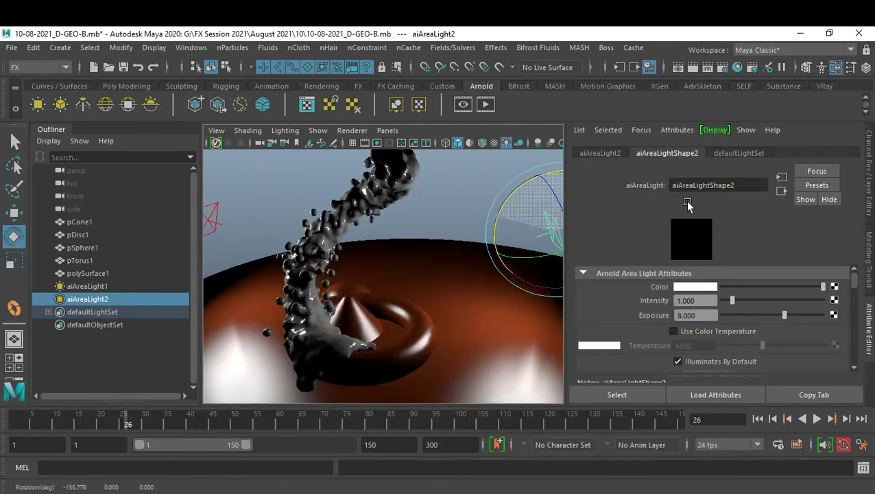
{"action": "left_click_drag", "start_coordinate": [525, 180], "coordinate": [533, 177]}
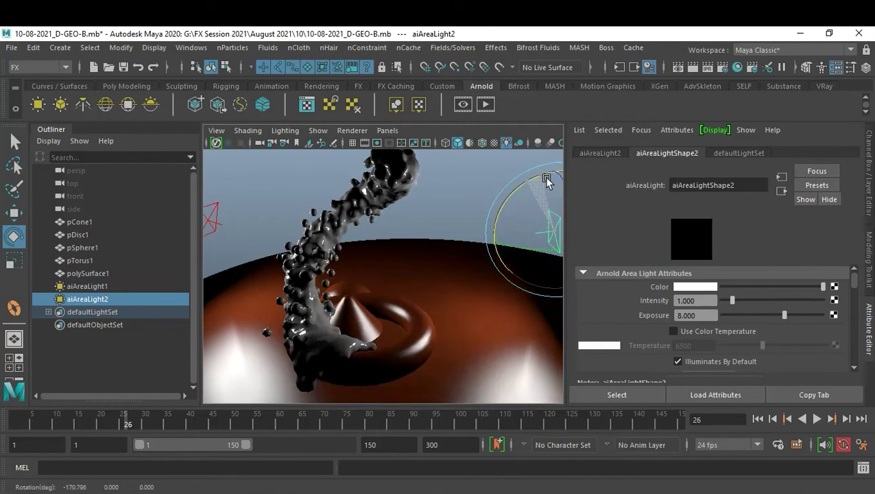
{"action": "mouse_move", "coordinate": [497, 261]}
{"action": "left_mouse_down", "text": "alt"}
{"action": "mouse_move", "coordinate": [449, 249]}
{"action": "mouse_move", "coordinate": [475, 232]}
{"action": "mouse_move", "coordinate": [504, 277]}
{"action": "left_mouse_up", "text": "alt"}
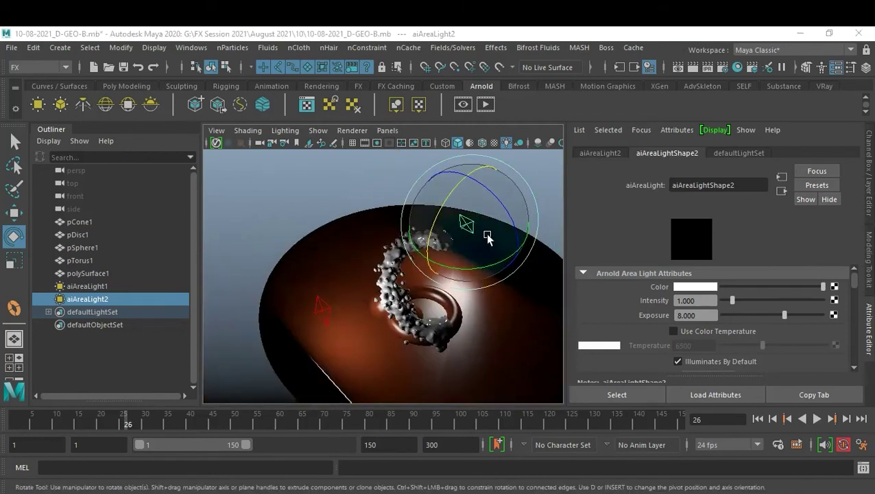
Dismiss an accidental Windows search and raise the second light above the liquid
{"action": "key", "text": "super"}
{"action": "type", "text": "w"}
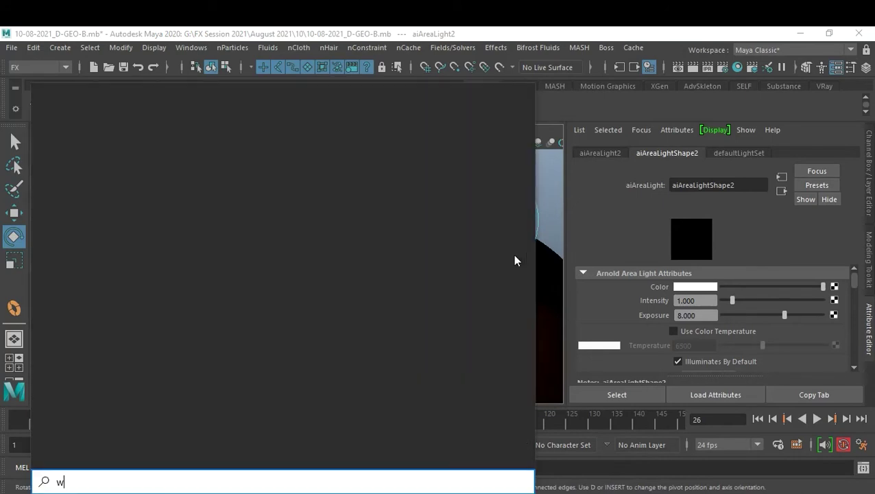
{"action": "type", "text": "o"}
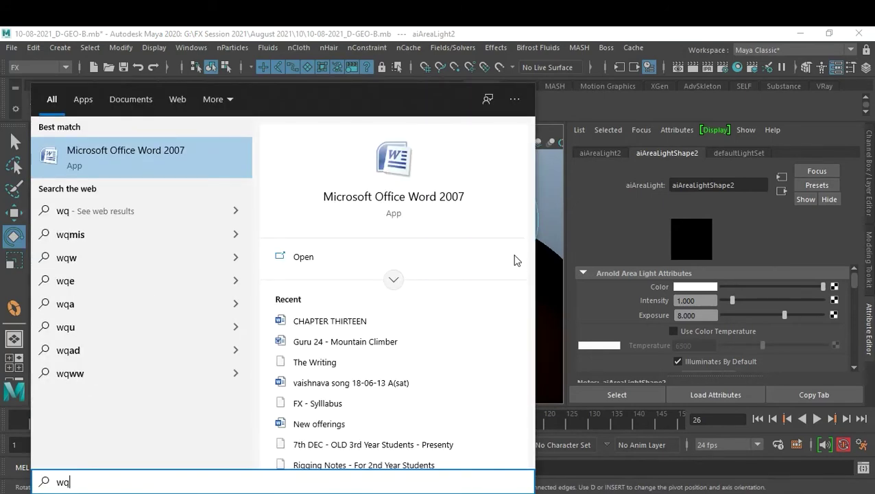
{"action": "key", "text": "Escape"}
{"action": "key", "text": "w"}
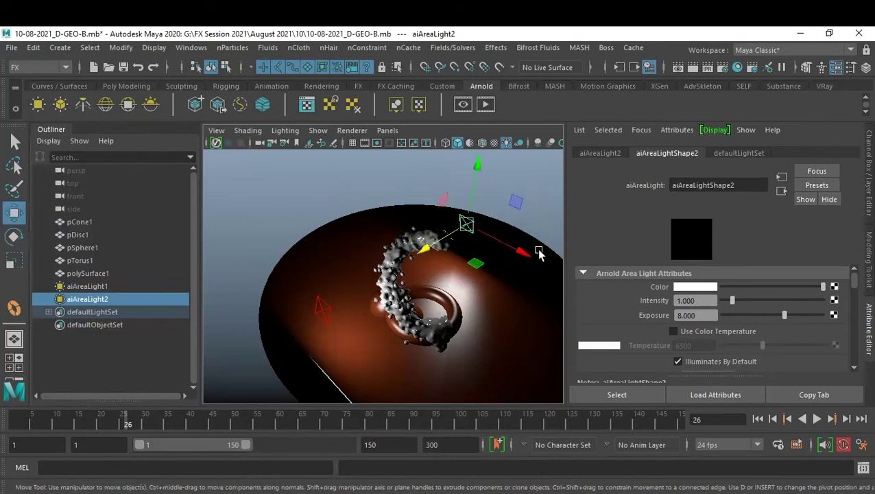
{"action": "mouse_move", "coordinate": [519, 249]}
{"action": "left_mouse_down"}
{"action": "mouse_move", "coordinate": [461, 223]}
{"action": "mouse_move", "coordinate": [456, 230]}
{"action": "left_mouse_up"}
{"action": "key", "text": "e"}
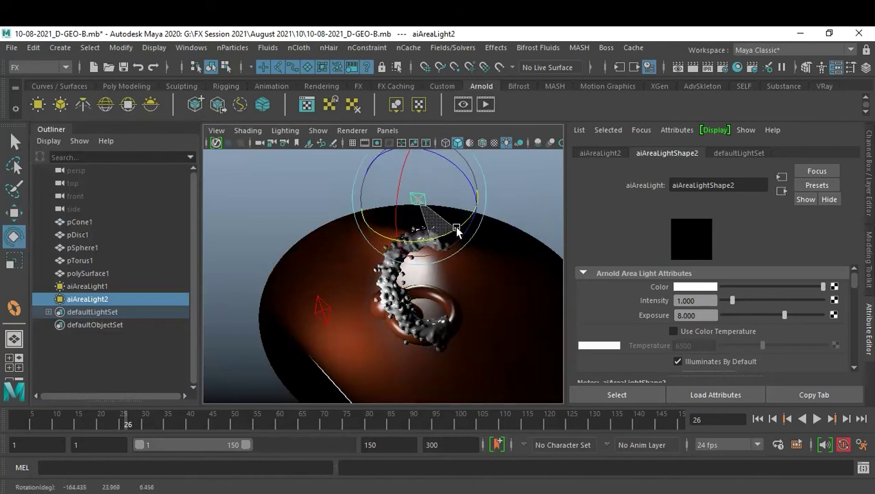
Duplicate a third area light and move it to the right side of the liquid
{"action": "key", "text": "ctrl+d"}
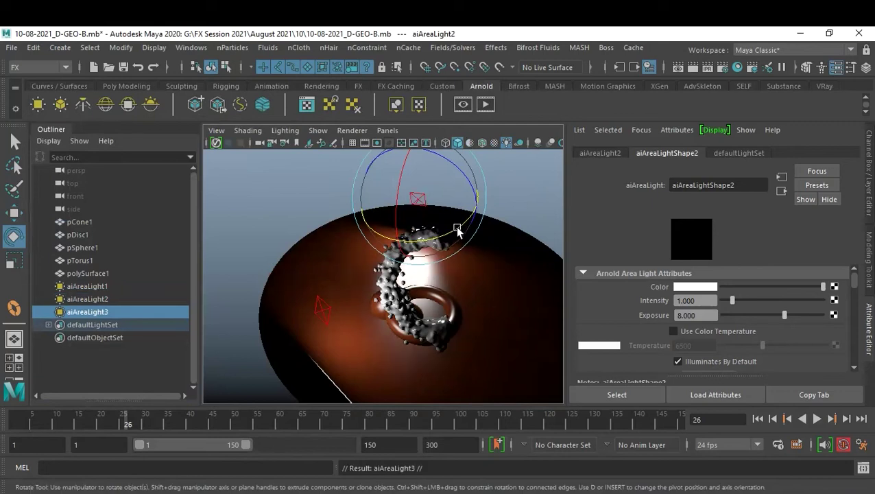
{"action": "key", "text": "w"}
{"action": "mouse_move", "coordinate": [469, 233]}
{"action": "left_mouse_down"}
{"action": "mouse_move", "coordinate": [576, 295]}
{"action": "mouse_move", "coordinate": [471, 278]}
{"action": "mouse_move", "coordinate": [493, 220]}
{"action": "left_mouse_up"}
{"action": "key", "text": "e"}
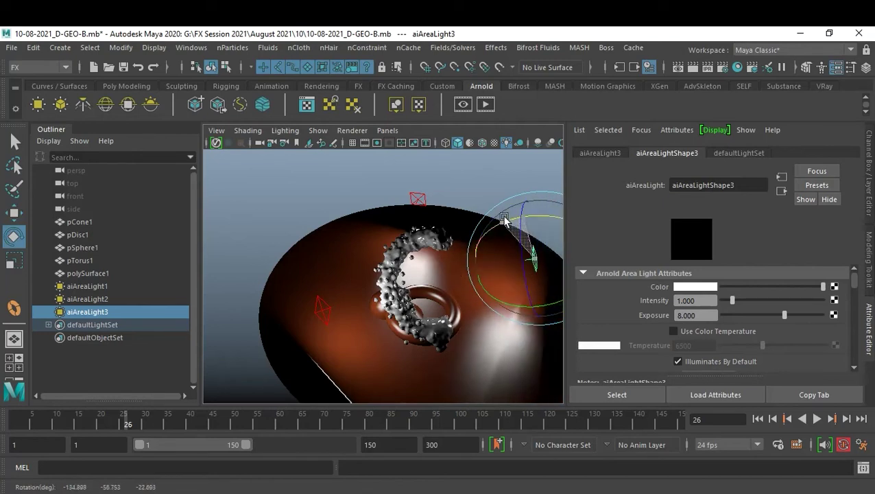
Orbit lower, select pDisc1 and open its material context menu
{"action": "mouse_move", "coordinate": [493, 219]}
{"action": "left_mouse_down"}
{"action": "mouse_move", "coordinate": [434, 336]}
{"action": "mouse_move", "coordinate": [480, 343]}
{"action": "mouse_move", "coordinate": [425, 314]}
{"action": "left_mouse_up"}
{"action": "scroll", "coordinate": [509, 352], "scroll_direction": "up", "scroll_amount": 5}
{"action": "scroll", "coordinate": [424, 315], "scroll_direction": "down", "scroll_amount": 2}
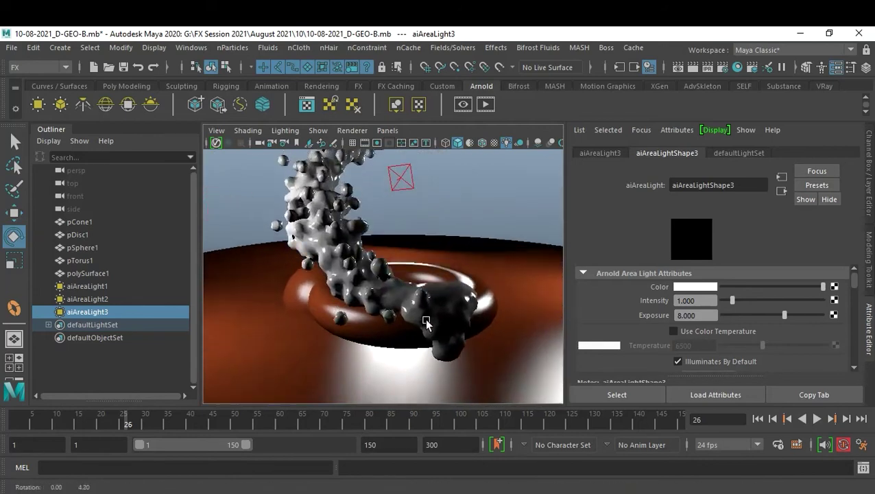
{"action": "left_click", "coordinate": [490, 374]}
{"action": "right_click_drag", "start_coordinate": [510, 363], "coordinate": [514, 441]}
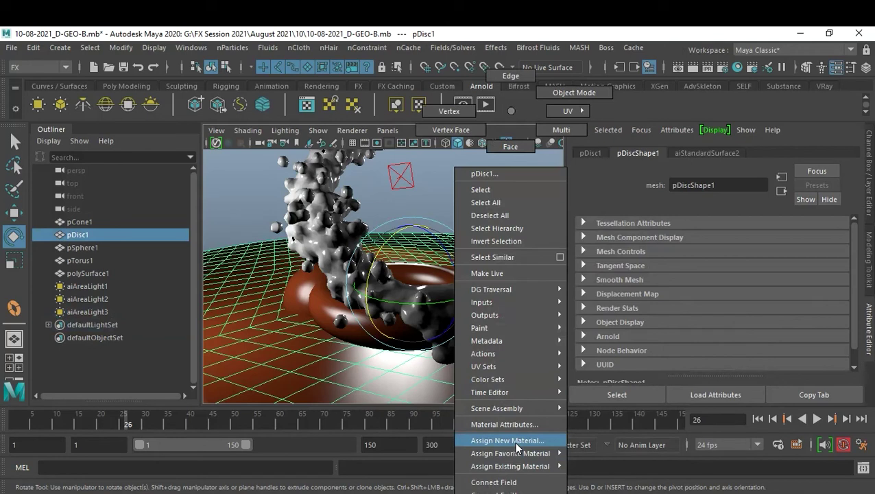
Assign a new aiStandardSurface to pDisc1 and replace it with the Ceramic preset
{"action": "left_click", "coordinate": [514, 441]}
{"action": "left_click", "coordinate": [337, 314]}
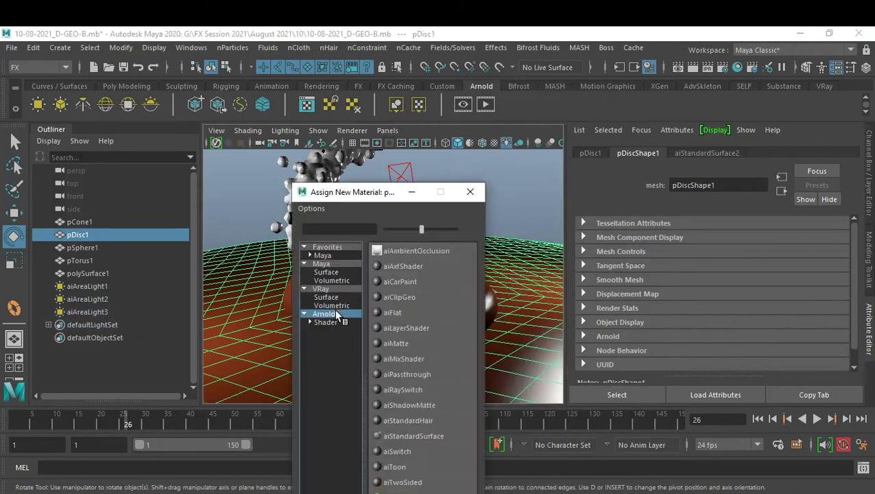
{"action": "left_click", "coordinate": [409, 436]}
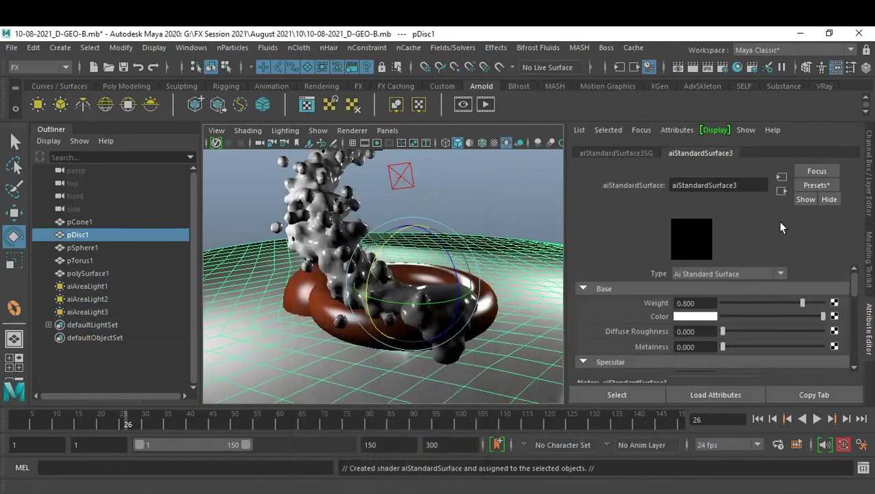
{"action": "left_click", "coordinate": [818, 186]}
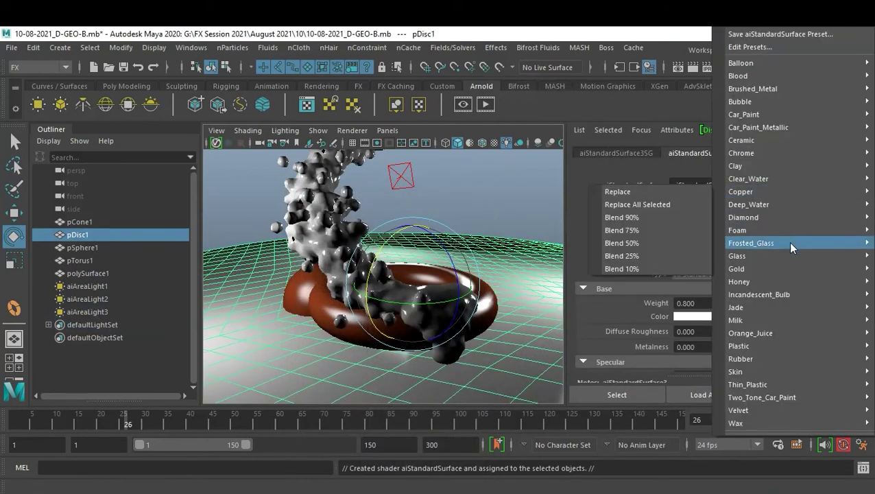
{"action": "mouse_move", "coordinate": [768, 140]}
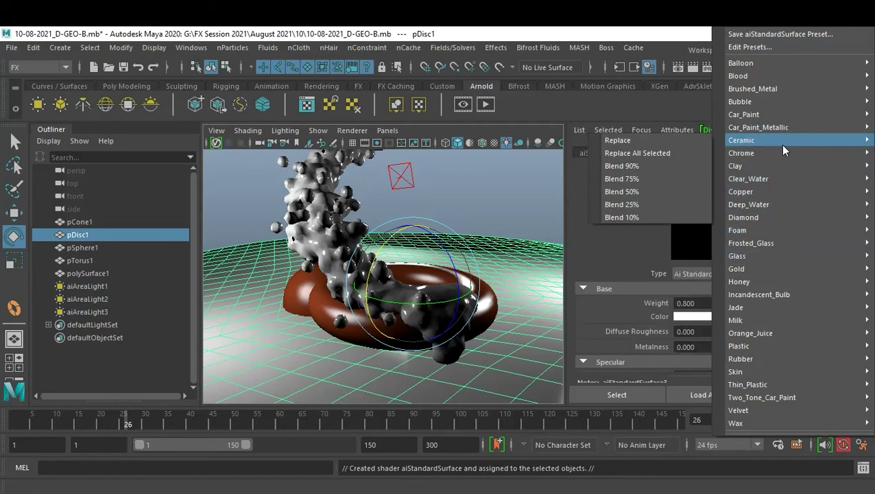
{"action": "left_click", "coordinate": [641, 140]}
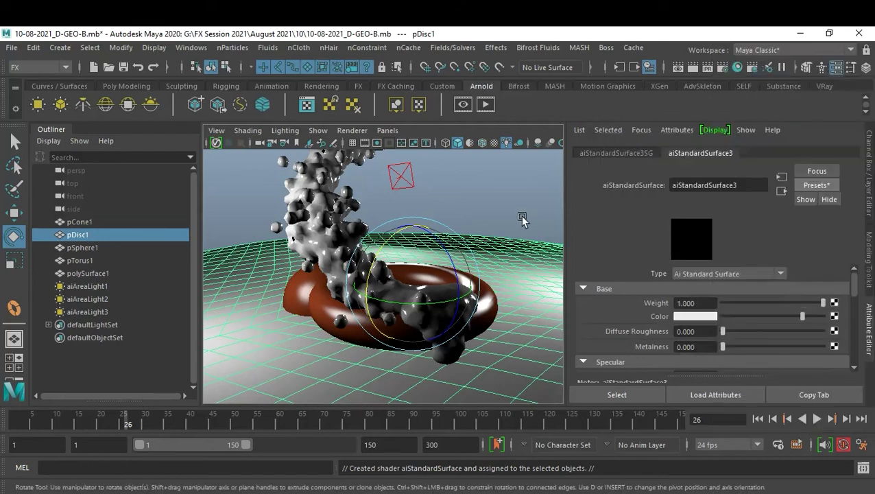
Deselect, move the view closer to the torus and splash, and start an Arnold render
{"action": "left_click", "coordinate": [520, 218]}
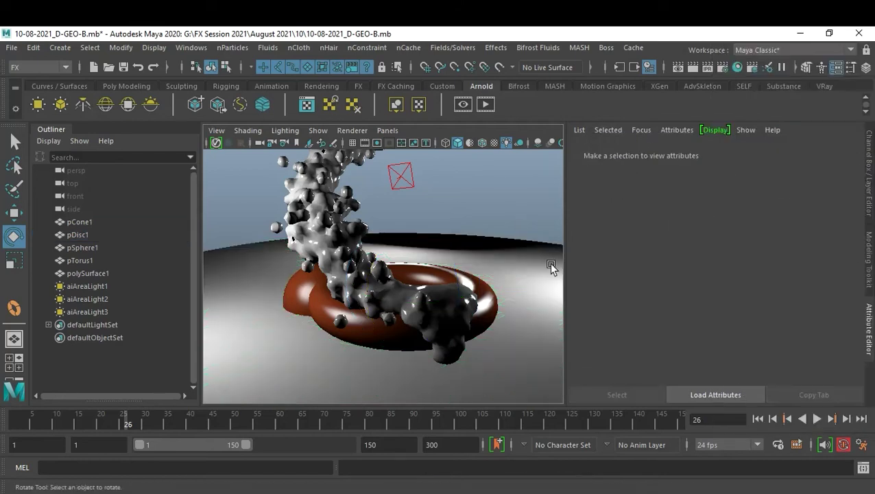
{"action": "mouse_move", "coordinate": [430, 273]}
{"action": "right_mouse_down", "text": "alt"}
{"action": "mouse_move", "coordinate": [455, 287]}
{"action": "mouse_move", "coordinate": [442, 274]}
{"action": "right_mouse_up", "text": "alt"}
{"action": "left_click_drag", "start_coordinate": [442, 274], "coordinate": [455, 279], "text": "alt"}
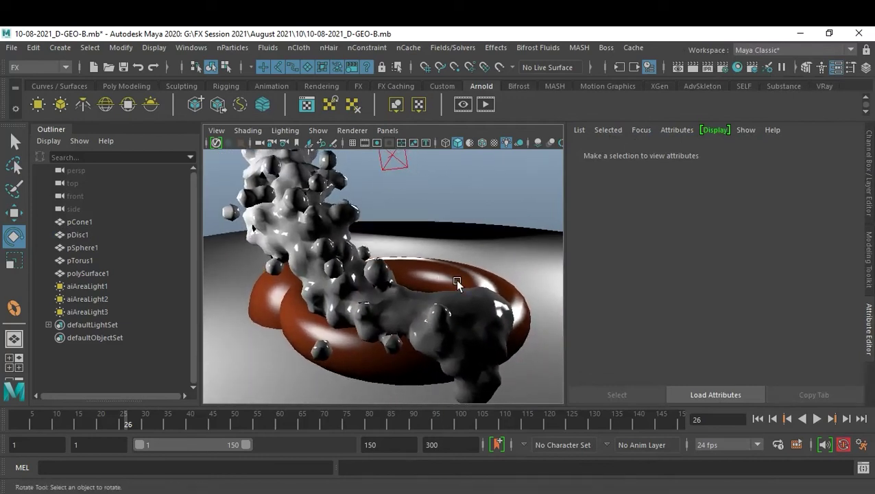
{"action": "left_click", "coordinate": [485, 103]}
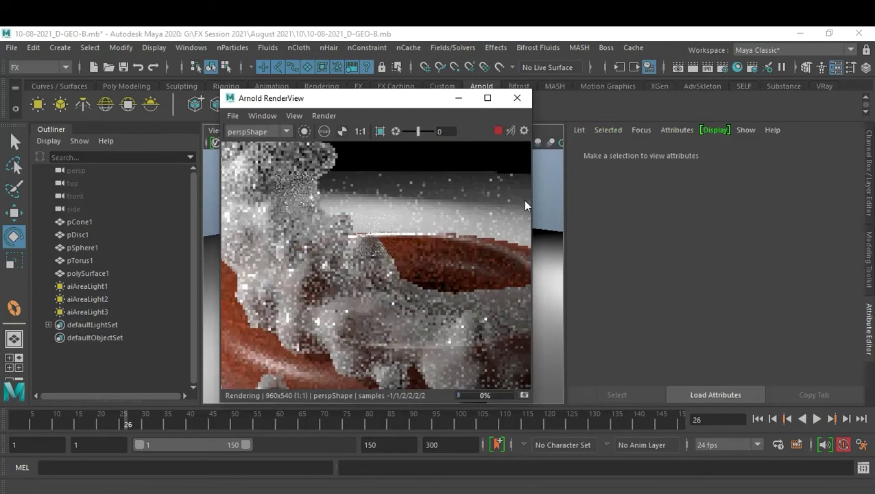
Maximize, stop and close the Arnold RenderView, then select polySurface1
{"action": "left_click", "coordinate": [487, 98]}
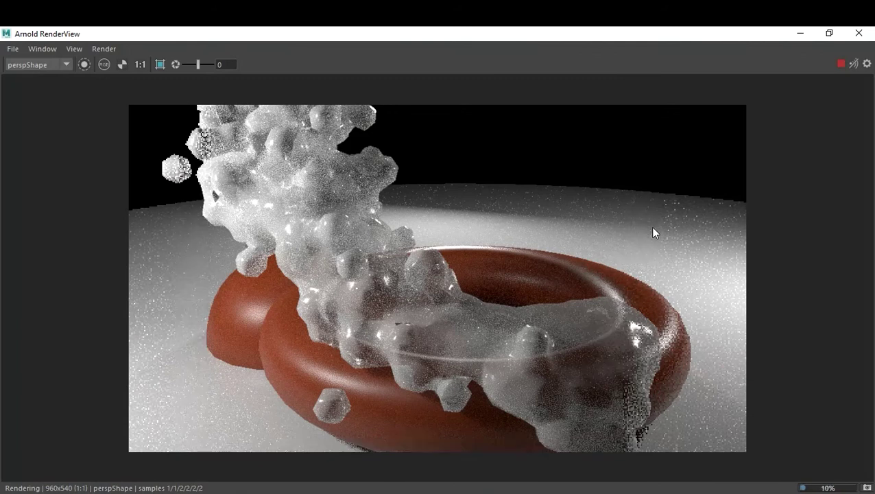
{"action": "left_click", "coordinate": [840, 63]}
{"action": "left_click", "coordinate": [858, 33]}
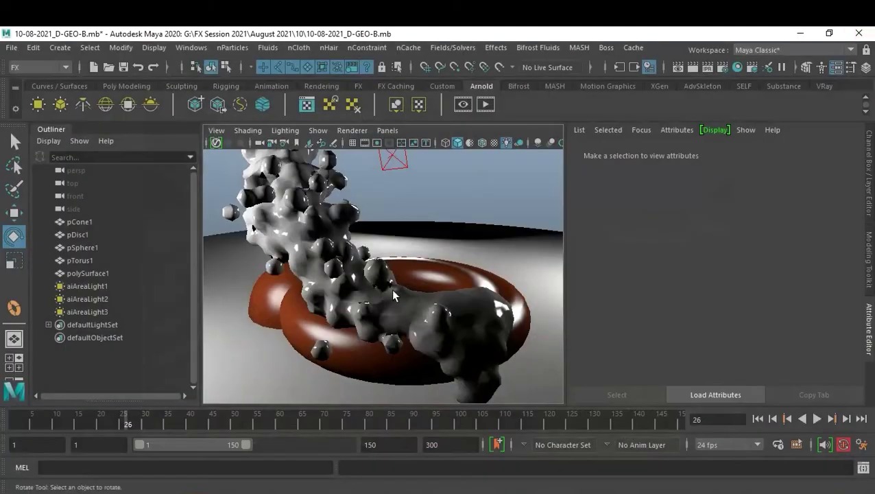
{"action": "left_click", "coordinate": [396, 295]}
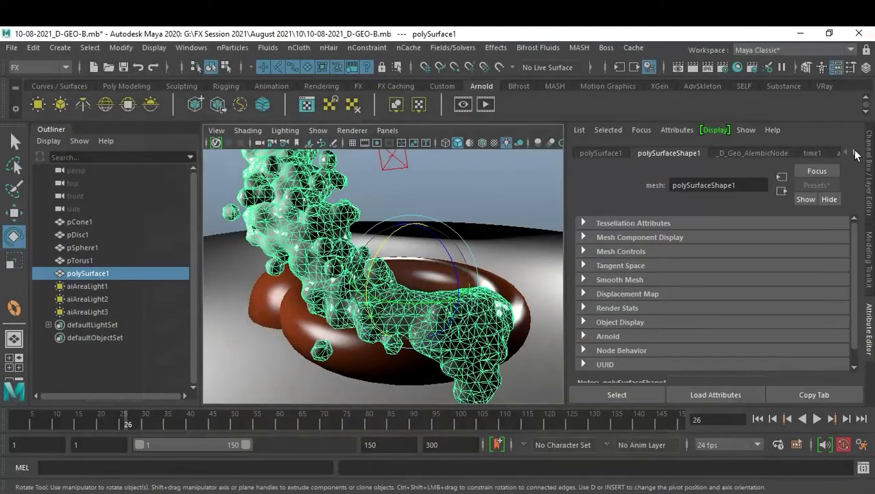
Replace aiStandardSurface1 on the liquid with the Honey preset, then play and stop at frame 41
{"action": "left_click", "coordinate": [855, 152]}
{"action": "left_click", "coordinate": [781, 152]}
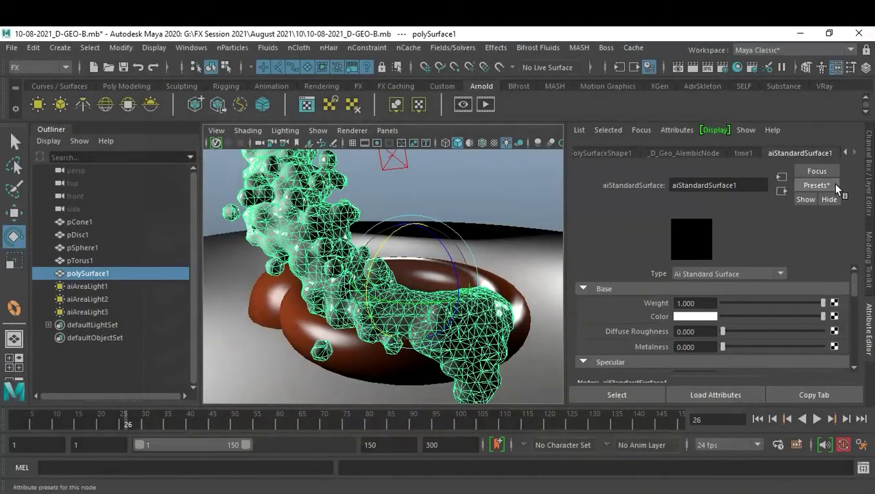
{"action": "left_click", "coordinate": [830, 185]}
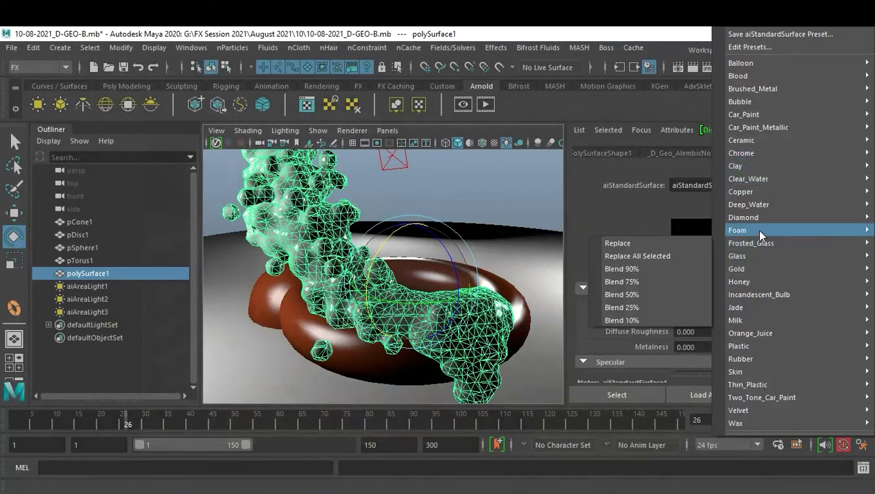
{"action": "mouse_move", "coordinate": [739, 281]}
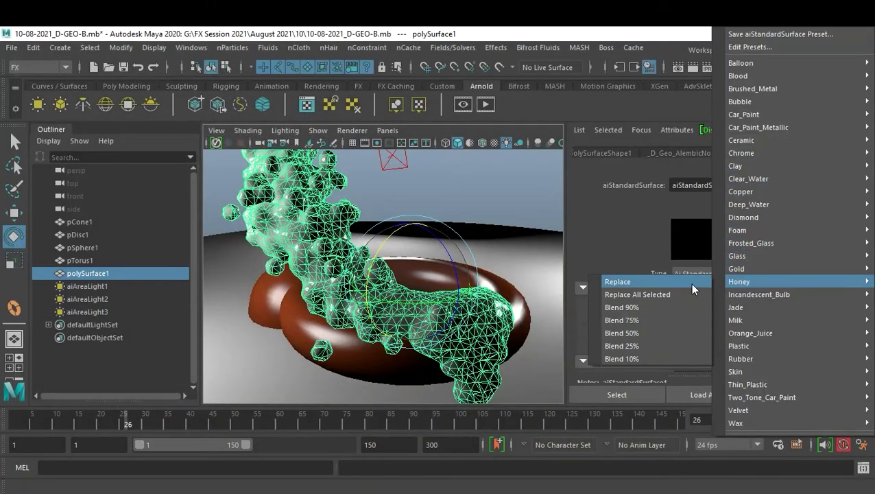
{"action": "left_click", "coordinate": [690, 284]}
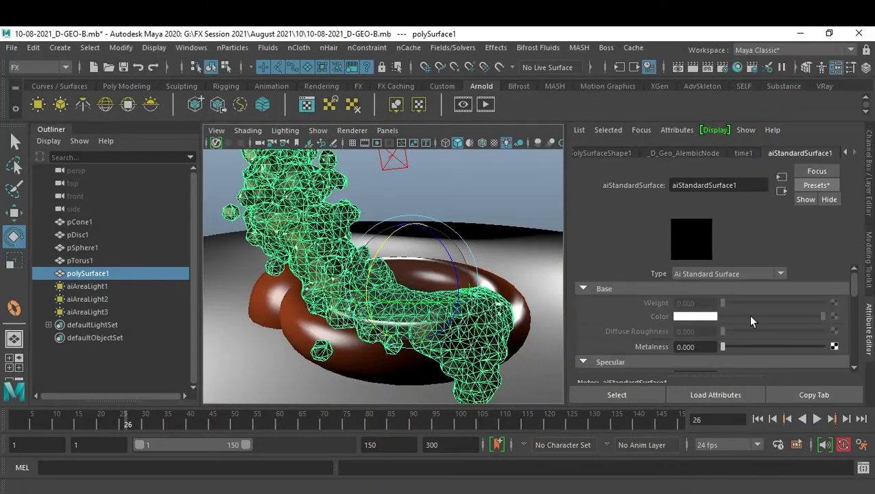
{"action": "left_click", "coordinate": [816, 419]}
{"action": "left_click", "coordinate": [815, 419]}
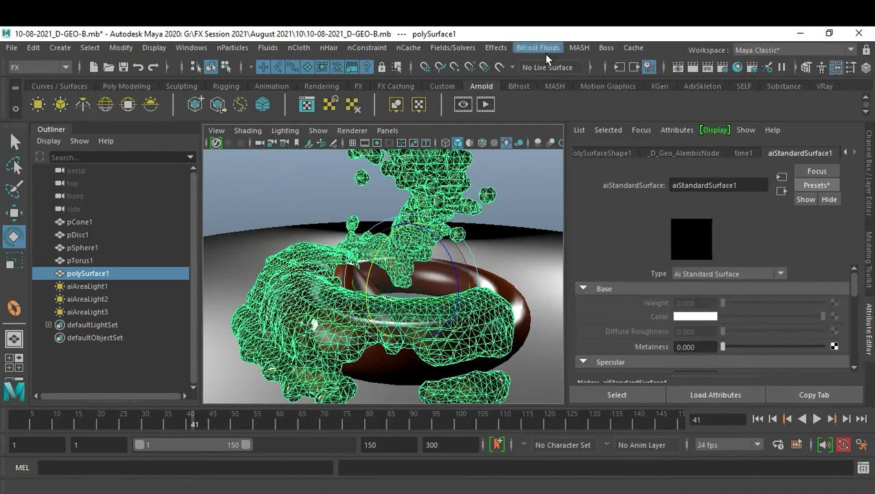
Render and re-render the honey splash in Arnold, close the preview, deselect, and save
{"action": "left_click", "coordinate": [492, 103]}
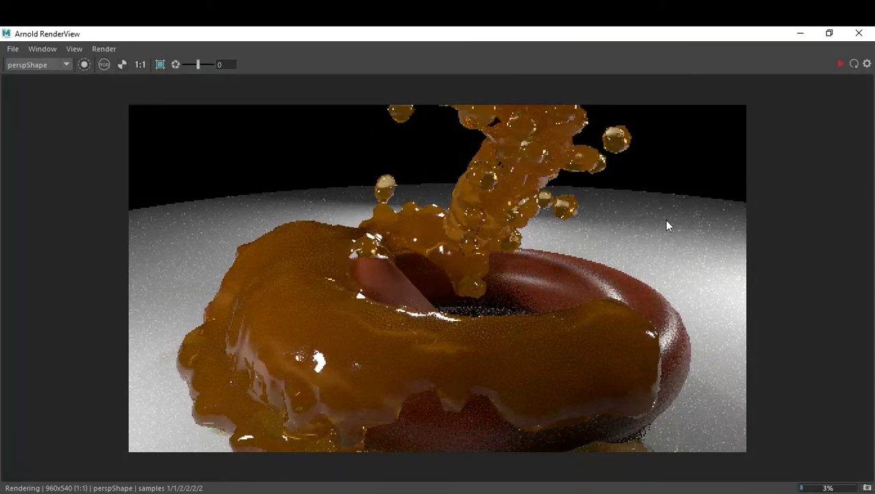
{"action": "left_click", "coordinate": [850, 63]}
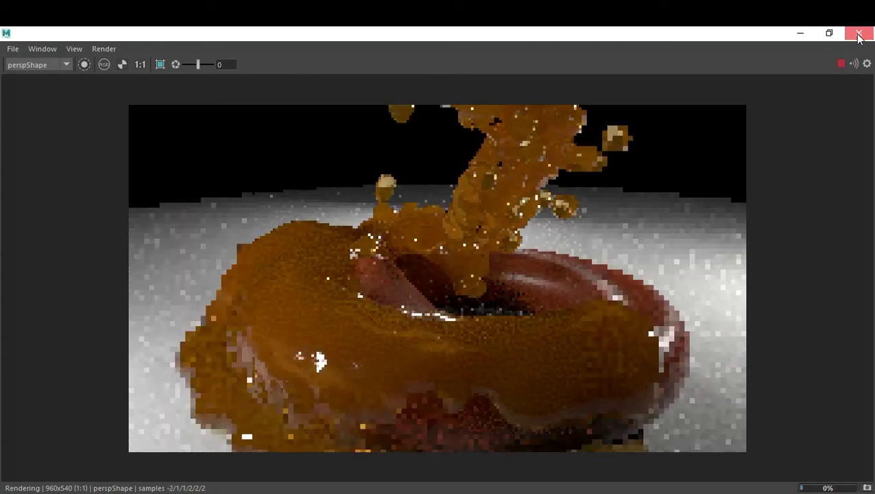
{"action": "left_click", "coordinate": [857, 34]}
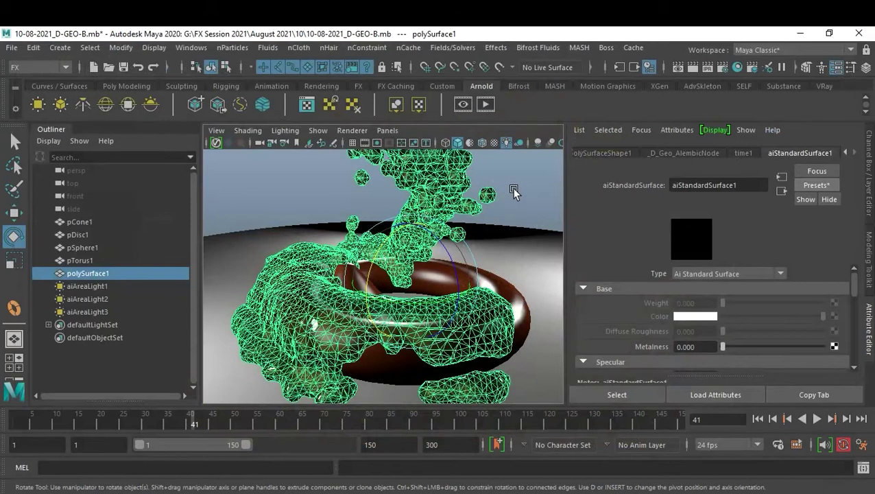
{"action": "left_click", "coordinate": [513, 192]}
{"action": "key", "text": "ctrl+s"}
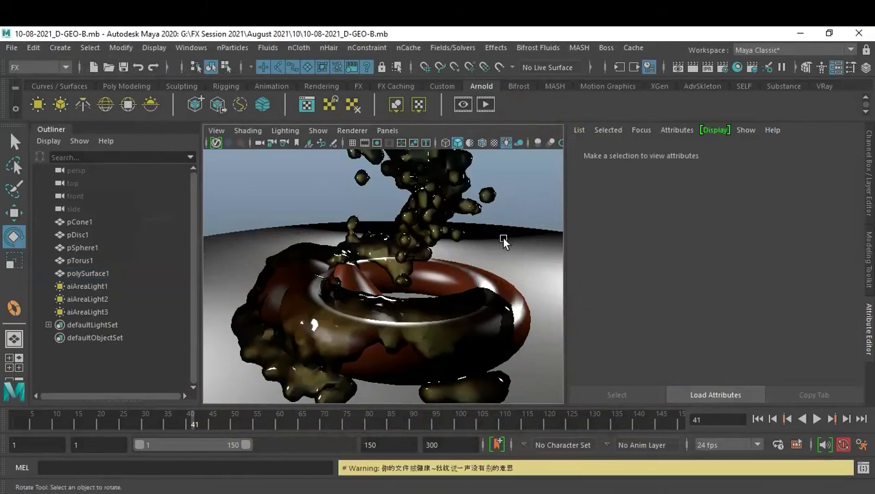
Tumble the camera onto the torus, turn on Film Gate and the 960 x 540 Resolution Gate, and open Render Settings
{"action": "left_click_drag", "start_coordinate": [496, 247], "coordinate": [465, 243], "text": "alt"}
{"action": "mouse_move", "coordinate": [400, 283]}
{"action": "left_mouse_down", "text": "alt"}
{"action": "mouse_move", "coordinate": [413, 292]}
{"action": "mouse_move", "coordinate": [378, 293]}
{"action": "mouse_move", "coordinate": [438, 296]}
{"action": "mouse_move", "coordinate": [432, 287]}
{"action": "mouse_move", "coordinate": [410, 293]}
{"action": "mouse_move", "coordinate": [469, 297]}
{"action": "mouse_move", "coordinate": [453, 296]}
{"action": "mouse_move", "coordinate": [460, 294]}
{"action": "left_mouse_up", "text": "alt"}
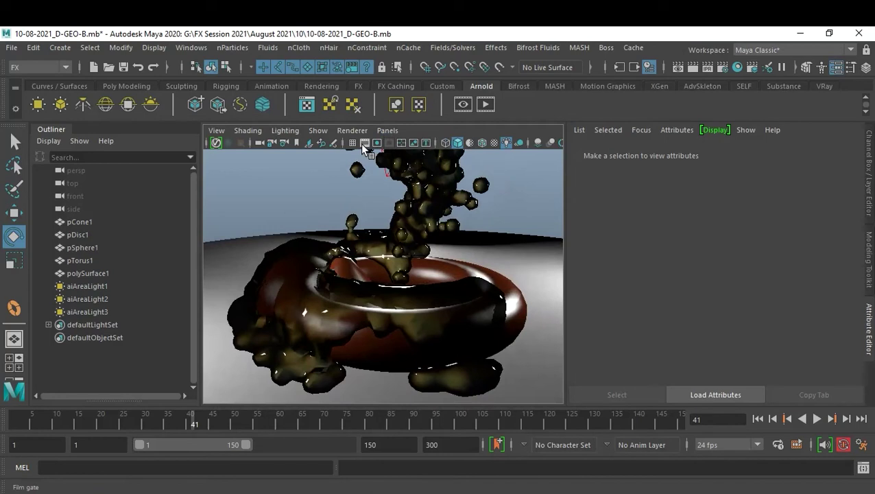
{"action": "left_click", "coordinate": [364, 143]}
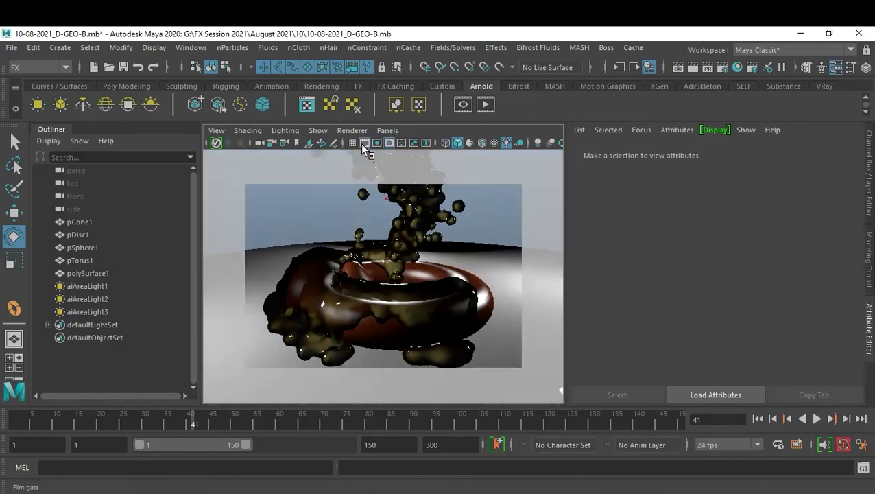
{"action": "left_click", "coordinate": [375, 143]}
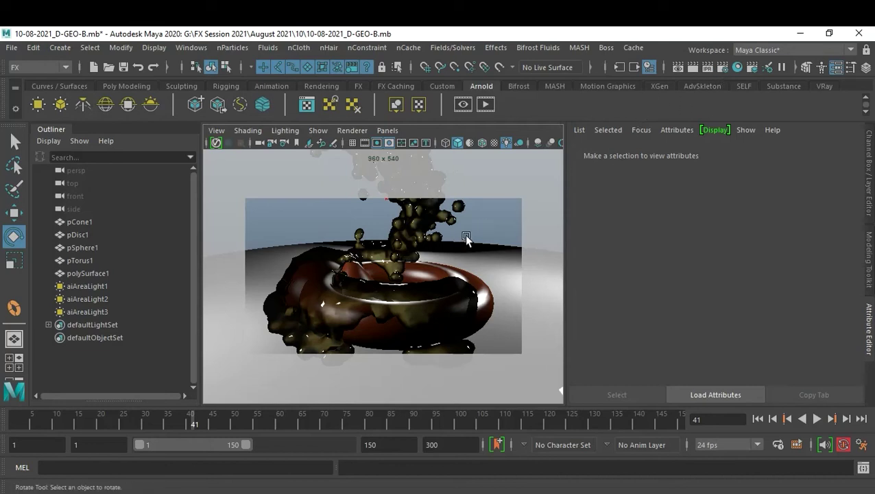
{"action": "left_click", "coordinate": [723, 68]}
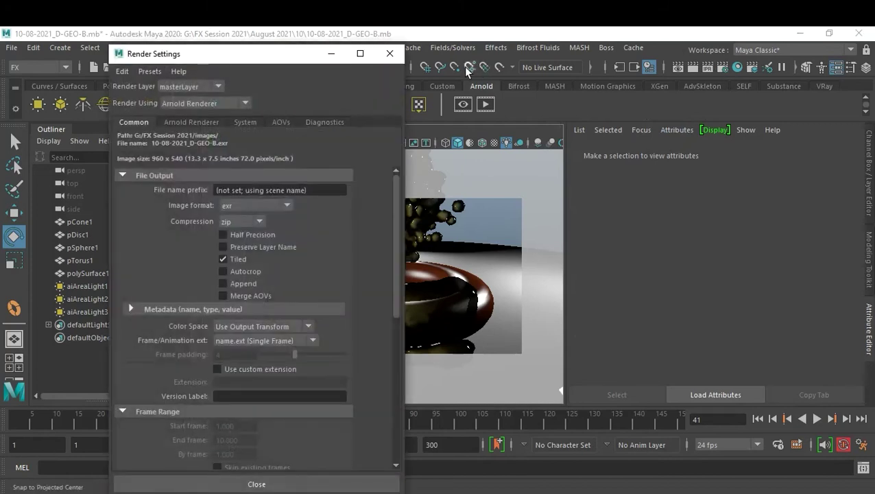
Close Render Settings, move the time slider to frame 48, tilt the camera higher, and save
{"action": "left_click", "coordinate": [388, 55]}
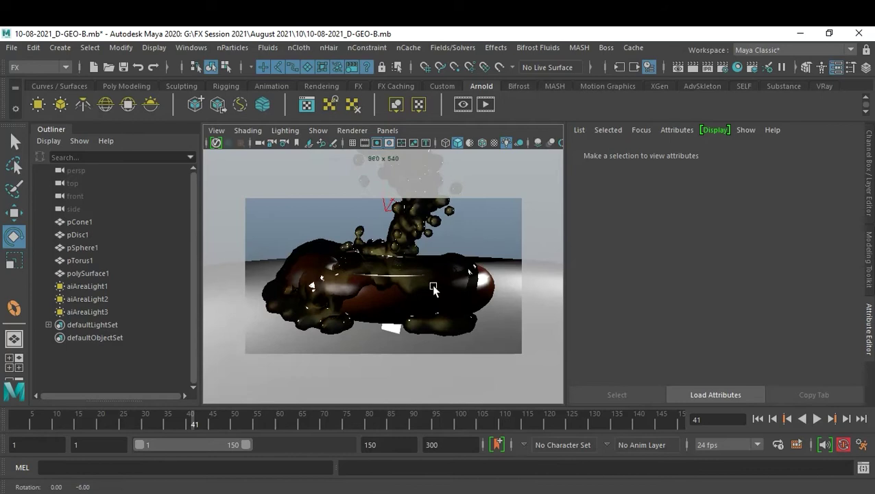
{"action": "scroll", "coordinate": [433, 288], "scroll_direction": "up", "scroll_amount": 3}
{"action": "left_click_drag", "start_coordinate": [436, 297], "coordinate": [420, 289], "text": "alt"}
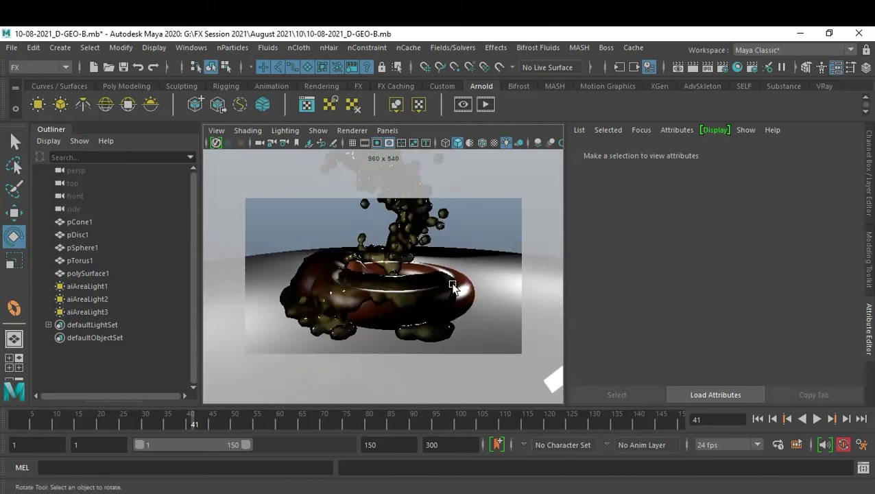
{"action": "left_click_drag", "start_coordinate": [197, 417], "coordinate": [226, 424]}
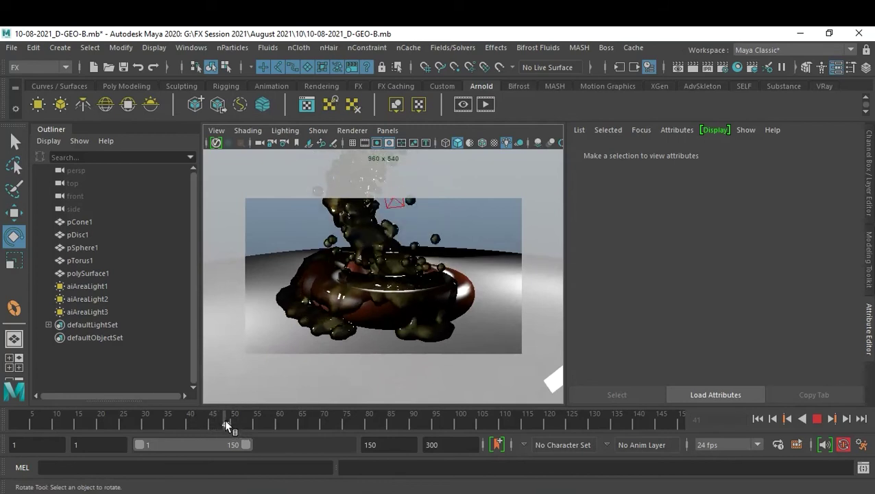
{"action": "mouse_move", "coordinate": [440, 291]}
{"action": "left_mouse_down", "text": "alt"}
{"action": "mouse_move", "coordinate": [442, 299]}
{"action": "mouse_move", "coordinate": [449, 285]}
{"action": "left_mouse_up", "text": "alt"}
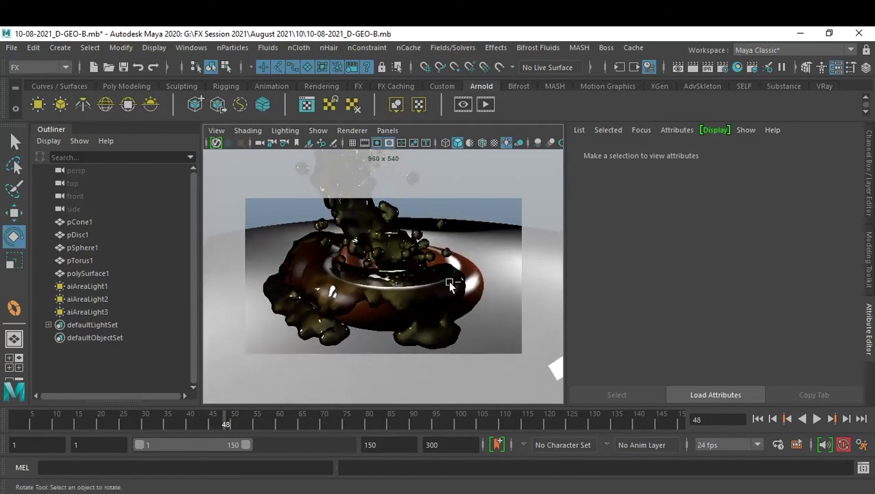
{"action": "key", "text": "ctrl+s"}
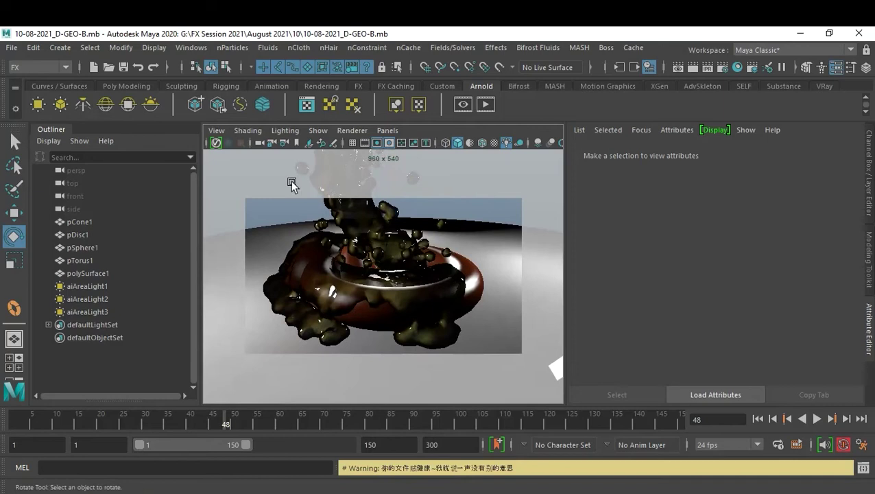
{"action": "left_click", "coordinate": [216, 130]}
{"action": "mouse_move", "coordinate": [267, 359]}
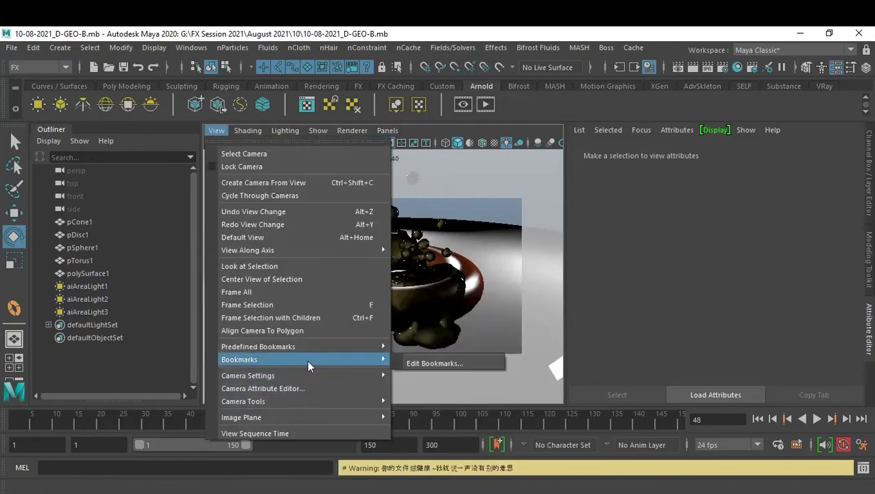
Create the camera bookmark cameraView1 and add it to the SELF shelf
{"action": "left_click", "coordinate": [434, 358]}
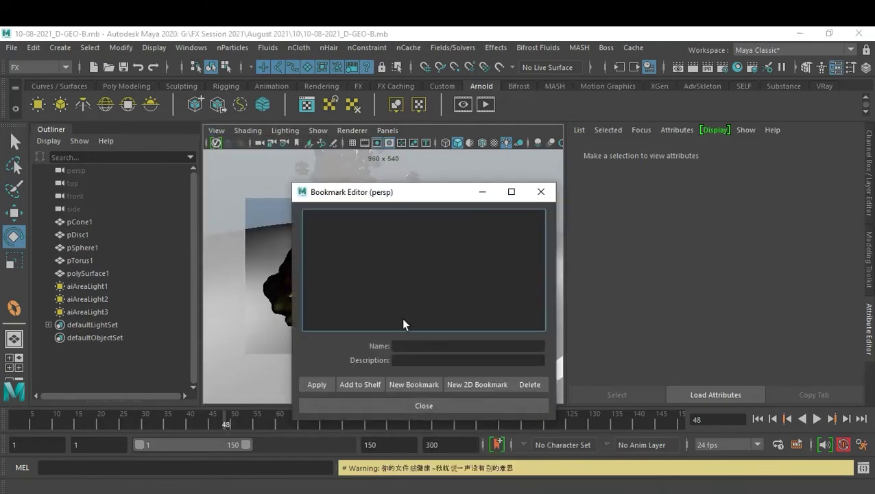
{"action": "left_click", "coordinate": [411, 384]}
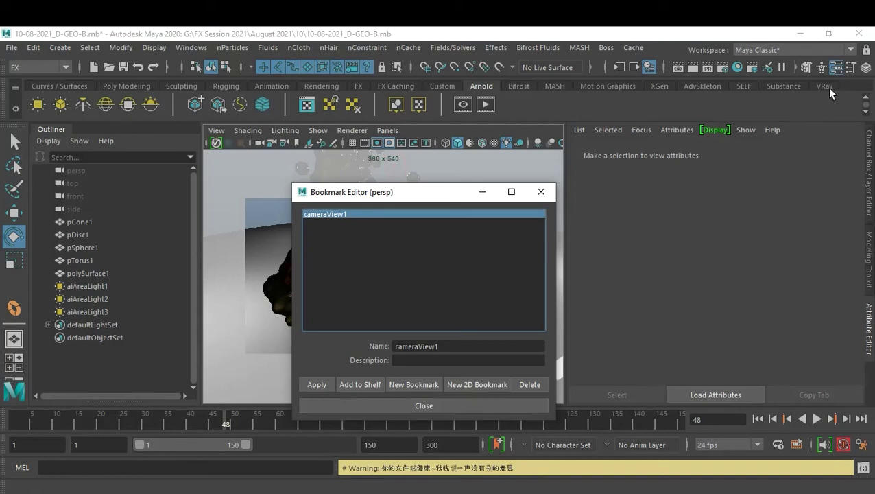
{"action": "left_click", "coordinate": [743, 88]}
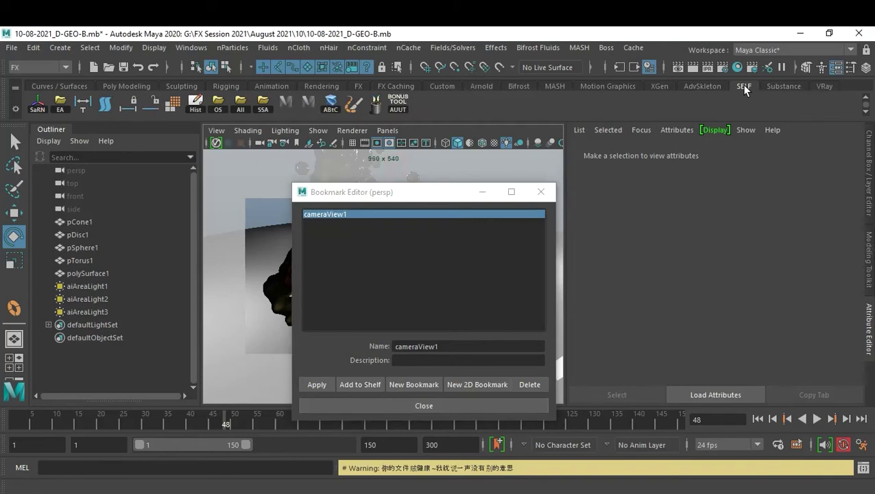
{"action": "left_click", "coordinate": [356, 383]}
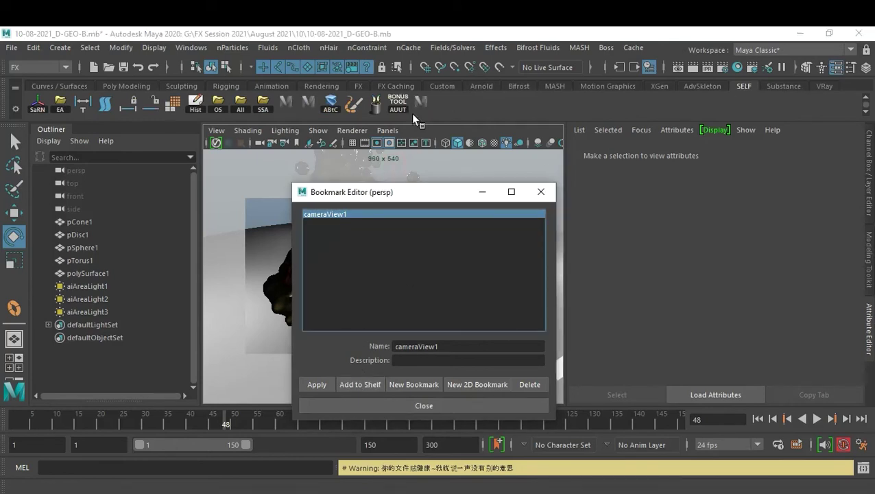
{"action": "left_click", "coordinate": [483, 403]}
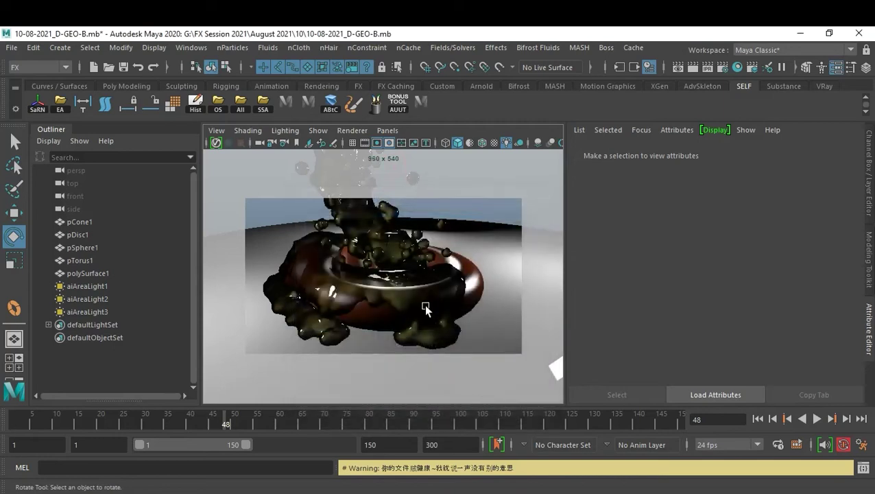
{"action": "left_click_drag", "start_coordinate": [442, 301], "coordinate": [492, 282], "text": "alt"}
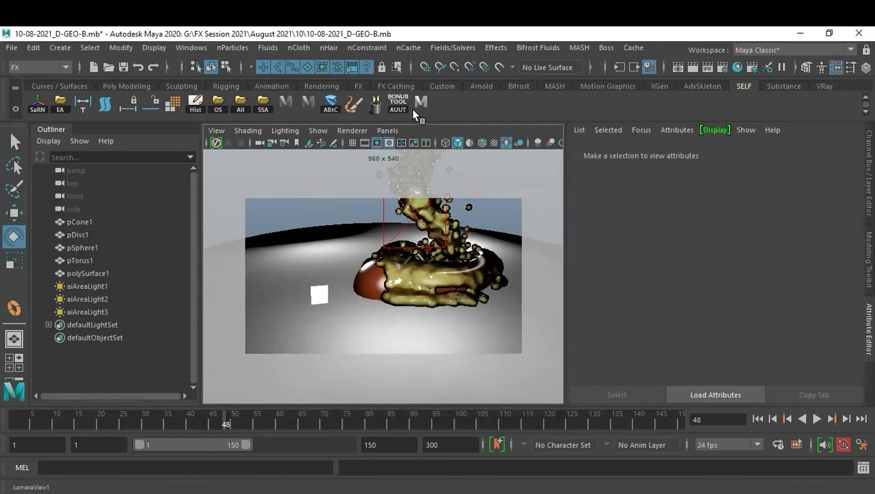
Restore the cameraView1 bookmark, save 10-08-2021_D-GEO-B.mb, and Arnold-render the honey splash at frame 48
{"action": "left_click", "coordinate": [417, 108]}
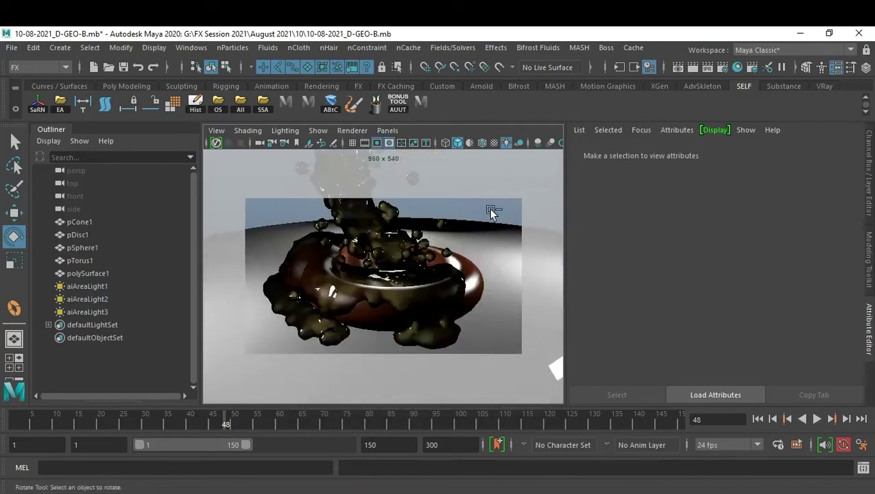
{"action": "key", "text": "ctrl+s"}
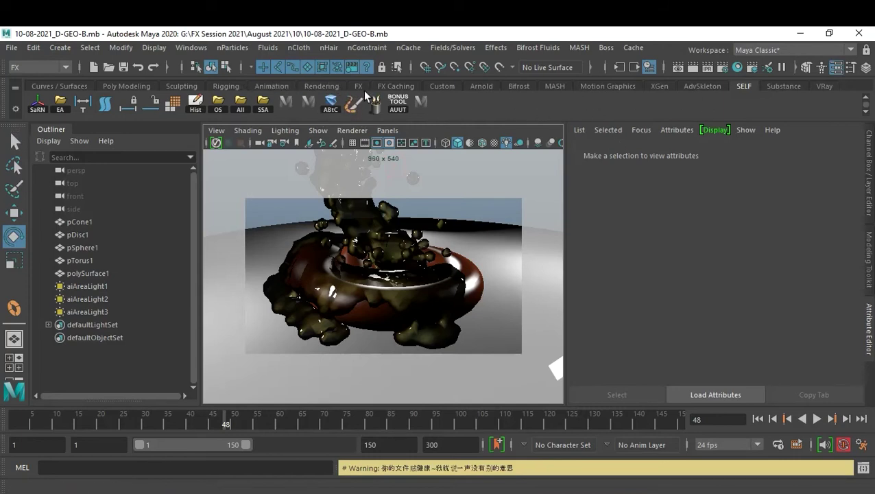
{"action": "left_click", "coordinate": [481, 86]}
{"action": "left_click", "coordinate": [479, 103]}
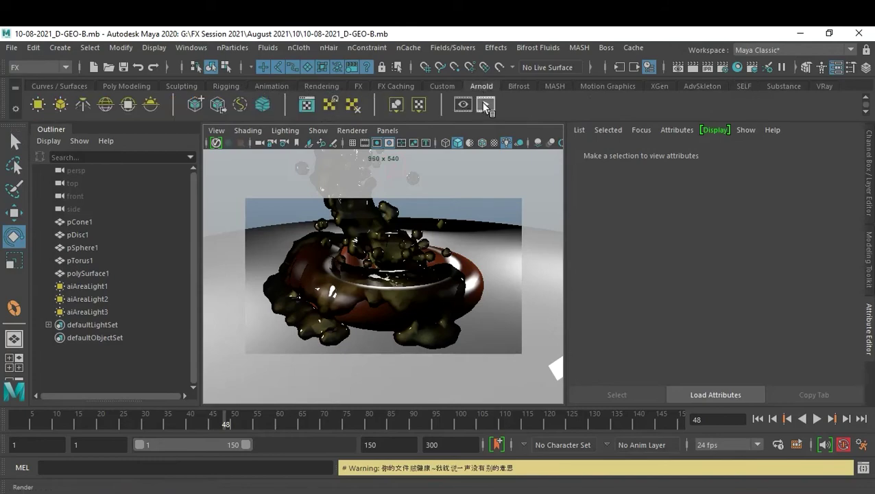
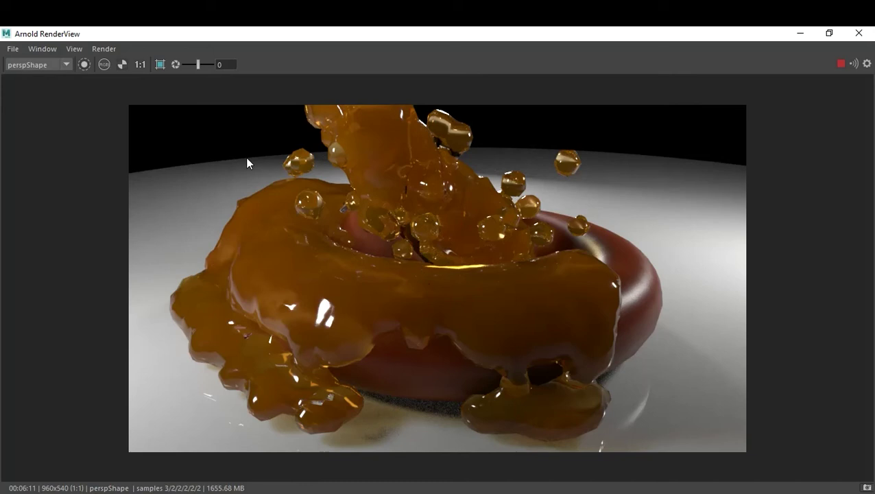
Save the Arnold render as multi-layer EXR '10-08-2021_A' in FX Session 2021 > August 2021 > 10
{"action": "left_click", "coordinate": [12, 49]}
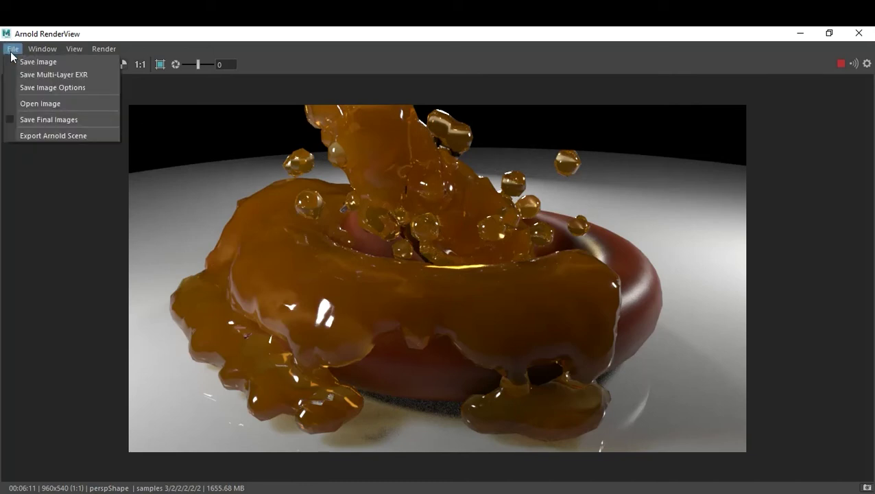
{"action": "left_click", "coordinate": [89, 78]}
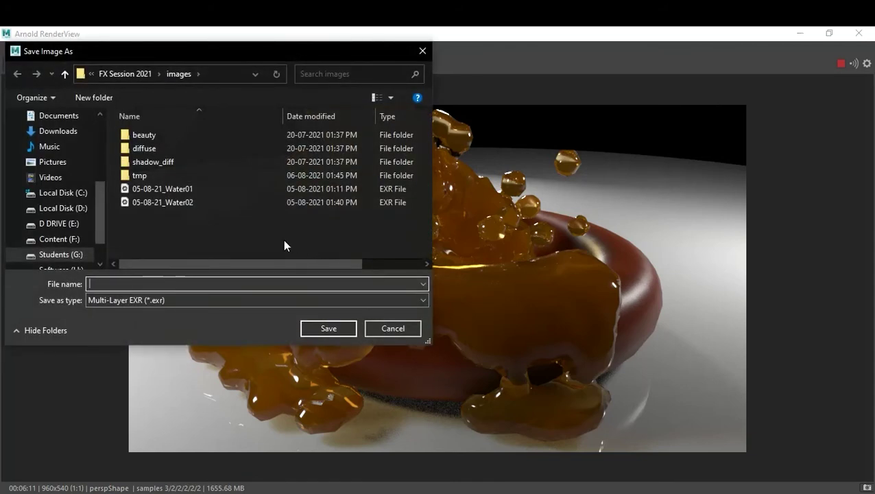
{"action": "left_click", "coordinate": [133, 78]}
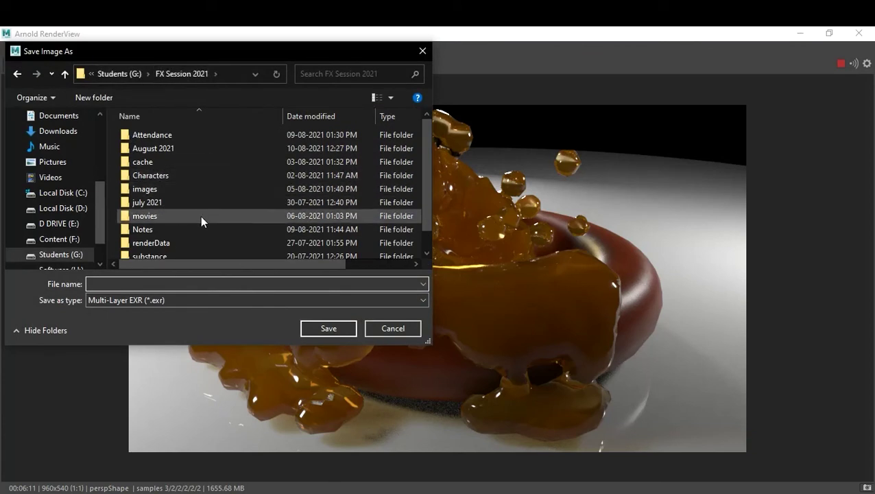
{"action": "scroll", "coordinate": [202, 217], "scroll_direction": "down", "scroll_amount": 1}
{"action": "scroll", "coordinate": [198, 222], "scroll_direction": "up", "scroll_amount": 1}
{"action": "left_click", "coordinate": [193, 147]}
{"action": "double_click", "coordinate": [193, 147]}
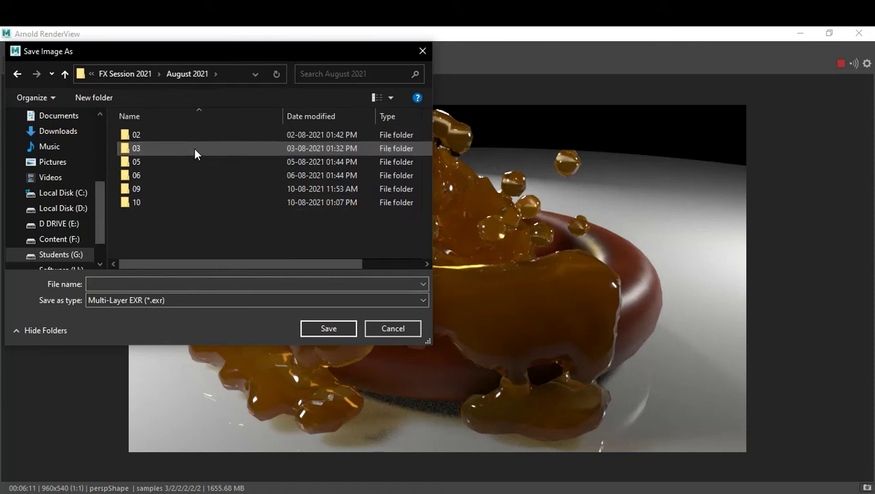
{"action": "double_click", "coordinate": [160, 200]}
{"action": "left_click", "coordinate": [130, 284]}
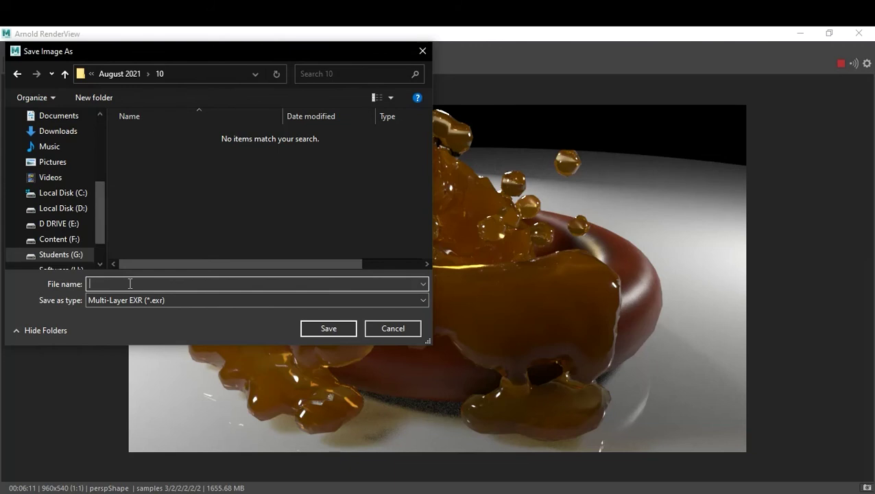
{"action": "type", "text": "10-08-2021"}
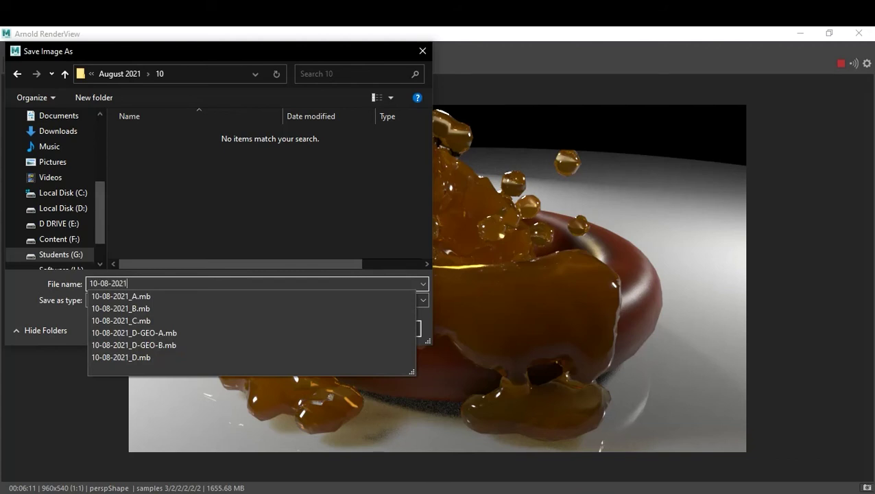
{"action": "type", "text": "_A"}
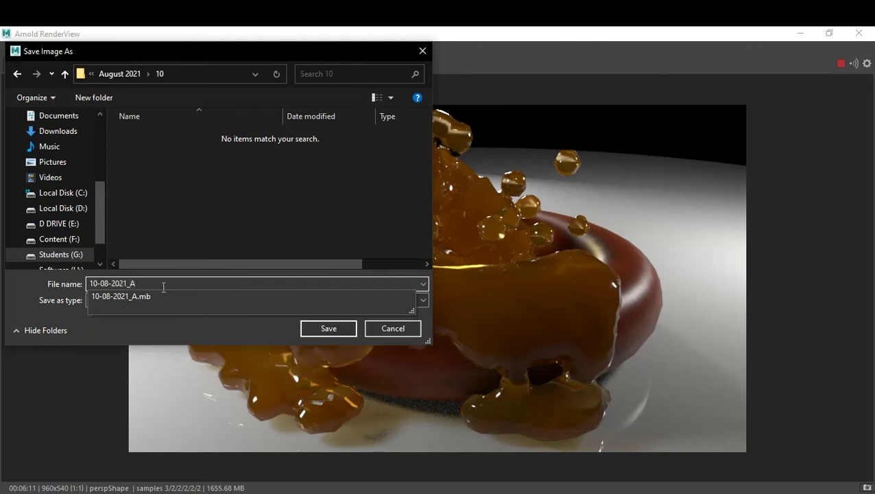
{"action": "left_click", "coordinate": [316, 332]}
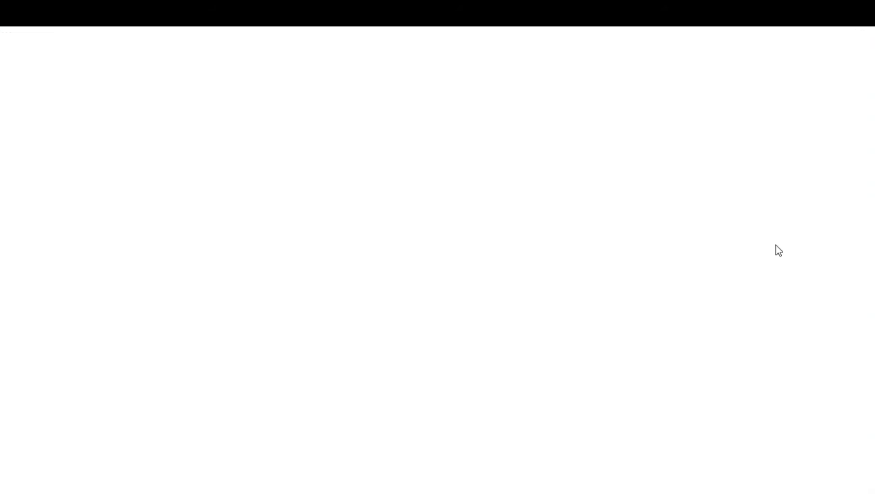
Open 10-08-2021_A.exr from folder 10 with alpha read as a channel, viewed at 100%
{"action": "left_click", "coordinate": [28, 34]}
{"action": "left_click", "coordinate": [43, 59]}
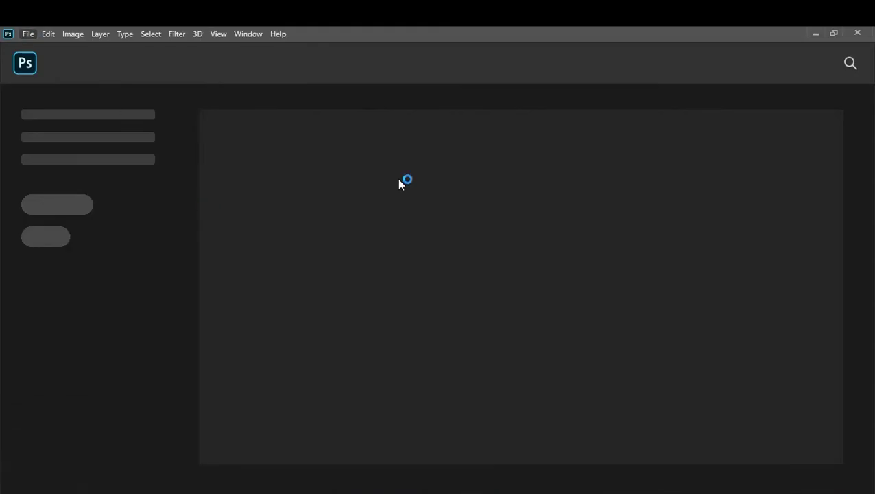
{"action": "double_click", "coordinate": [501, 230]}
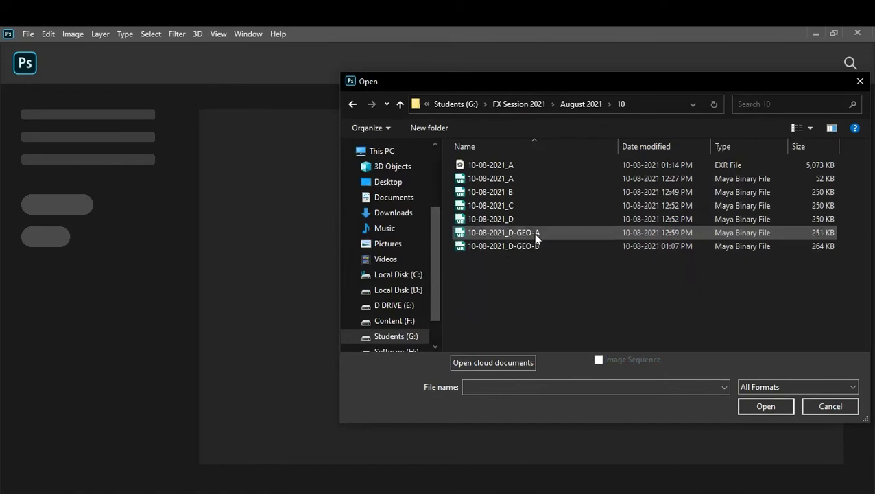
{"action": "left_click", "coordinate": [513, 166]}
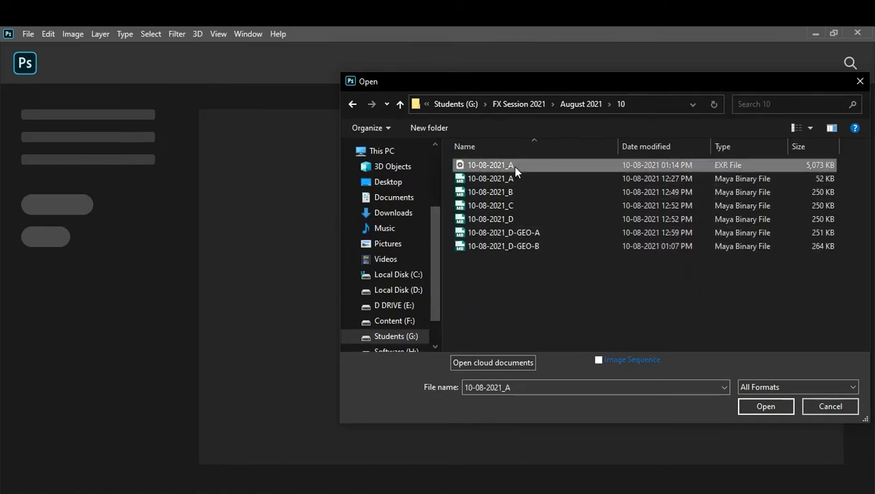
{"action": "double_click", "coordinate": [517, 167]}
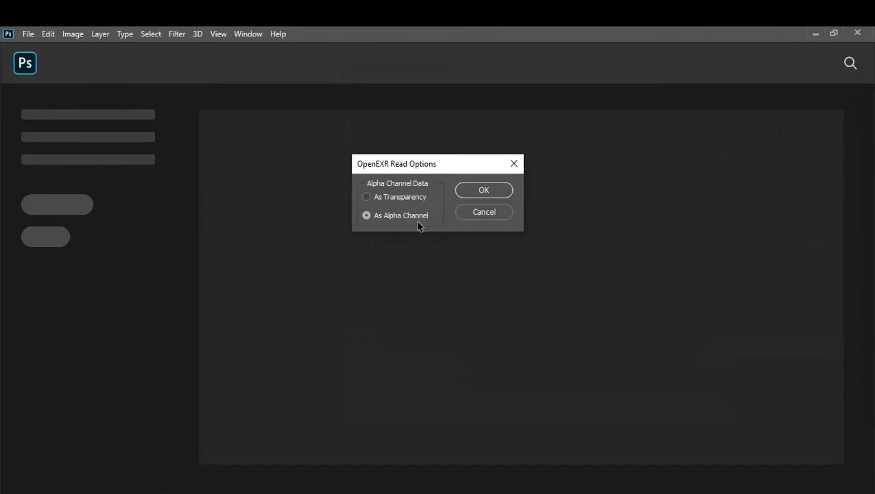
{"action": "left_click", "coordinate": [485, 190]}
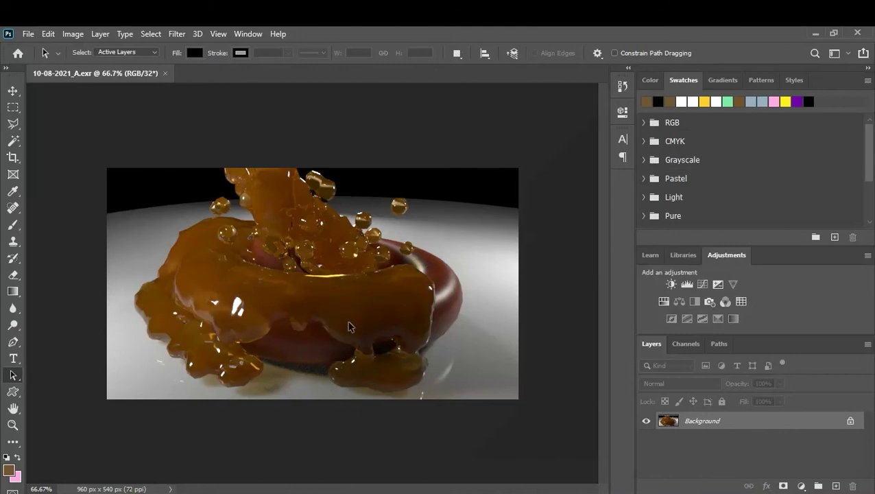
{"action": "key", "text": "ctrl+plus"}
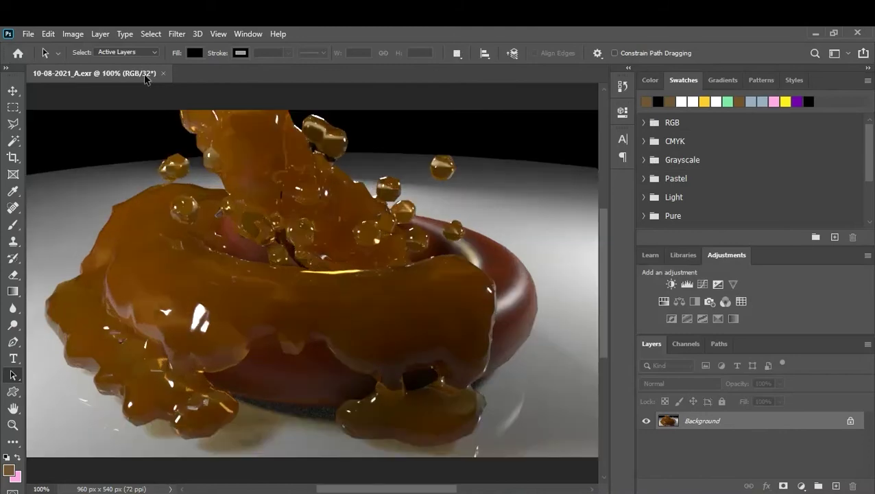
{"action": "left_click", "coordinate": [81, 34]}
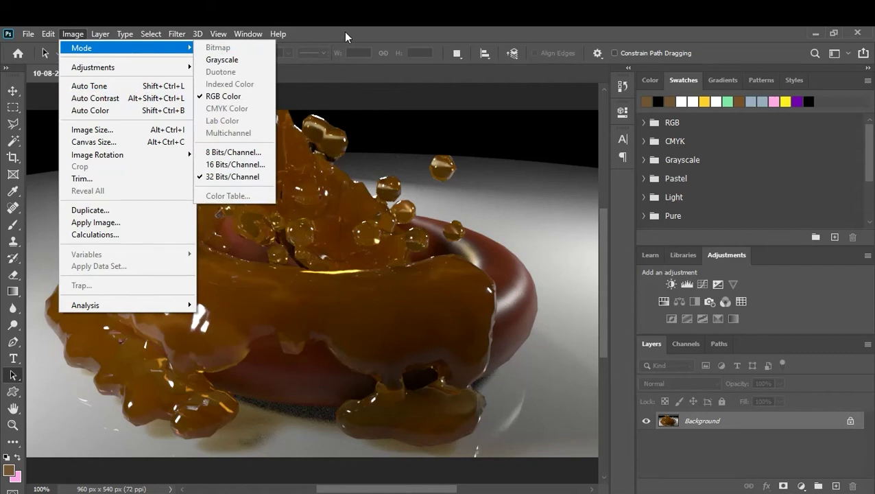
{"action": "mouse_move", "coordinate": [92, 67]}
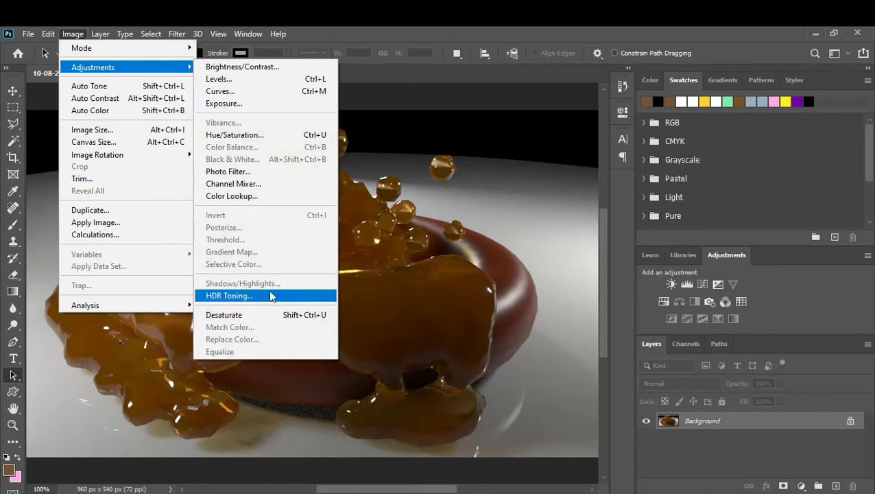
Try the Scott5 HDR Toning preset with Edge Glow radius tweaks, then switch to the Flat preset
{"action": "left_click", "coordinate": [272, 296]}
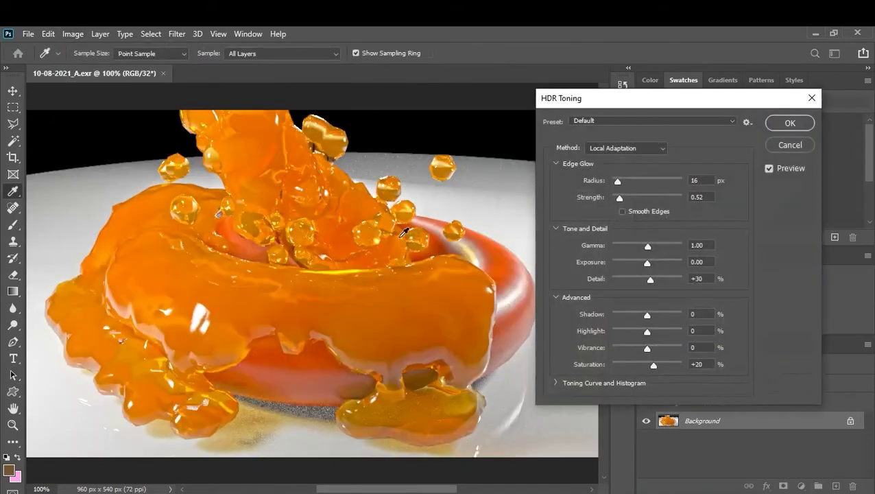
{"action": "left_click", "coordinate": [612, 122]}
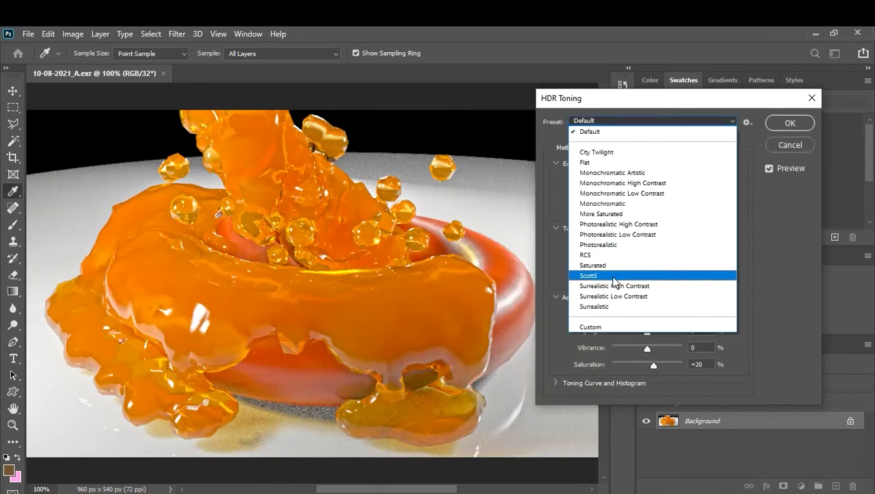
{"action": "left_click", "coordinate": [614, 277]}
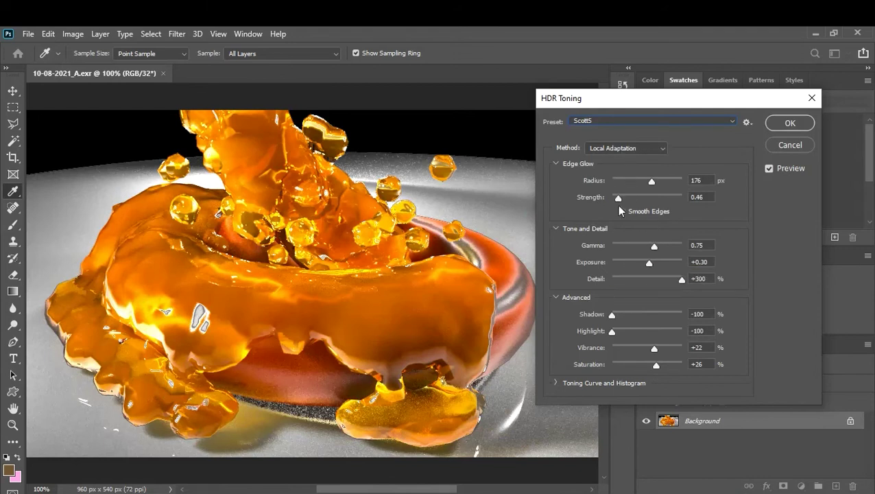
{"action": "mouse_move", "coordinate": [650, 185]}
{"action": "left_mouse_down"}
{"action": "mouse_move", "coordinate": [616, 183]}
{"action": "mouse_move", "coordinate": [633, 185]}
{"action": "left_mouse_up"}
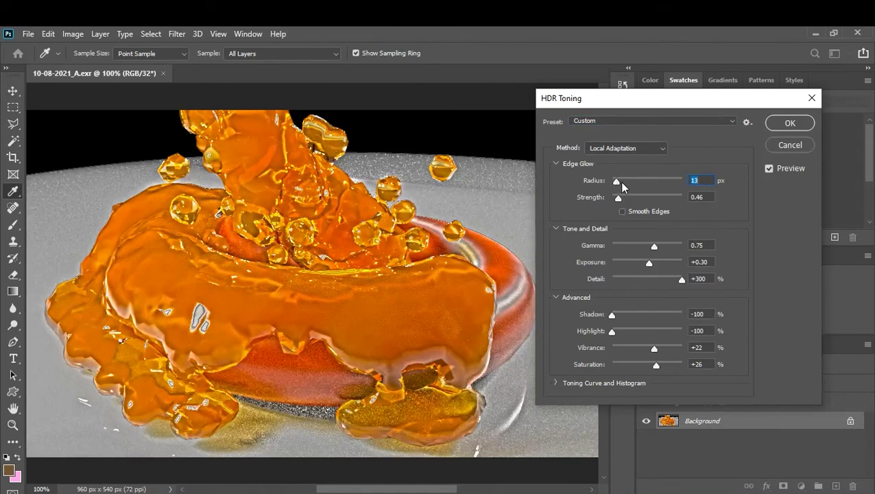
{"action": "mouse_move", "coordinate": [633, 185]}
{"action": "left_mouse_down"}
{"action": "mouse_move", "coordinate": [647, 183]}
{"action": "mouse_move", "coordinate": [617, 198]}
{"action": "left_mouse_up"}
{"action": "type", "text": "150"}
{"action": "left_click", "coordinate": [624, 150]}
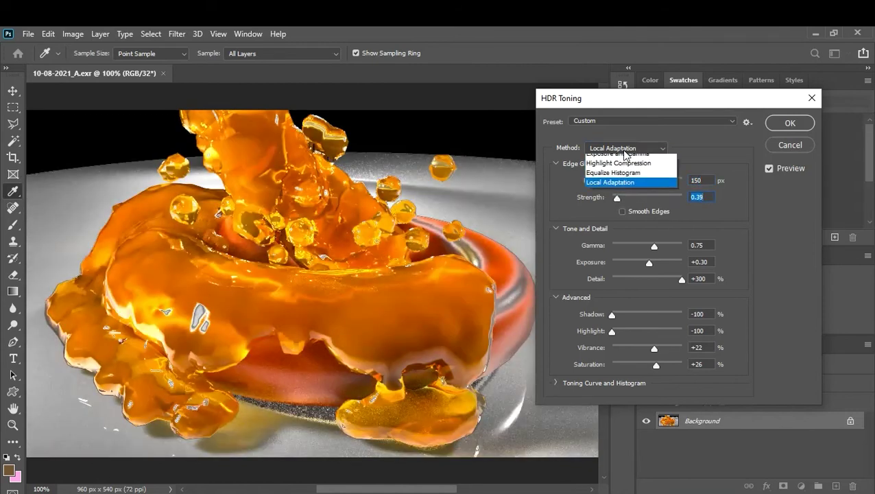
{"action": "left_click", "coordinate": [624, 149]}
{"action": "left_click", "coordinate": [615, 121]}
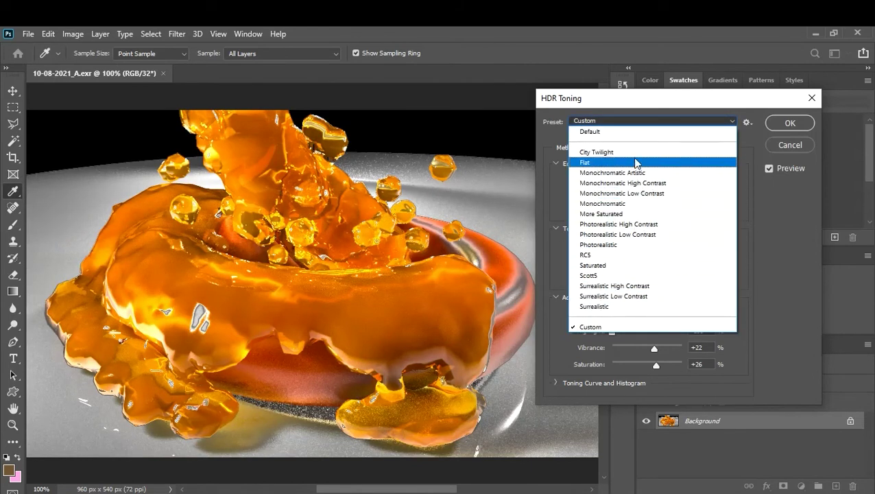
{"action": "left_click", "coordinate": [636, 162]}
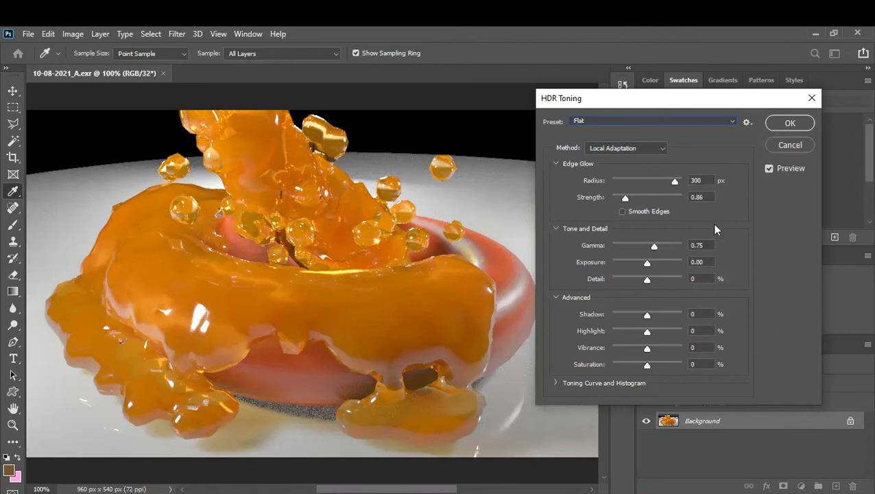
{"action": "left_click", "coordinate": [769, 169]}
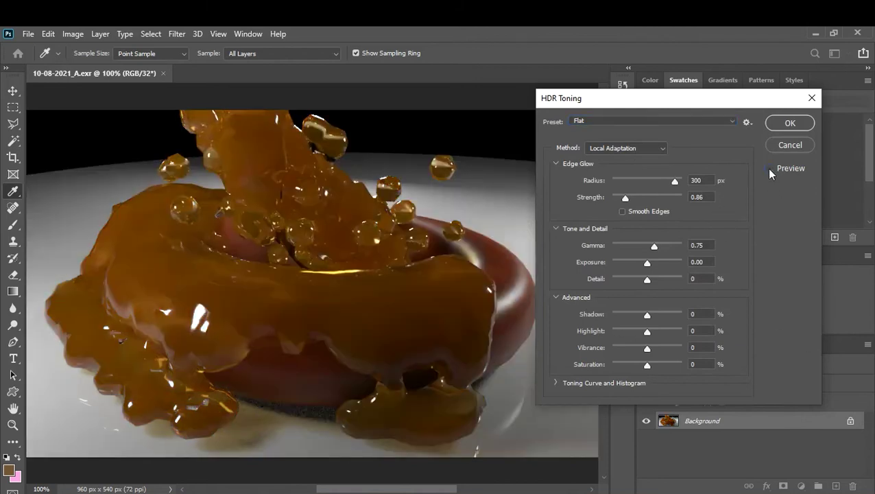
{"action": "left_click", "coordinate": [768, 169]}
{"action": "left_click", "coordinate": [768, 169]}
{"action": "left_click", "coordinate": [768, 169]}
{"action": "left_click", "coordinate": [768, 168]}
{"action": "left_click", "coordinate": [768, 169]}
{"action": "left_click", "coordinate": [769, 169]}
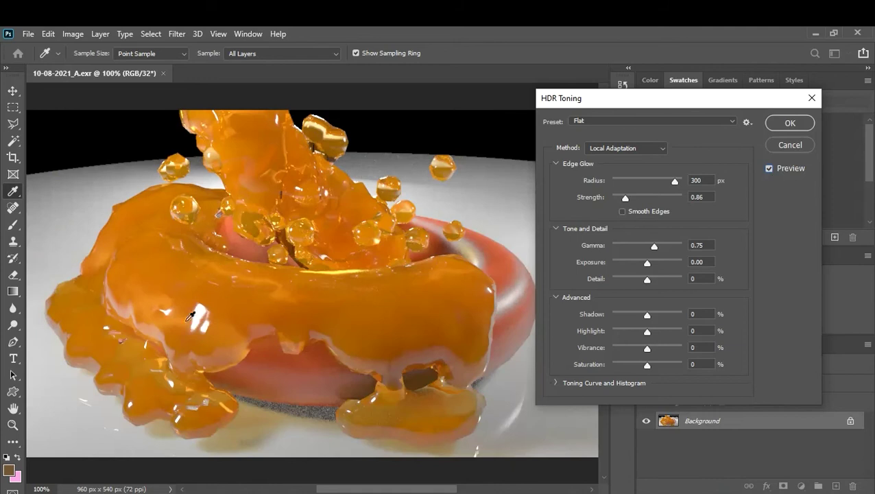
{"action": "left_click", "coordinate": [770, 168]}
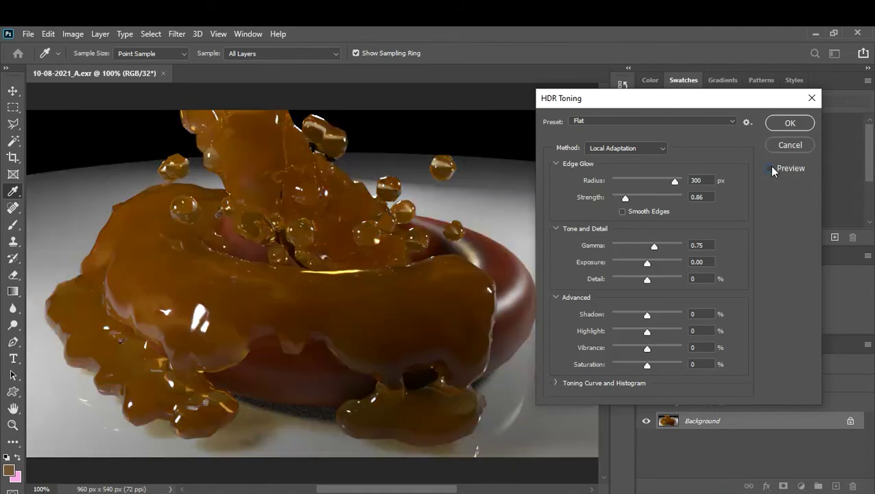
{"action": "left_click", "coordinate": [769, 168]}
{"action": "left_click", "coordinate": [770, 168]}
{"action": "left_click", "coordinate": [769, 168]}
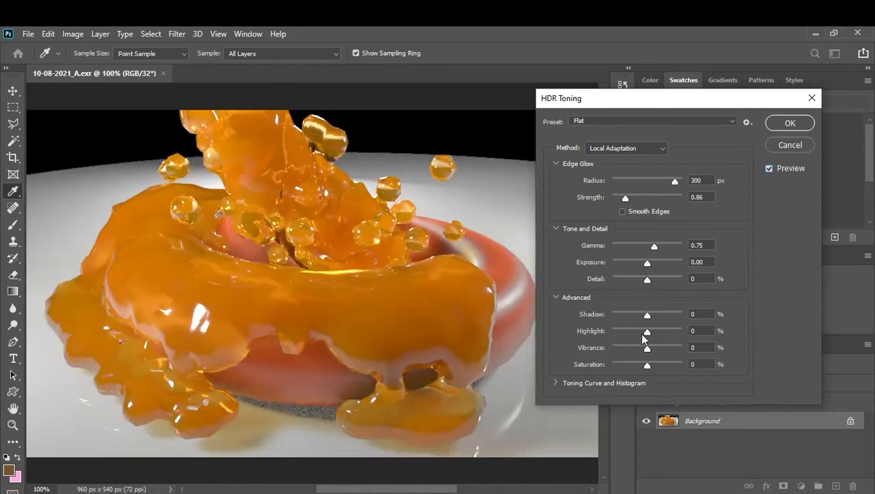
Adjust the shadows, lower highlights to -32 and set saturation to +6
{"action": "mouse_move", "coordinate": [647, 314]}
{"action": "left_mouse_down"}
{"action": "mouse_move", "coordinate": [662, 321]}
{"action": "mouse_move", "coordinate": [635, 313]}
{"action": "left_mouse_up"}
{"action": "left_click_drag", "start_coordinate": [647, 331], "coordinate": [636, 331]}
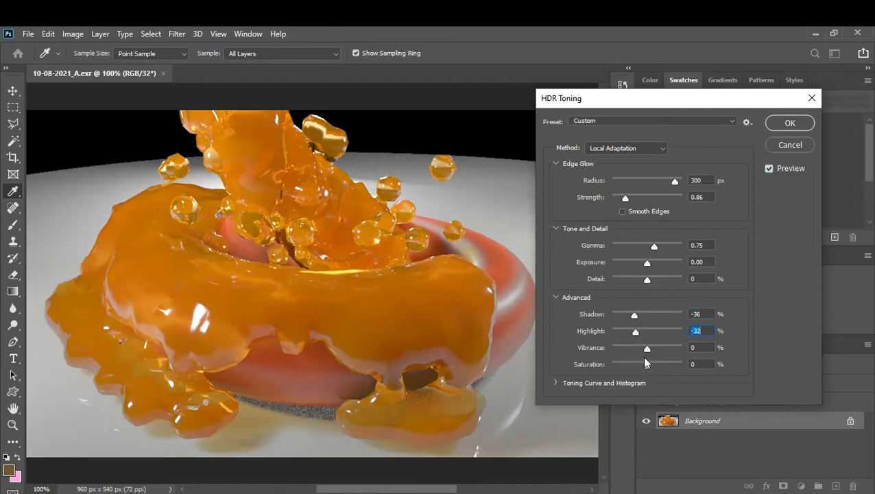
{"action": "left_click_drag", "start_coordinate": [647, 364], "coordinate": [658, 367]}
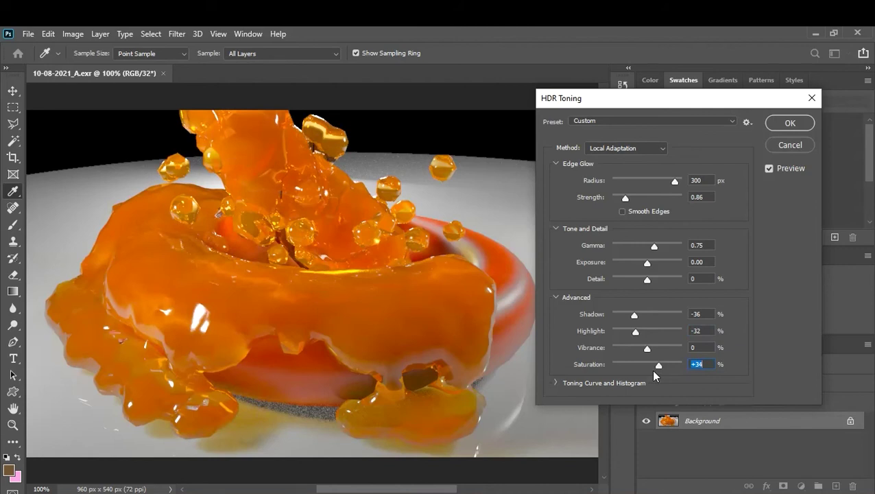
{"action": "left_click_drag", "start_coordinate": [654, 365], "coordinate": [671, 356]}
Set the HDR Toning Detail value to 0
{"action": "left_click_drag", "start_coordinate": [642, 278], "coordinate": [652, 280]}
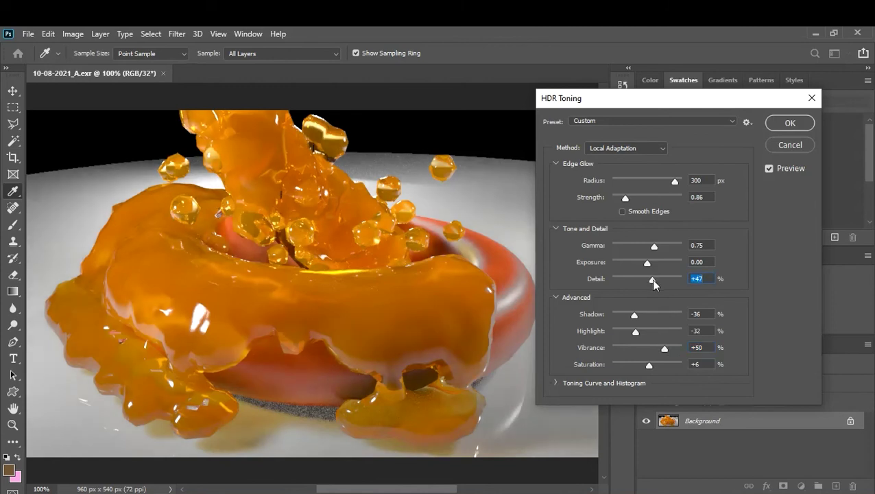
{"action": "left_click_drag", "start_coordinate": [651, 279], "coordinate": [645, 279]}
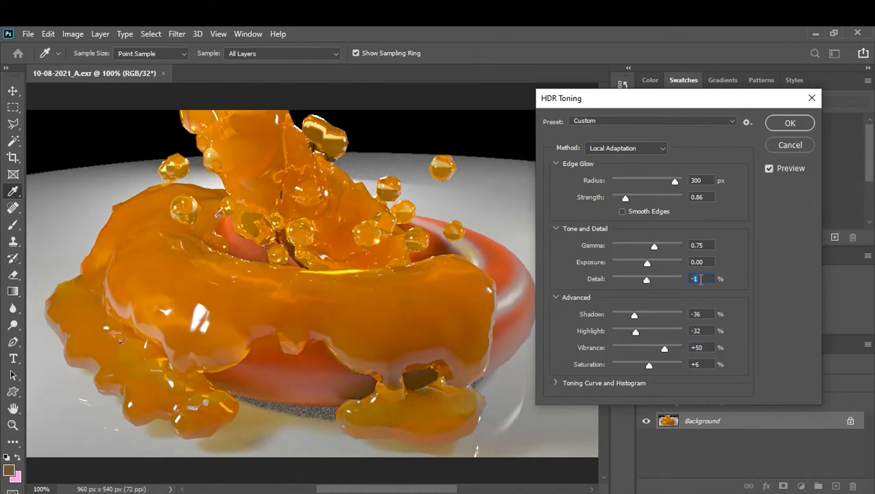
{"action": "type", "text": "-"}
{"action": "type", "text": "0"}
{"action": "left_click", "coordinate": [713, 245]}
Set Exposure to +0.10 and apply the HDR toning to the render
{"action": "left_click_drag", "start_coordinate": [650, 267], "coordinate": [647, 268]}
{"action": "left_click_drag", "start_coordinate": [647, 268], "coordinate": [645, 267]}
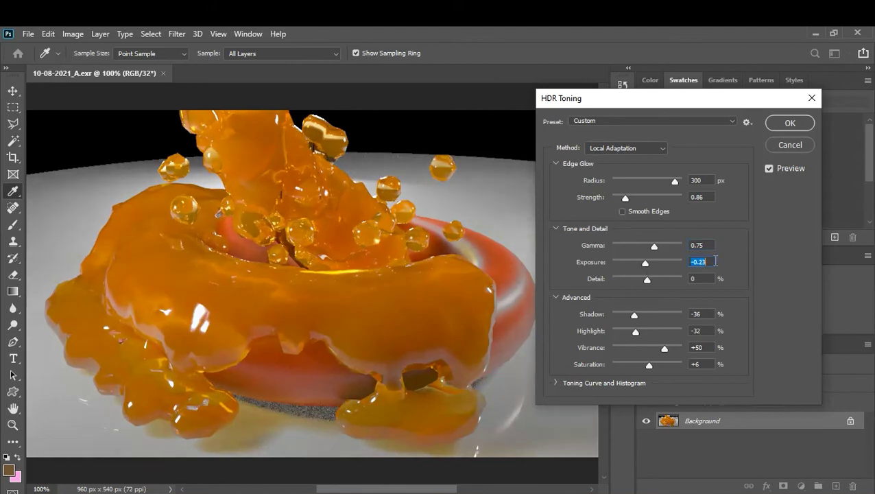
{"action": "type", "text": "0"}
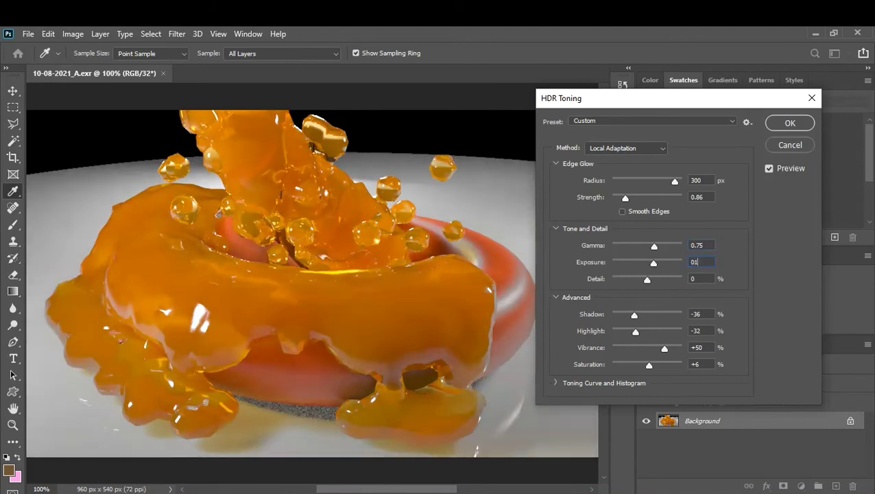
{"action": "type", "text": "1"}
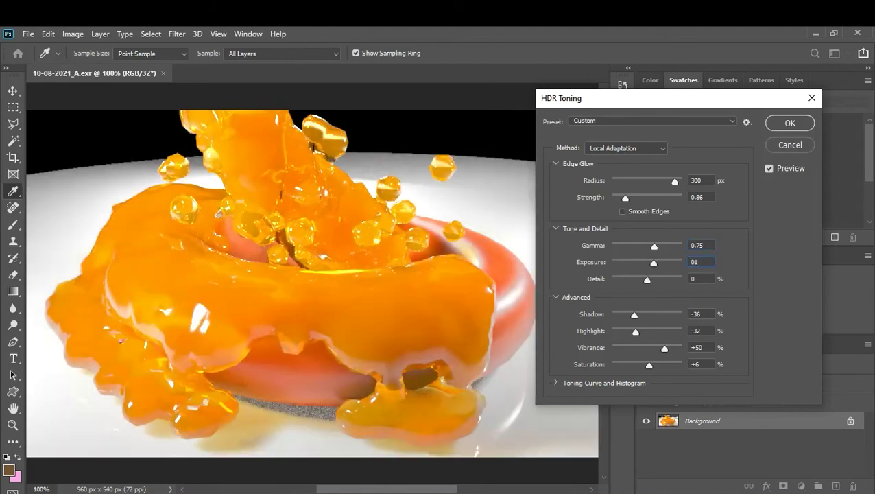
{"action": "key", "text": "BackSpace"}
{"action": "key", "text": "BackSpace"}
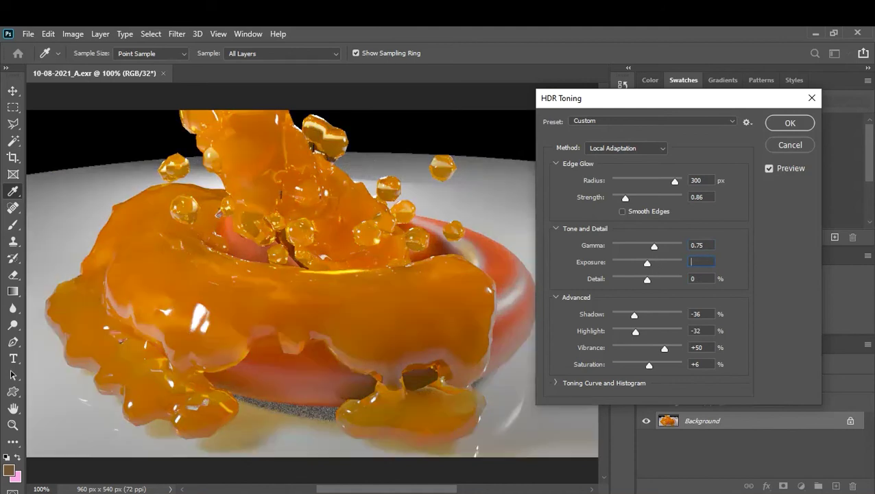
{"action": "type", "text": "0.1"}
{"action": "key", "text": "Return"}
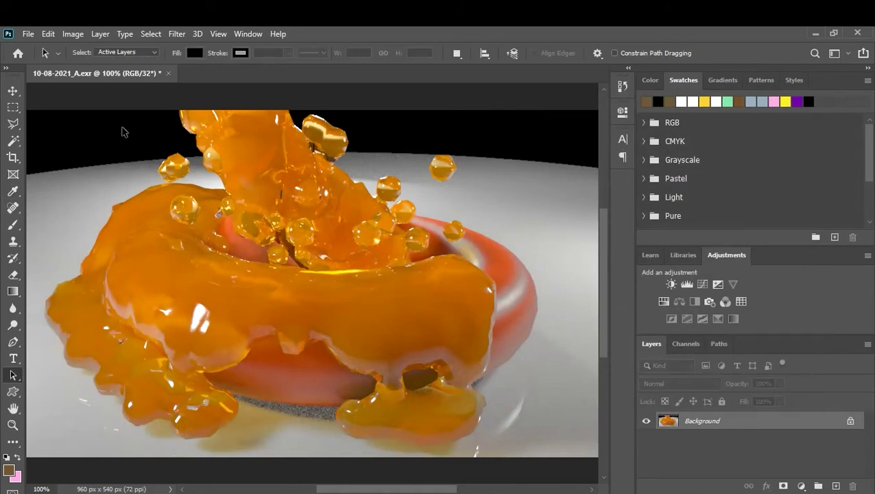
In Export Preferences, set the Quick Export format to JPG with Quality 100
{"action": "left_click", "coordinate": [28, 35]}
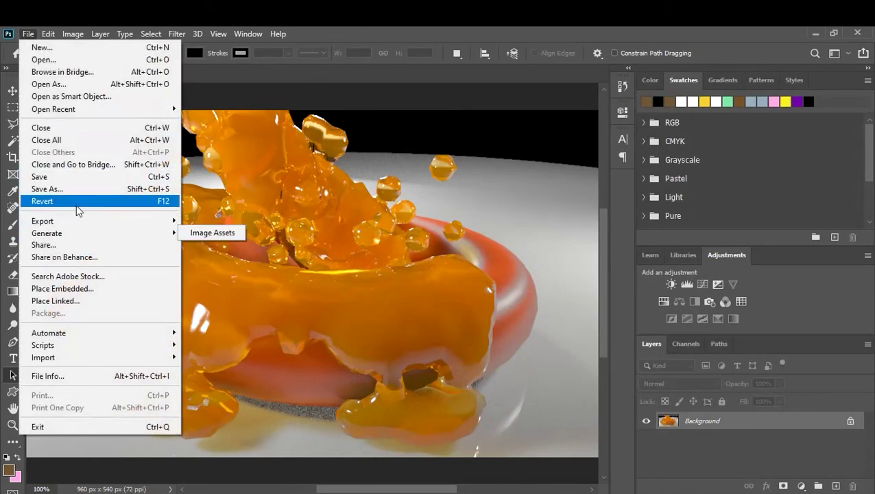
{"action": "mouse_move", "coordinate": [96, 221]}
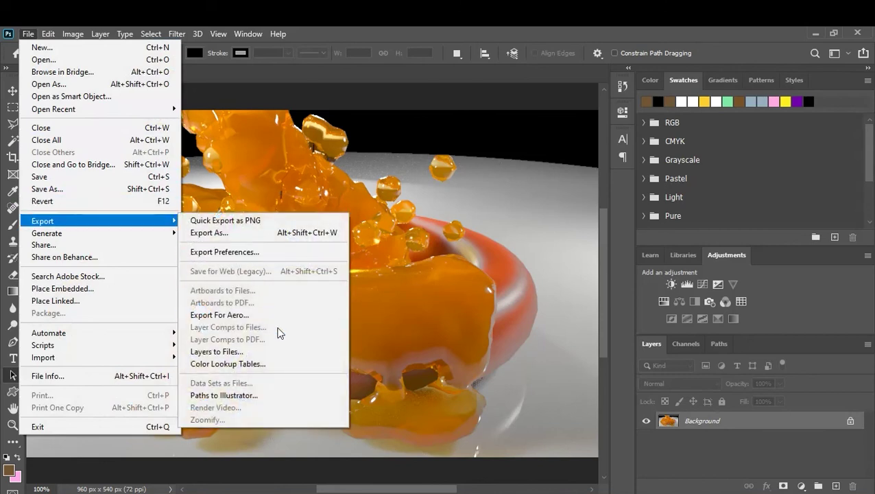
{"action": "left_click", "coordinate": [283, 253]}
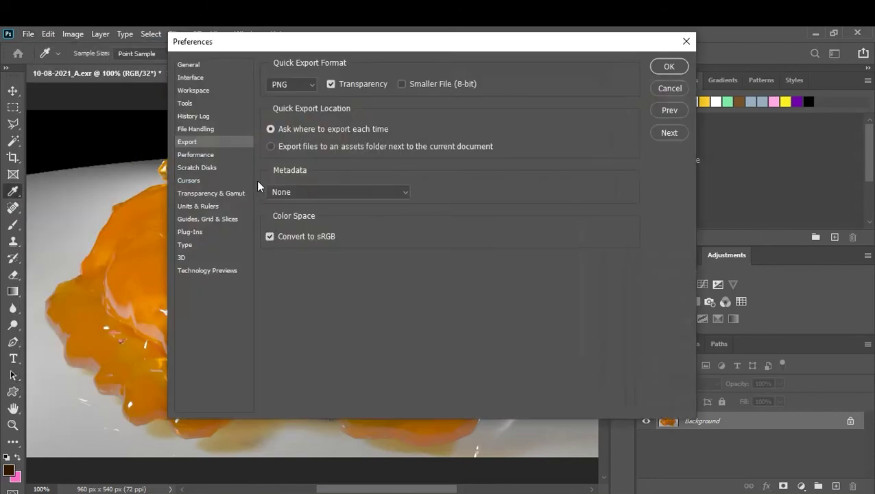
{"action": "left_click", "coordinate": [298, 83]}
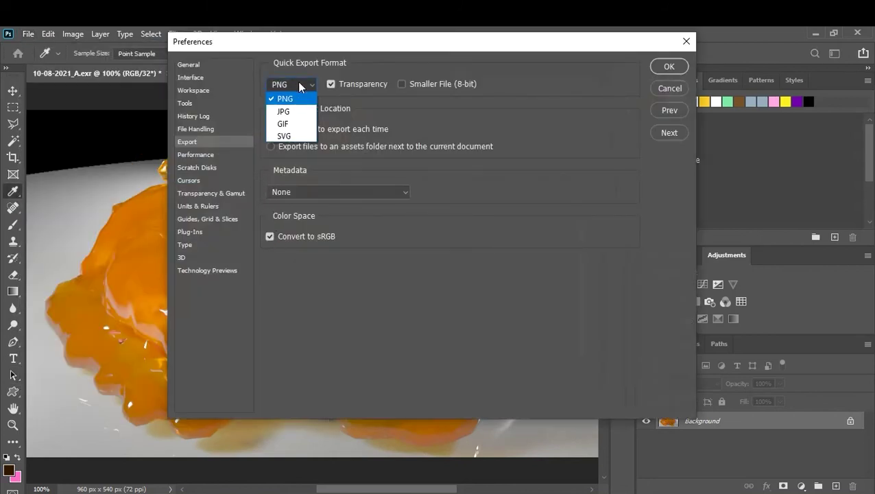
{"action": "left_click", "coordinate": [296, 111]}
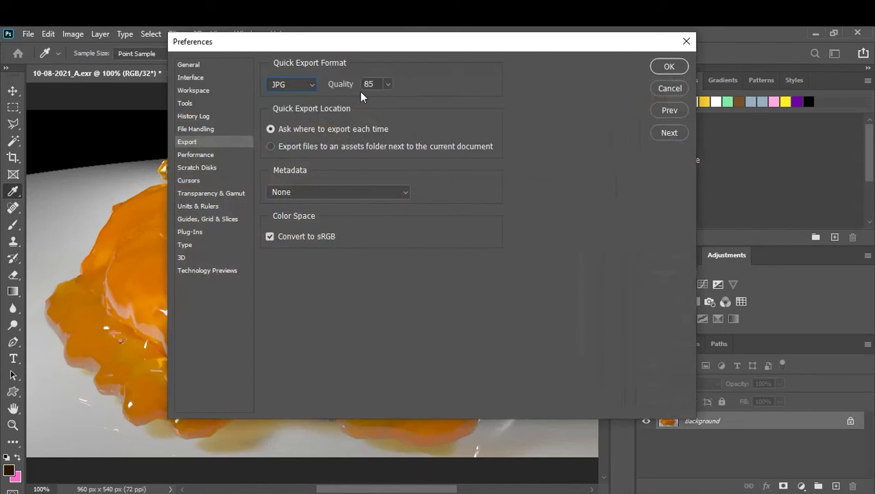
{"action": "left_click", "coordinate": [386, 84]}
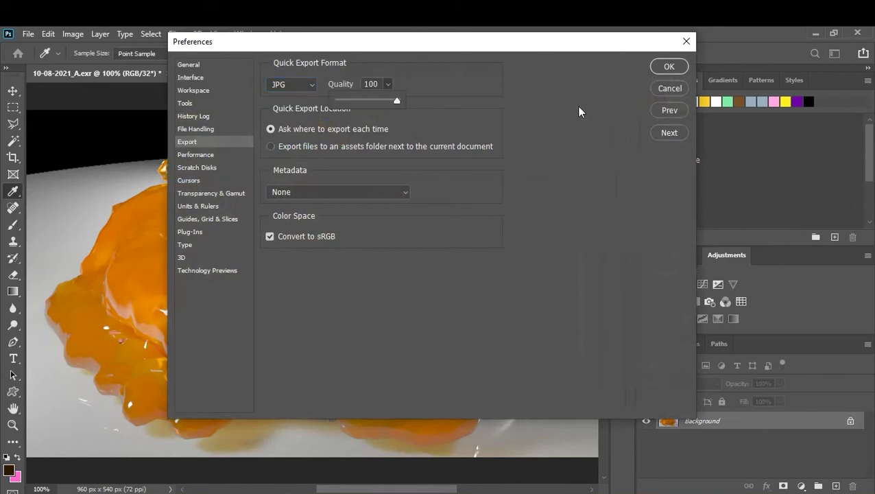
{"action": "left_click", "coordinate": [675, 68]}
{"action": "left_click", "coordinate": [28, 33]}
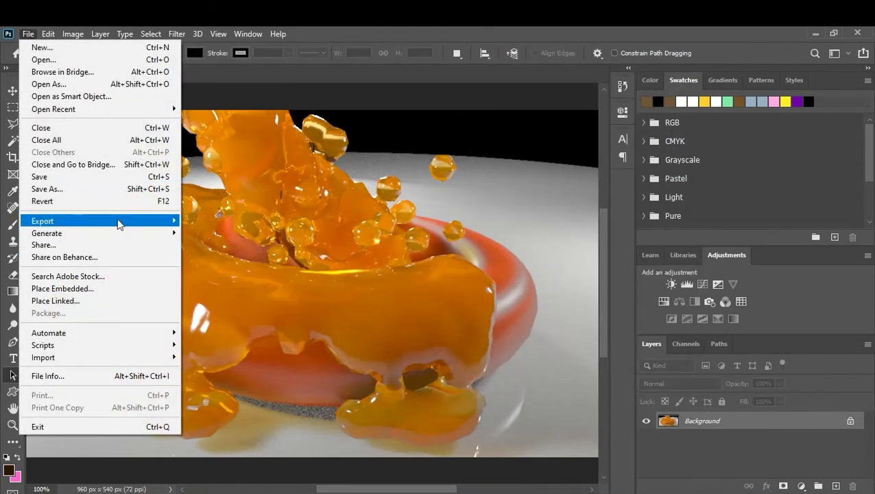
{"action": "mouse_move", "coordinate": [42, 221]}
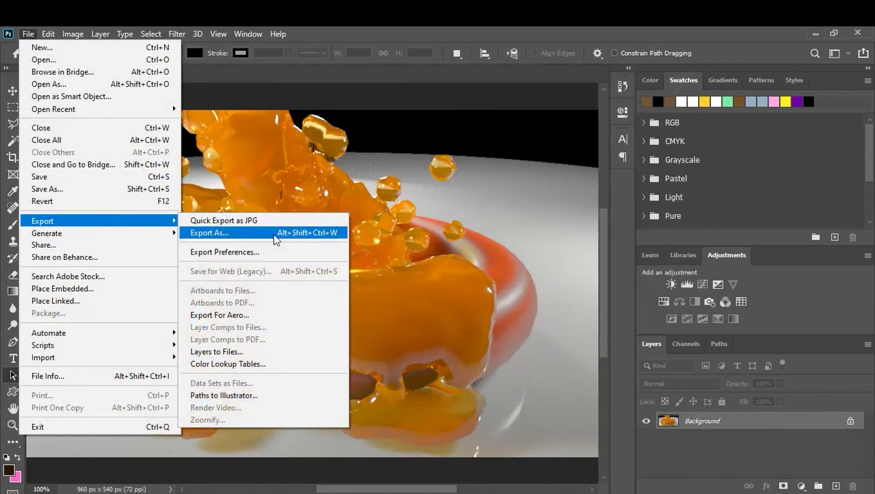
Export the render as a 960×540 JPG at 100% named 10-08-2021_A into folder 10
{"action": "left_click", "coordinate": [272, 232]}
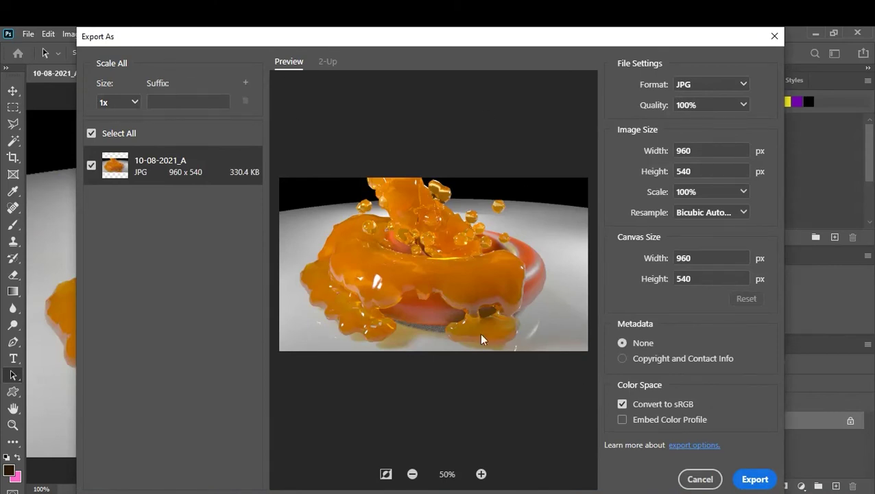
{"action": "left_click", "coordinate": [752, 479]}
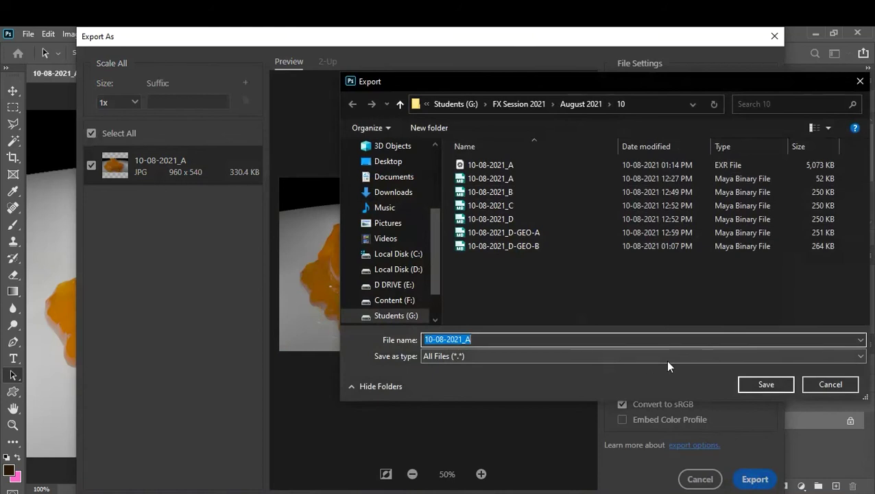
{"action": "left_click", "coordinate": [753, 381]}
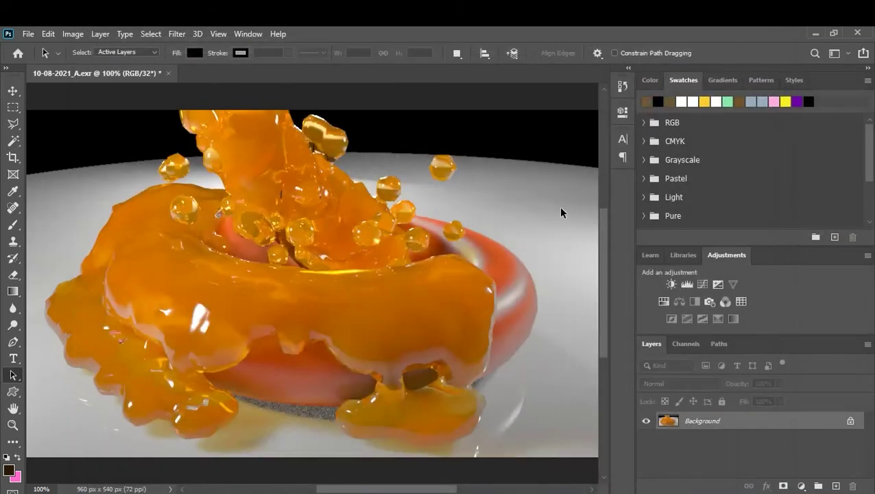
Save the toned Photoshop document and minimize Photoshop to reveal the Arnold RenderView
{"action": "left_click", "coordinate": [182, 35]}
{"action": "key", "text": "ctrl+s"}
{"action": "left_click", "coordinate": [816, 33]}
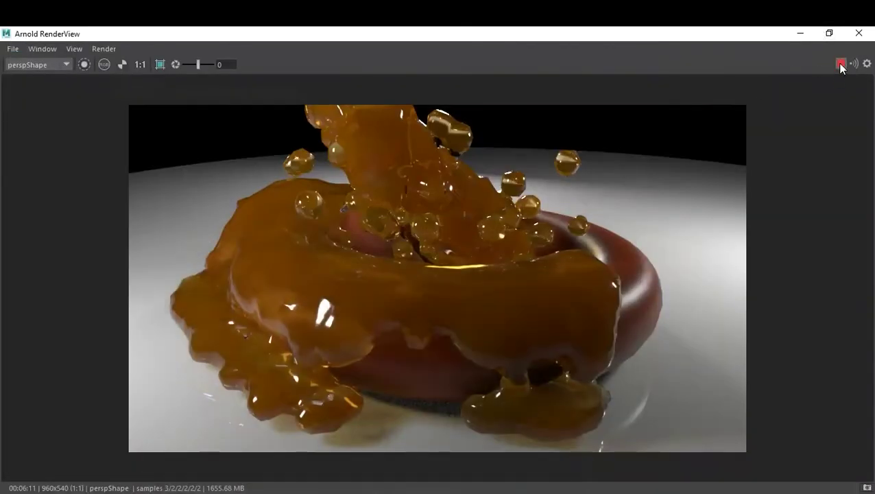
Close the Arnold RenderView, turn off the resolution gate, save the scene and reframe the viewport
{"action": "left_click", "coordinate": [858, 33]}
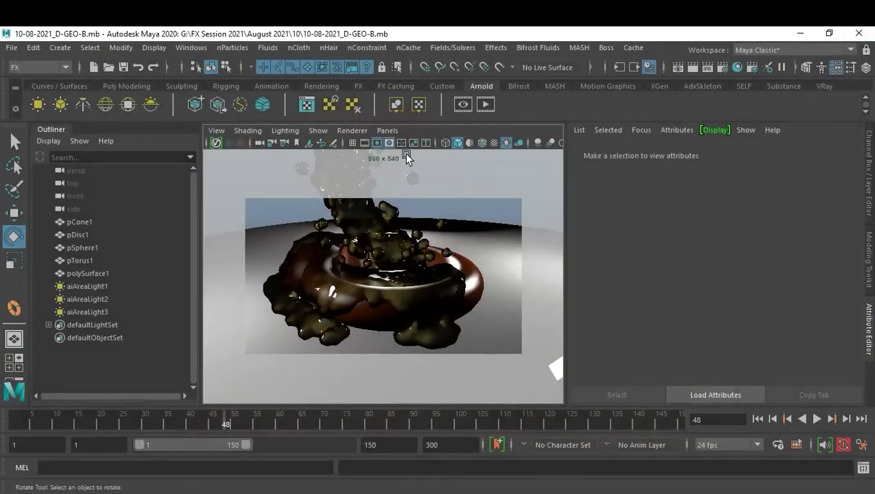
{"action": "left_click", "coordinate": [376, 144]}
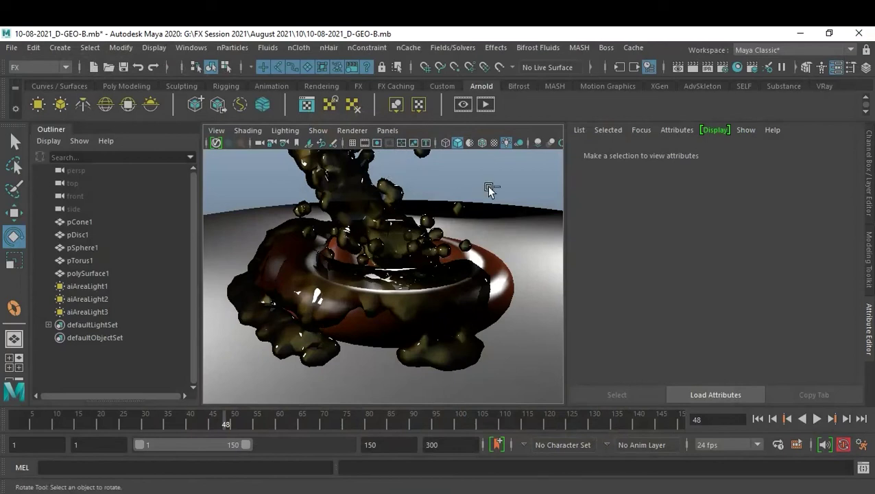
{"action": "key", "text": "ctrl+s"}
{"action": "middle_click_drag", "start_coordinate": [487, 184], "coordinate": [441, 203], "text": "alt"}
{"action": "right_click_drag", "start_coordinate": [451, 196], "coordinate": [455, 211], "text": "alt"}
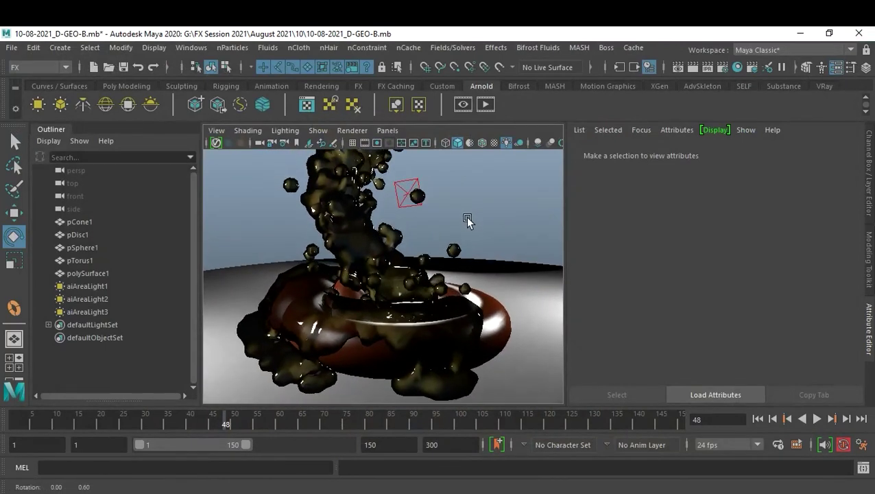
{"action": "left_click_drag", "start_coordinate": [482, 197], "coordinate": [484, 207], "text": "alt"}
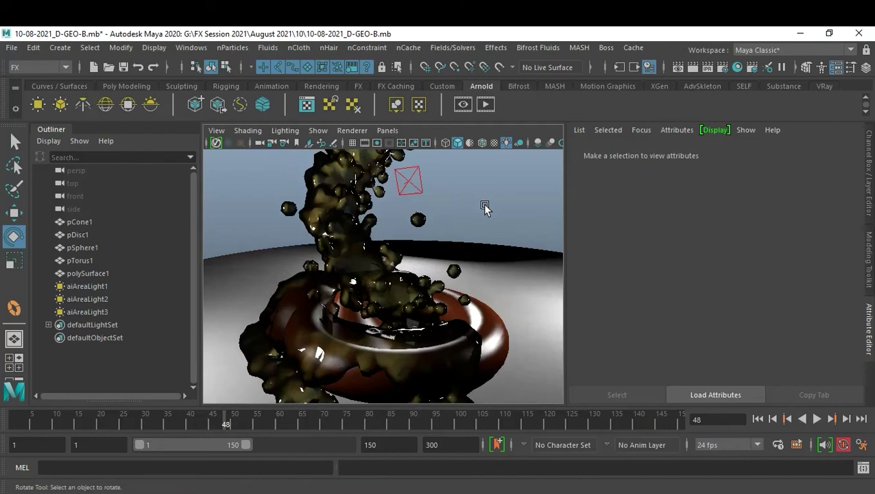
Light the viewport with all scene lights and apply the Ceramic preset to polySurface1's material
{"action": "key", "text": "7"}
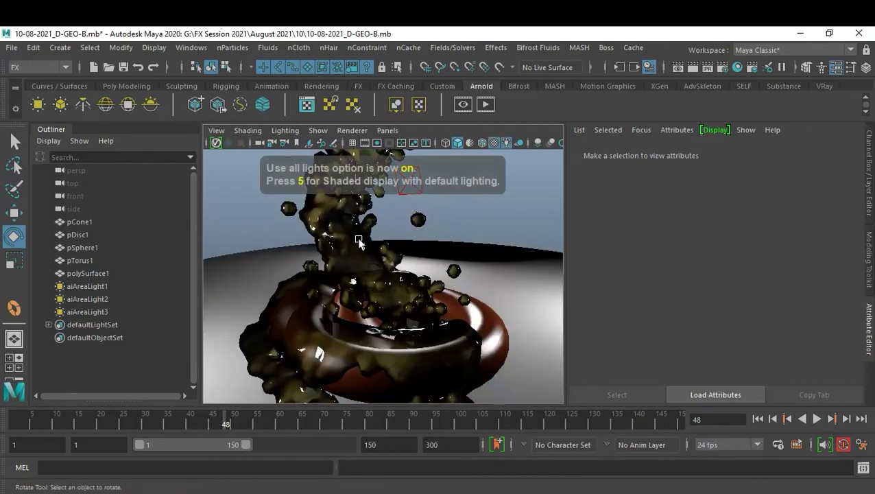
{"action": "left_click", "coordinate": [351, 241]}
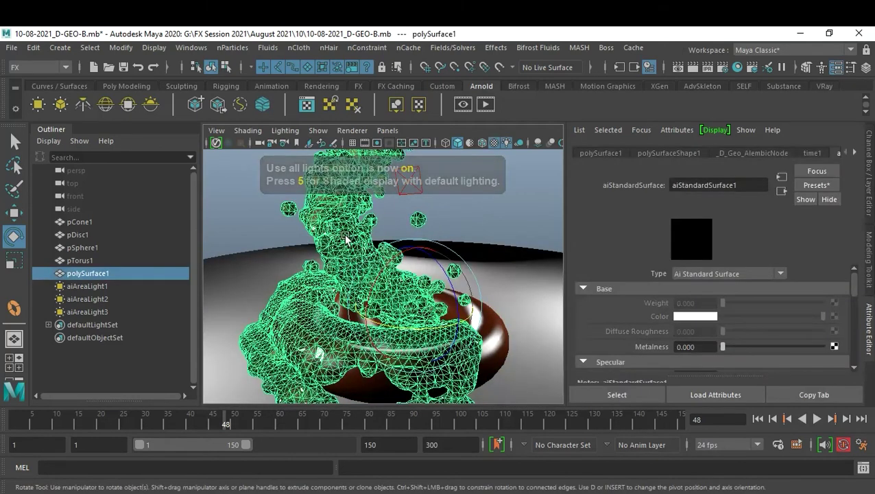
{"action": "left_click", "coordinate": [805, 187]}
{"action": "mouse_move", "coordinate": [735, 166]}
{"action": "mouse_move", "coordinate": [747, 140]}
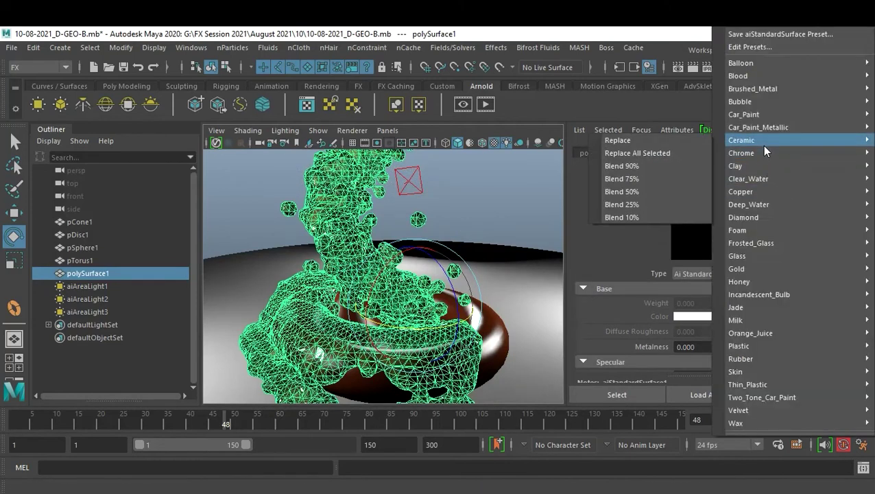
{"action": "left_click", "coordinate": [677, 140]}
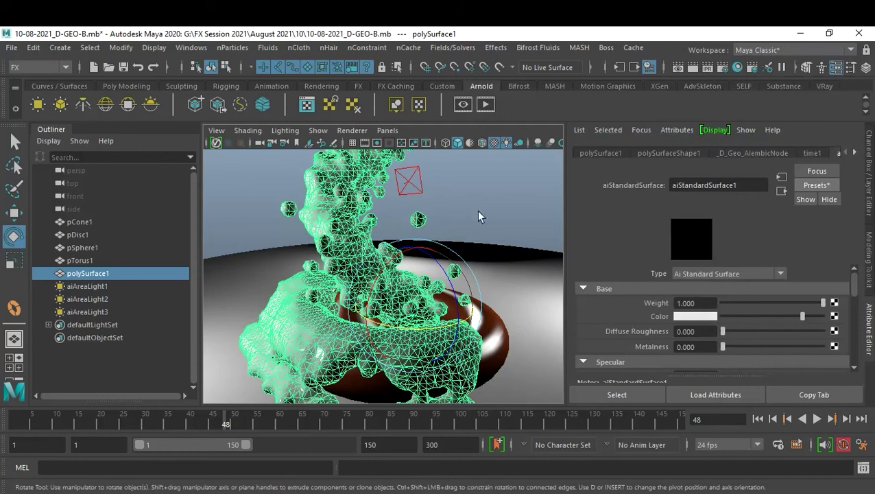
{"action": "left_click", "coordinate": [481, 204]}
{"action": "left_click", "coordinate": [421, 176]}
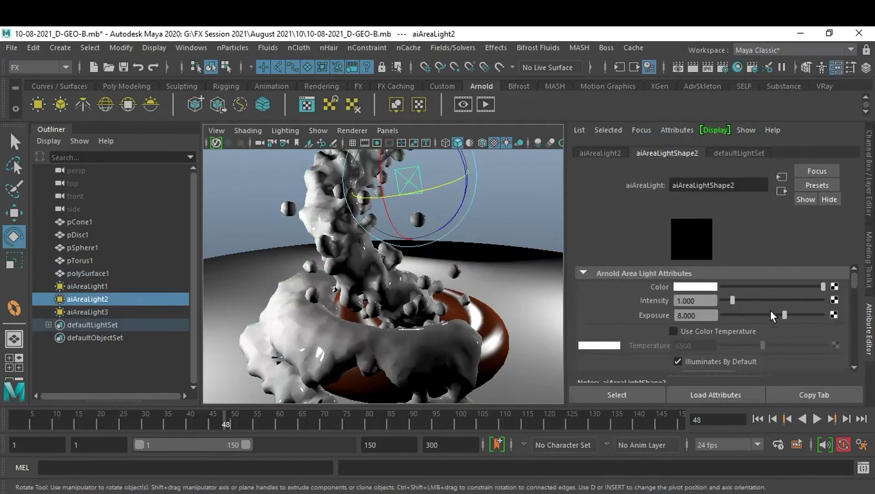
Raise aiAreaLight2's exposure slightly and add an Arnold sky dome light at intensity 0.2
{"action": "left_click_drag", "start_coordinate": [786, 312], "coordinate": [785, 314]}
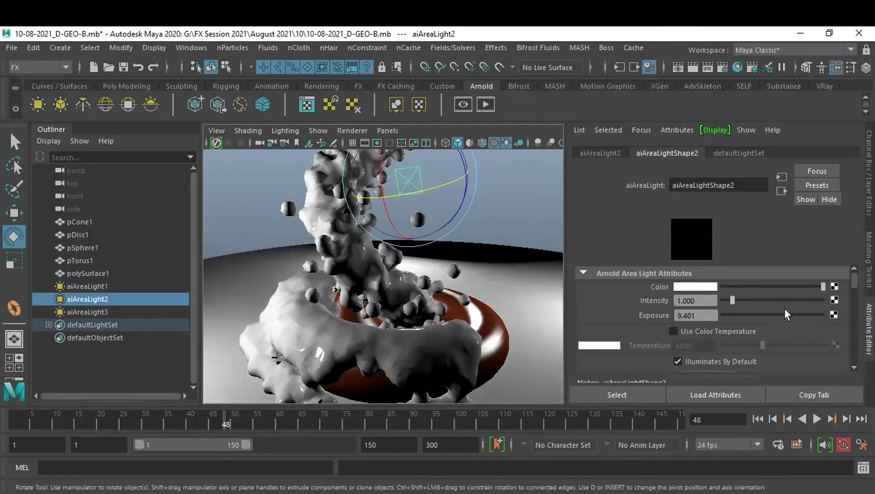
{"action": "left_click", "coordinate": [528, 214]}
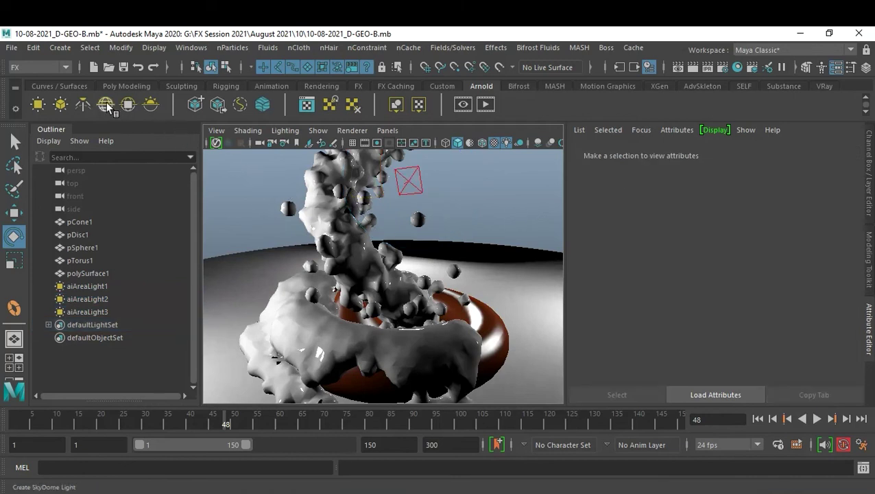
{"action": "left_click", "coordinate": [107, 103]}
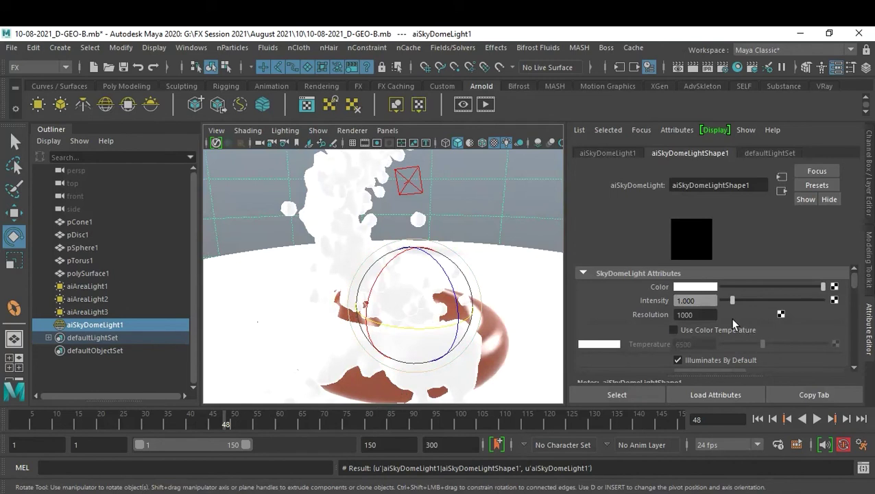
{"action": "left_click", "coordinate": [713, 305]}
{"action": "key", "text": "BackSpace"}
{"action": "key", "text": "Return"}
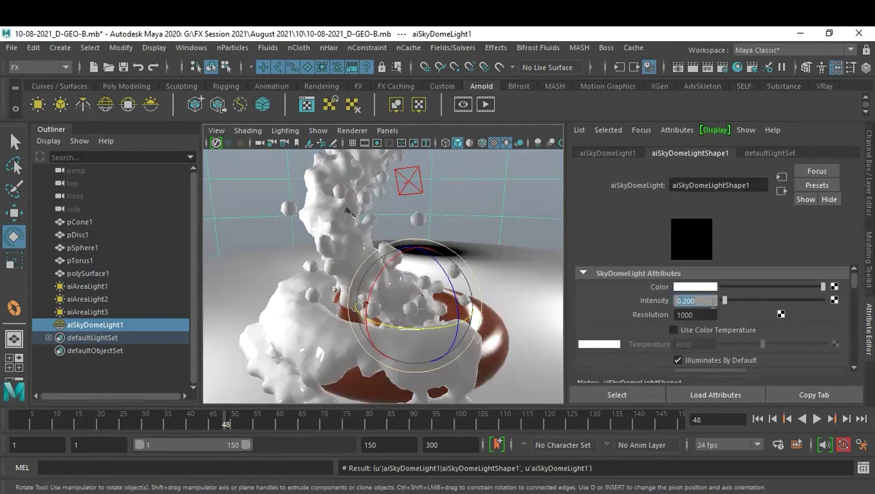
{"action": "mouse_move", "coordinate": [342, 269]}
{"action": "left_mouse_down", "text": "alt"}
{"action": "mouse_move", "coordinate": [474, 275]}
{"action": "mouse_move", "coordinate": [397, 254]}
{"action": "mouse_move", "coordinate": [364, 271]}
{"action": "mouse_move", "coordinate": [391, 280]}
{"action": "mouse_move", "coordinate": [289, 312]}
{"action": "left_mouse_up", "text": "alt"}
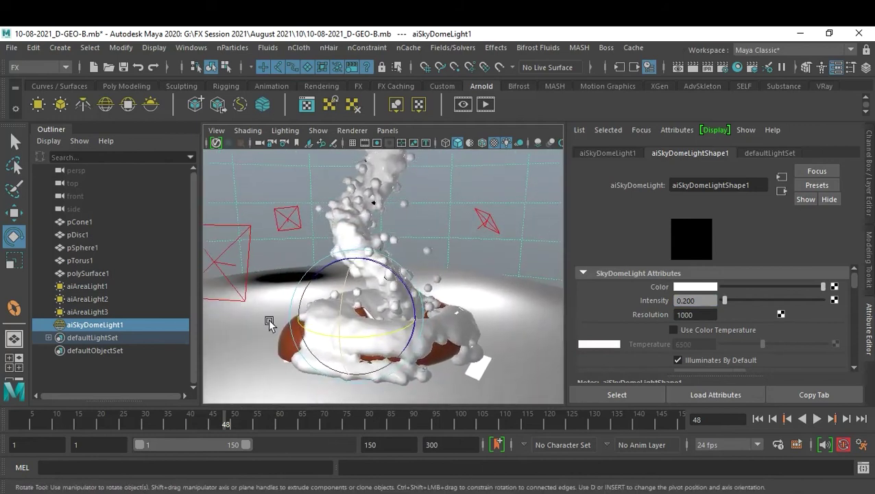
{"action": "left_click", "coordinate": [107, 373]}
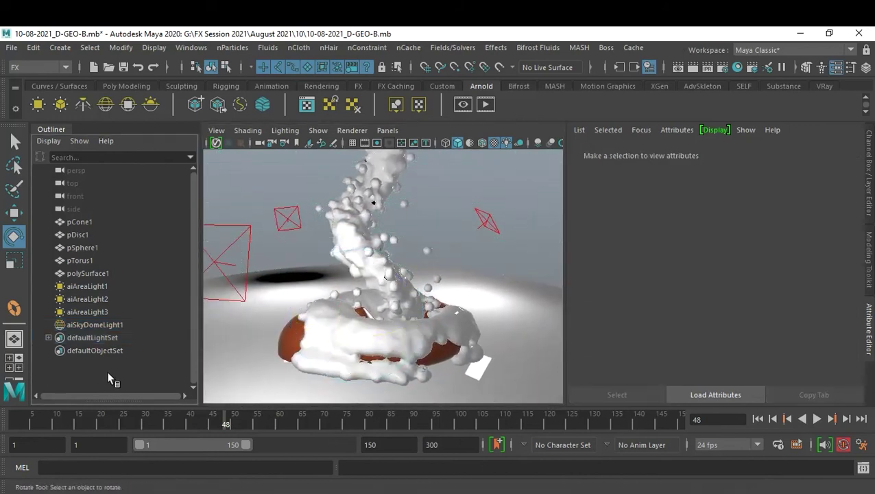
Tumble the viewport slightly and save the scene with Ctrl+S
{"action": "left_click_drag", "start_coordinate": [502, 315], "coordinate": [508, 319], "text": "alt"}
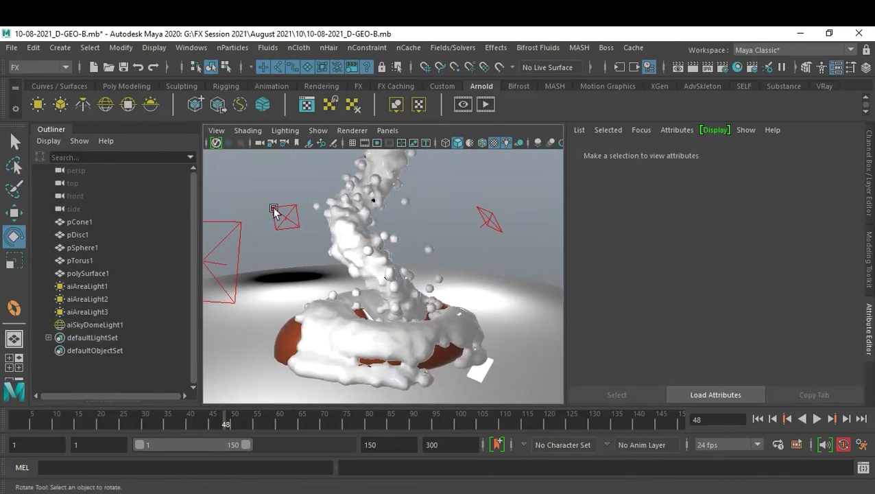
{"action": "key", "text": "ctrl+s"}
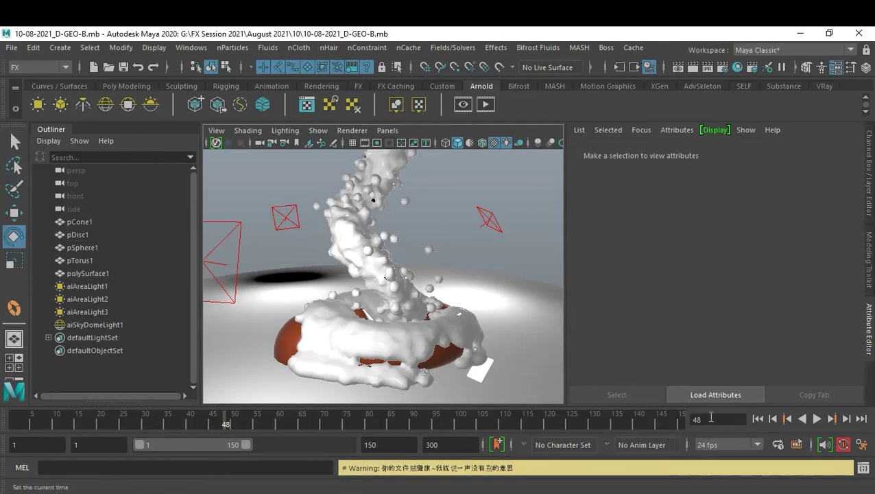
{"action": "left_click", "coordinate": [338, 130]}
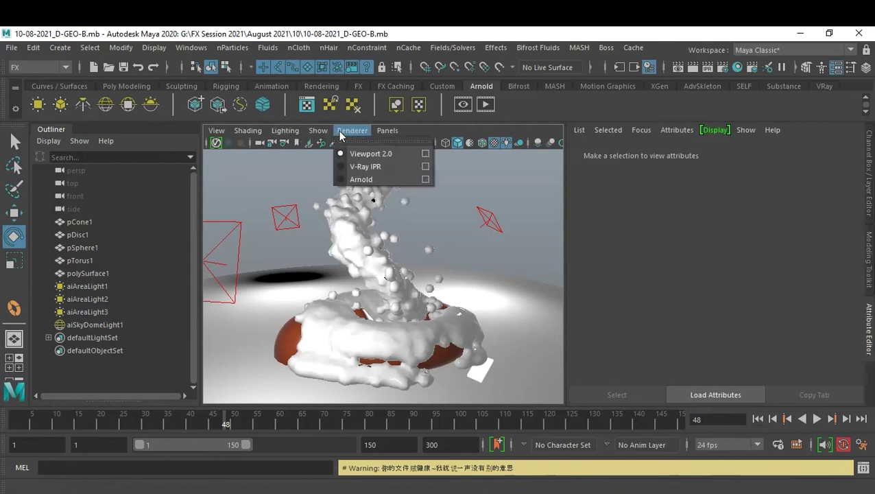
Enable multisampling anti-aliasing in the Viewport 2.0 renderer settings
{"action": "left_click", "coordinate": [426, 153]}
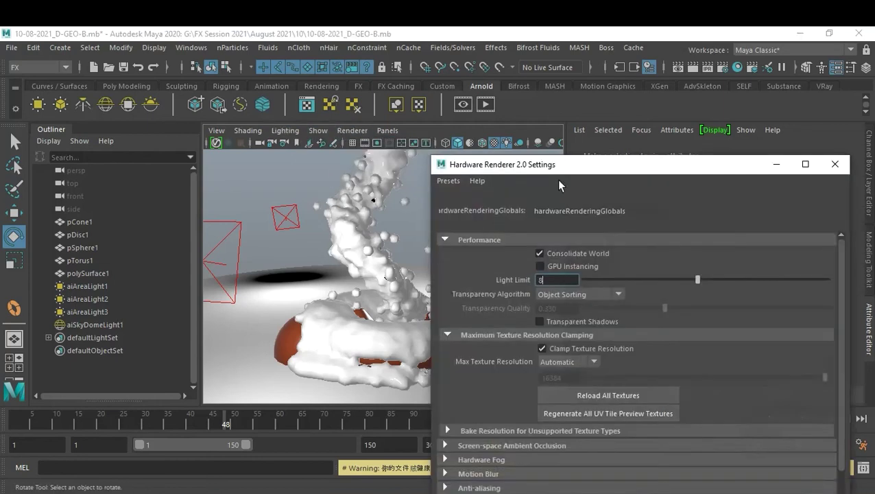
{"action": "scroll", "coordinate": [645, 316], "scroll_direction": "down", "scroll_amount": 2}
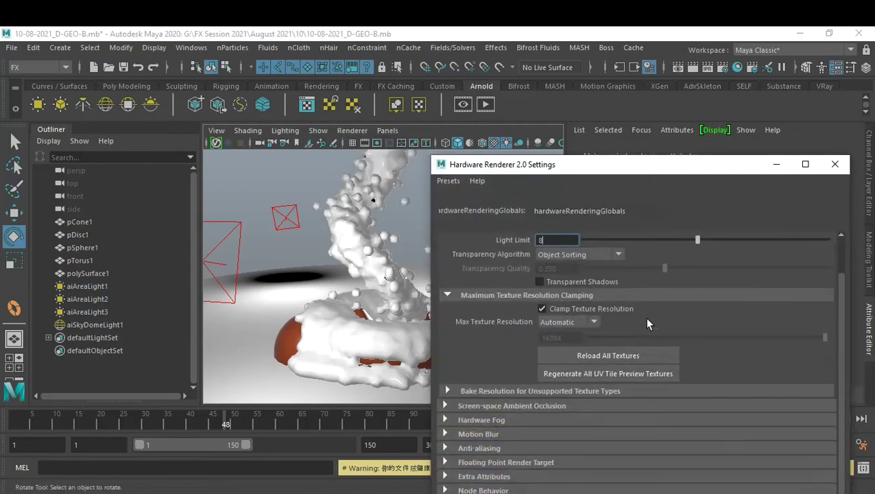
{"action": "left_click", "coordinate": [490, 448]}
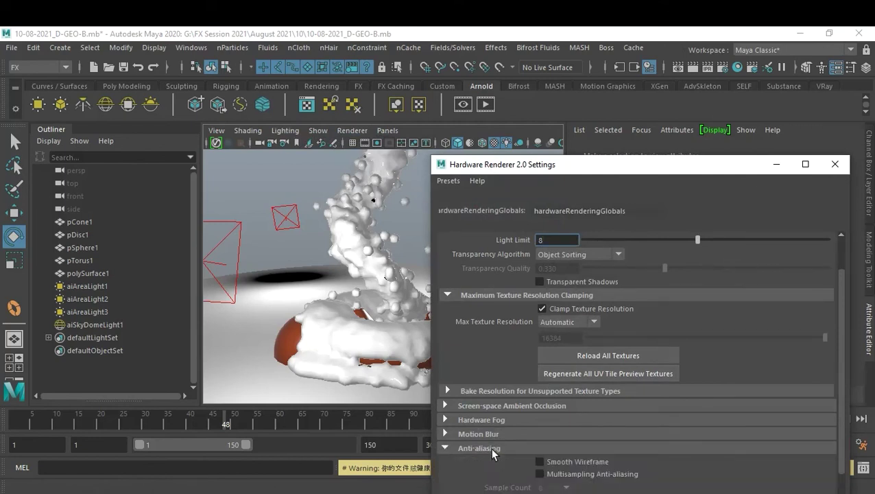
{"action": "left_click", "coordinate": [574, 478]}
Turn on screen-space ambient occlusion with radius 8 and filter radius 19
{"action": "scroll", "coordinate": [636, 414], "scroll_direction": "down", "scroll_amount": 2}
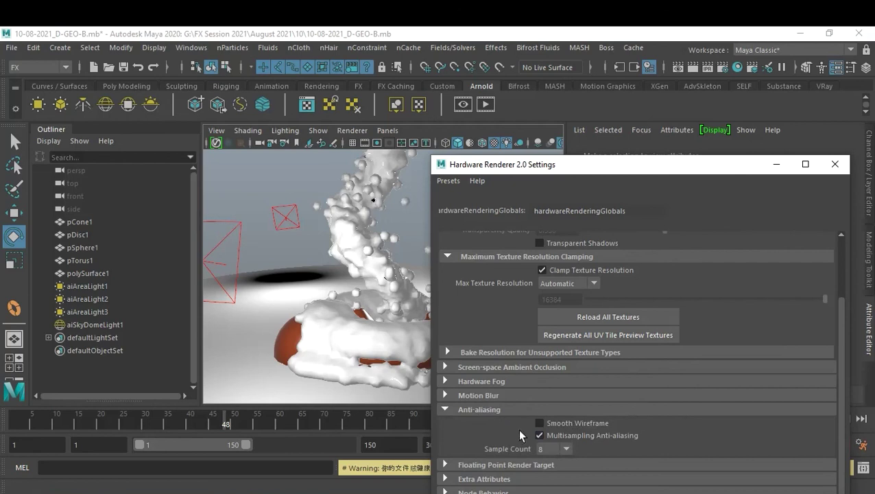
{"action": "left_click", "coordinate": [489, 366]}
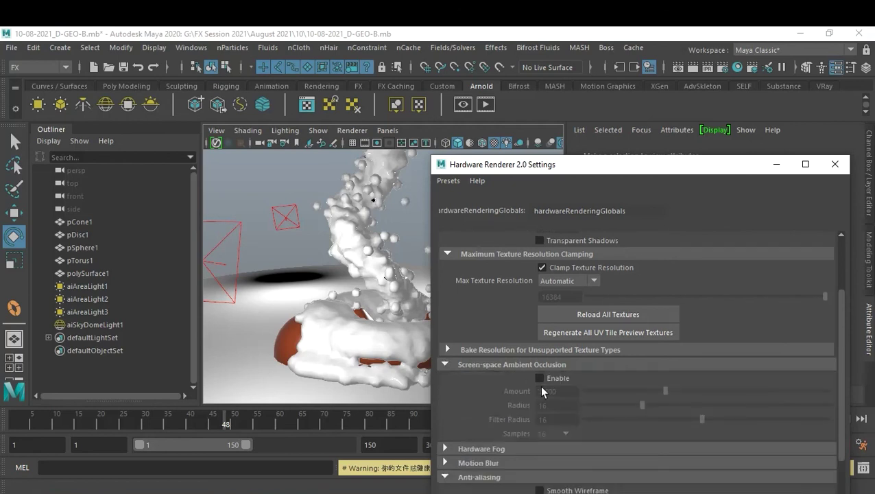
{"action": "left_click", "coordinate": [547, 381]}
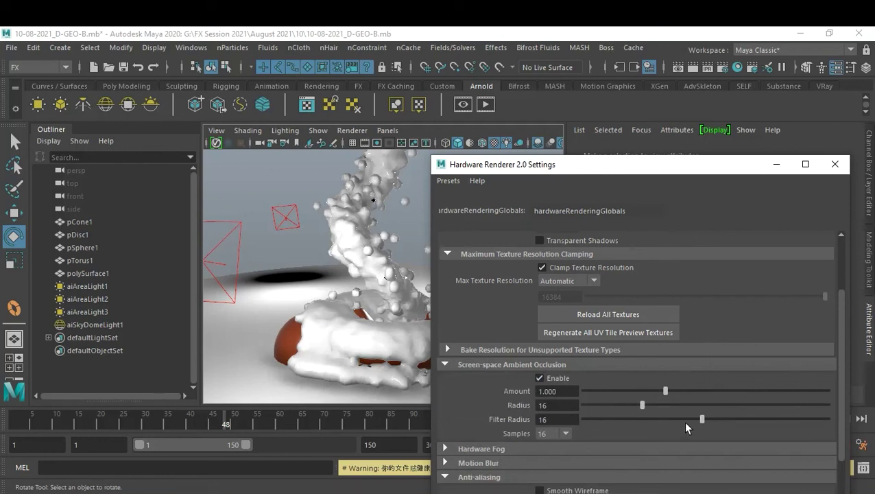
{"action": "left_click_drag", "start_coordinate": [641, 405], "coordinate": [608, 405]}
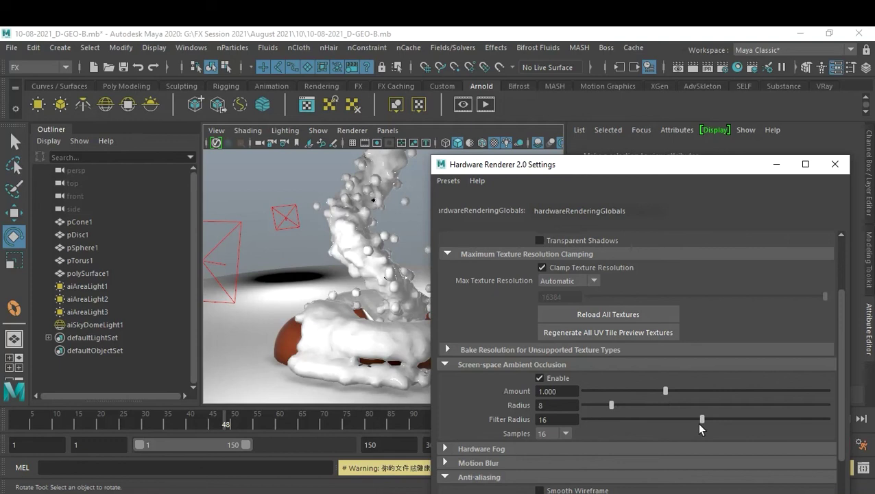
{"action": "mouse_move", "coordinate": [703, 420]}
{"action": "left_mouse_down"}
{"action": "mouse_move", "coordinate": [750, 418]}
{"action": "mouse_move", "coordinate": [725, 418]}
{"action": "left_mouse_up"}
Turn off motion blur in the viewport renderer settings
{"action": "scroll", "coordinate": [723, 364], "scroll_direction": "down", "scroll_amount": 3}
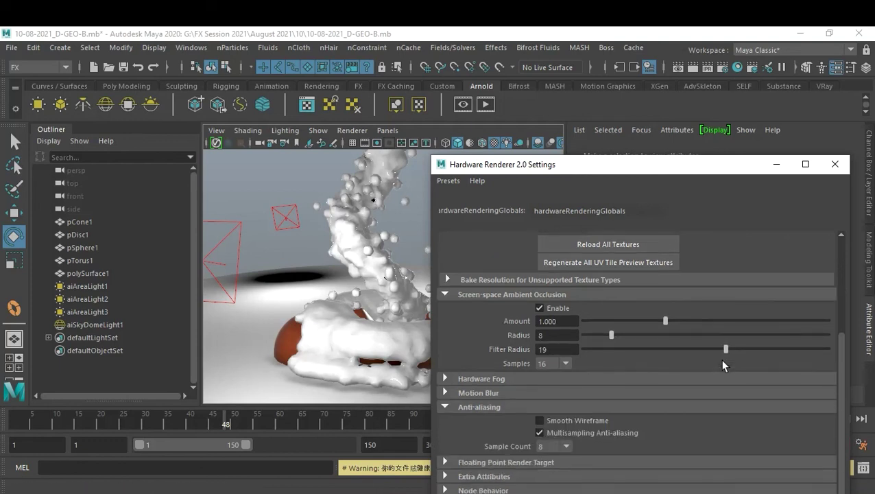
{"action": "left_click", "coordinate": [528, 391]}
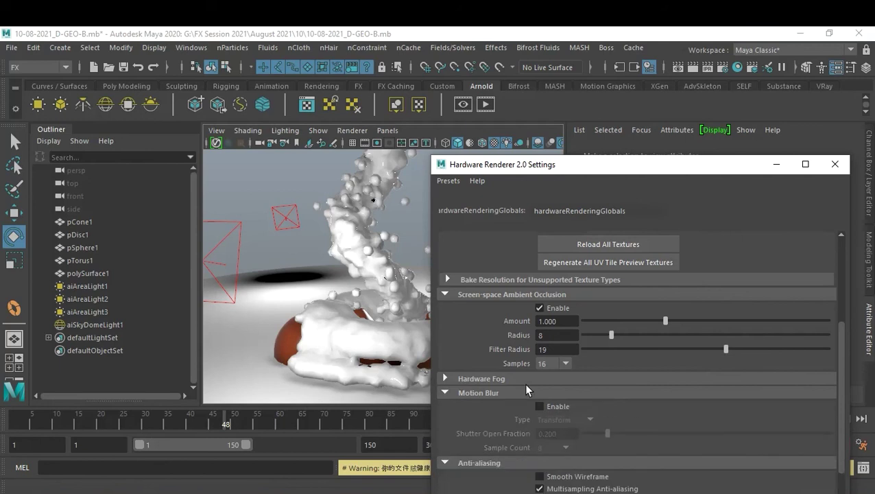
{"action": "left_click", "coordinate": [560, 405]}
{"action": "left_click", "coordinate": [511, 393]}
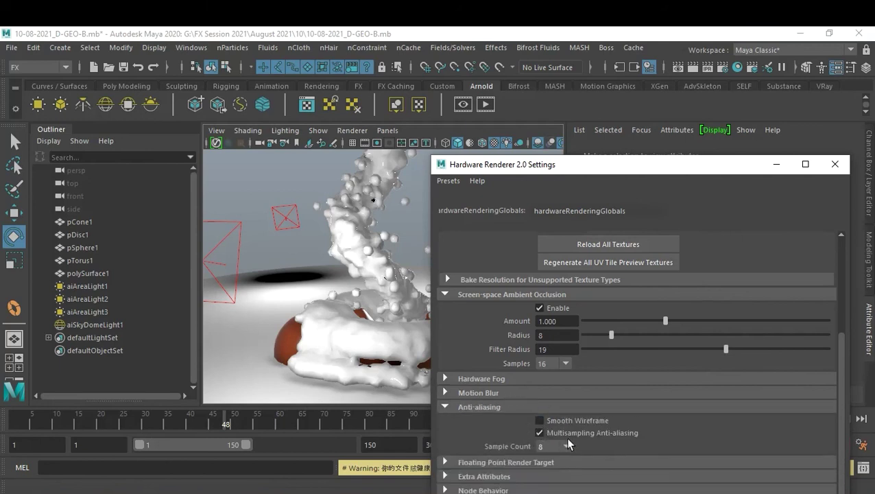
Enable hardware fog in the viewport with the fog start at about 100.796
{"action": "left_click", "coordinate": [502, 380]}
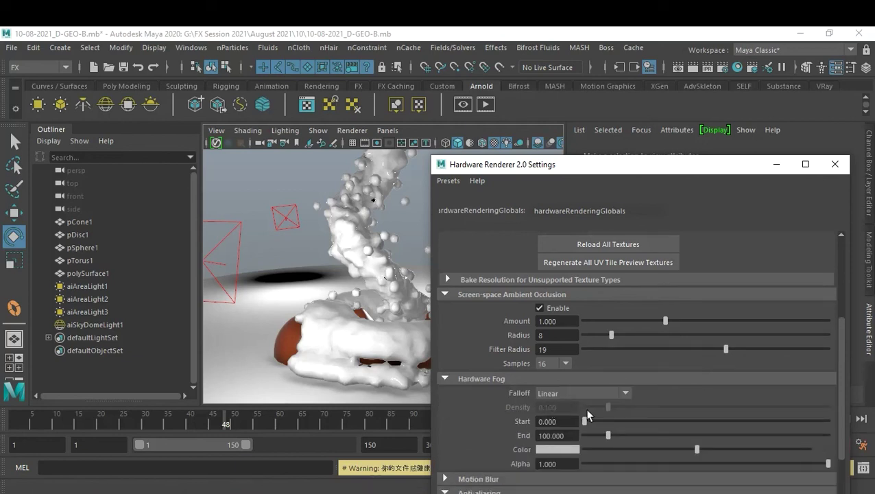
{"action": "left_click", "coordinate": [244, 131]}
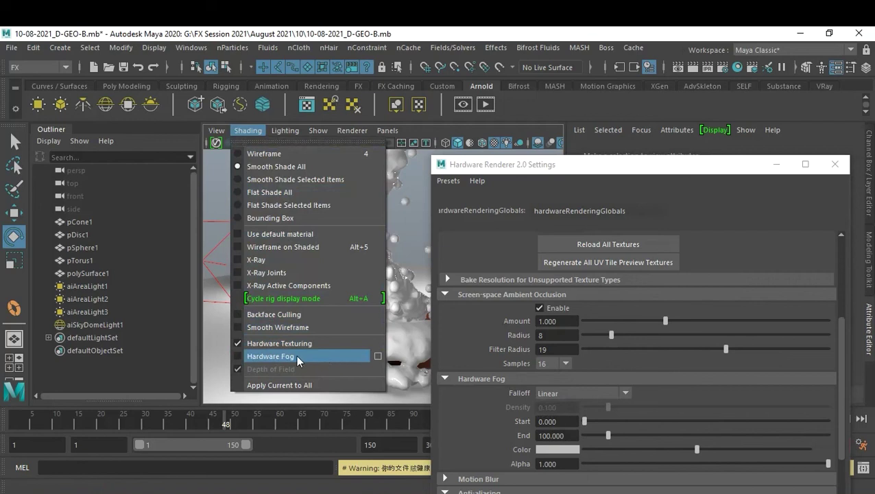
{"action": "left_click", "coordinate": [237, 355]}
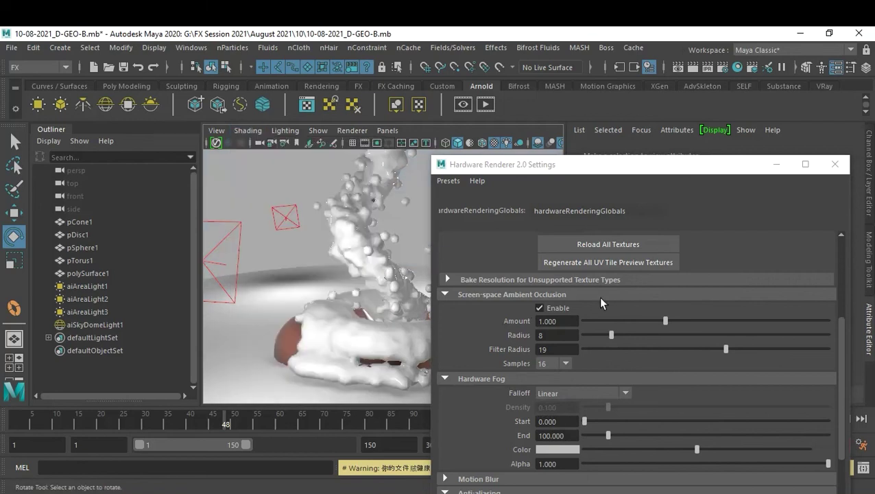
{"action": "left_click_drag", "start_coordinate": [586, 420], "coordinate": [639, 436]}
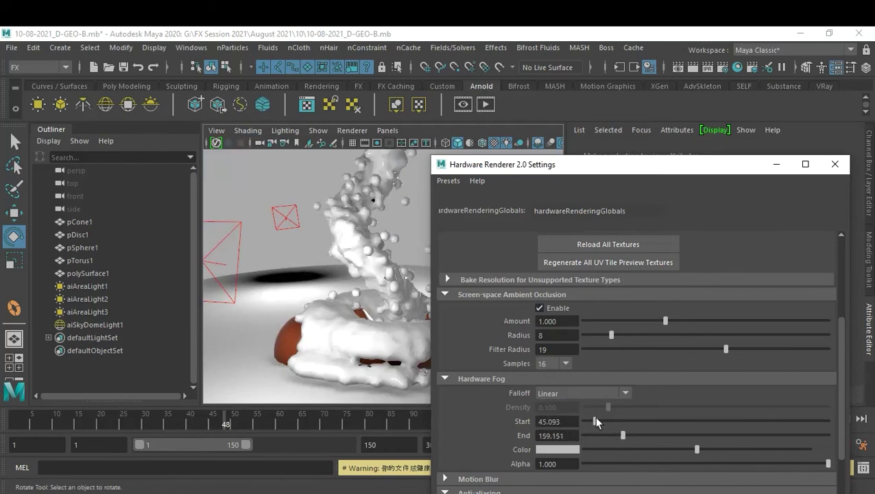
{"action": "left_click_drag", "start_coordinate": [596, 418], "coordinate": [608, 422]}
Try Exponential fog falloff, then switch it back to Linear
{"action": "left_click", "coordinate": [577, 391]}
{"action": "left_click", "coordinate": [594, 412]}
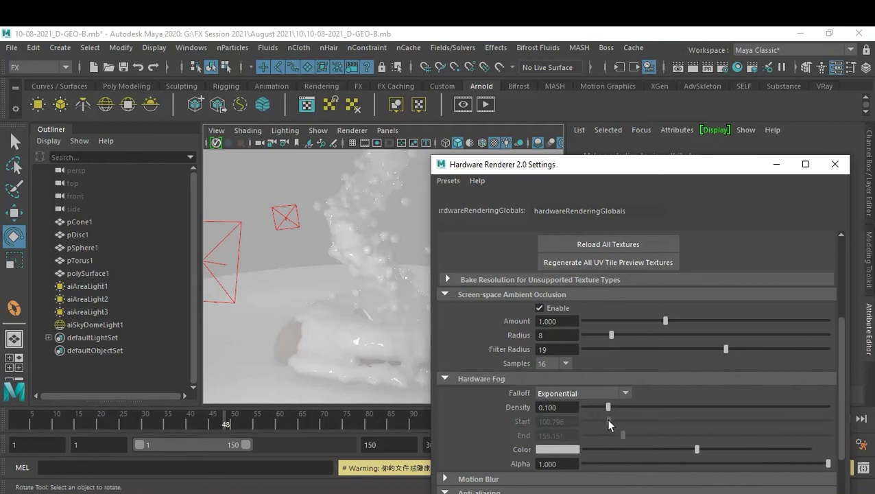
{"action": "left_click_drag", "start_coordinate": [608, 407], "coordinate": [599, 407]}
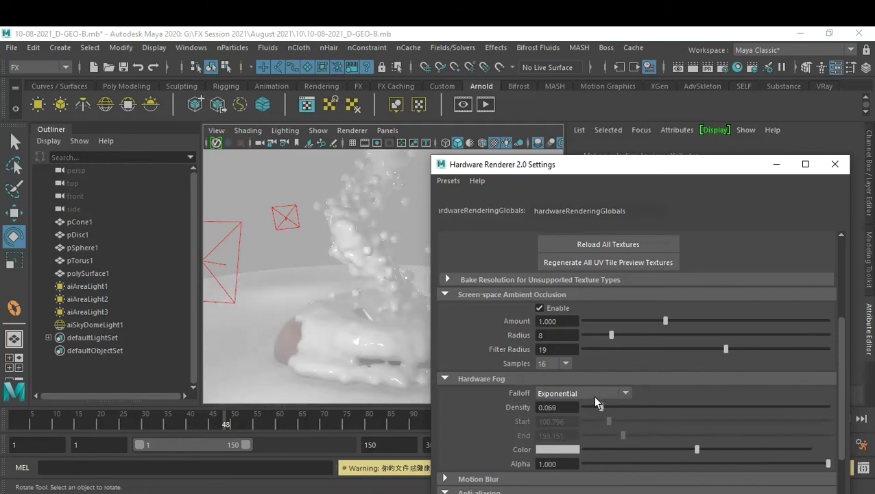
{"action": "left_click", "coordinate": [590, 393]}
{"action": "left_click", "coordinate": [578, 402]}
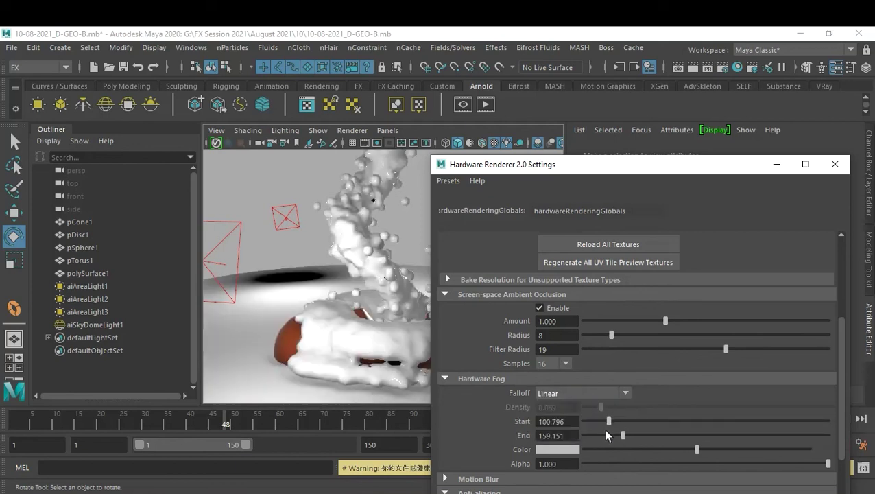
{"action": "right_click_drag", "start_coordinate": [403, 302], "coordinate": [310, 296], "text": "alt"}
{"action": "mouse_move", "coordinate": [310, 296]}
{"action": "left_mouse_down", "text": "alt"}
{"action": "mouse_move", "coordinate": [305, 340]}
{"action": "mouse_move", "coordinate": [314, 338]}
{"action": "mouse_move", "coordinate": [300, 317]}
{"action": "mouse_move", "coordinate": [332, 321]}
{"action": "mouse_move", "coordinate": [323, 328]}
{"action": "left_mouse_up", "text": "alt"}
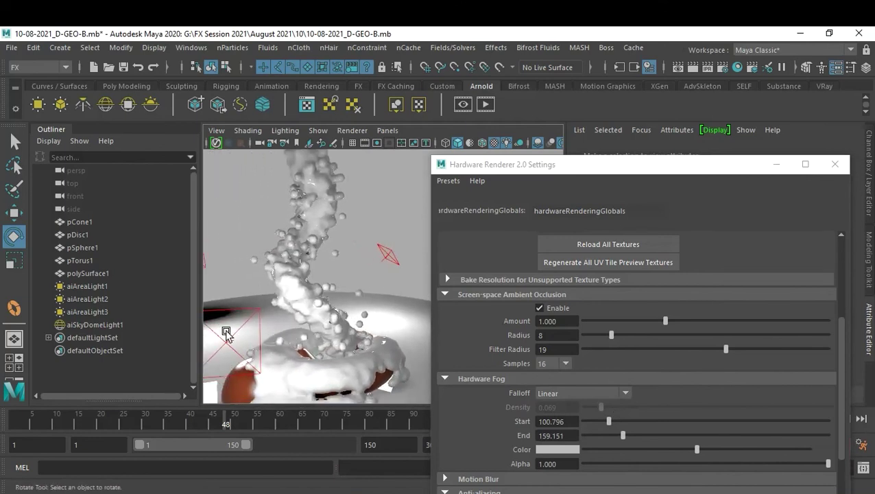
Select the three area lights, hide them, then undo the hide
{"action": "left_click_drag", "start_coordinate": [93, 288], "coordinate": [97, 314]}
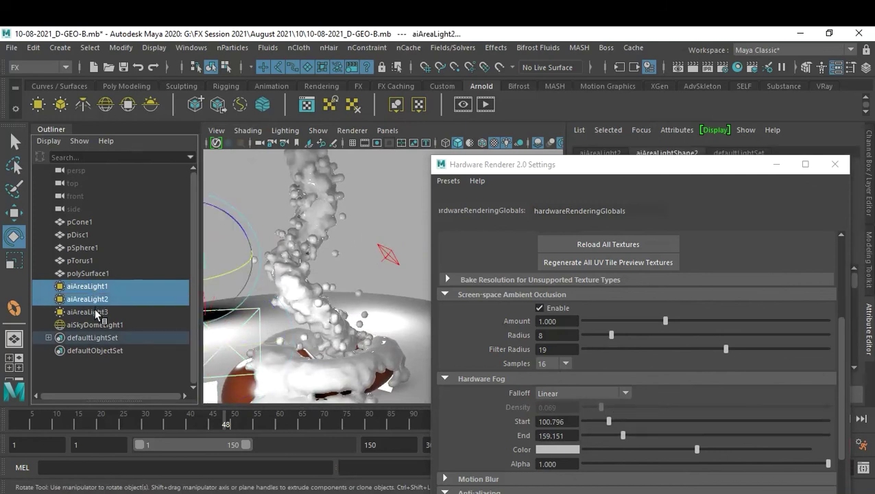
{"action": "key", "text": "ctrl+h"}
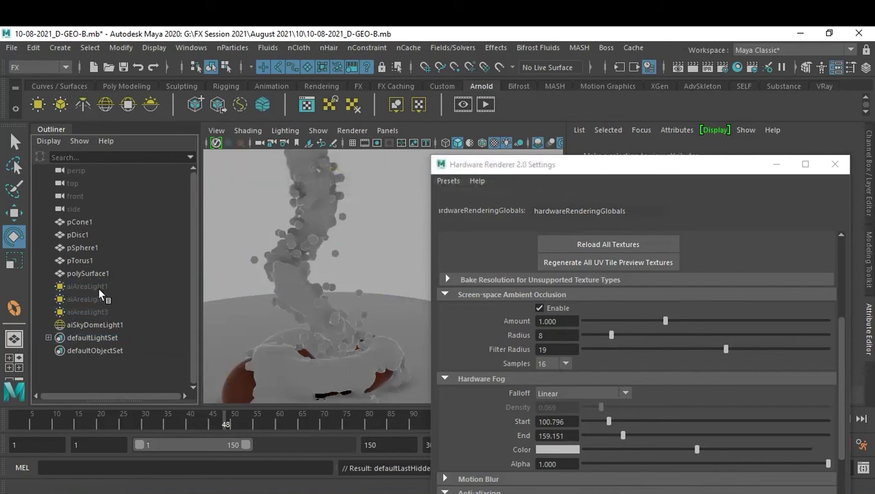
{"action": "key", "text": "ctrl+z"}
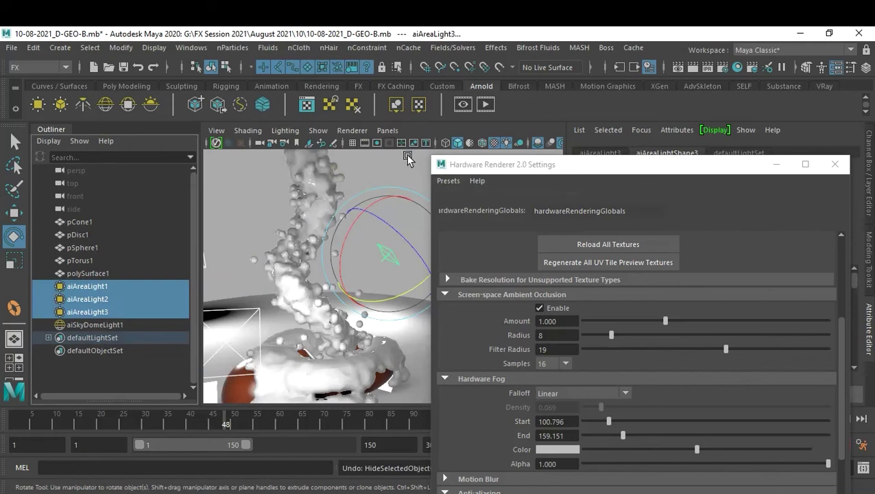
Close the Hardware Renderer 2.0 settings, select aiSkyDomeLight1 and return to frame 1
{"action": "left_click", "coordinate": [835, 166]}
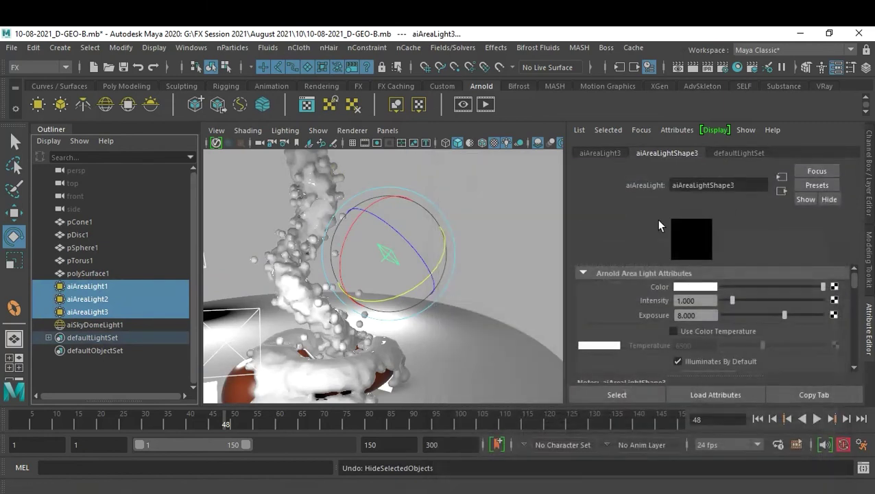
{"action": "left_click", "coordinate": [502, 220]}
{"action": "mouse_move", "coordinate": [518, 266]}
{"action": "left_mouse_down", "text": "alt"}
{"action": "mouse_move", "coordinate": [488, 302]}
{"action": "mouse_move", "coordinate": [496, 305]}
{"action": "mouse_move", "coordinate": [441, 303]}
{"action": "mouse_move", "coordinate": [467, 302]}
{"action": "left_mouse_up", "text": "alt"}
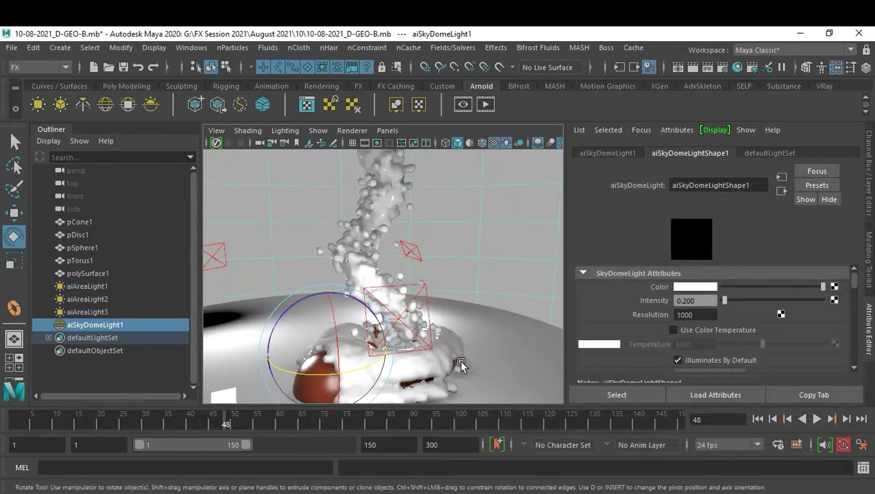
{"action": "left_click", "coordinate": [757, 419]}
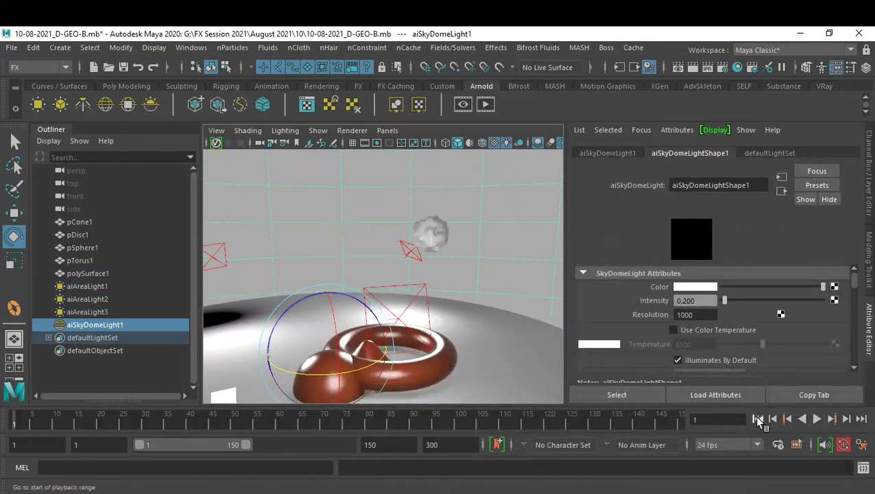
Move aiAreaLight2 up and to the left of the torus
{"action": "left_click", "coordinate": [425, 359]}
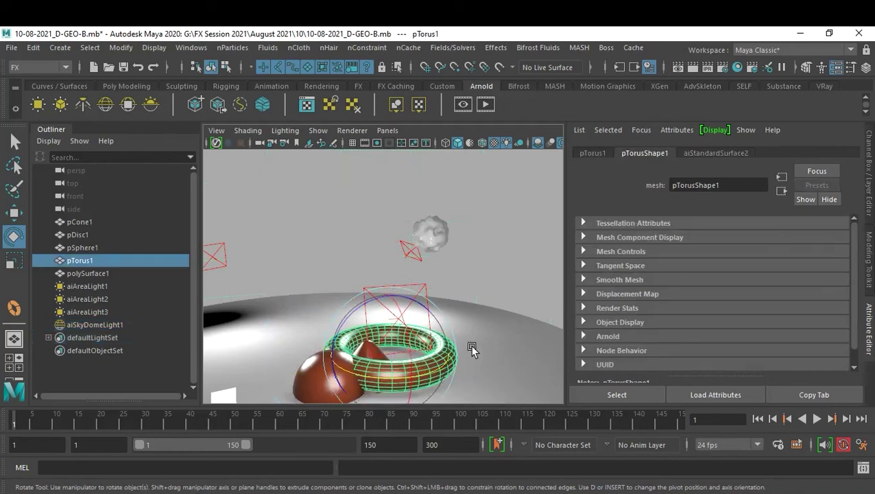
{"action": "mouse_move", "coordinate": [477, 308]}
{"action": "left_mouse_down", "text": "alt"}
{"action": "mouse_move", "coordinate": [473, 314]}
{"action": "mouse_move", "coordinate": [464, 280]}
{"action": "mouse_move", "coordinate": [506, 287]}
{"action": "left_mouse_up", "text": "alt"}
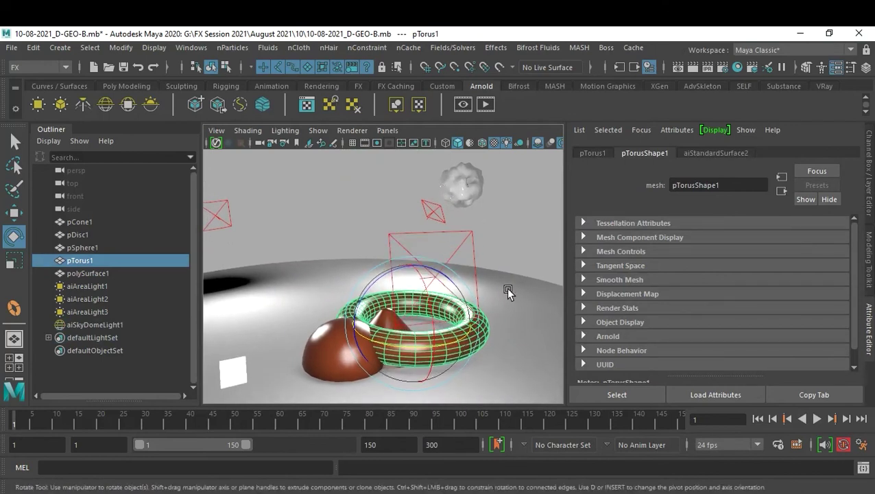
{"action": "right_click_drag", "start_coordinate": [313, 248], "coordinate": [385, 269], "text": "alt"}
{"action": "mouse_move", "coordinate": [385, 269]}
{"action": "left_mouse_down", "text": "alt"}
{"action": "mouse_move", "coordinate": [347, 285]}
{"action": "mouse_move", "coordinate": [420, 289]}
{"action": "left_mouse_up", "text": "alt"}
{"action": "left_click", "coordinate": [377, 254]}
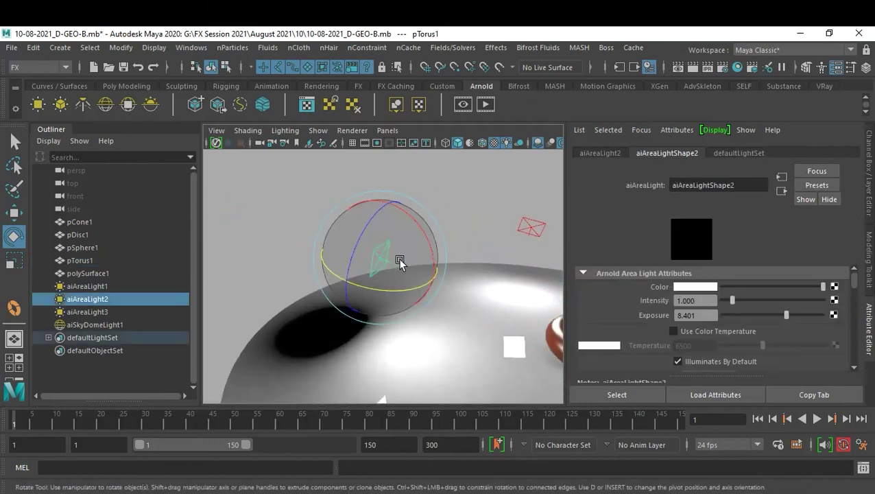
{"action": "key", "text": "w"}
{"action": "mouse_move", "coordinate": [437, 287]}
{"action": "left_mouse_down"}
{"action": "mouse_move", "coordinate": [314, 201]}
{"action": "mouse_move", "coordinate": [290, 144]}
{"action": "left_mouse_up"}
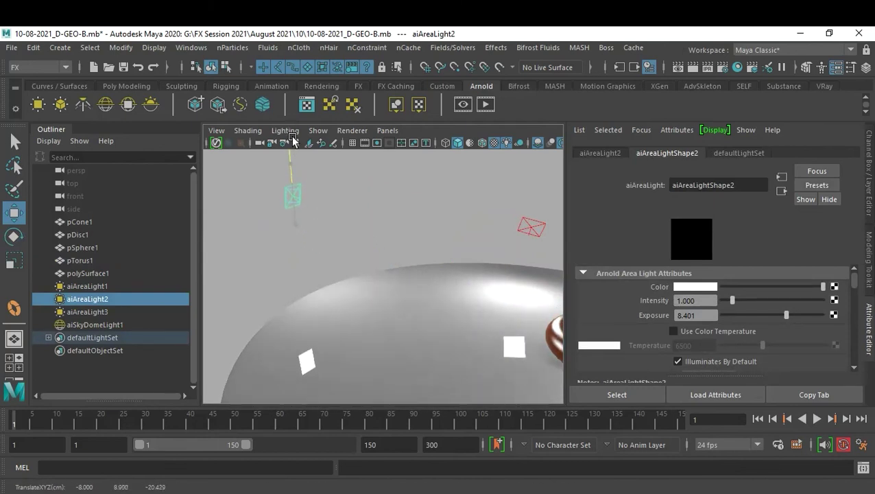
Move aiAreaLight3 further to the right
{"action": "left_click", "coordinate": [530, 232]}
{"action": "mouse_move", "coordinate": [531, 232]}
{"action": "left_mouse_down", "text": "alt"}
{"action": "mouse_move", "coordinate": [483, 299]}
{"action": "mouse_move", "coordinate": [405, 312]}
{"action": "mouse_move", "coordinate": [403, 324]}
{"action": "mouse_move", "coordinate": [333, 306]}
{"action": "mouse_move", "coordinate": [447, 362]}
{"action": "mouse_move", "coordinate": [512, 310]}
{"action": "mouse_move", "coordinate": [388, 248]}
{"action": "mouse_move", "coordinate": [439, 271]}
{"action": "left_mouse_up", "text": "alt"}
{"action": "left_click_drag", "start_coordinate": [480, 222], "coordinate": [516, 256]}
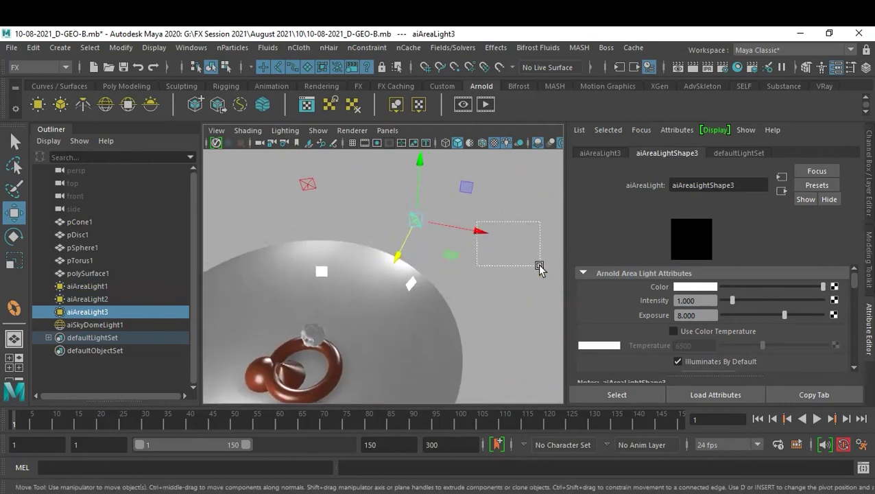
{"action": "left_click", "coordinate": [414, 220]}
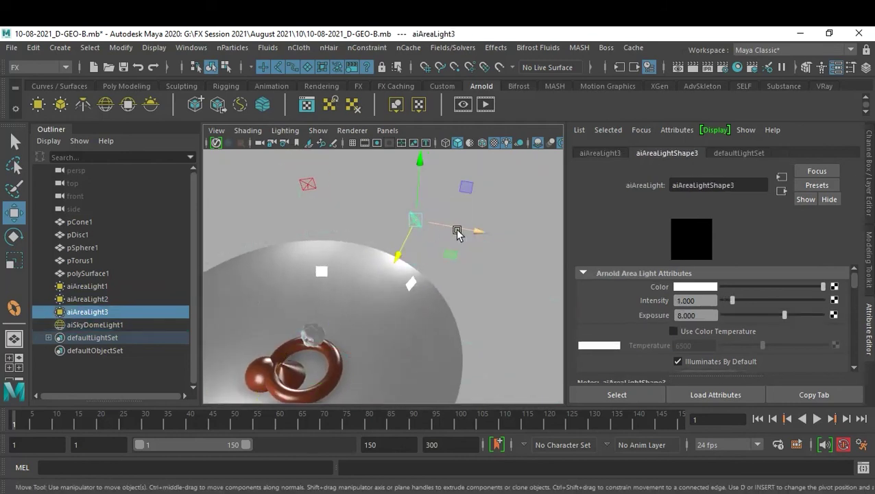
{"action": "mouse_move", "coordinate": [465, 241]}
{"action": "left_mouse_down"}
{"action": "mouse_move", "coordinate": [478, 233]}
{"action": "mouse_move", "coordinate": [517, 260]}
{"action": "mouse_move", "coordinate": [458, 274]}
{"action": "mouse_move", "coordinate": [447, 314]}
{"action": "mouse_move", "coordinate": [455, 292]}
{"action": "mouse_move", "coordinate": [455, 314]}
{"action": "mouse_move", "coordinate": [550, 323]}
{"action": "left_mouse_up"}
Move aiAreaLight1 up and to the right, then view the whole disc from above
{"action": "left_click", "coordinate": [517, 321]}
{"action": "mouse_move", "coordinate": [550, 353]}
{"action": "left_mouse_down", "text": "alt"}
{"action": "mouse_move", "coordinate": [517, 319]}
{"action": "mouse_move", "coordinate": [488, 313]}
{"action": "mouse_move", "coordinate": [547, 367]}
{"action": "left_mouse_up", "text": "alt"}
{"action": "left_click", "coordinate": [488, 314]}
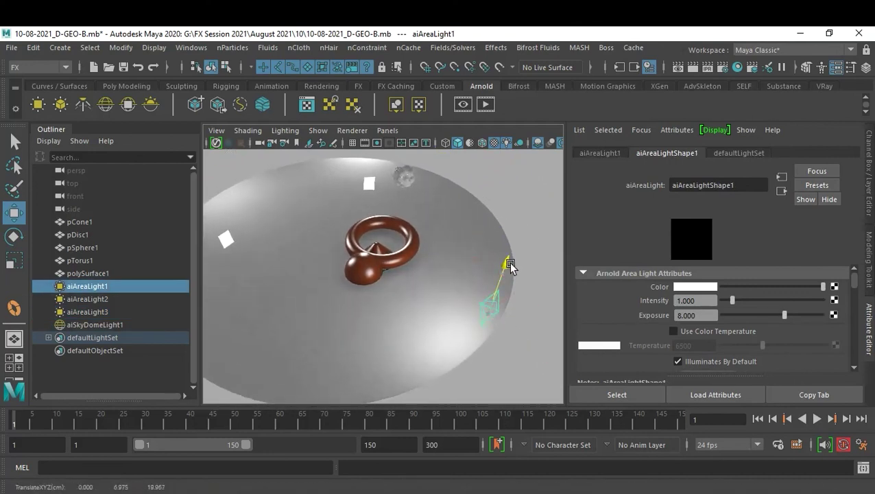
{"action": "left_click_drag", "start_coordinate": [499, 271], "coordinate": [521, 226]}
{"action": "mouse_move", "coordinate": [411, 299]}
{"action": "left_mouse_down", "text": "alt"}
{"action": "mouse_move", "coordinate": [521, 293]}
{"action": "mouse_move", "coordinate": [498, 284]}
{"action": "mouse_move", "coordinate": [497, 301]}
{"action": "mouse_move", "coordinate": [464, 320]}
{"action": "mouse_move", "coordinate": [488, 309]}
{"action": "mouse_move", "coordinate": [430, 322]}
{"action": "mouse_move", "coordinate": [465, 336]}
{"action": "mouse_move", "coordinate": [450, 308]}
{"action": "left_mouse_up", "text": "alt"}
{"action": "right_click_drag", "start_coordinate": [450, 308], "coordinate": [345, 297], "text": "alt"}
{"action": "mouse_move", "coordinate": [345, 297]}
{"action": "left_mouse_down", "text": "alt"}
{"action": "mouse_move", "coordinate": [467, 318]}
{"action": "mouse_move", "coordinate": [478, 309]}
{"action": "mouse_move", "coordinate": [377, 302]}
{"action": "mouse_move", "coordinate": [384, 323]}
{"action": "left_mouse_up", "text": "alt"}
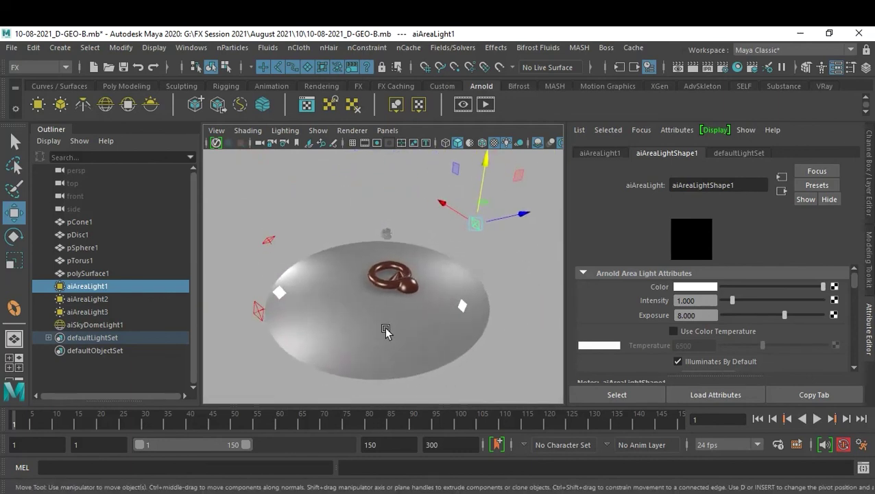
Check pDisc1's attributes, then select pTorus1 and frame it with F
{"action": "left_click", "coordinate": [377, 351]}
{"action": "key", "text": "ctrl+a"}
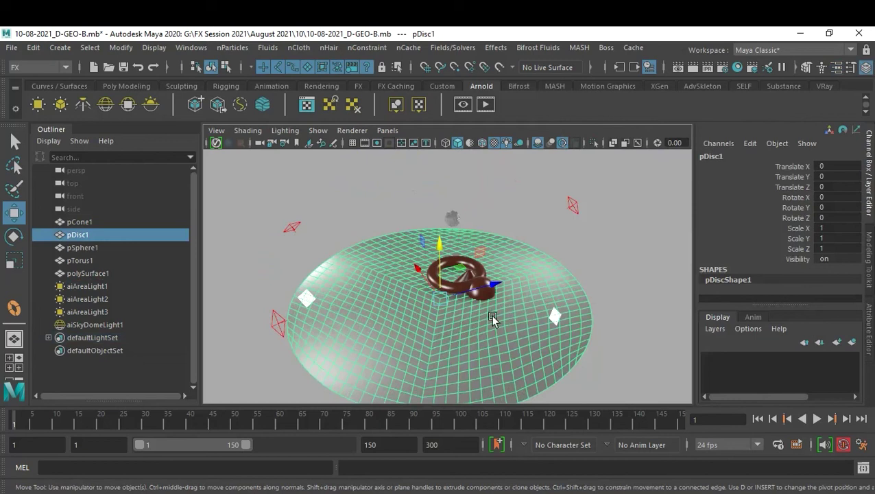
{"action": "left_click", "coordinate": [475, 266]}
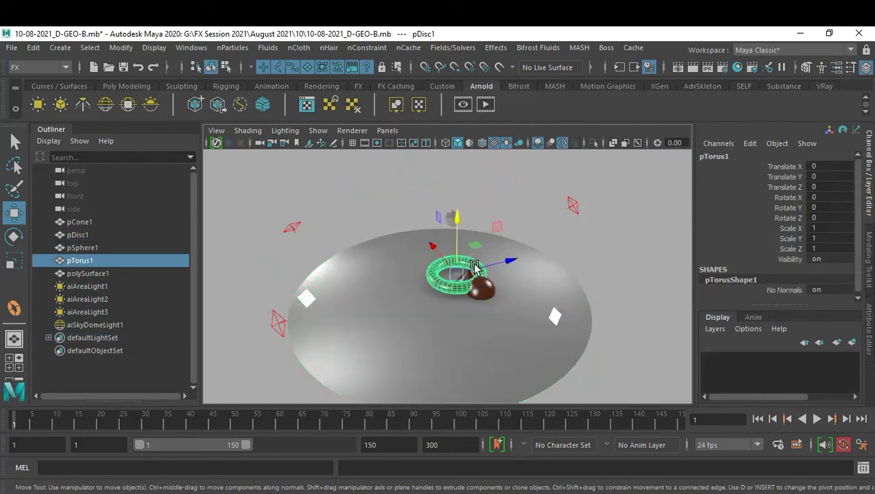
{"action": "key", "text": "f"}
{"action": "mouse_move", "coordinate": [528, 299]}
{"action": "left_mouse_down", "text": "alt"}
{"action": "mouse_move", "coordinate": [535, 289]}
{"action": "mouse_move", "coordinate": [501, 263]}
{"action": "left_mouse_up", "text": "alt"}
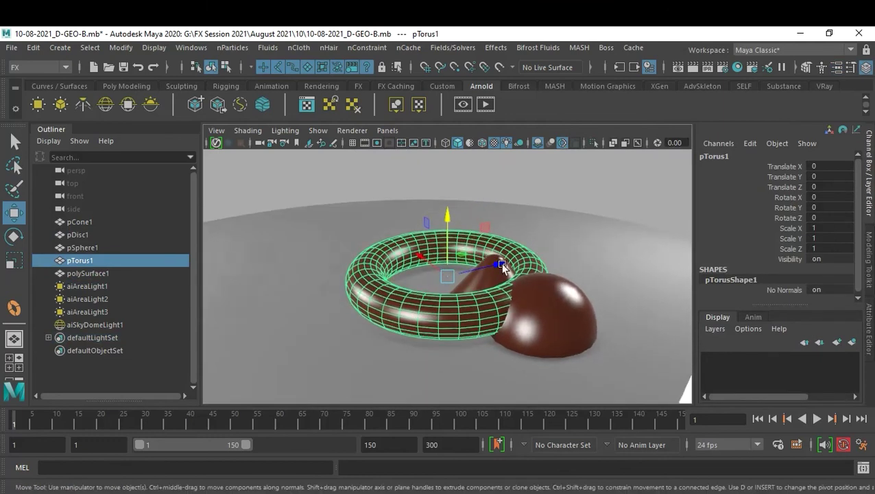
{"action": "left_click", "coordinate": [39, 70]}
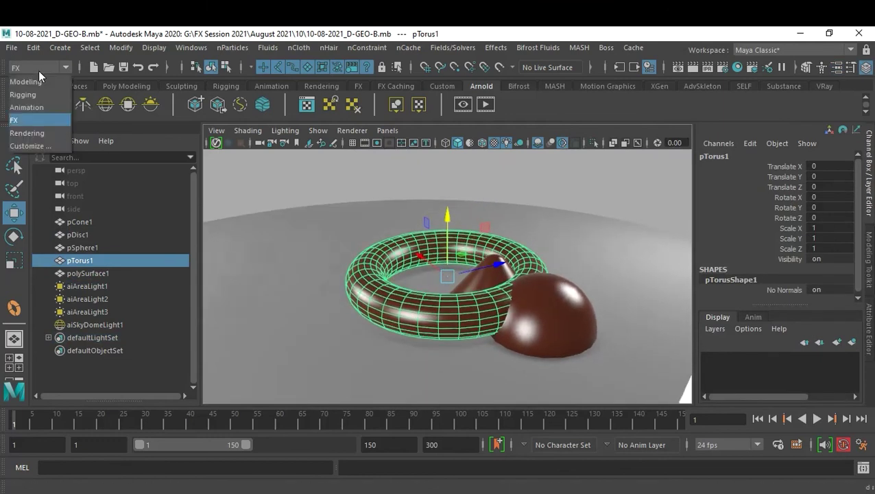
In the Animation menu set, create a turntable with Number of Frames set to 150
{"action": "left_click", "coordinate": [41, 107]}
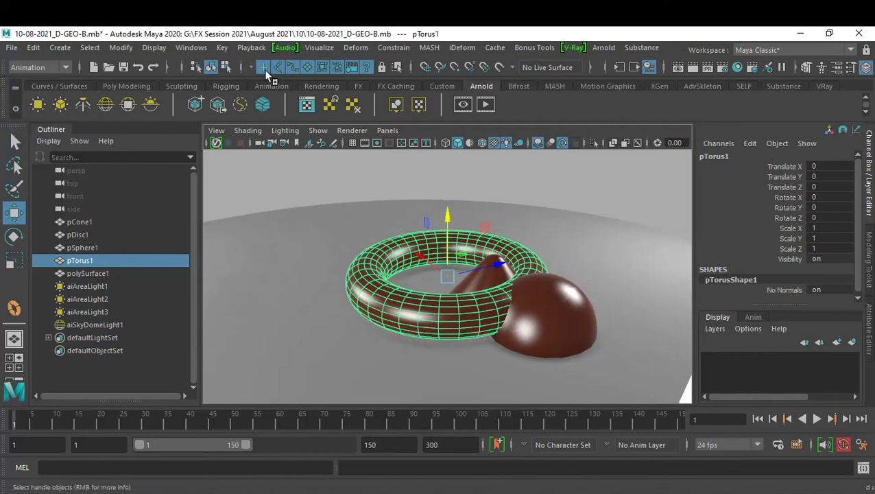
{"action": "left_click", "coordinate": [312, 48]}
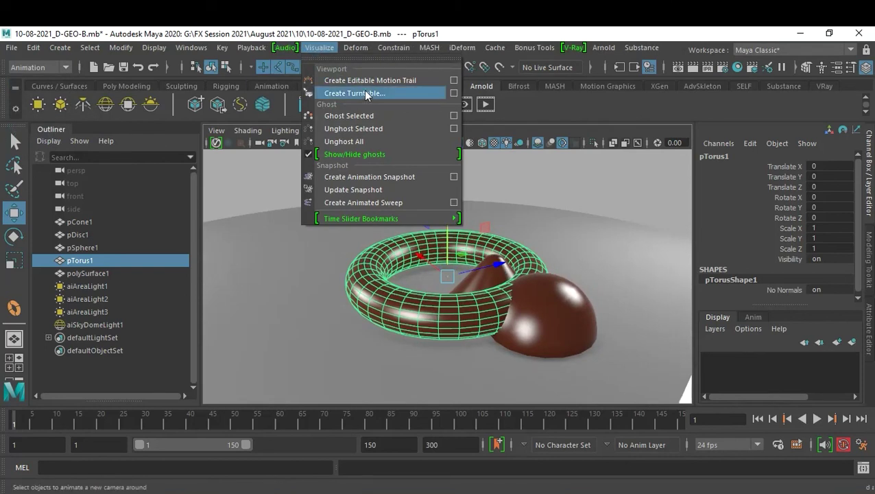
{"action": "left_click", "coordinate": [453, 93]}
{"action": "left_click", "coordinate": [737, 160]}
{"action": "type", "text": "150"}
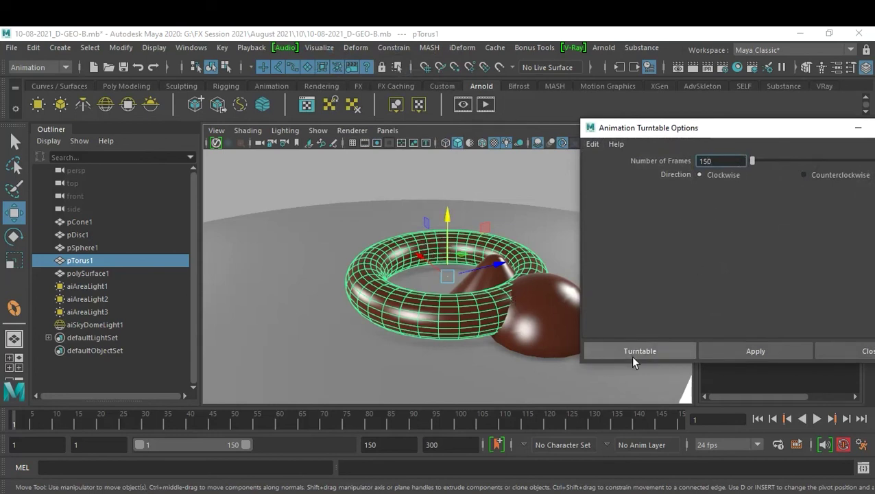
{"action": "left_click", "coordinate": [634, 351]}
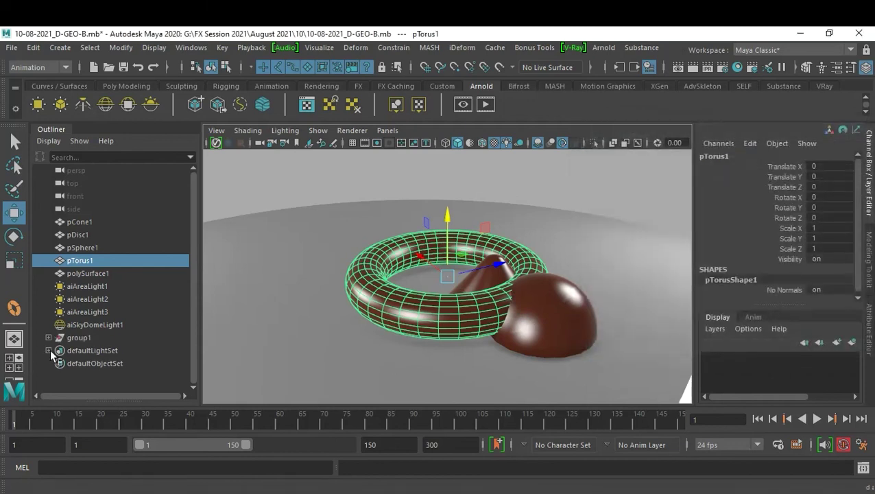
Reveal turnTableCamera1 under group1, play the fluid simulation twice and save the scene
{"action": "left_click", "coordinate": [48, 337]}
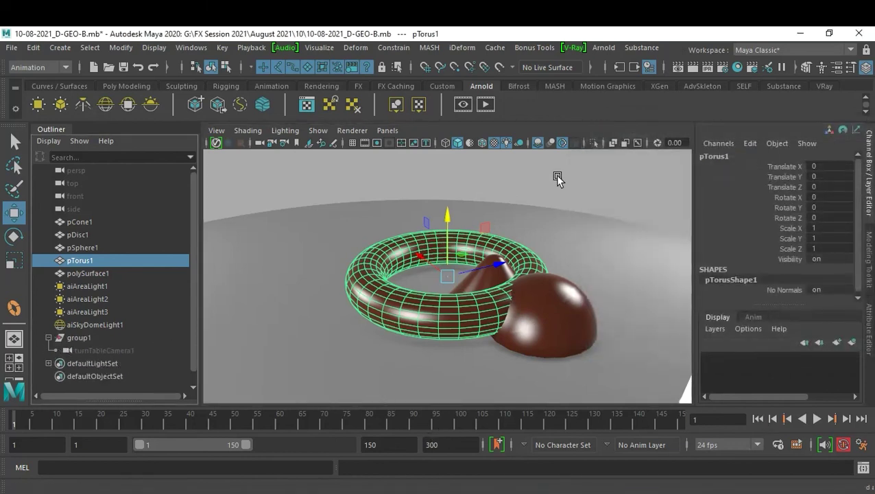
{"action": "left_click", "coordinate": [90, 387]}
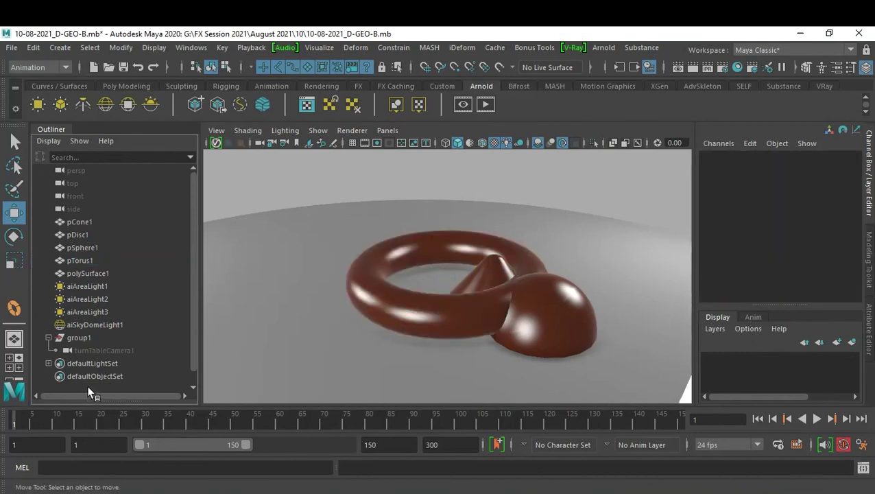
{"action": "left_click", "coordinate": [816, 420]}
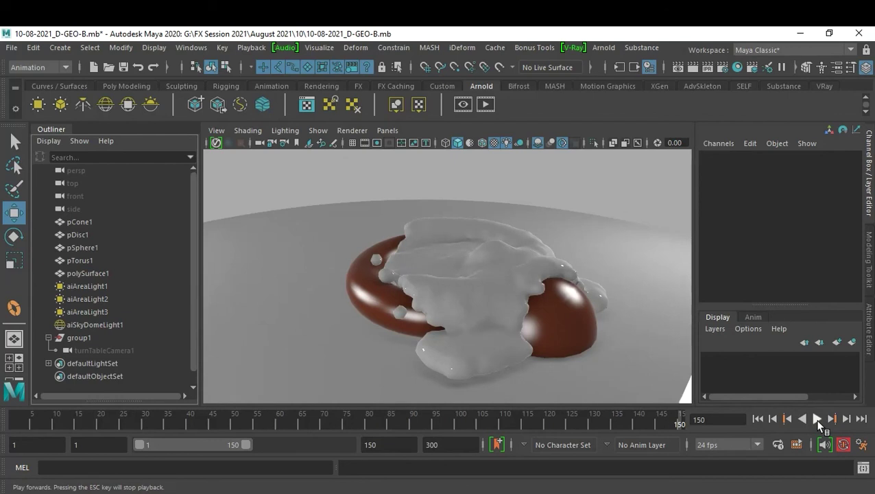
{"action": "left_click", "coordinate": [817, 420]}
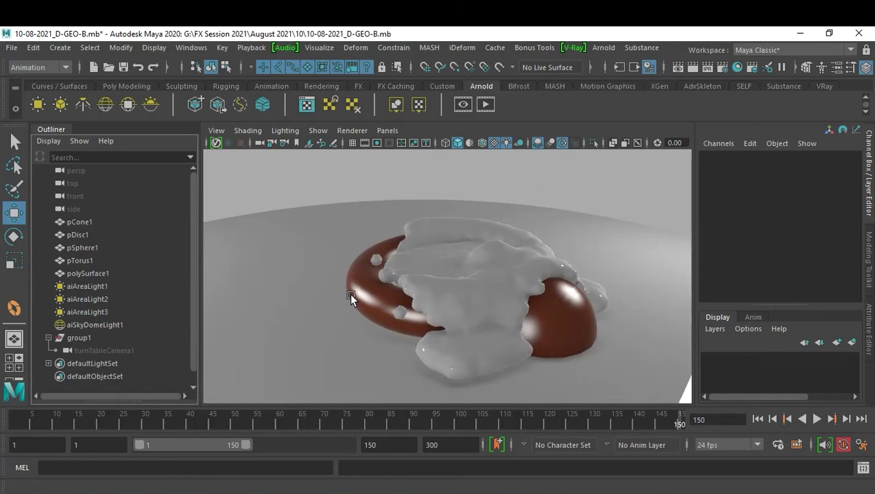
{"action": "key", "text": "ctrl+s"}
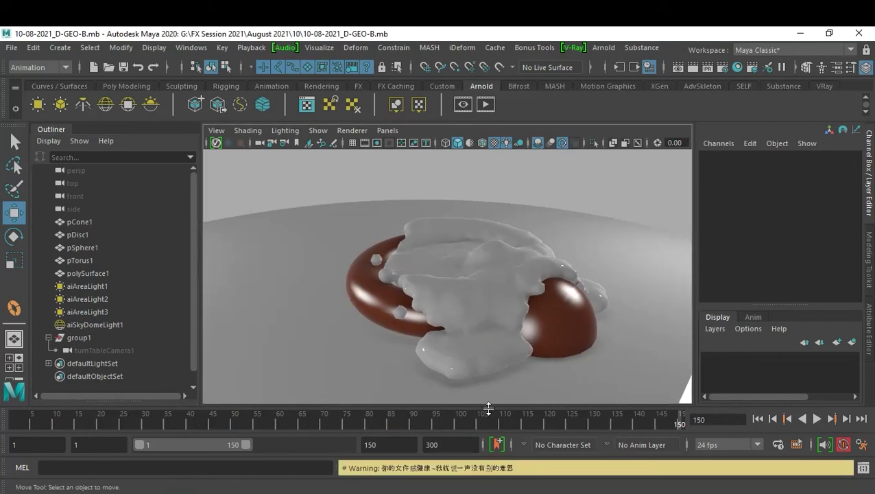
{"action": "right_click", "coordinate": [484, 419]}
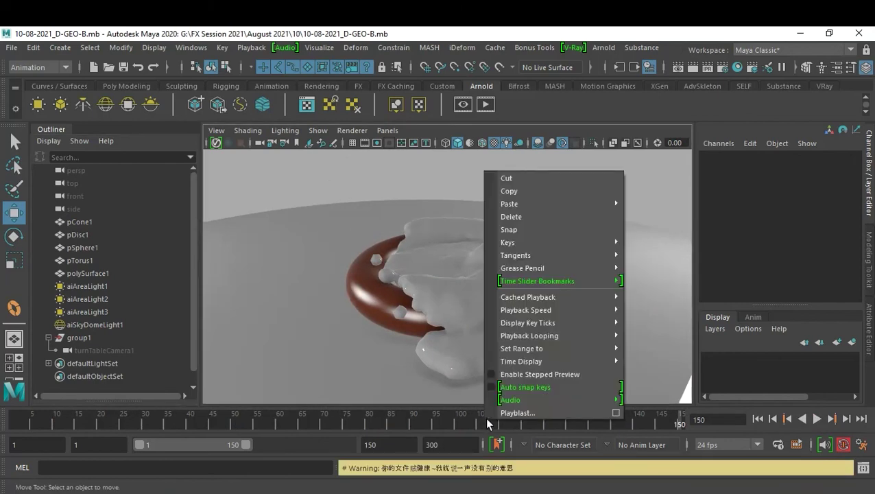
Select polySurface1 and show its aiStandardSurface1 tab scrolled to the Specular attributes
{"action": "left_click", "coordinate": [420, 346]}
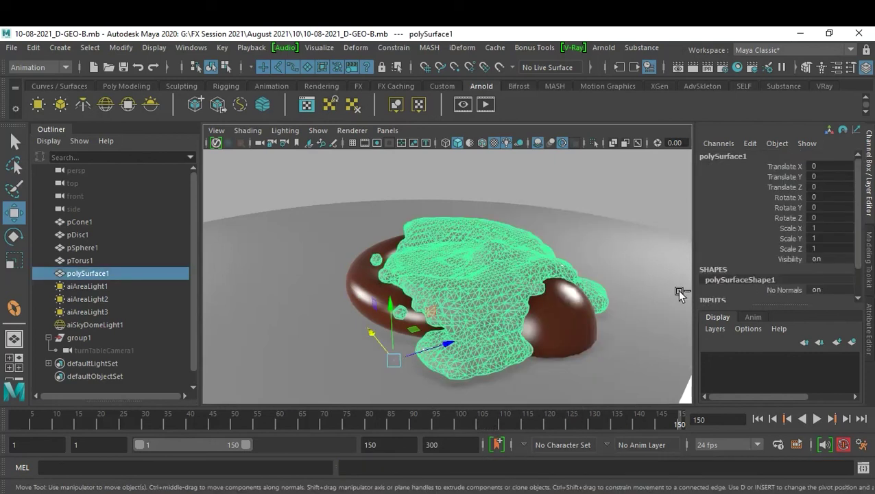
{"action": "key", "text": "ctrl+a"}
{"action": "left_click", "coordinate": [755, 154]}
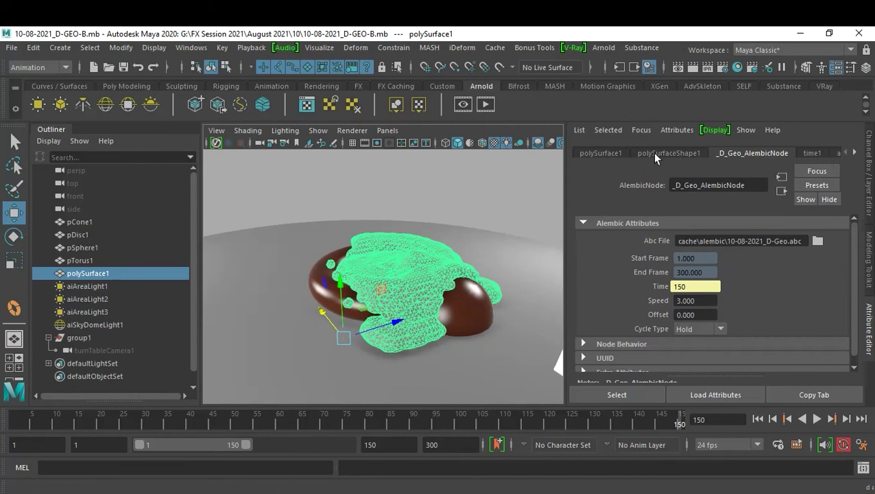
{"action": "left_click", "coordinate": [855, 153]}
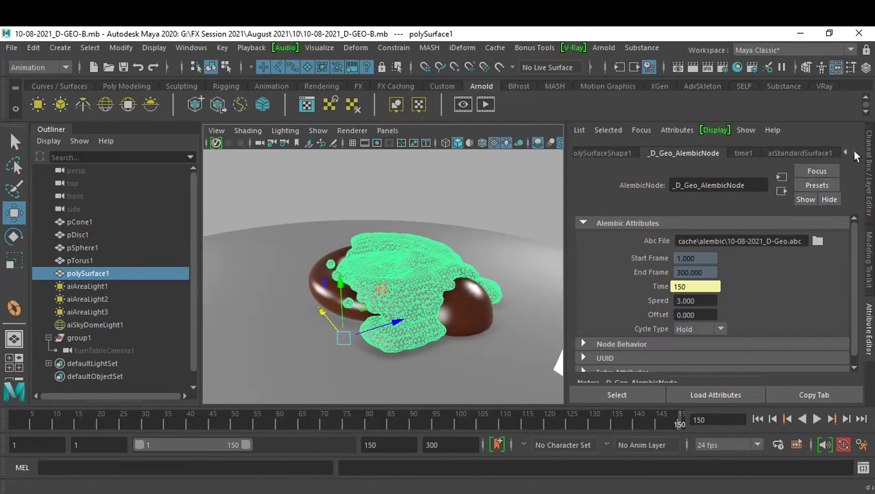
{"action": "left_click", "coordinate": [822, 153]}
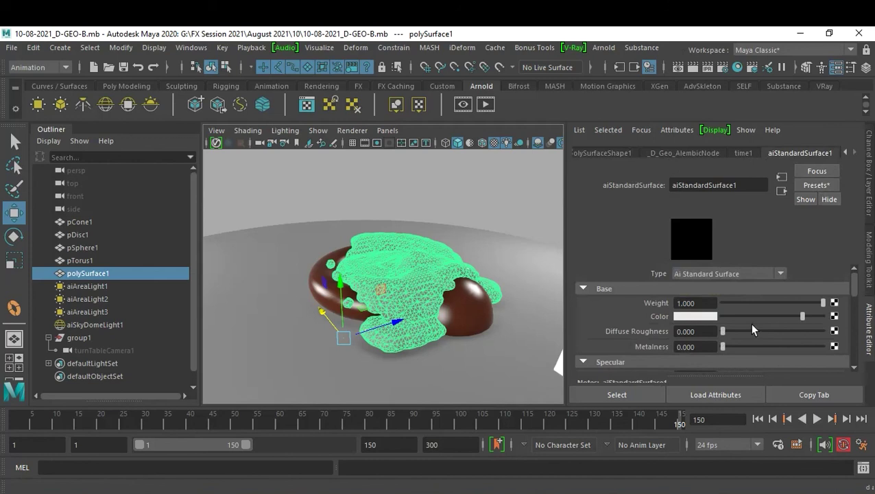
{"action": "scroll", "coordinate": [751, 326], "scroll_direction": "down", "scroll_amount": 2}
{"action": "scroll", "coordinate": [752, 329], "scroll_direction": "down", "scroll_amount": 2}
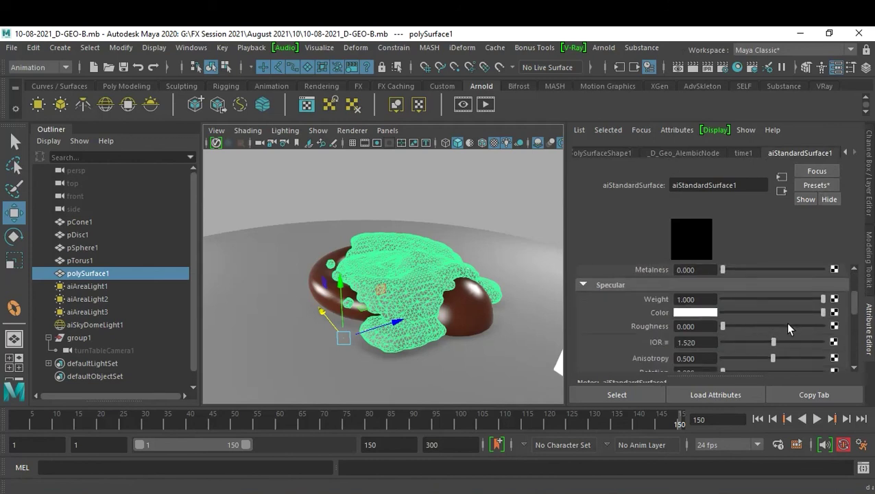
Remove the fluid's specular reflection and adjust the Transmission weight
{"action": "left_click_drag", "start_coordinate": [763, 298], "coordinate": [673, 306]}
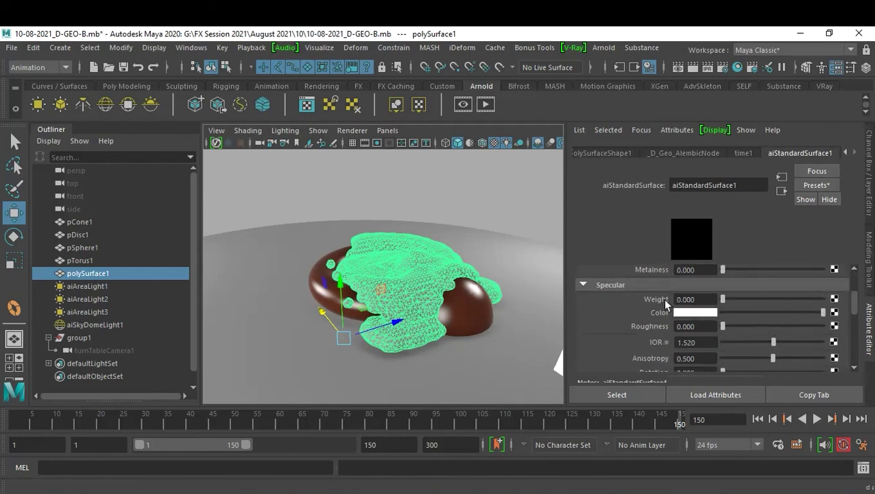
{"action": "scroll", "coordinate": [746, 355], "scroll_direction": "down", "scroll_amount": 3}
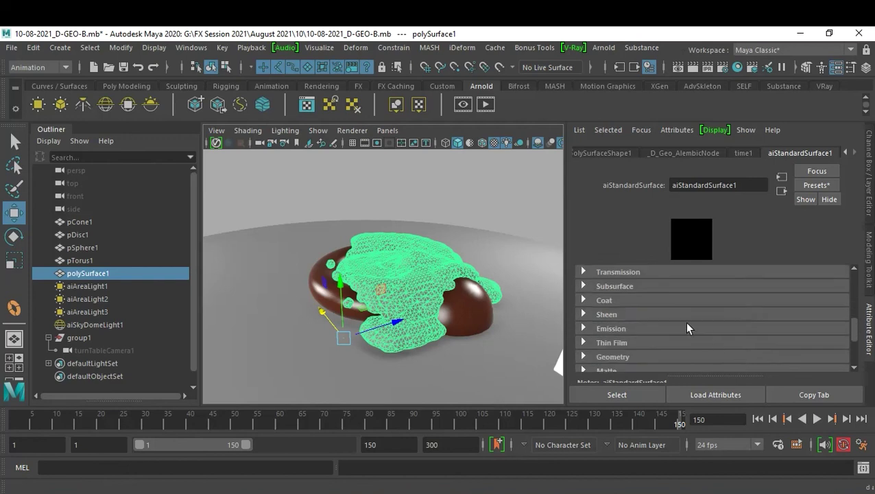
{"action": "left_click", "coordinate": [632, 273]}
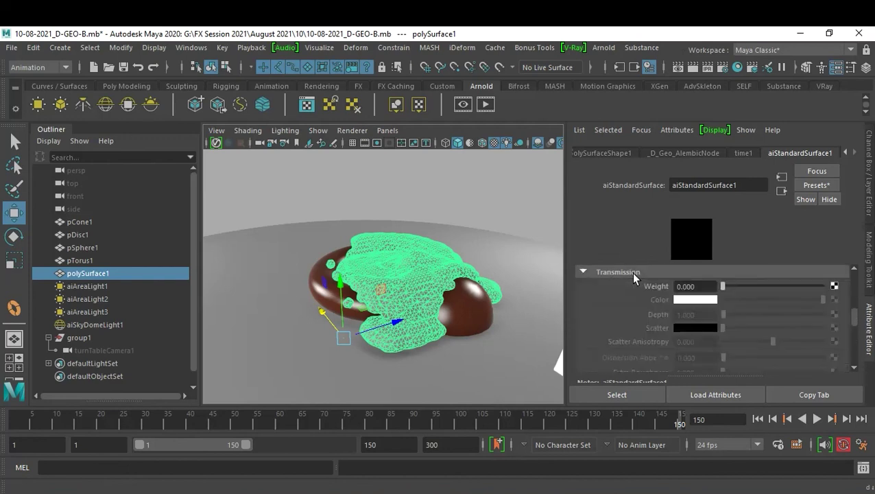
{"action": "left_click_drag", "start_coordinate": [759, 287], "coordinate": [671, 293]}
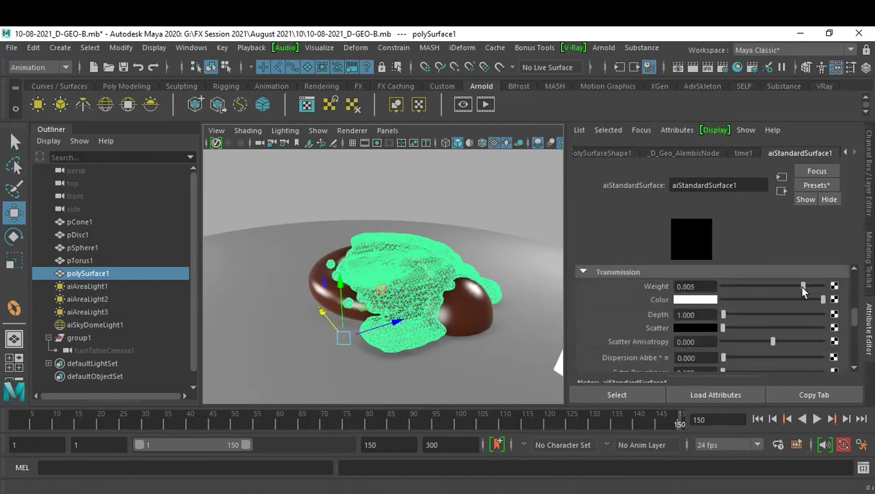
{"action": "scroll", "coordinate": [715, 322], "scroll_direction": "down", "scroll_amount": 1}
{"action": "scroll", "coordinate": [715, 321], "scroll_direction": "down", "scroll_amount": 2}
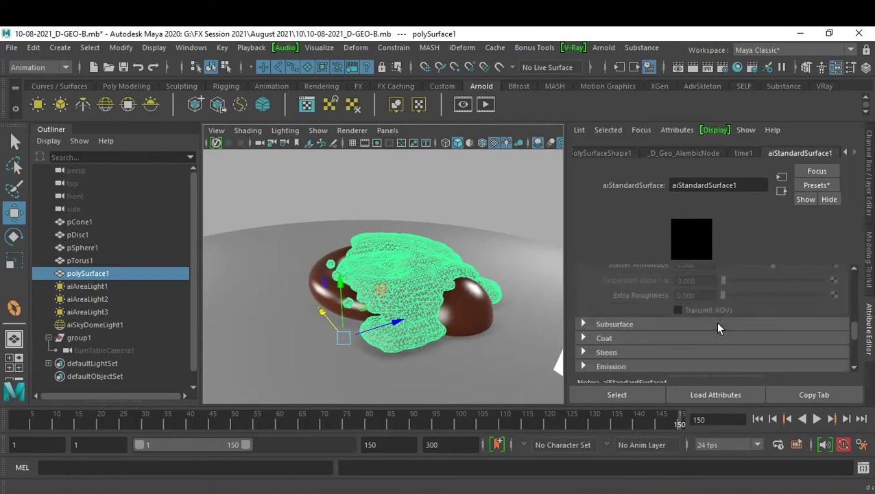
{"action": "scroll", "coordinate": [715, 321], "scroll_direction": "down", "scroll_amount": 2}
Raise the fluid shader's Emission weight to about 0.773, then select aiSkyDomeLight1
{"action": "left_click", "coordinate": [619, 286]}
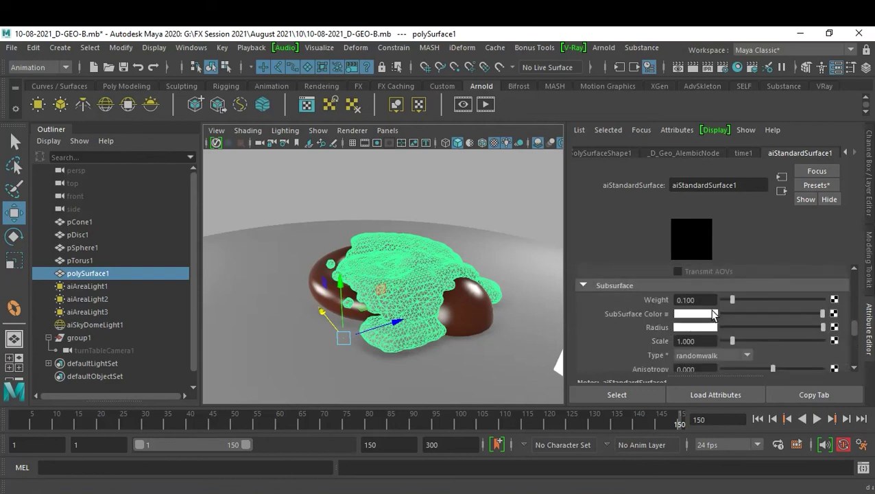
{"action": "scroll", "coordinate": [708, 310], "scroll_direction": "down", "scroll_amount": 2}
{"action": "scroll", "coordinate": [708, 310], "scroll_direction": "down", "scroll_amount": 1}
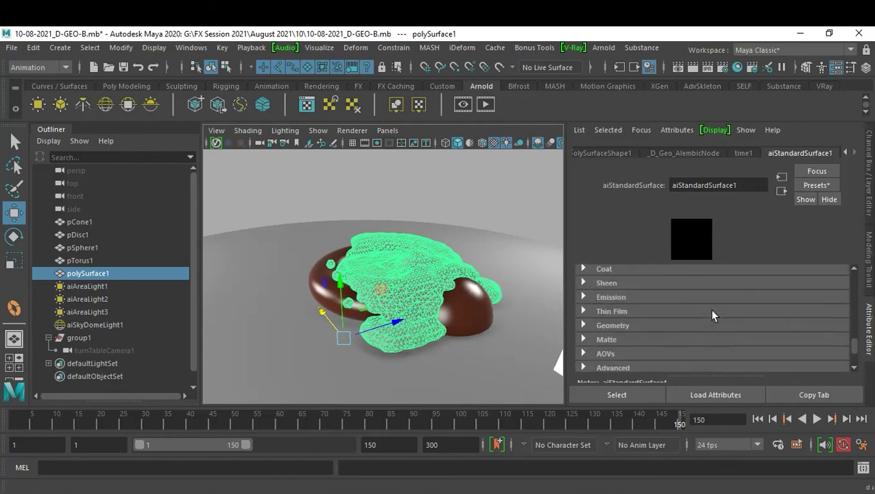
{"action": "left_click", "coordinate": [632, 298]}
{"action": "left_click_drag", "start_coordinate": [732, 315], "coordinate": [789, 321]}
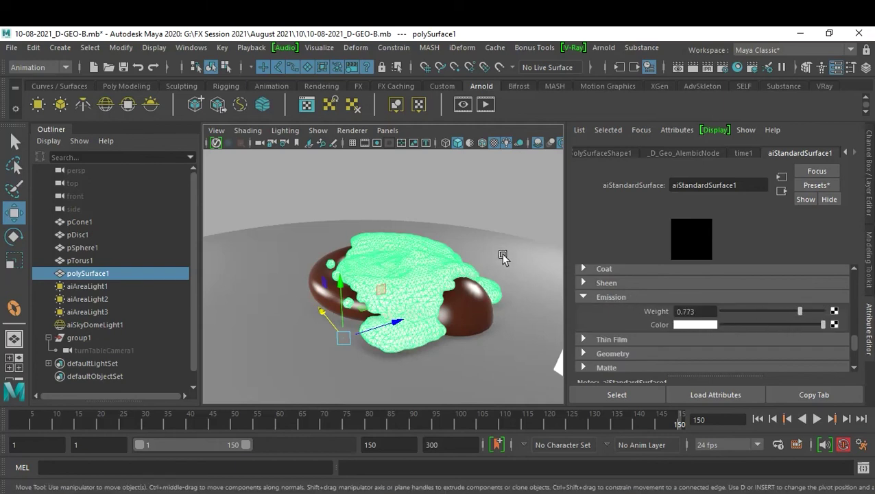
{"action": "left_click", "coordinate": [508, 228]}
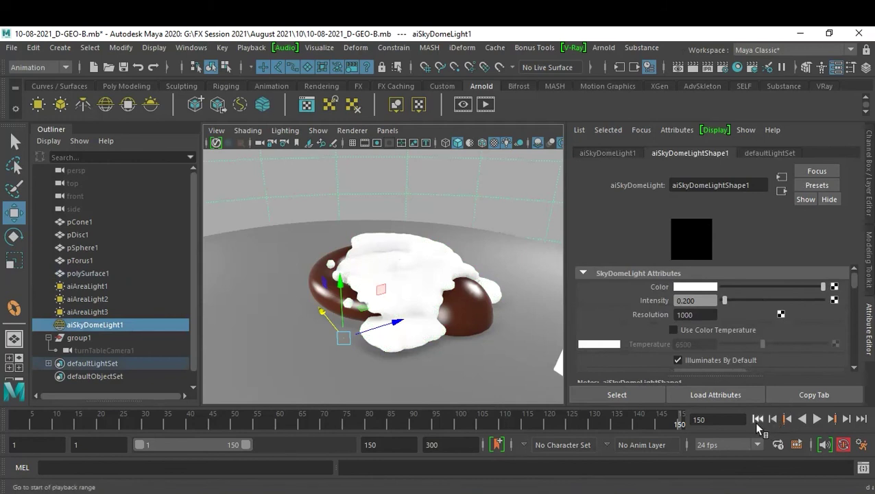
Rewind to frame 1, play the simulation, stop at frame 140, and select polySurface1
{"action": "left_click", "coordinate": [69, 383]}
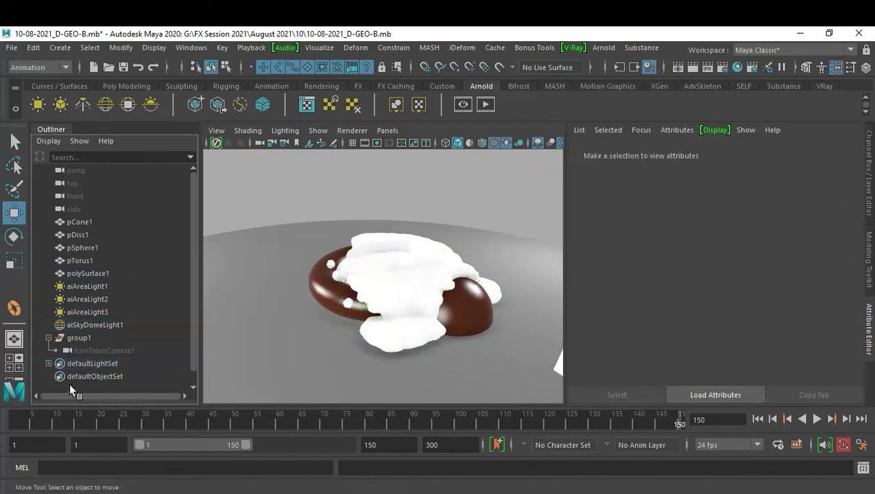
{"action": "left_click", "coordinate": [757, 418]}
{"action": "left_click", "coordinate": [815, 419]}
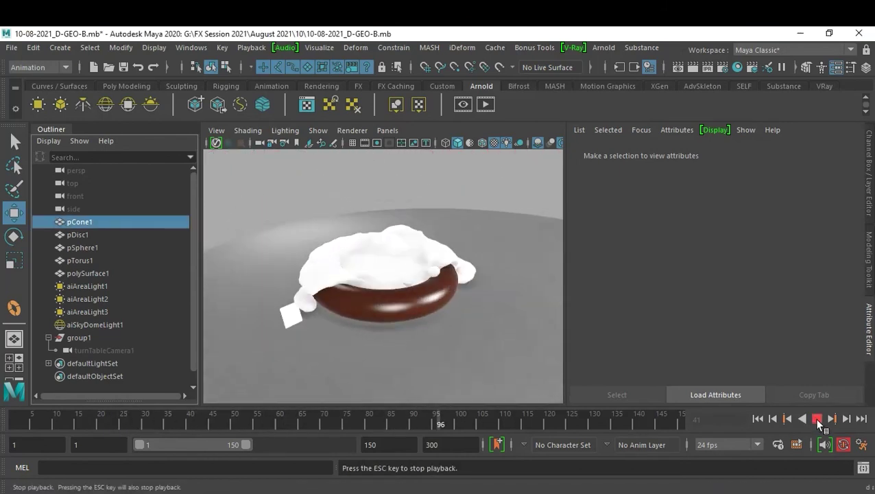
{"action": "left_click", "coordinate": [815, 418]}
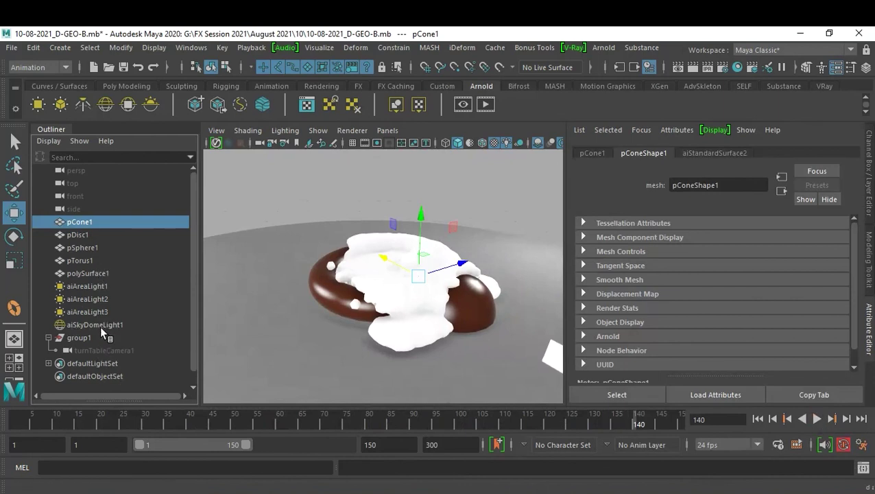
{"action": "left_click", "coordinate": [90, 273]}
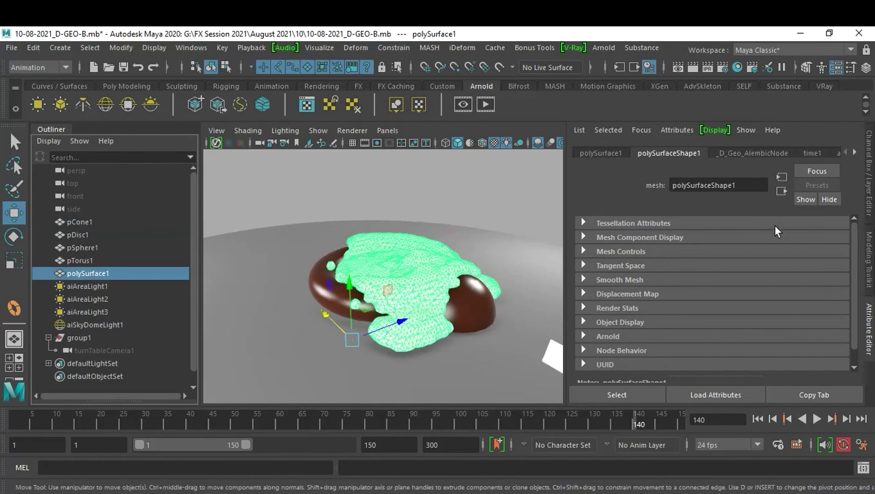
Lower the aiStandardSurface1 Emission weight to 0.552, deselect, and save the scene
{"action": "left_click", "coordinate": [856, 155]}
{"action": "left_click", "coordinate": [811, 152]}
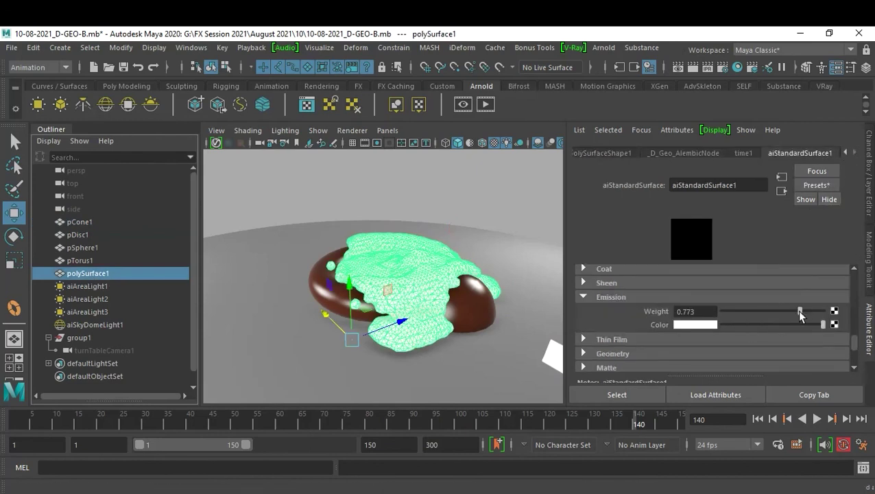
{"action": "left_click_drag", "start_coordinate": [799, 310], "coordinate": [777, 309]}
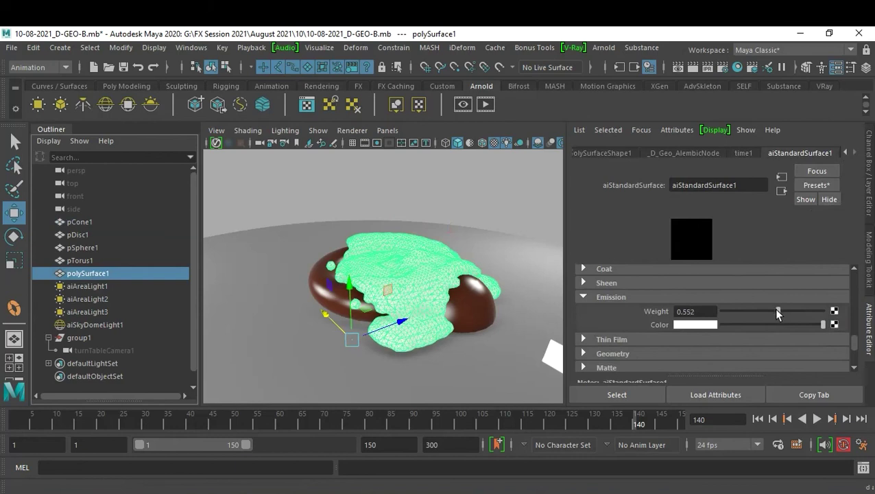
{"action": "left_click", "coordinate": [118, 390]}
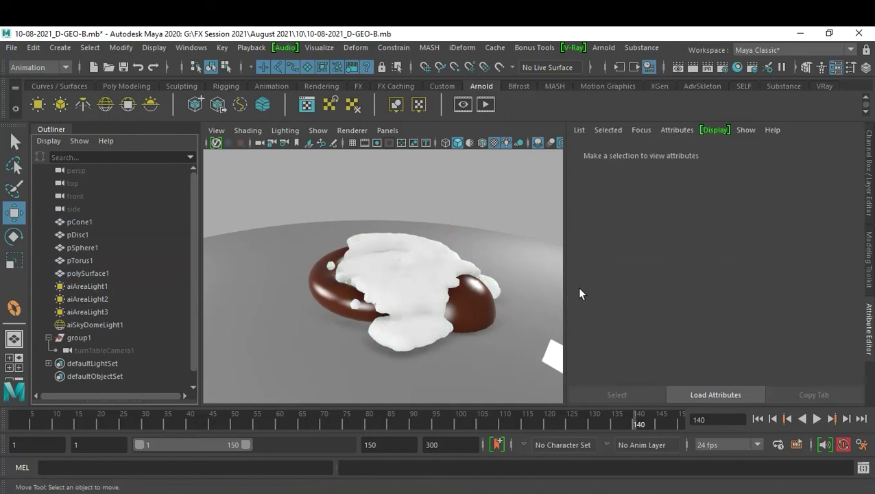
{"action": "key", "text": "ctrl+s"}
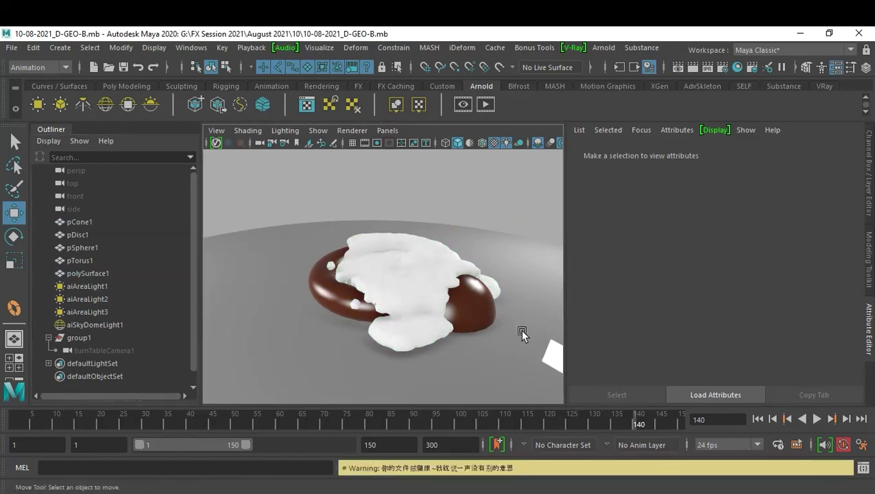
Open and dismiss the time slider menu, then open the Render Settings window
{"action": "right_click", "coordinate": [567, 421]}
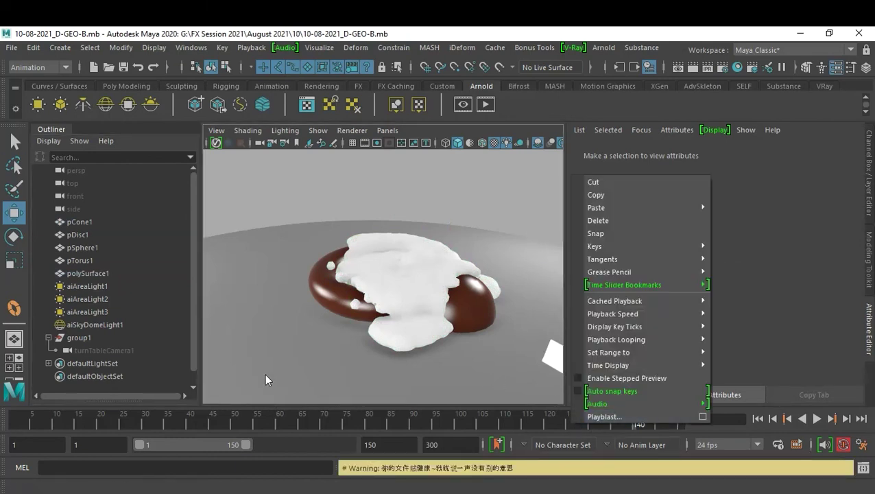
{"action": "left_click", "coordinate": [46, 383]}
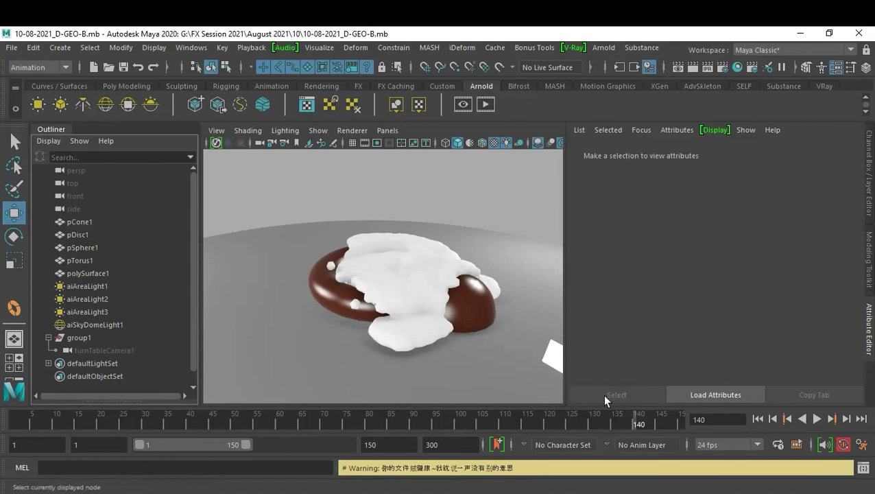
{"action": "left_click", "coordinate": [721, 65]}
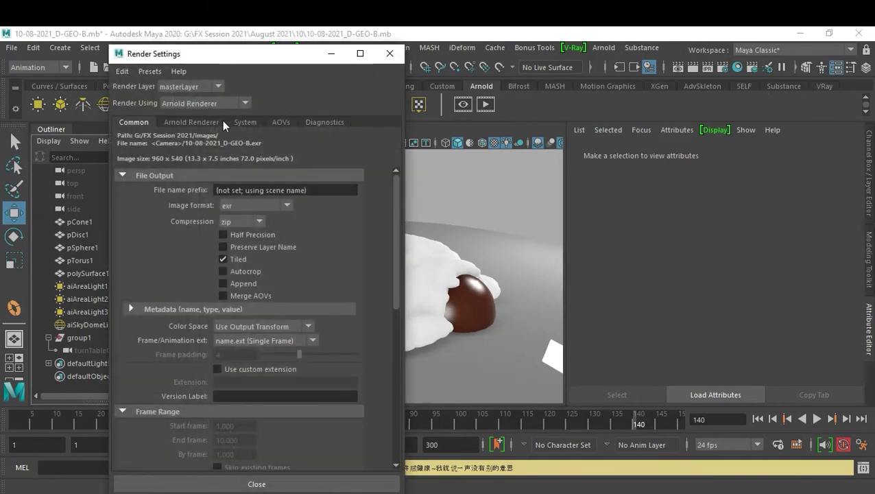
Remove persp as a renderable camera so only turnTableCamera1 renders
{"action": "scroll", "coordinate": [278, 272], "scroll_direction": "down", "scroll_amount": 3}
{"action": "scroll", "coordinate": [278, 272], "scroll_direction": "down", "scroll_amount": 3}
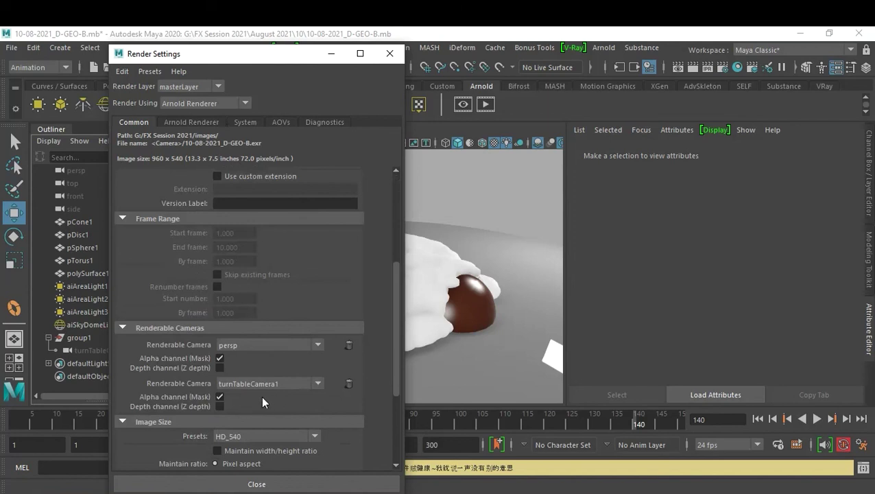
{"action": "left_click", "coordinate": [348, 346]}
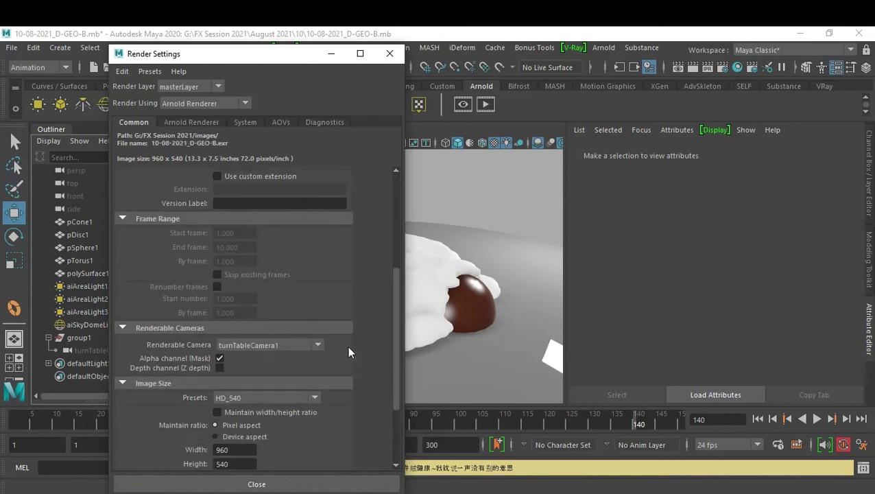
Apply the HD_1080 image size preset (1920x1080) with 300 pixels per inch resolution
{"action": "left_click", "coordinate": [277, 399]}
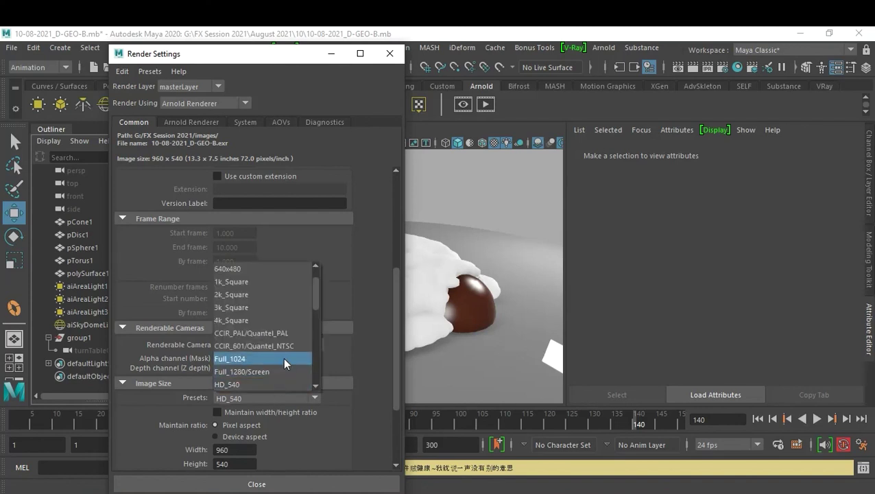
{"action": "scroll", "coordinate": [293, 307], "scroll_direction": "down", "scroll_amount": 2}
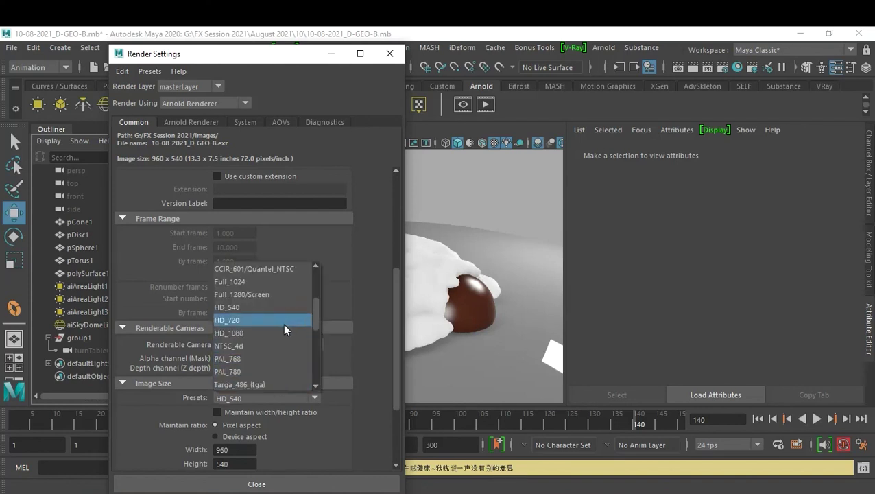
{"action": "left_click", "coordinate": [280, 332]}
{"action": "scroll", "coordinate": [259, 439], "scroll_direction": "down", "scroll_amount": 3}
{"action": "double_click", "coordinate": [253, 418]}
{"action": "type", "text": "300"}
{"action": "key", "text": "Return"}
{"action": "left_click", "coordinate": [389, 53]}
{"action": "right_click", "coordinate": [420, 417]}
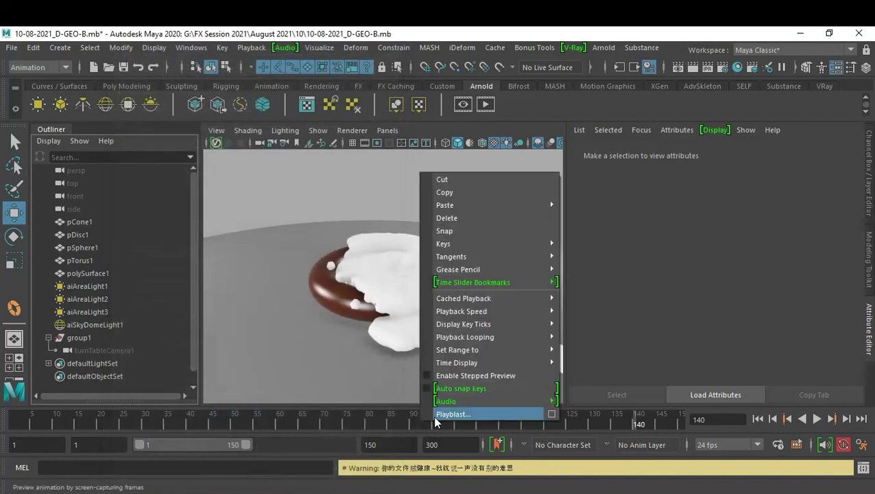
Bring up the Playblast option box from the time slider and browse for the movie's save location
{"action": "left_click", "coordinate": [551, 413]}
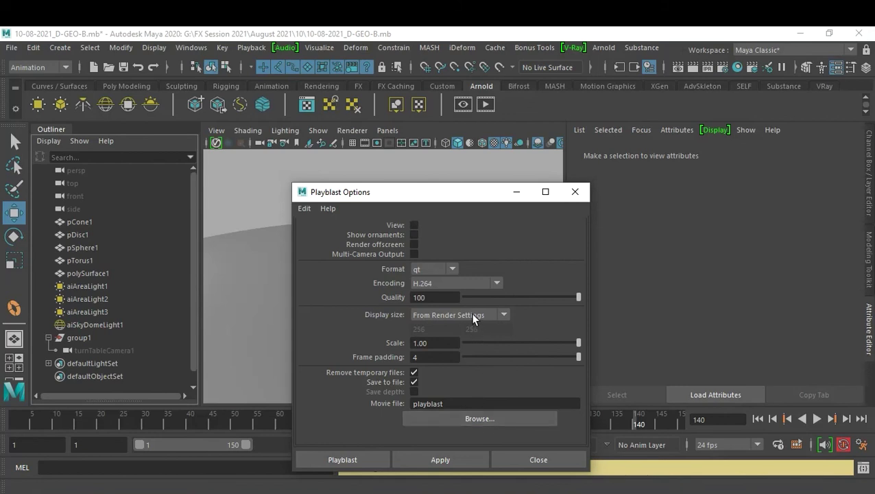
{"action": "left_click", "coordinate": [463, 420]}
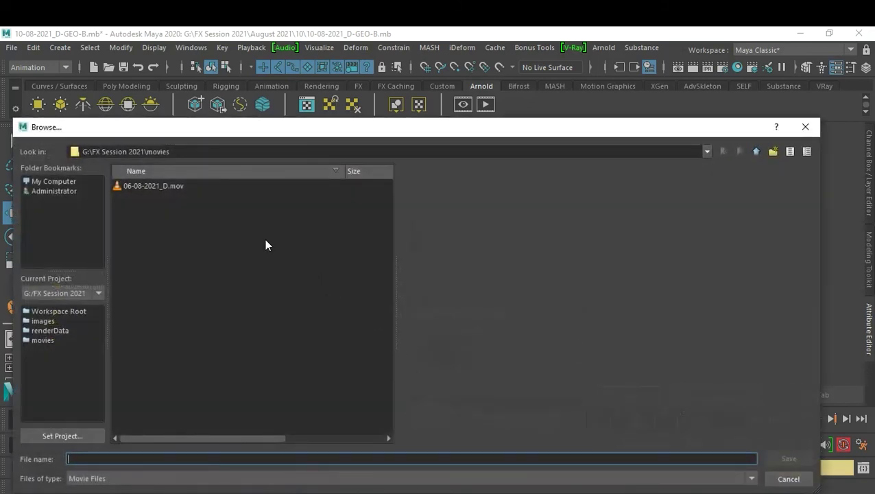
Save the playblast movie as 10-08-2021_A in G:\FX Session 2021\August 2021\10
{"action": "left_click", "coordinate": [755, 152]}
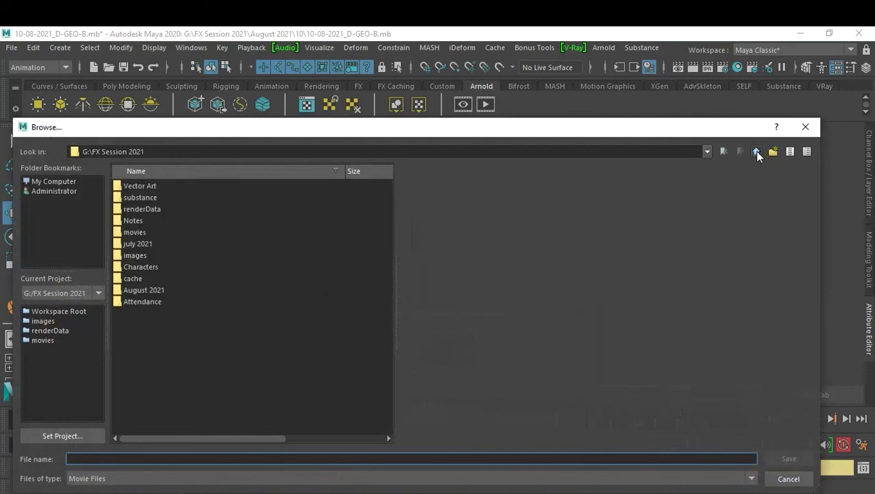
{"action": "double_click", "coordinate": [166, 288]}
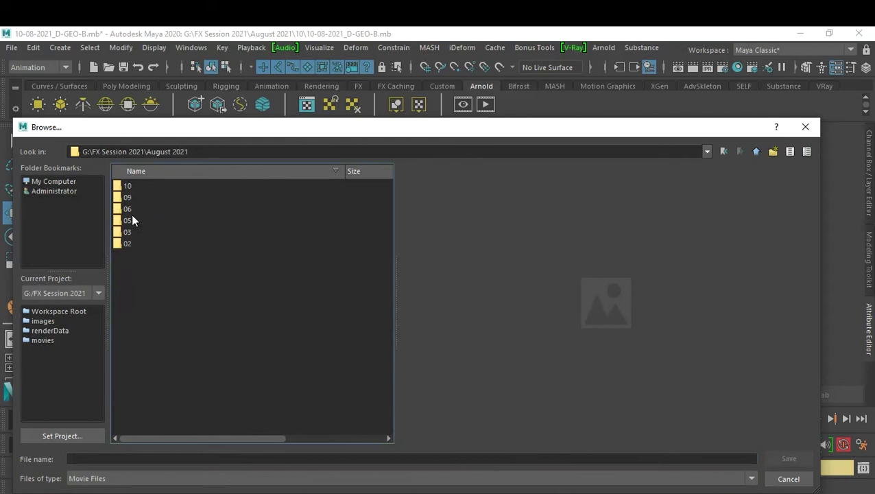
{"action": "double_click", "coordinate": [127, 186]}
{"action": "left_click", "coordinate": [122, 456]}
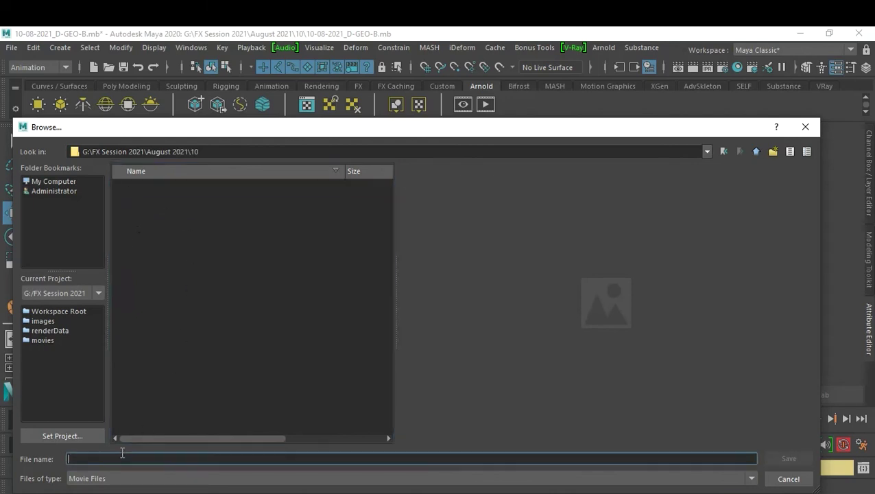
{"action": "type", "text": "10-08-2021_A"}
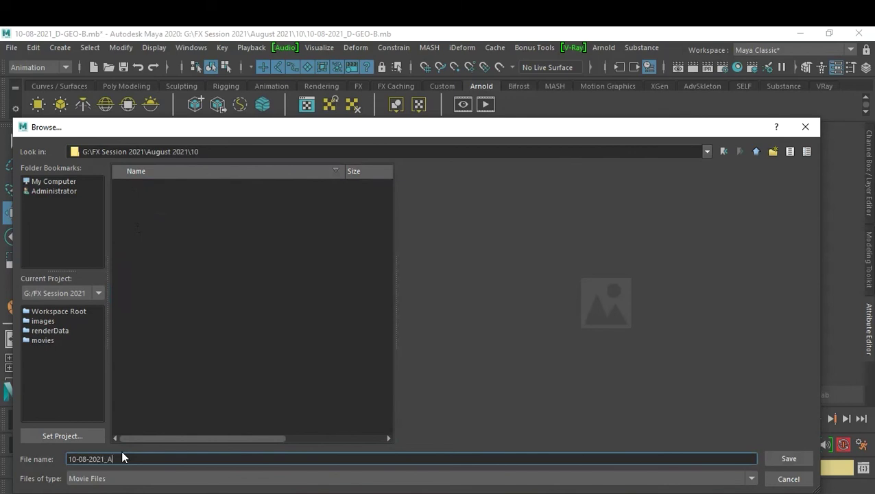
{"action": "left_click", "coordinate": [788, 458]}
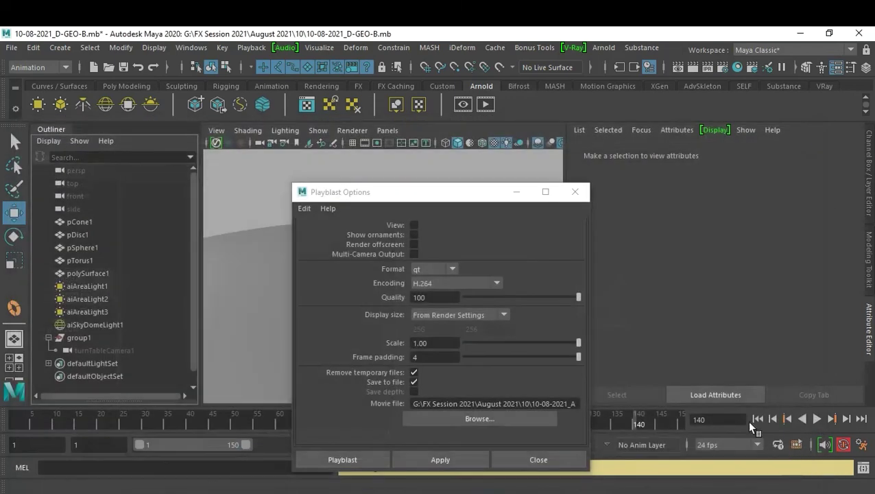
Move the Playblast Options window off the viewport and generate the playblast movie
{"action": "left_click_drag", "start_coordinate": [417, 200], "coordinate": [696, 126]}
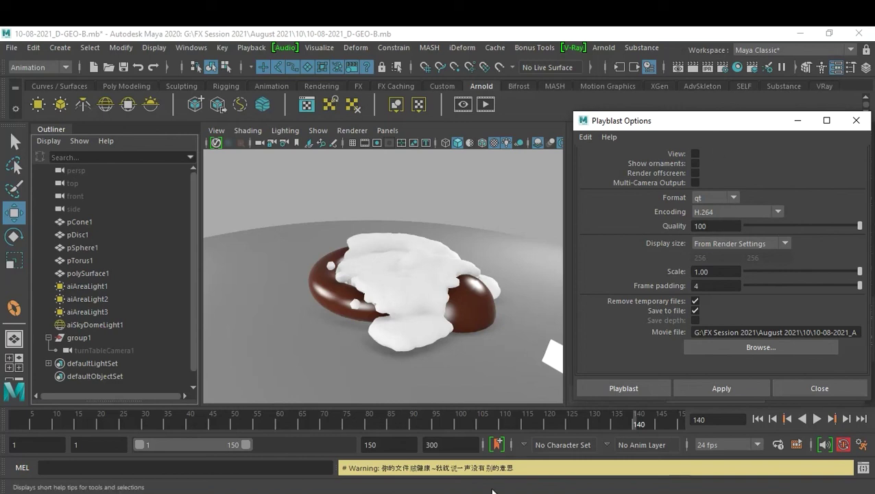
{"action": "left_click", "coordinate": [621, 391]}
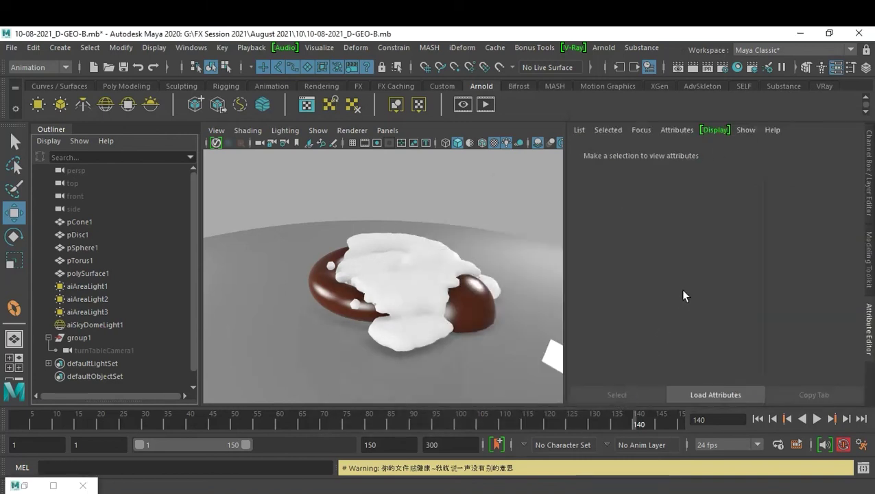